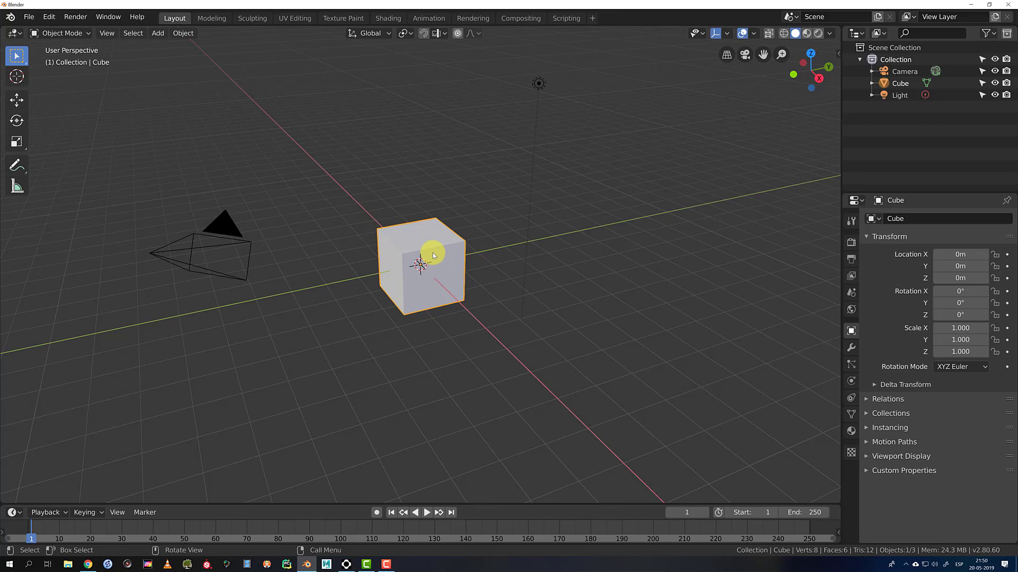
Delete the default cube and add a cylinder mesh in its place
{"action": "middle_click_drag", "start_coordinate": [433, 255], "coordinate": [437, 264]}
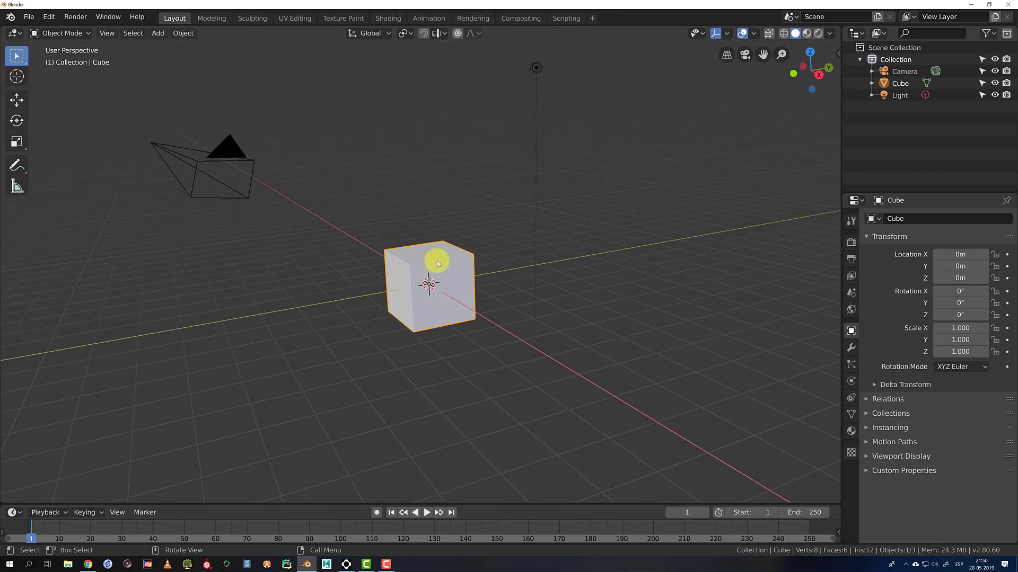
{"action": "key", "text": "Delete"}
{"action": "key", "text": "shift+a"}
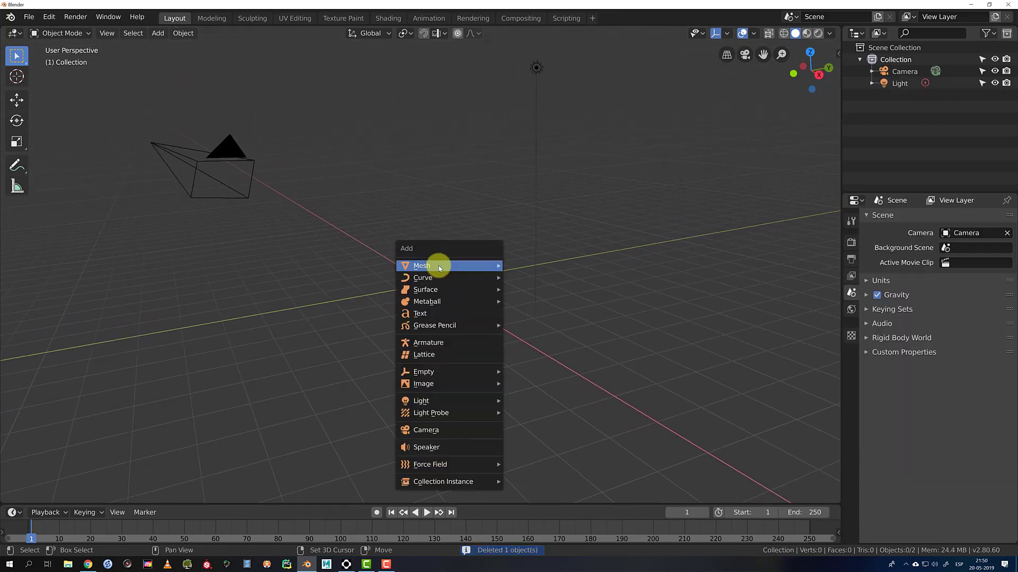
{"action": "mouse_move", "coordinate": [439, 270]}
{"action": "key", "text": "shift+a"}
{"action": "mouse_move", "coordinate": [472, 260]}
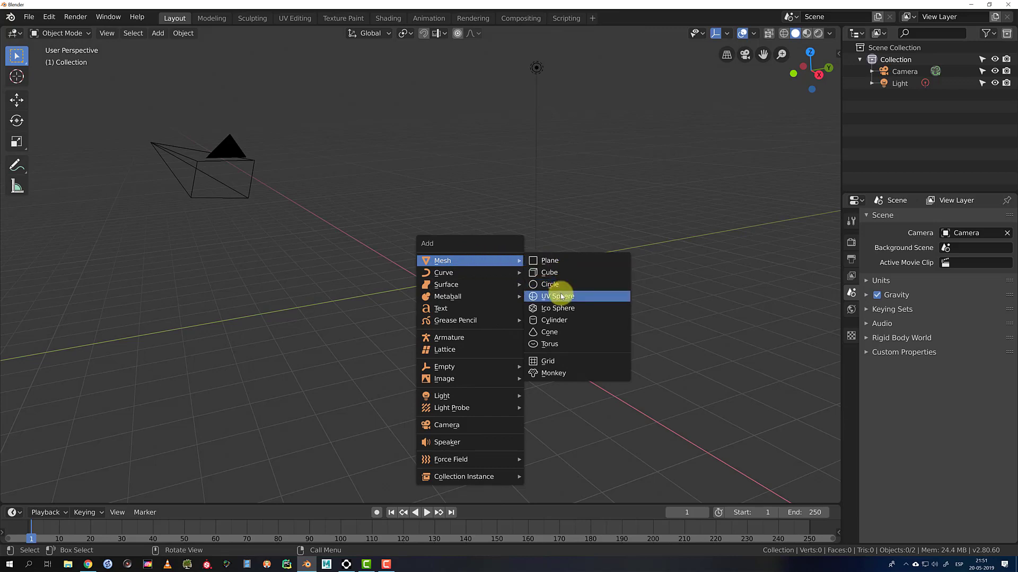
{"action": "left_click", "coordinate": [565, 320]}
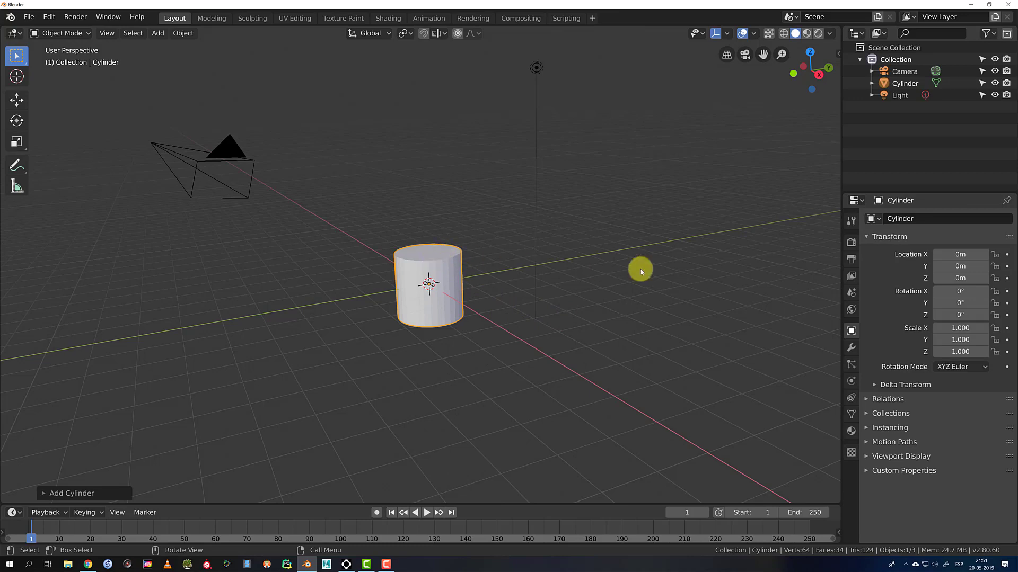
Set the new cylinder's cap fill to Nothing and its vertices to 27, and slightly enlarge its radius
{"action": "left_click", "coordinate": [91, 493]}
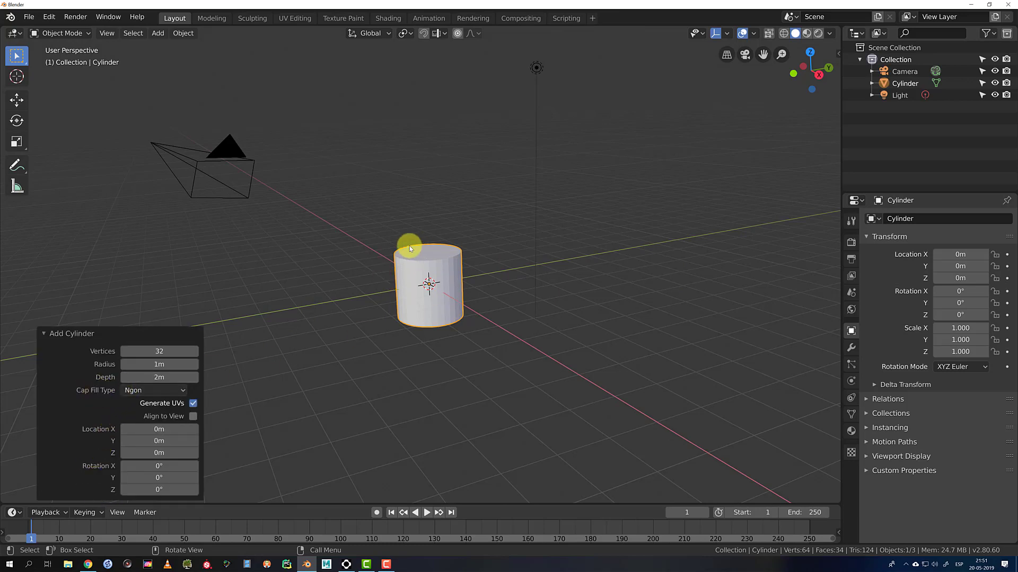
{"action": "left_click", "coordinate": [153, 392]}
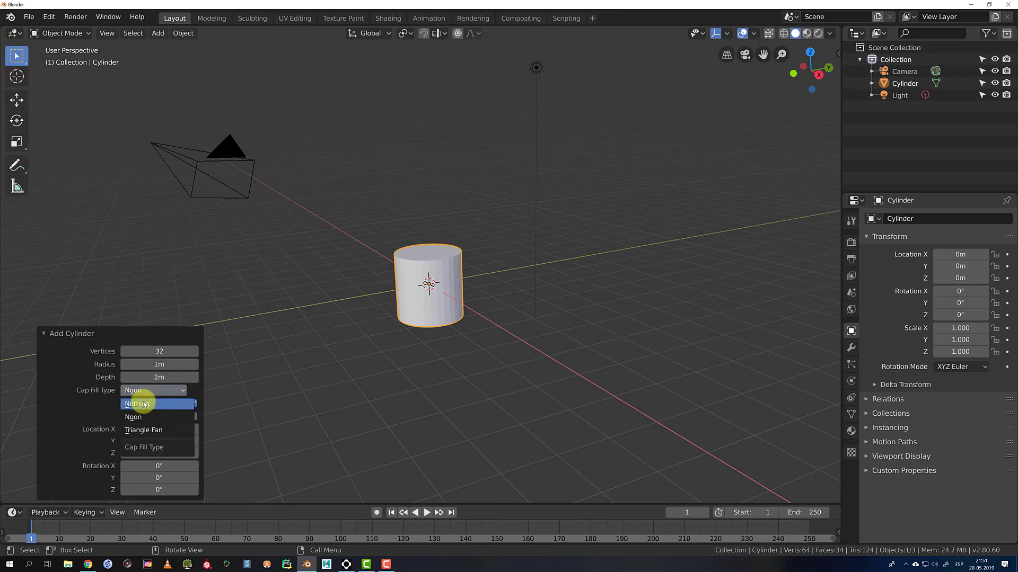
{"action": "left_click", "coordinate": [142, 402]}
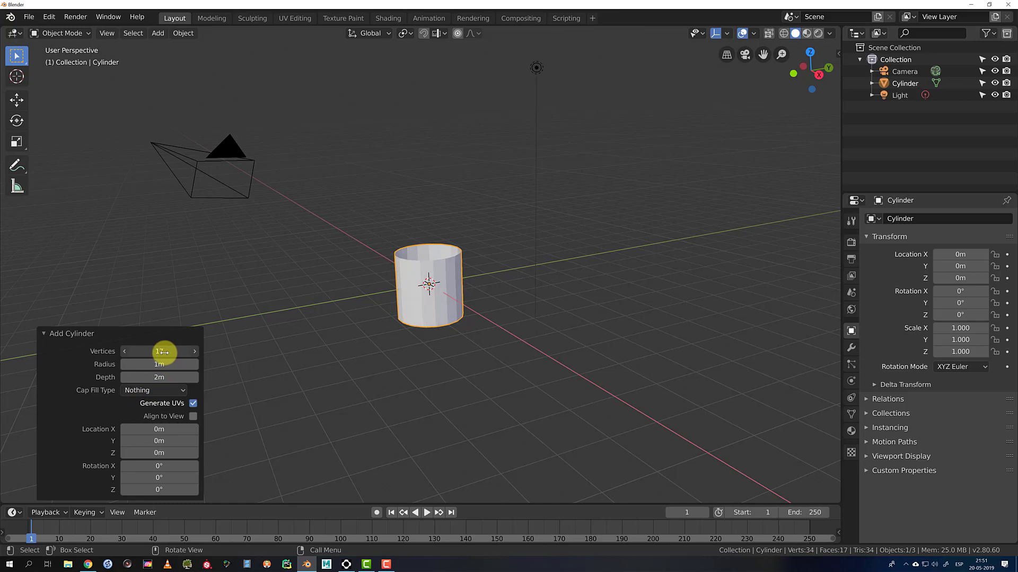
{"action": "left_click_drag", "start_coordinate": [163, 352], "coordinate": [169, 354]}
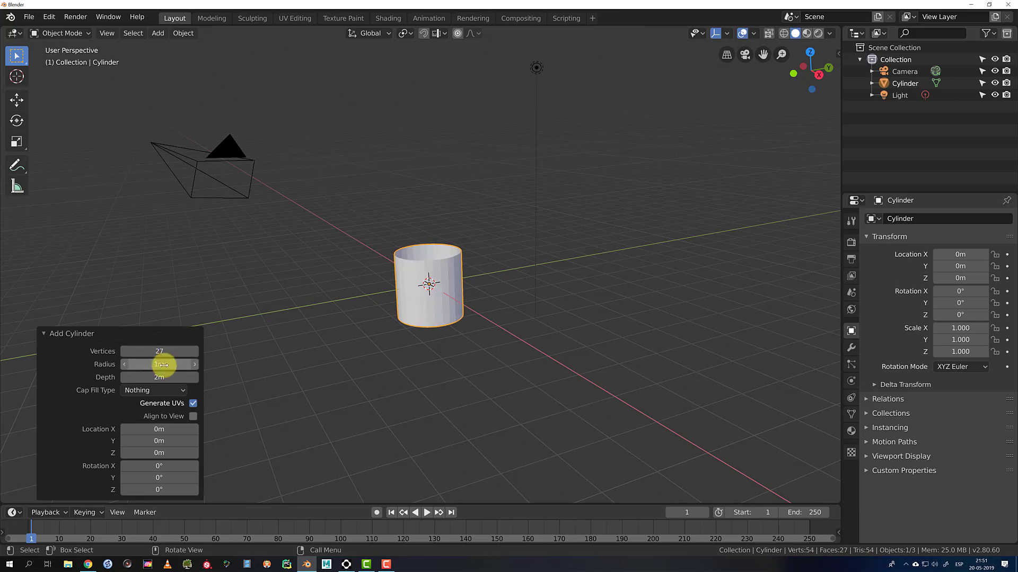
{"action": "mouse_move", "coordinate": [162, 365]}
{"action": "left_mouse_down"}
{"action": "mouse_move", "coordinate": [182, 366]}
{"action": "mouse_move", "coordinate": [168, 365]}
{"action": "left_mouse_up"}
{"action": "left_click", "coordinate": [474, 275]}
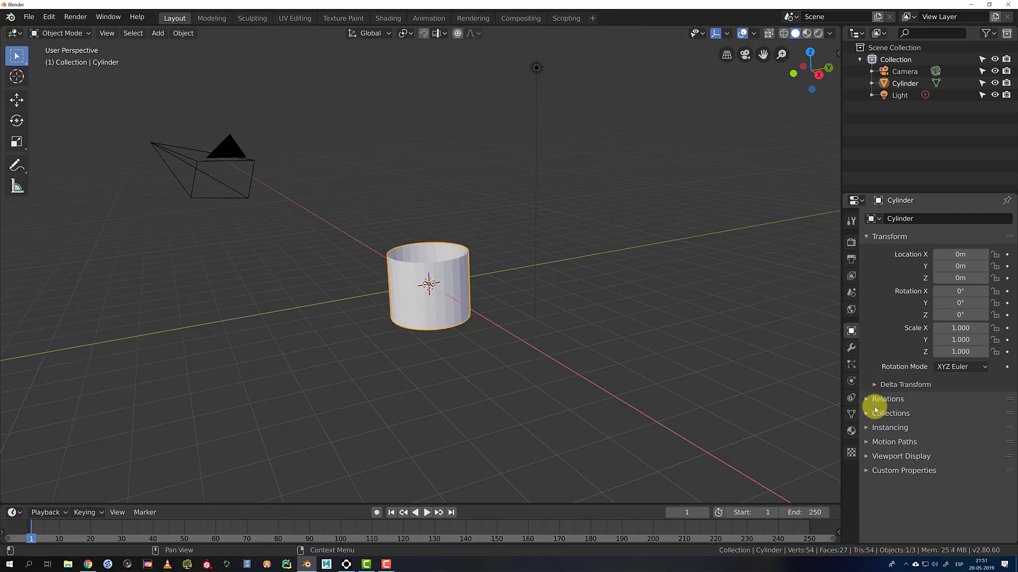
Add a Solidify modifier to the cylinder, increase its thickness to form a thick wall, and apply it
{"action": "left_click", "coordinate": [851, 348]}
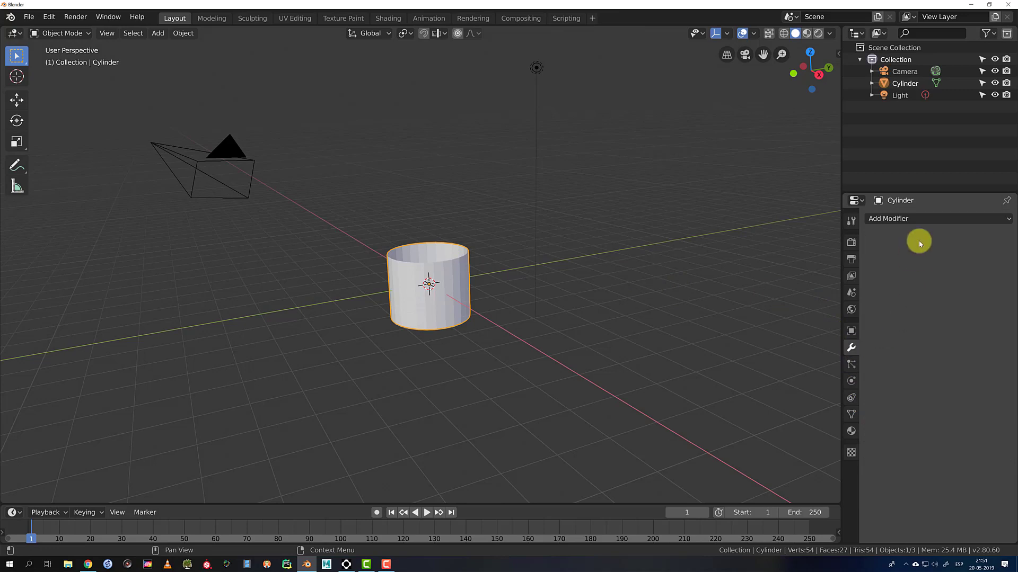
{"action": "left_click", "coordinate": [908, 219]}
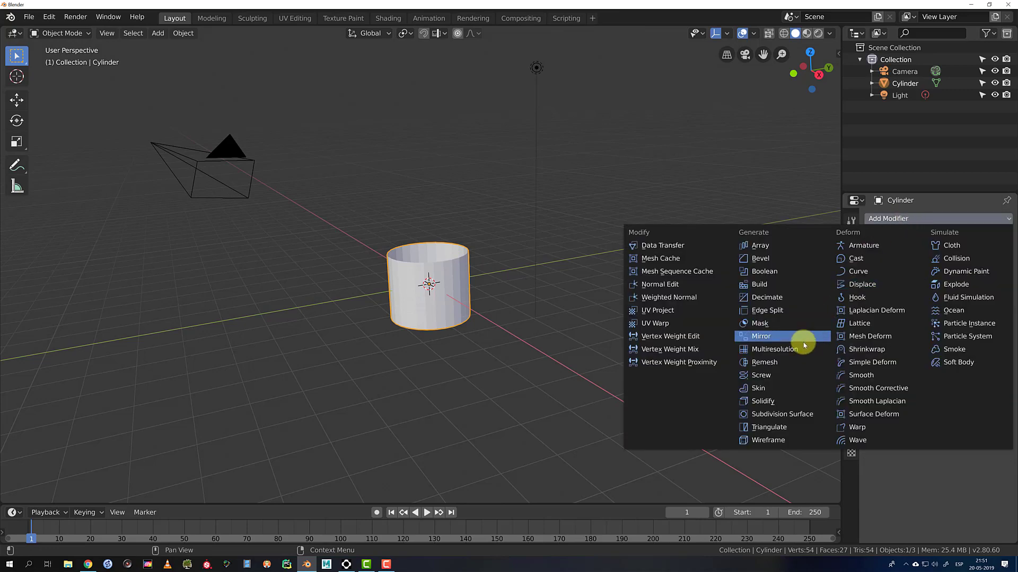
{"action": "left_click", "coordinate": [770, 402]}
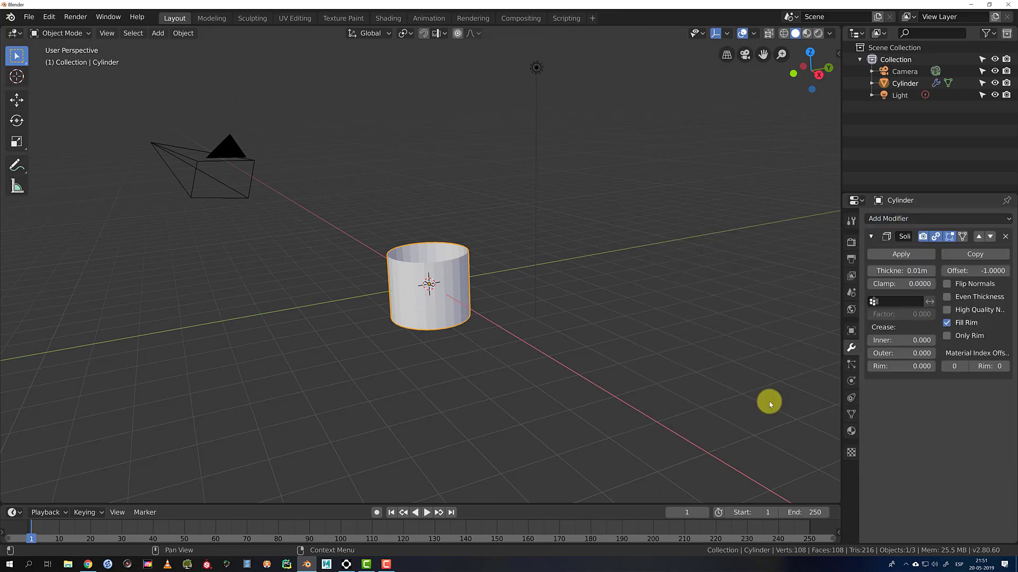
{"action": "mouse_move", "coordinate": [903, 271]}
{"action": "left_mouse_down"}
{"action": "mouse_move", "coordinate": [927, 274]}
{"action": "mouse_move", "coordinate": [888, 277]}
{"action": "mouse_move", "coordinate": [917, 284]}
{"action": "left_mouse_up"}
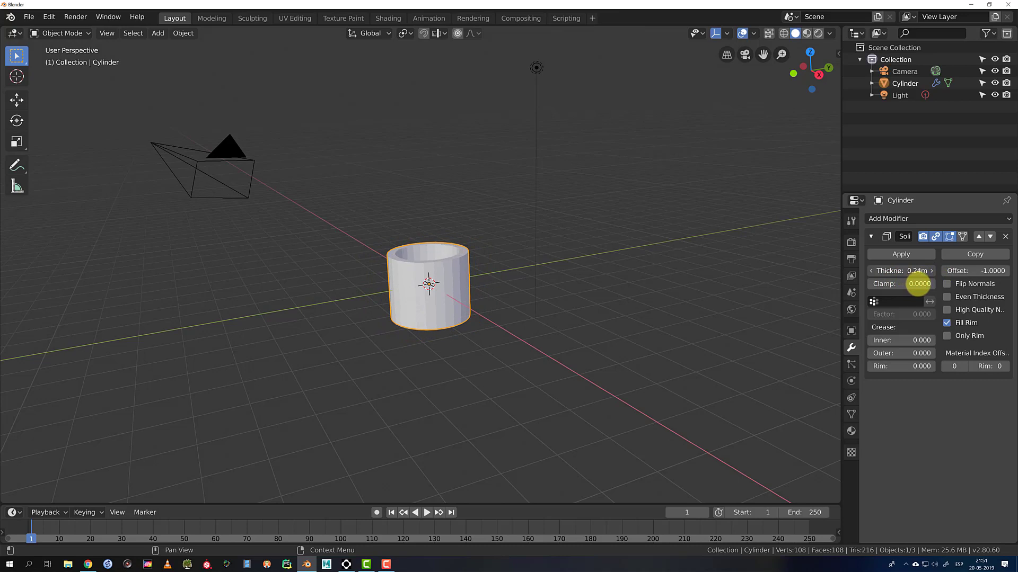
{"action": "left_click", "coordinate": [894, 256]}
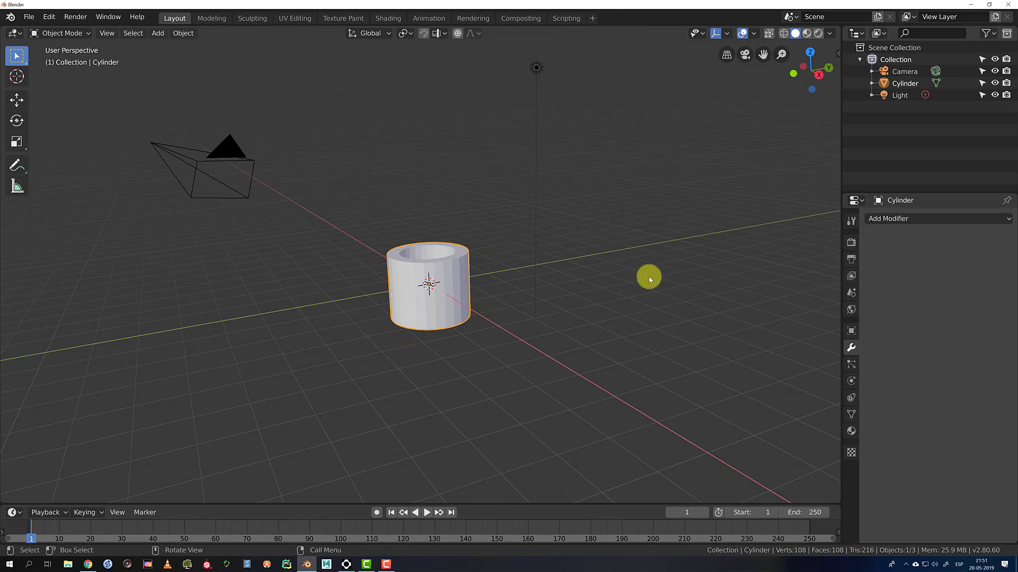
Select the full ring of top rim faces in Edit Mode and extrude it upward about 0.275 m
{"action": "key", "text": "Tab"}
{"action": "left_click", "coordinate": [415, 261]}
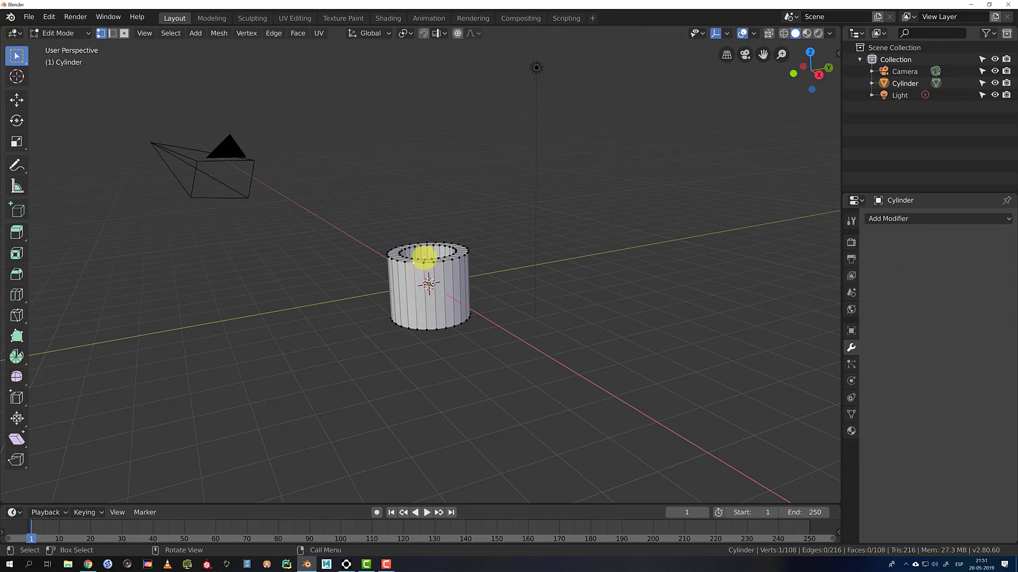
{"action": "scroll", "coordinate": [425, 253], "scroll_direction": "up", "scroll_amount": 4}
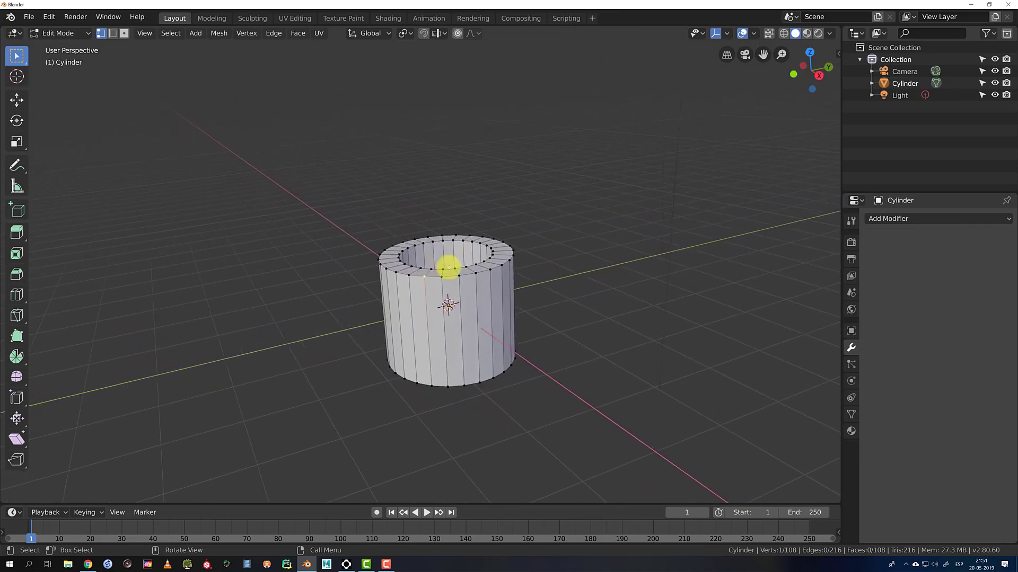
{"action": "scroll", "coordinate": [448, 267], "scroll_direction": "up", "scroll_amount": 2}
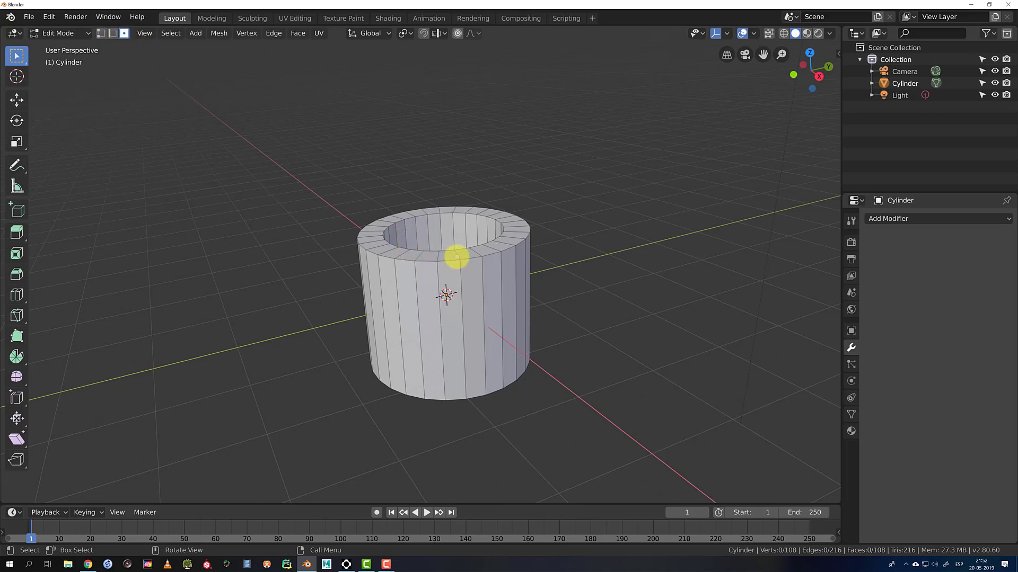
{"action": "left_click", "coordinate": [444, 258], "text": "alt"}
{"action": "left_click", "coordinate": [447, 254]}
{"action": "left_click", "coordinate": [481, 251], "text": "alt"}
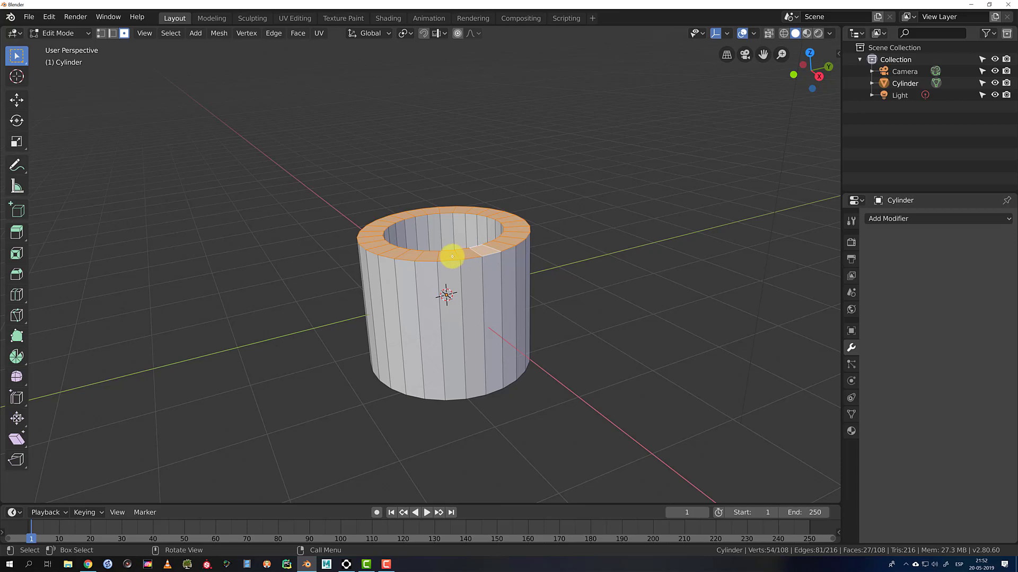
{"action": "left_click", "coordinate": [449, 257]}
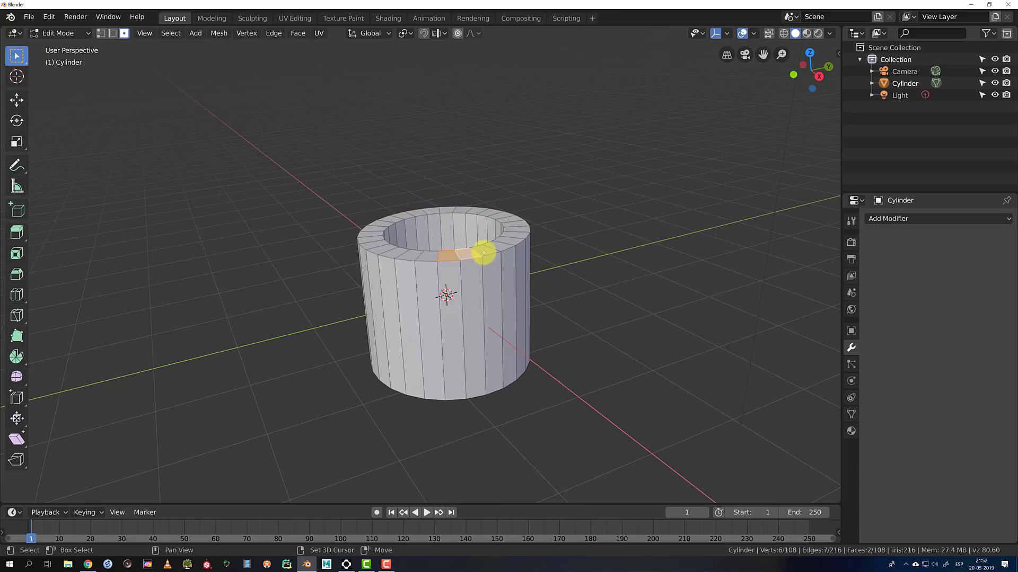
{"action": "left_click", "coordinate": [485, 251], "text": "alt"}
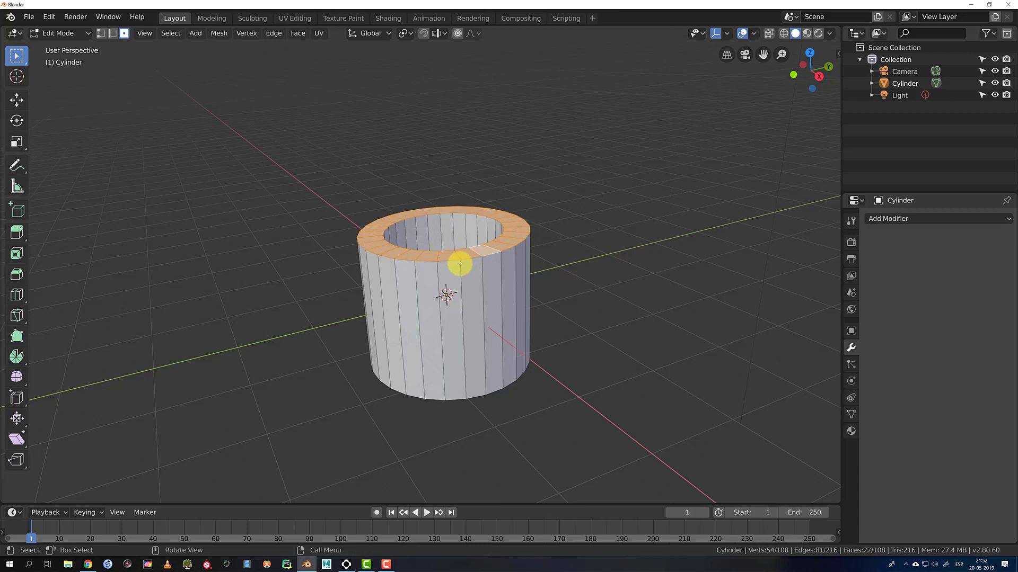
{"action": "key", "text": "e"}
{"action": "left_click", "coordinate": [464, 244]}
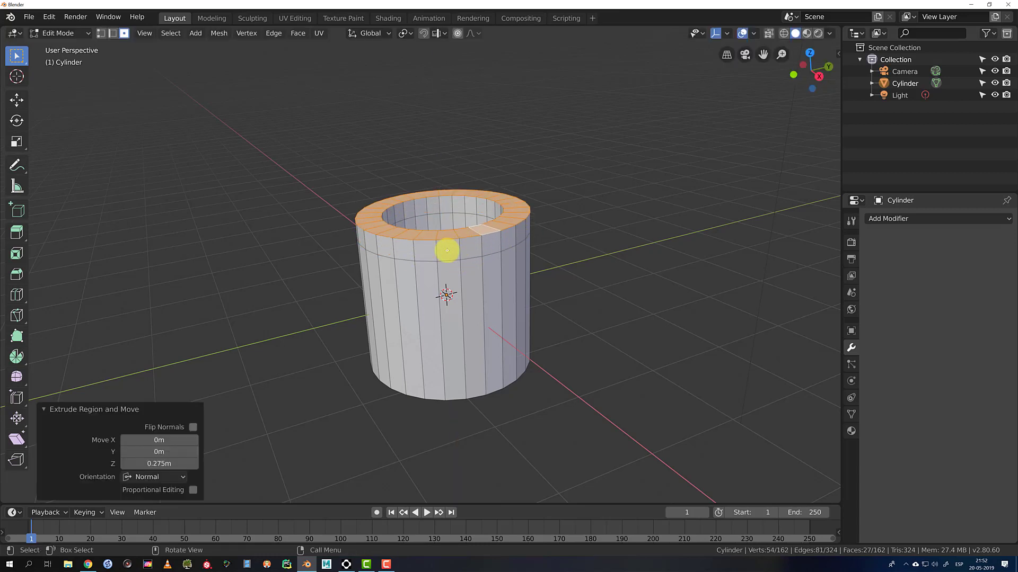
Try to select the loop of outer side faces around the newly extruded top band
{"action": "left_click", "coordinate": [446, 251]}
{"action": "left_click", "coordinate": [472, 249], "text": "shift"}
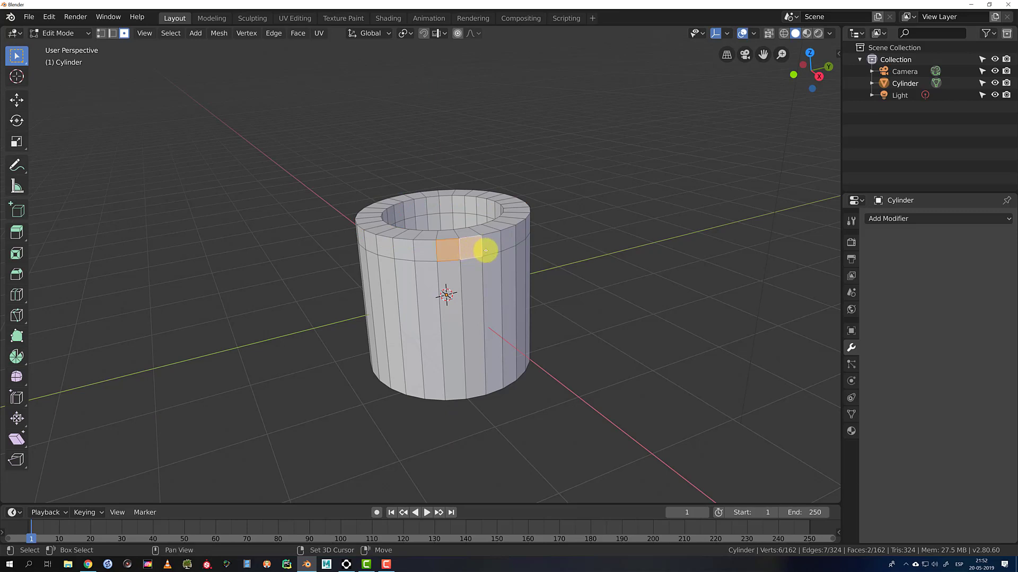
{"action": "left_click", "coordinate": [492, 248], "text": "alt+shift"}
{"action": "left_click", "coordinate": [471, 249]}
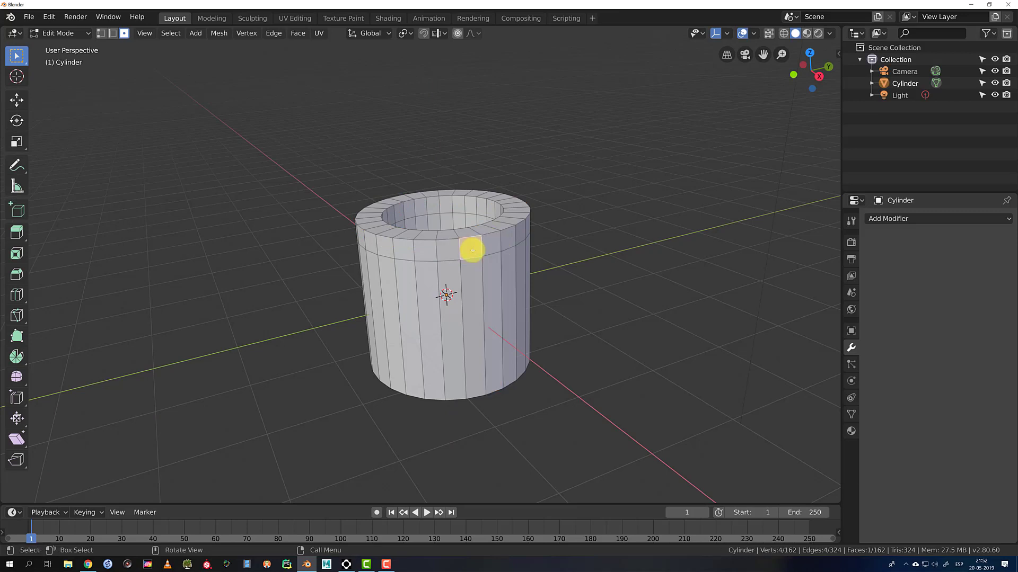
{"action": "left_click", "coordinate": [489, 246], "text": "shift"}
{"action": "left_click", "coordinate": [465, 250]}
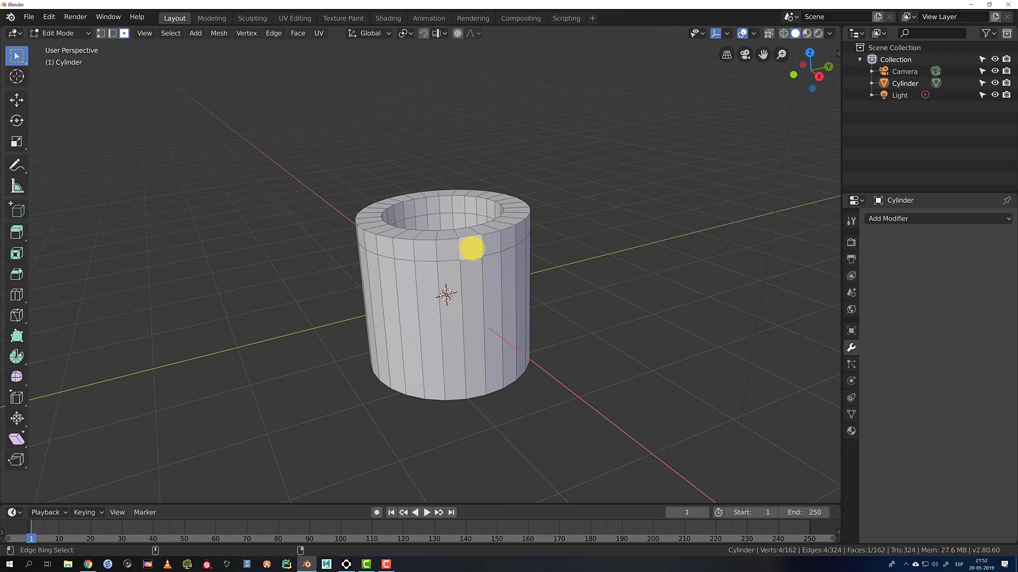
Box-select all faces of the extruded top band in the front view, using quad view and wireframe shading
{"action": "key", "text": "ctrl+alt+q"}
{"action": "scroll", "coordinate": [359, 318], "scroll_direction": "up", "scroll_amount": 3}
{"action": "scroll", "coordinate": [358, 319], "scroll_direction": "down", "scroll_amount": 2}
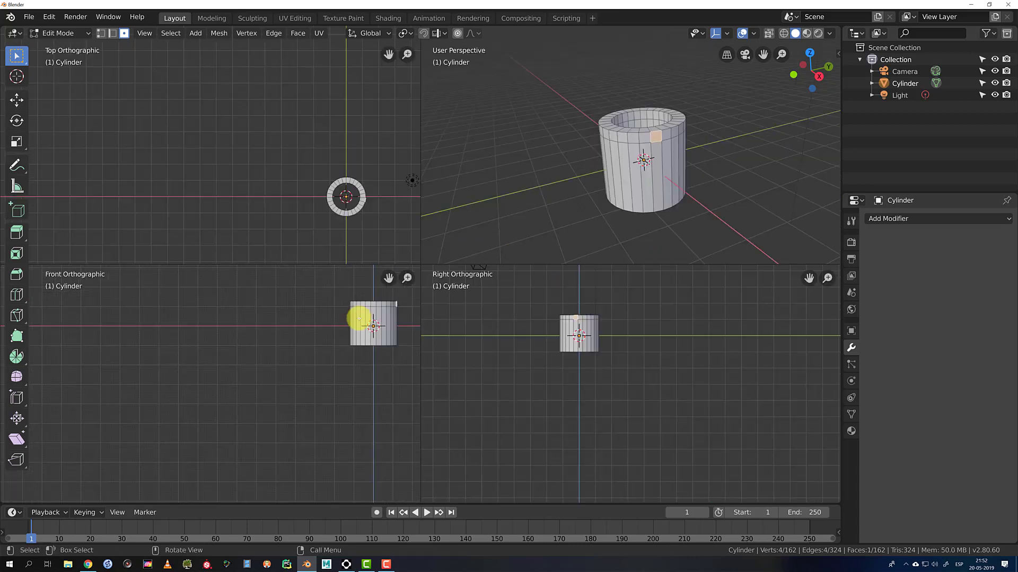
{"action": "middle_click_drag", "start_coordinate": [335, 328], "coordinate": [218, 375], "text": "shift"}
{"action": "scroll", "coordinate": [243, 367], "scroll_direction": "up", "scroll_amount": 3}
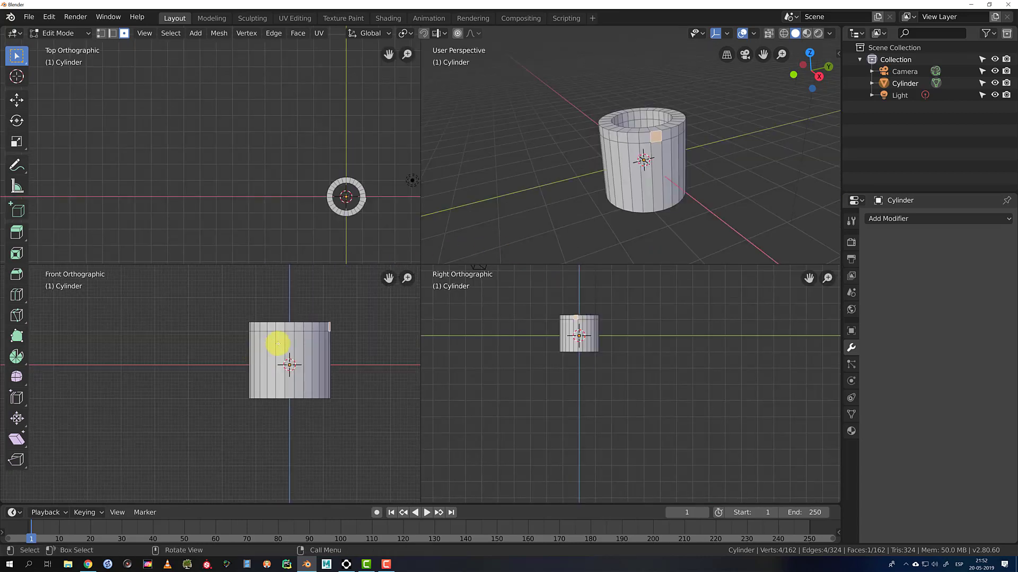
{"action": "middle_click_drag", "start_coordinate": [300, 340], "coordinate": [268, 342], "text": "shift"}
{"action": "key", "text": "z"}
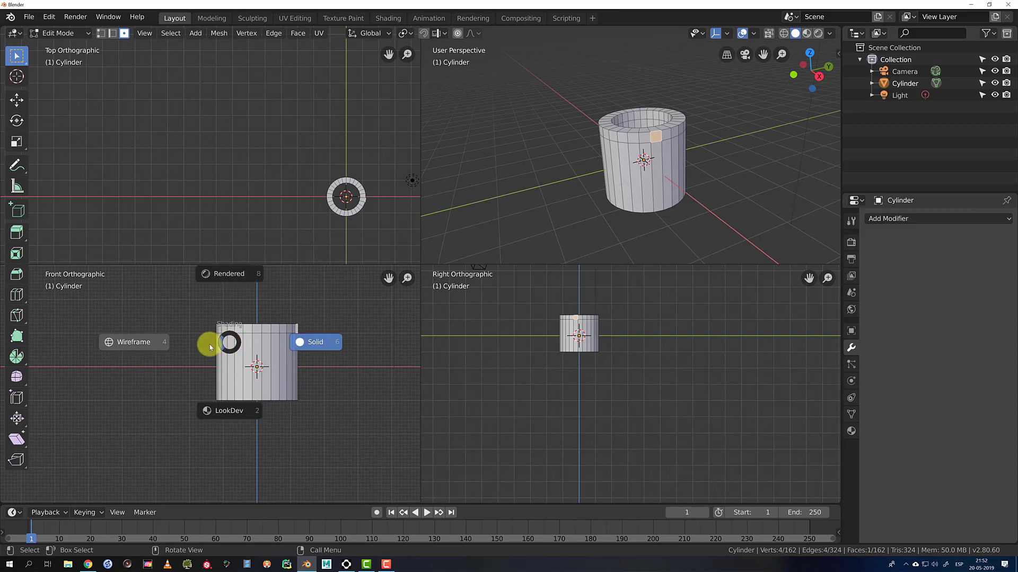
{"action": "left_click", "coordinate": [157, 347]}
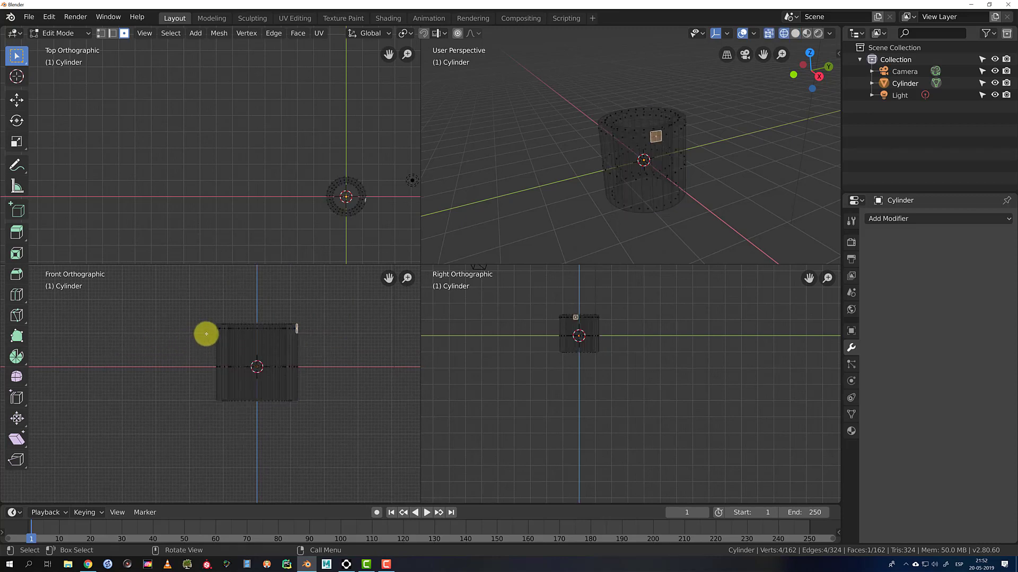
{"action": "key", "text": "b"}
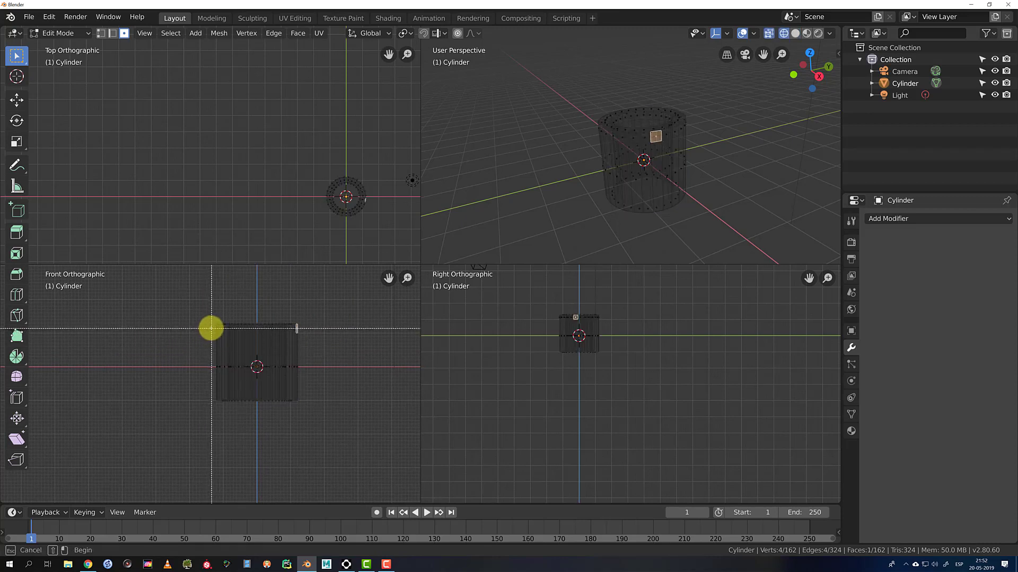
{"action": "left_click_drag", "start_coordinate": [225, 328], "coordinate": [329, 329]}
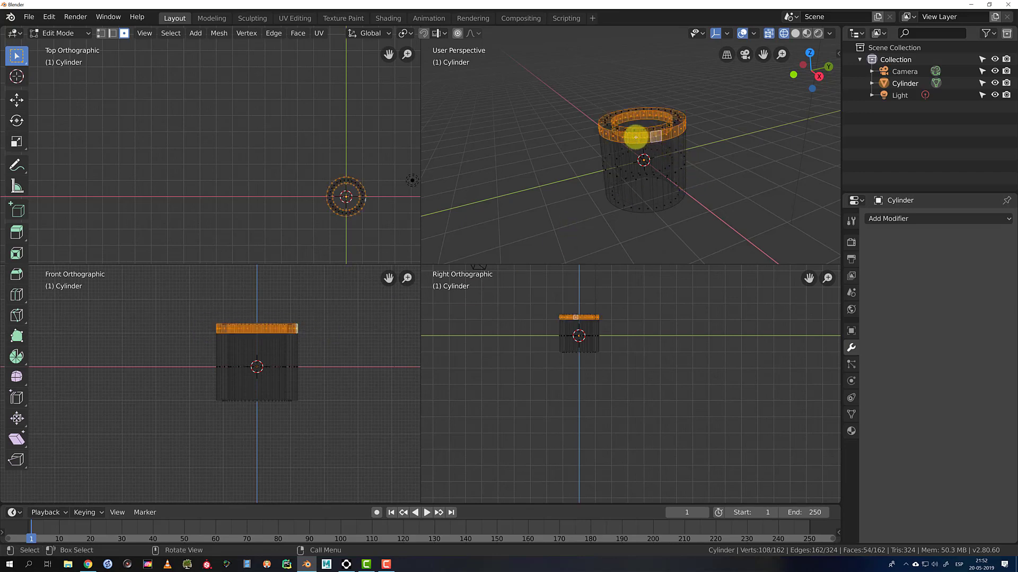
Extrude the selected band and scale it by about 1.214 to form a flange, returning to a single solid-shaded view
{"action": "key", "text": "e"}
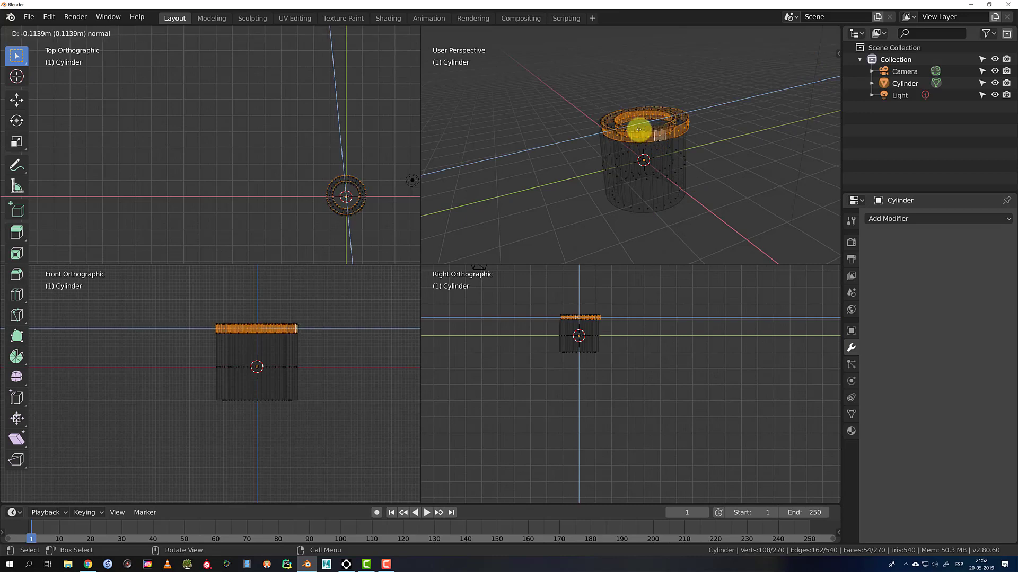
{"action": "key", "text": "s"}
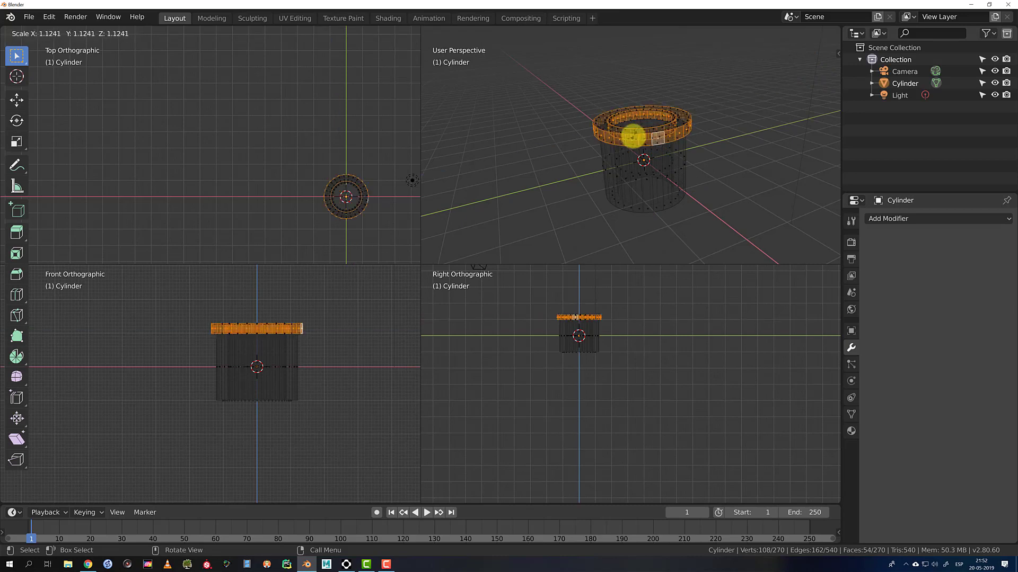
{"action": "left_click", "coordinate": [633, 137]}
{"action": "key", "text": "ctrl+alt+q"}
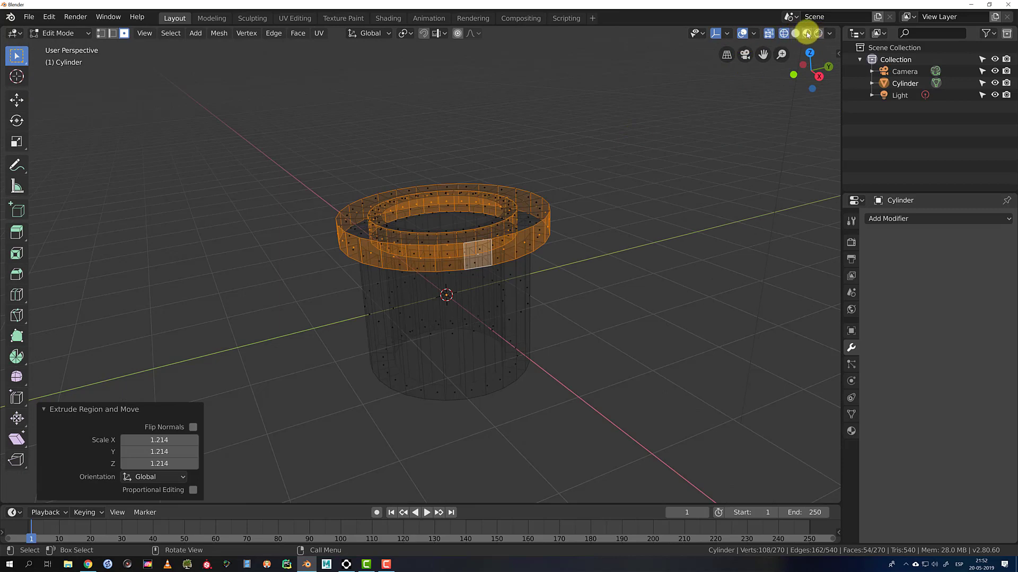
{"action": "key", "text": "alt+z"}
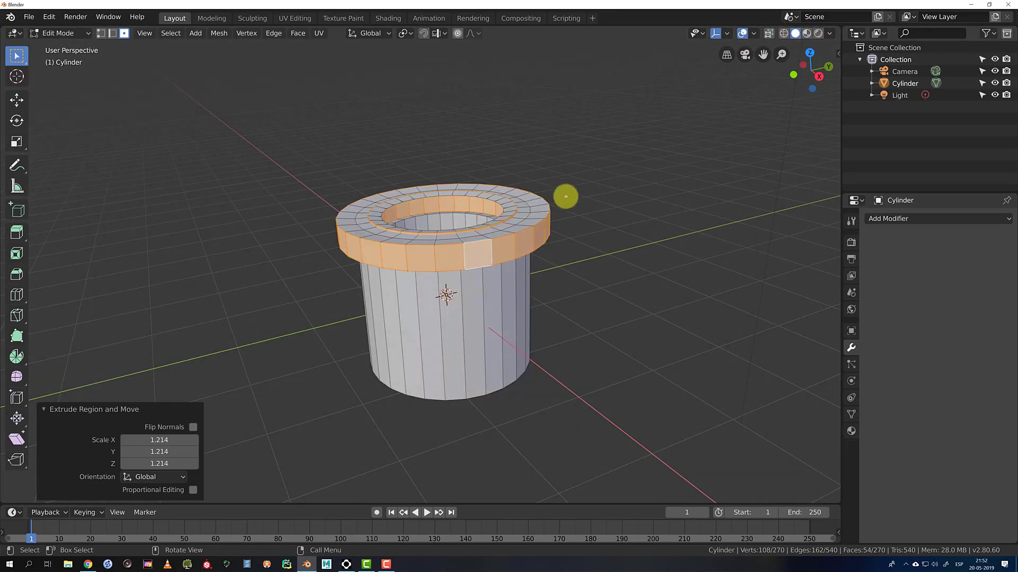
{"action": "key", "text": "g"}
{"action": "key", "text": "z"}
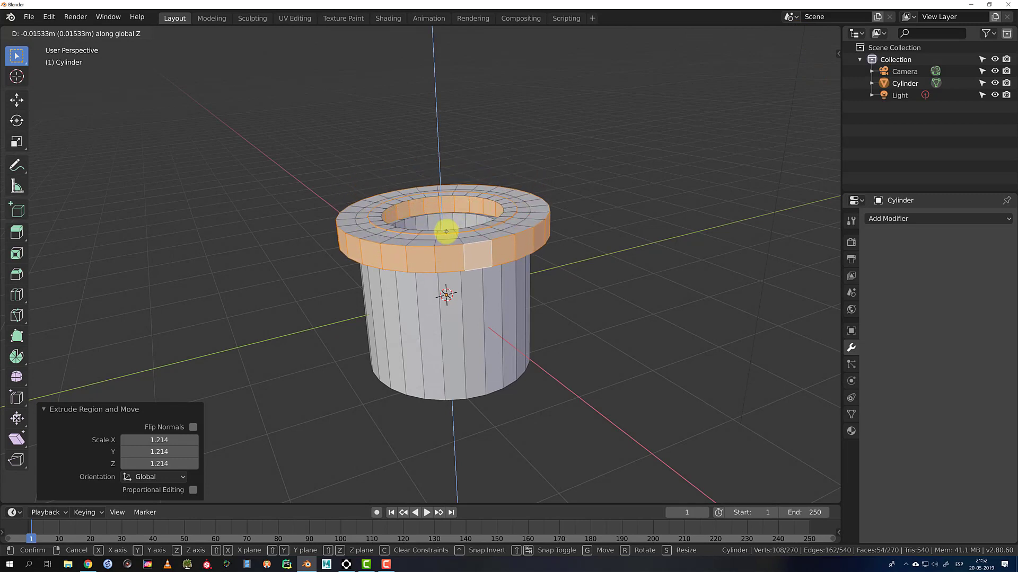
{"action": "left_click", "coordinate": [444, 235]}
{"action": "key", "text": "ctrl+z"}
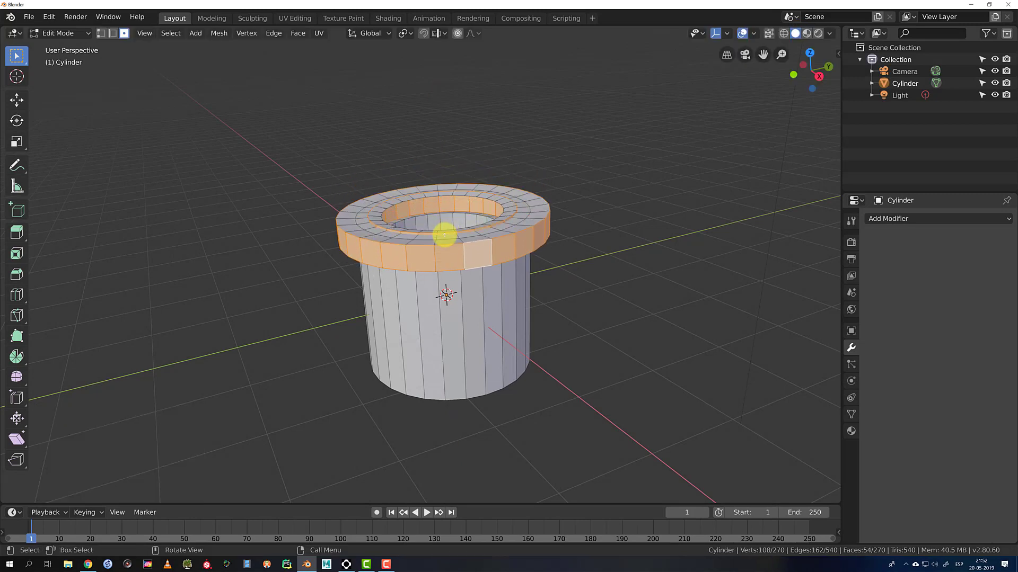
Undo the flange extrusion and select only the outer loop of side faces around the top band
{"action": "key", "text": "ctrl+z"}
{"action": "key", "text": "ctrl+z"}
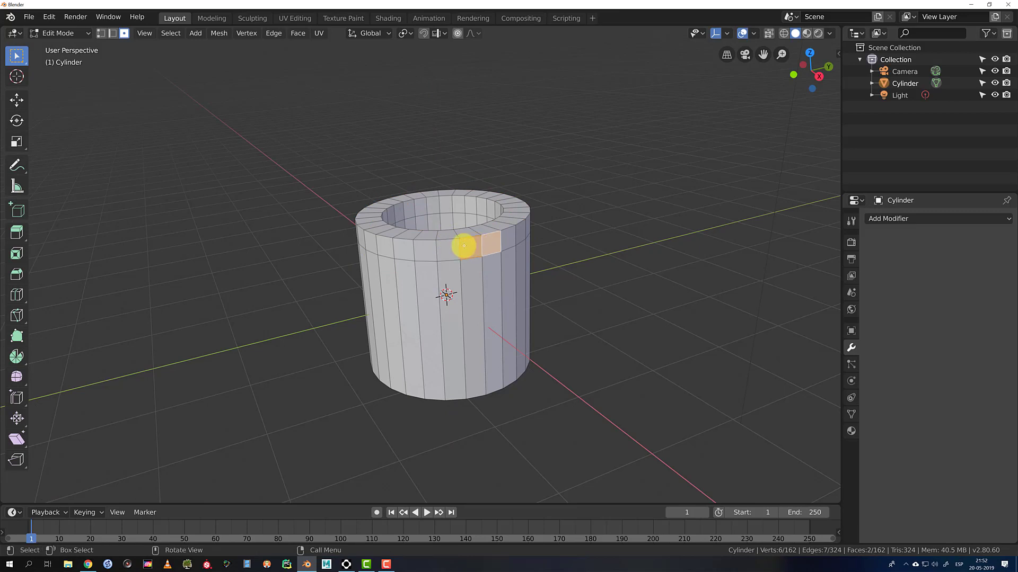
{"action": "left_click", "coordinate": [447, 248]}
{"action": "left_click", "coordinate": [431, 249], "text": "shift"}
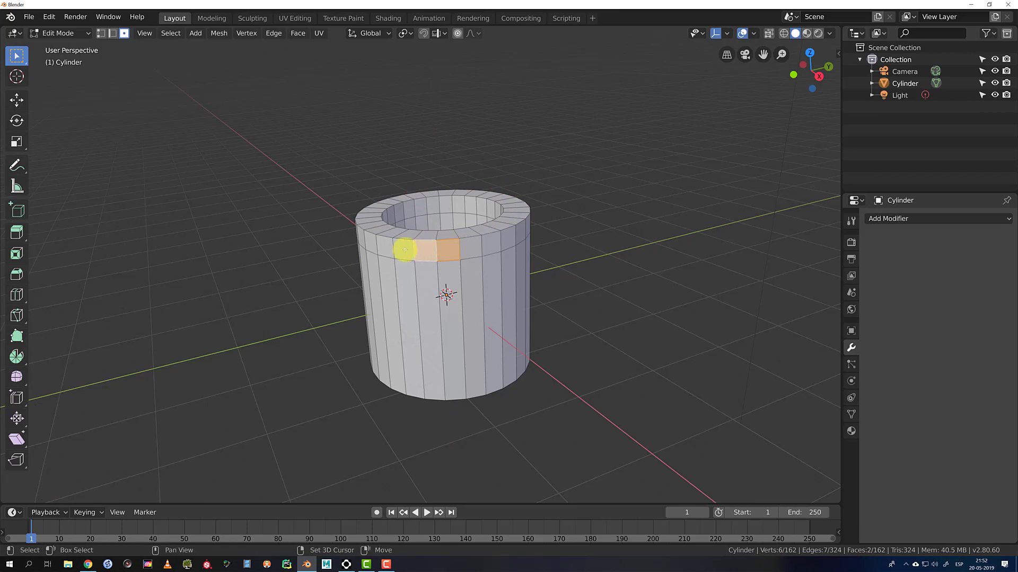
{"action": "left_click", "coordinate": [383, 247], "text": "alt"}
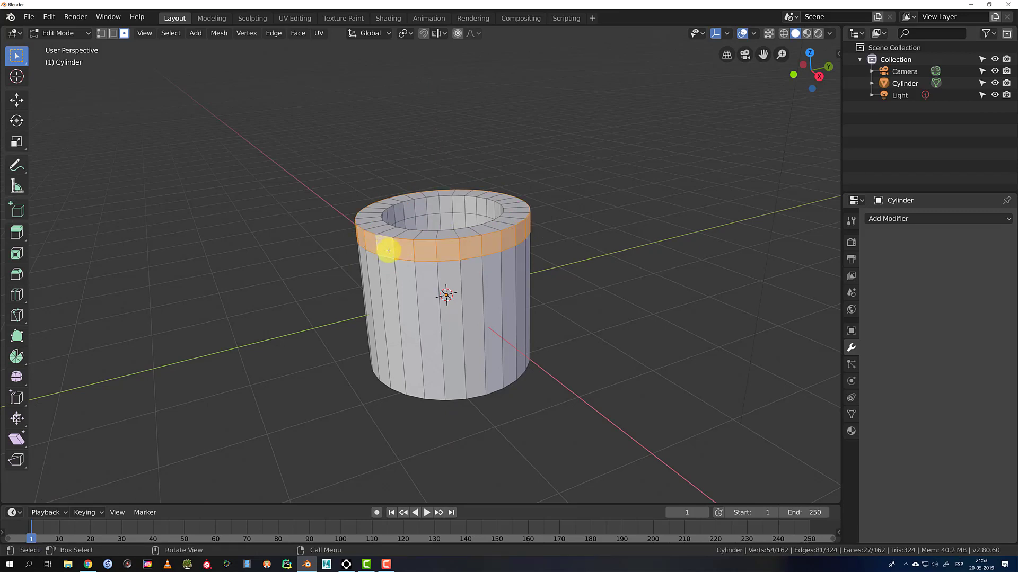
Extrude the selected outer face loop and scale it by about 1.123 to form a protruding rim
{"action": "key", "text": "e"}
{"action": "key", "text": "s"}
{"action": "key", "text": "0"}
{"action": "key", "text": "BackSpace"}
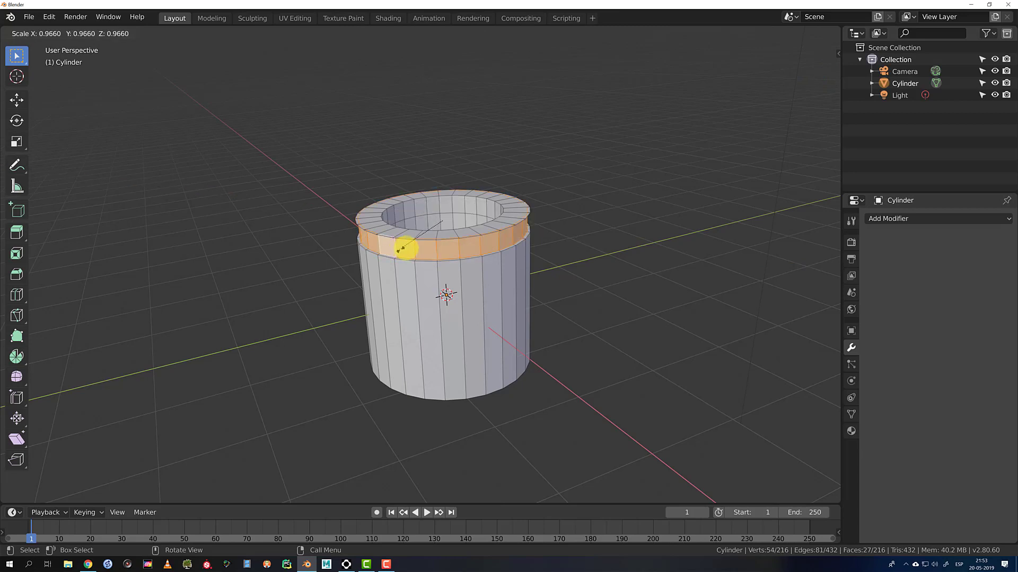
{"action": "left_click", "coordinate": [385, 244]}
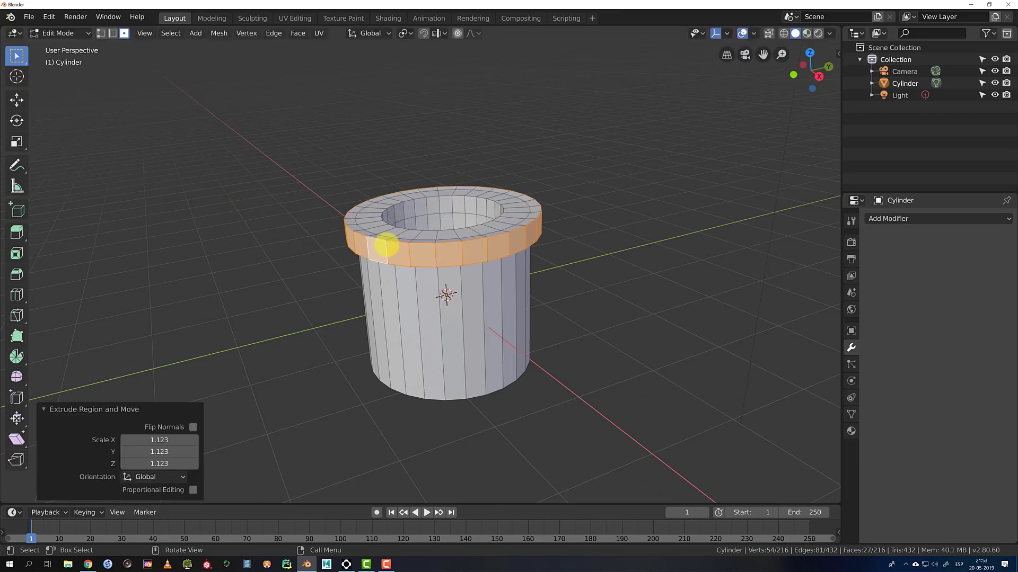
Scale the rim faces to about 0.716 along the Z axis and return to Object Mode
{"action": "middle_click_drag", "start_coordinate": [531, 231], "coordinate": [471, 353]}
{"action": "key", "text": "s"}
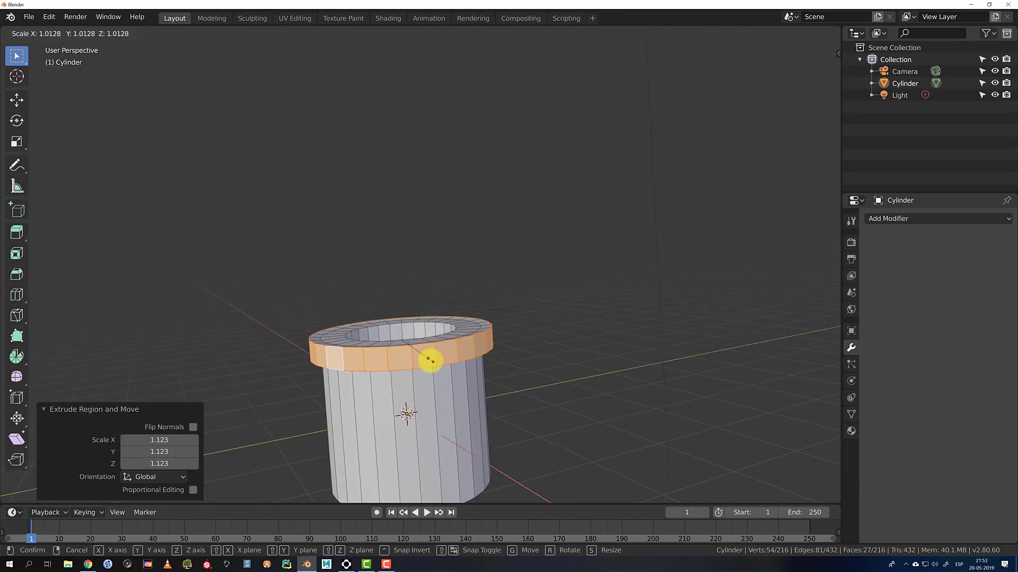
{"action": "key", "text": "z"}
{"action": "left_click", "coordinate": [420, 356]}
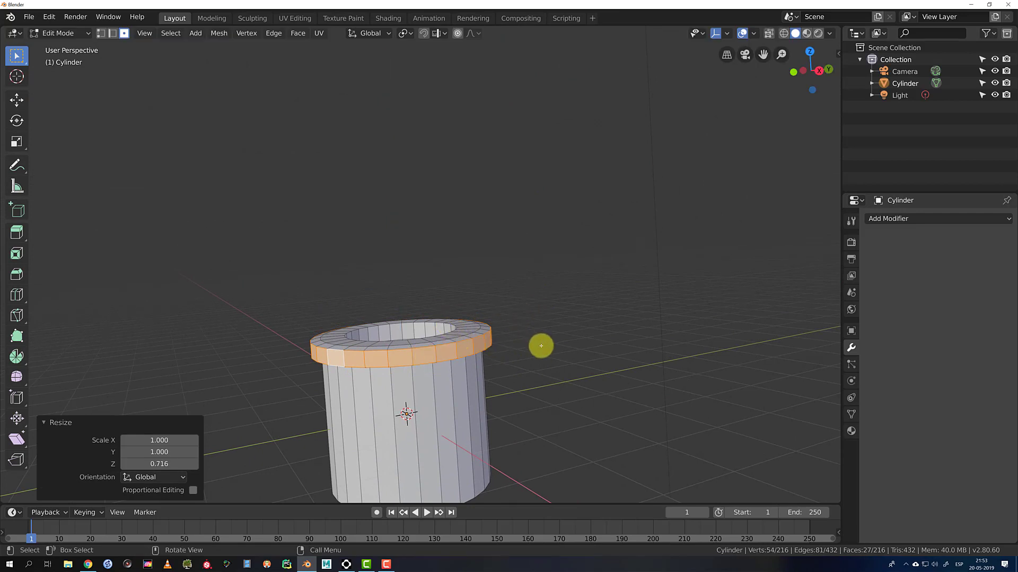
{"action": "key", "text": "Tab"}
Apply smooth shading to the cylinder and deselect it
{"action": "middle_click_drag", "start_coordinate": [496, 346], "coordinate": [442, 348]}
{"action": "right_click", "coordinate": [442, 348]}
{"action": "left_click", "coordinate": [443, 347]}
{"action": "left_click", "coordinate": [550, 334]}
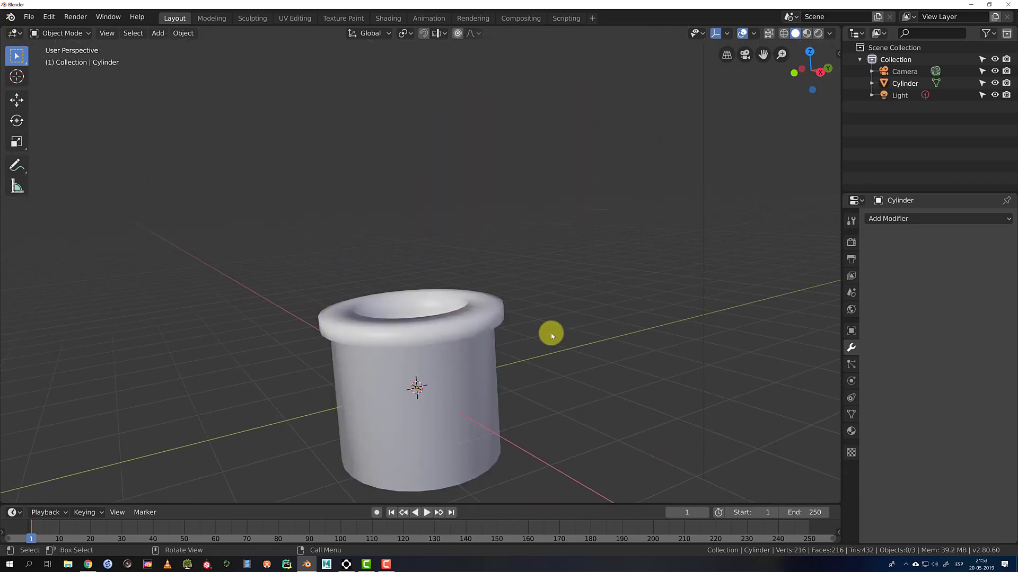
Set the cylinder's shading to flat and deselect it
{"action": "middle_click_drag", "start_coordinate": [550, 334], "coordinate": [471, 339]}
{"action": "left_click", "coordinate": [472, 339]}
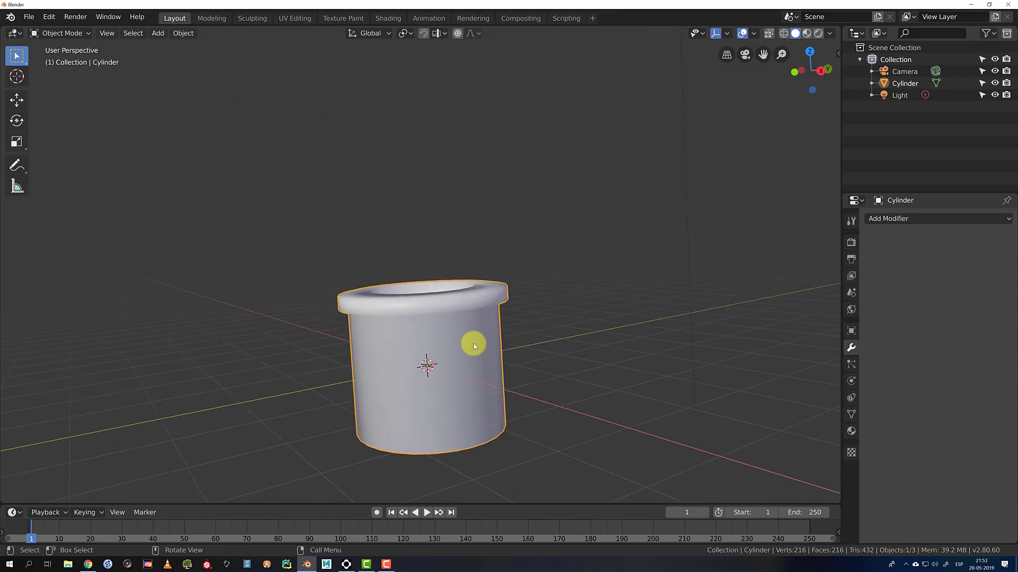
{"action": "right_click", "coordinate": [486, 341]}
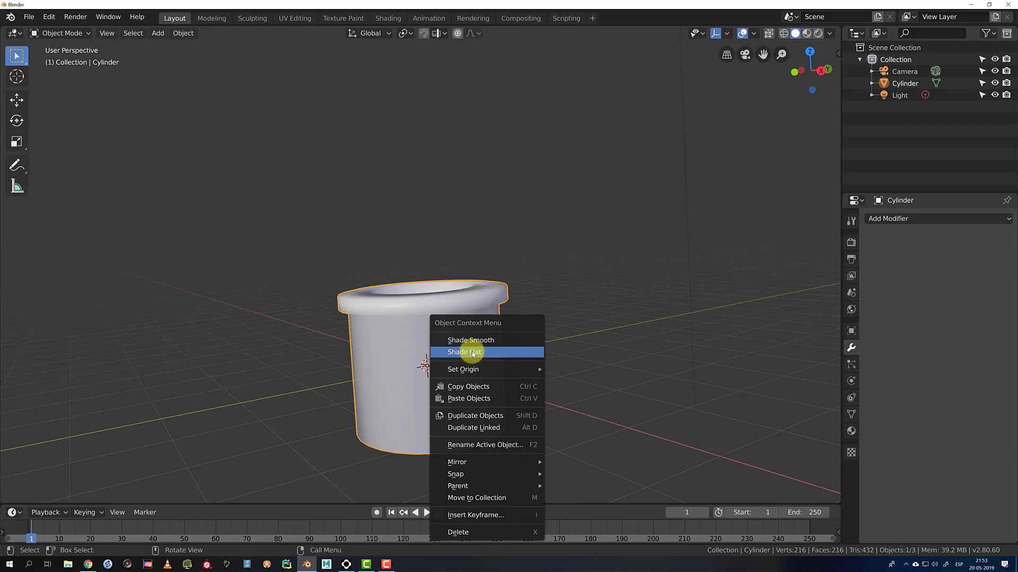
{"action": "left_click", "coordinate": [472, 353]}
{"action": "left_click", "coordinate": [539, 333]}
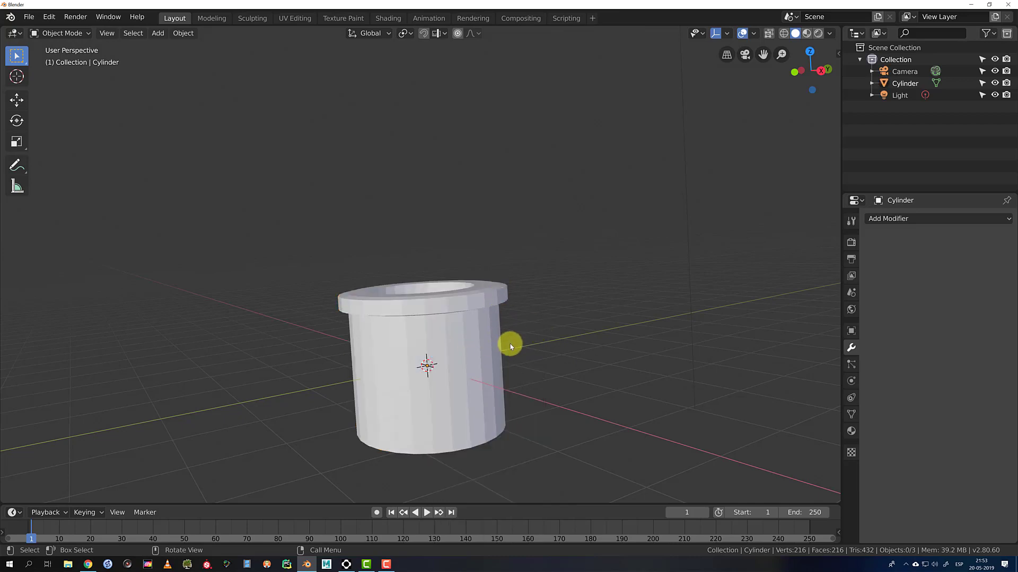
Move the cylinder up about 0.941 m along the Z axis so its base sits near the grid floor, and deselect it
{"action": "middle_click_drag", "start_coordinate": [510, 346], "coordinate": [517, 291], "text": "shift"}
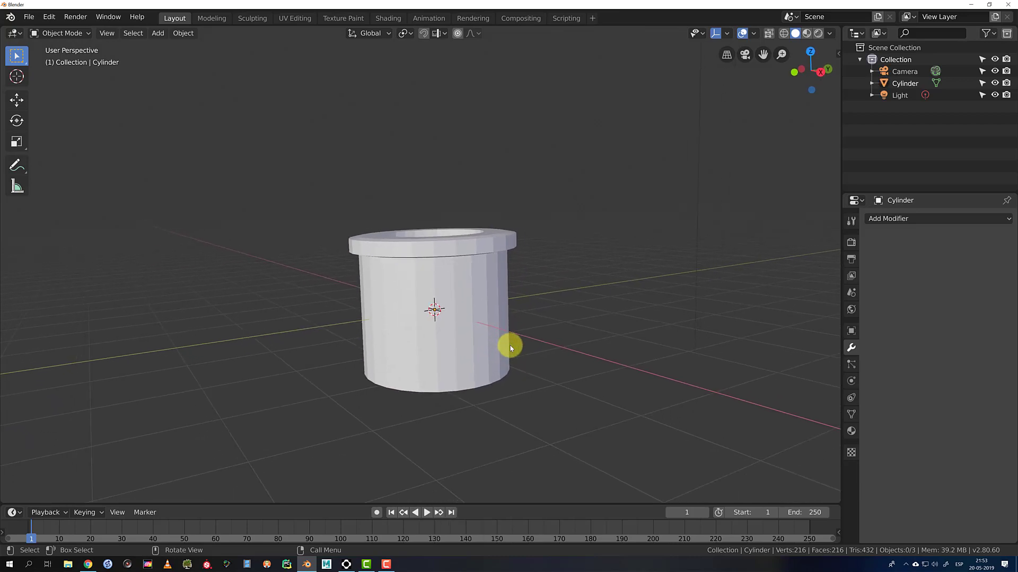
{"action": "left_click", "coordinate": [464, 289]}
{"action": "key", "text": "g"}
{"action": "key", "text": "z"}
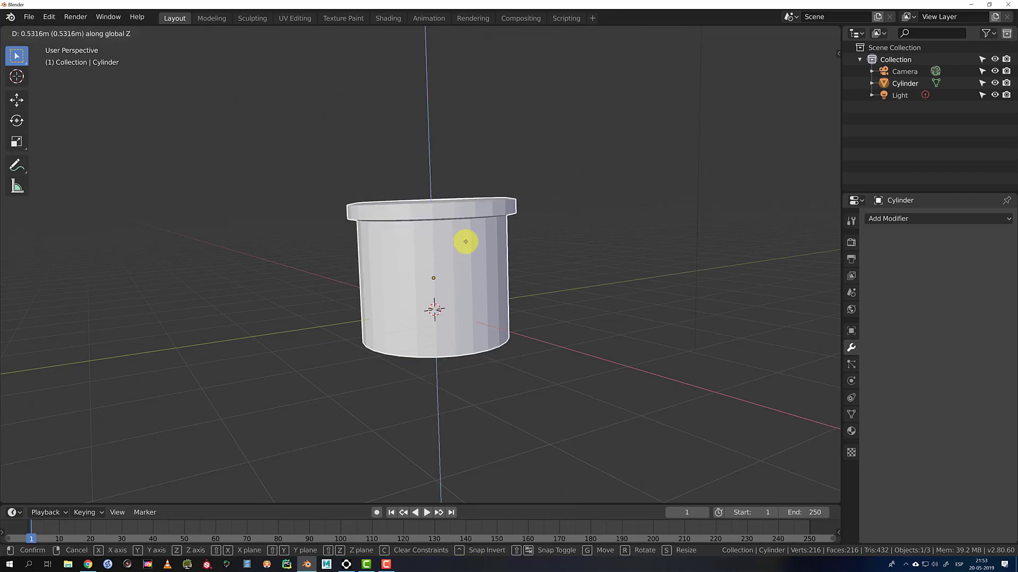
{"action": "left_click", "coordinate": [461, 229]}
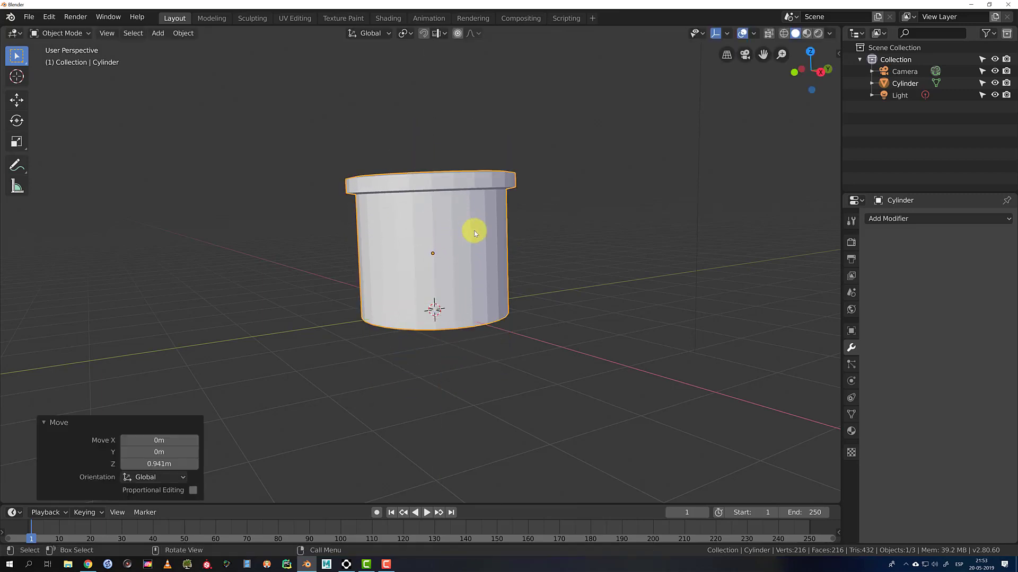
{"action": "middle_click_drag", "start_coordinate": [472, 229], "coordinate": [538, 293]}
{"action": "left_click", "coordinate": [548, 245]}
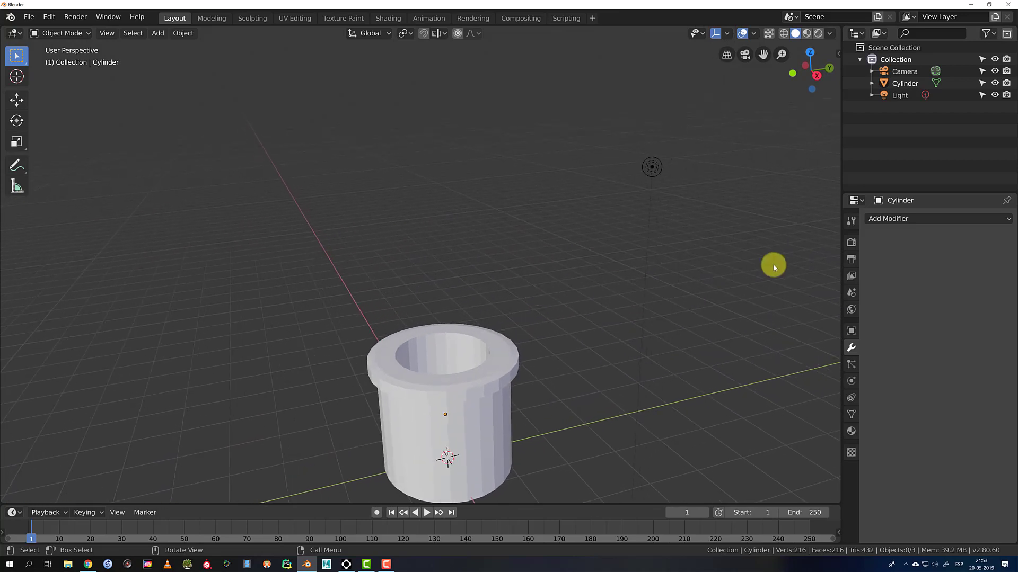
Rename the Cylinder object to tuberia
{"action": "left_click", "coordinate": [904, 83]}
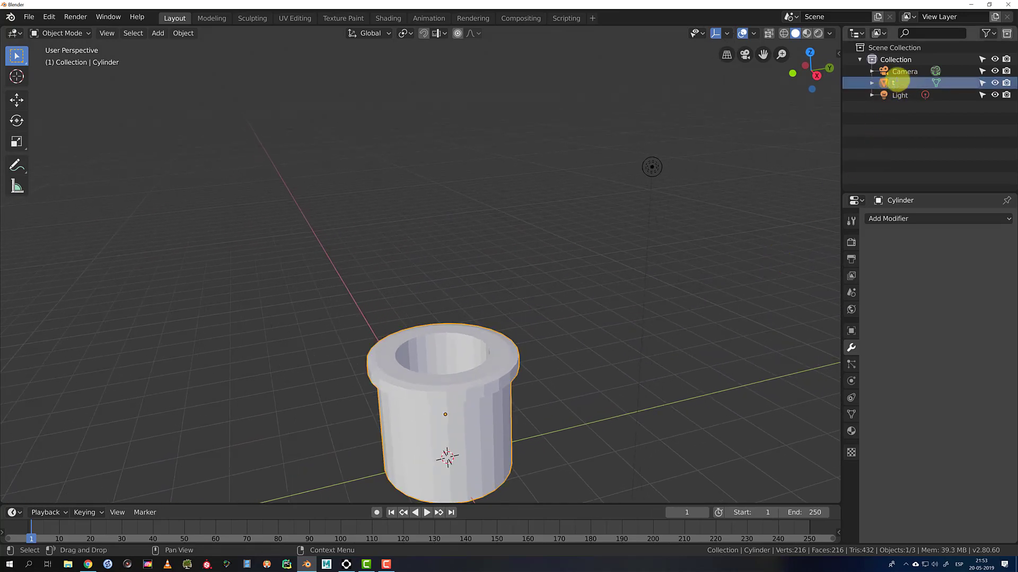
{"action": "type", "text": "tuberia"}
{"action": "key", "text": "Return"}
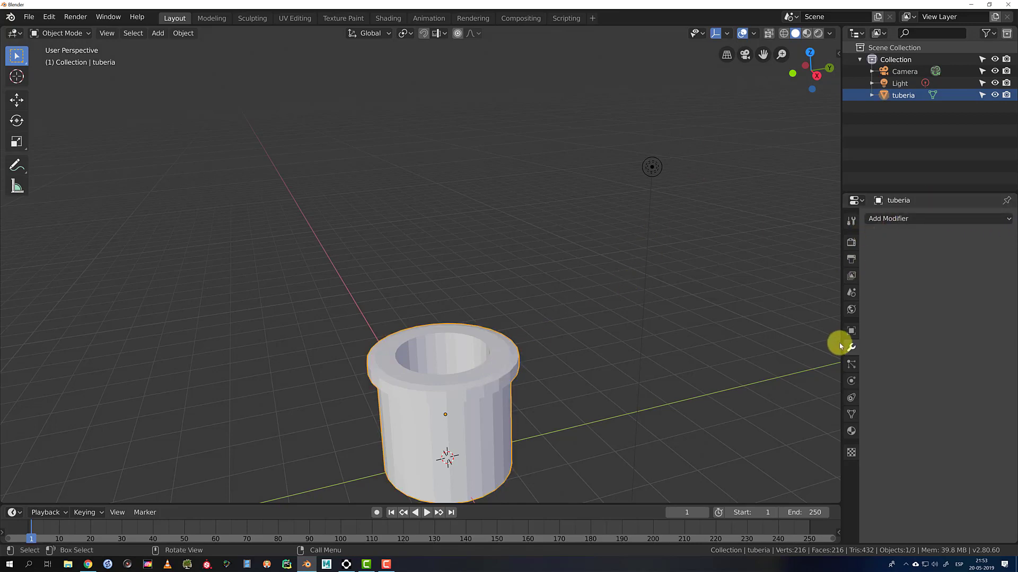
Create a new material for the pipe and set its base color to bright green, about H 0.319, S 1.000, V 0.906
{"action": "left_click", "coordinate": [852, 433]}
{"action": "left_click", "coordinate": [901, 269]}
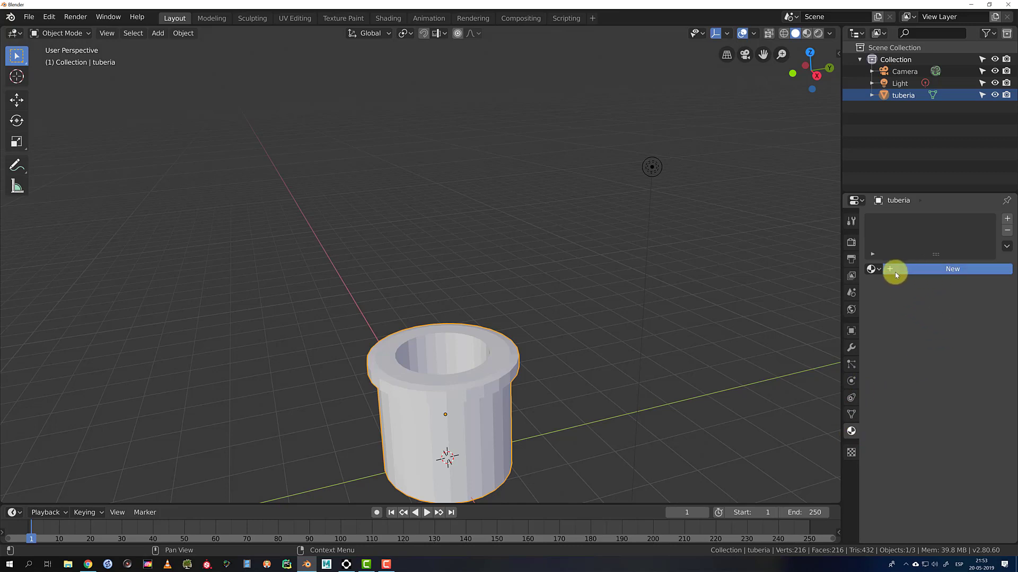
{"action": "left_click", "coordinate": [970, 390]}
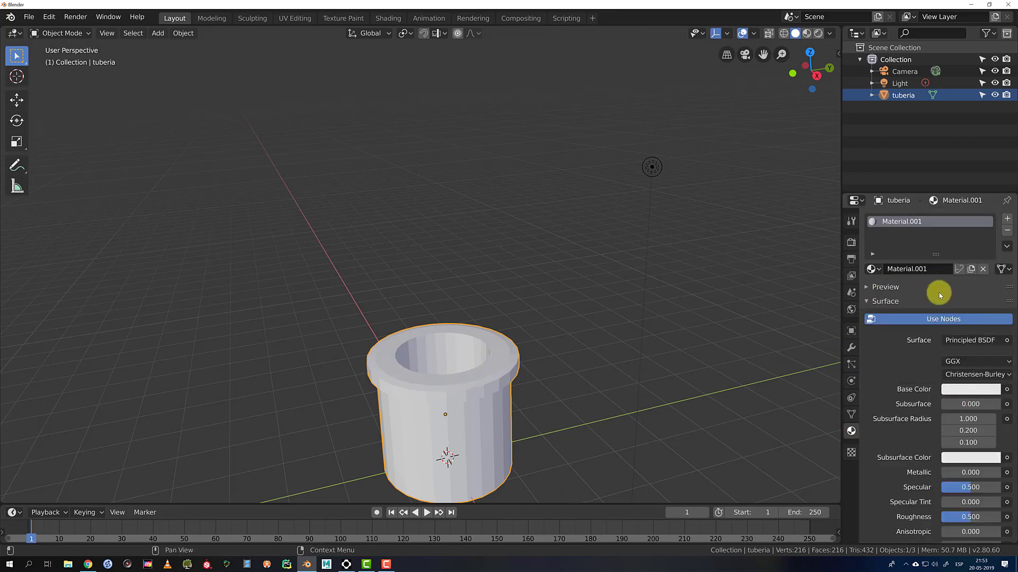
{"action": "left_click", "coordinate": [970, 392]}
{"action": "left_click_drag", "start_coordinate": [913, 267], "coordinate": [880, 236]}
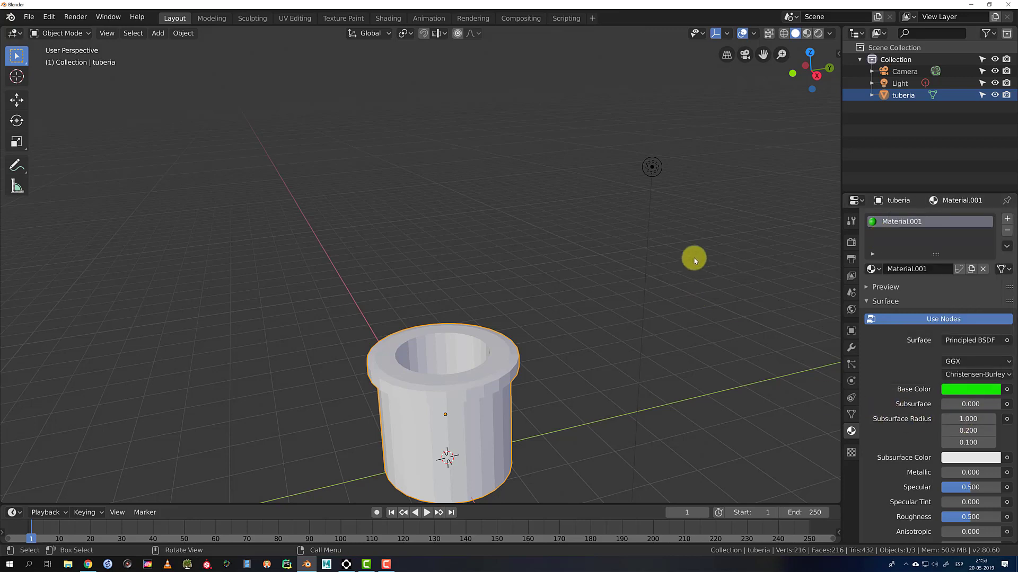
Show the material in the viewport with LookDev shading and darken the green base color
{"action": "left_click", "coordinate": [807, 34]}
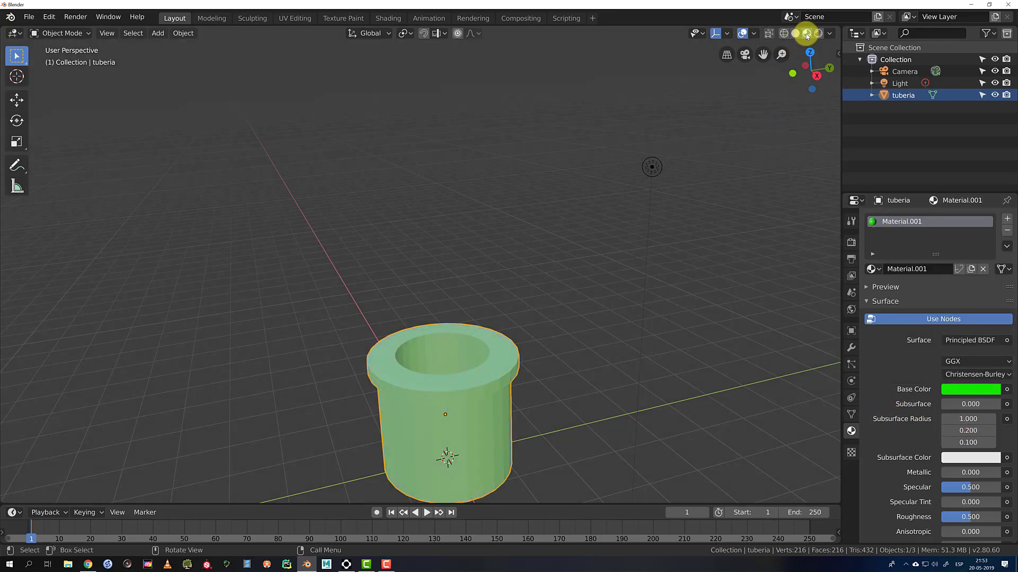
{"action": "middle_click_drag", "start_coordinate": [570, 307], "coordinate": [577, 260], "text": "shift"}
{"action": "left_click", "coordinate": [962, 389]}
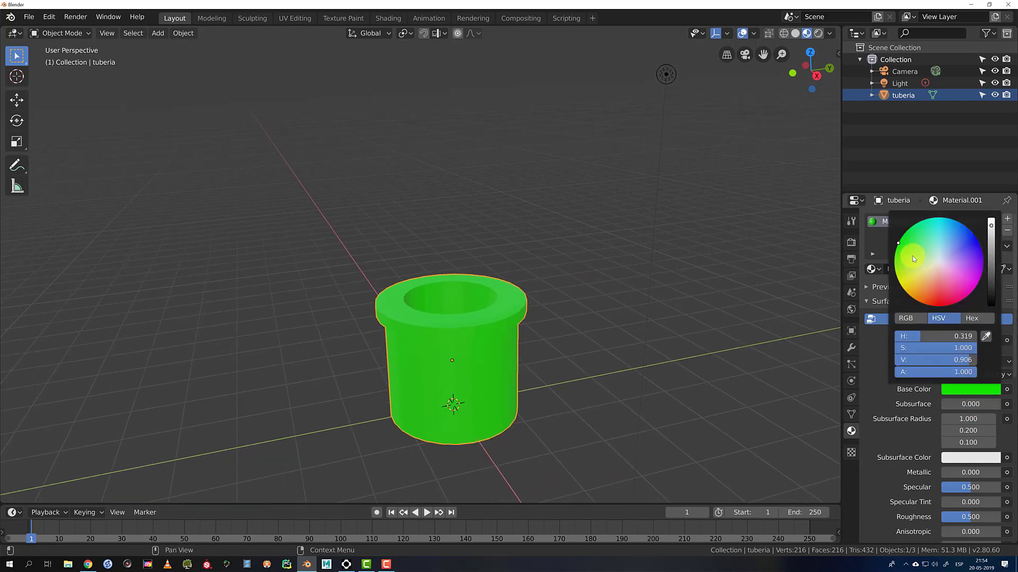
{"action": "left_click", "coordinate": [991, 260]}
{"action": "left_click_drag", "start_coordinate": [991, 257], "coordinate": [993, 241]}
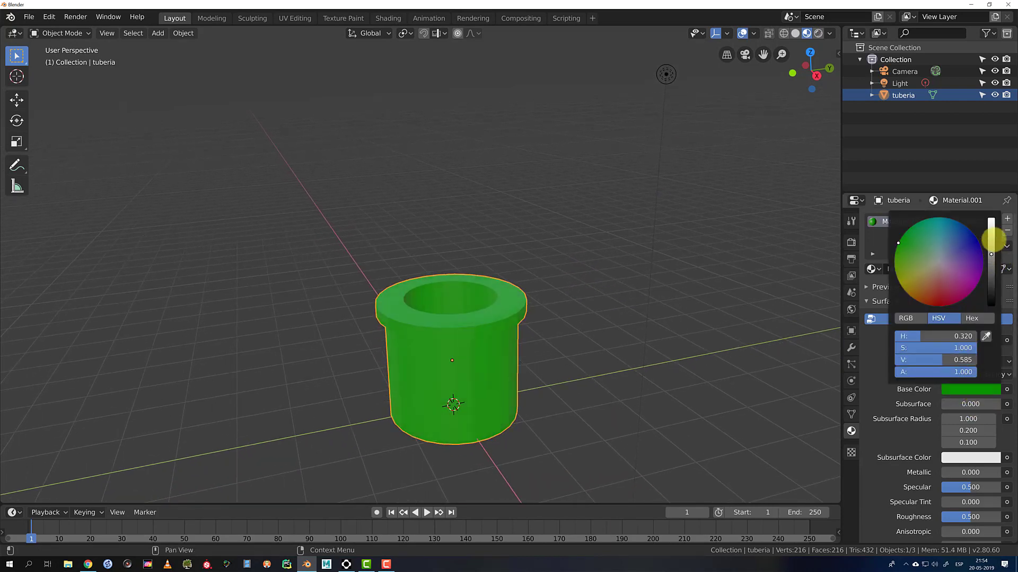
{"action": "left_click", "coordinate": [588, 288]}
Switch the viewport to Rendered shading and add a Subdivision Surface modifier to the pipe
{"action": "mouse_move", "coordinate": [585, 281]}
{"action": "middle_mouse_down", "text": "shift"}
{"action": "mouse_move", "coordinate": [824, 66]}
{"action": "mouse_move", "coordinate": [814, 31]}
{"action": "middle_mouse_up", "text": "shift"}
{"action": "left_click", "coordinate": [818, 33]}
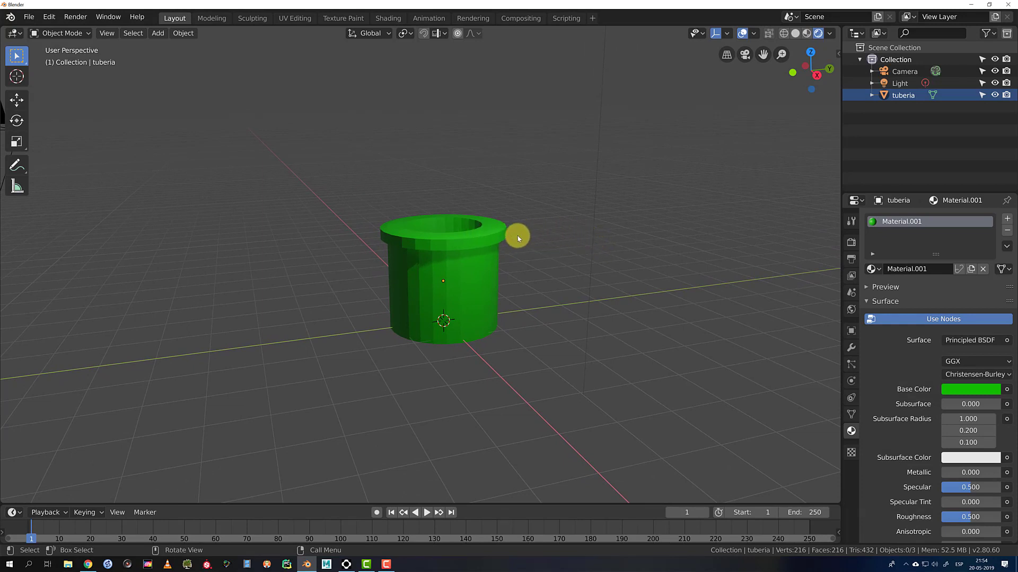
{"action": "left_click", "coordinate": [493, 248]}
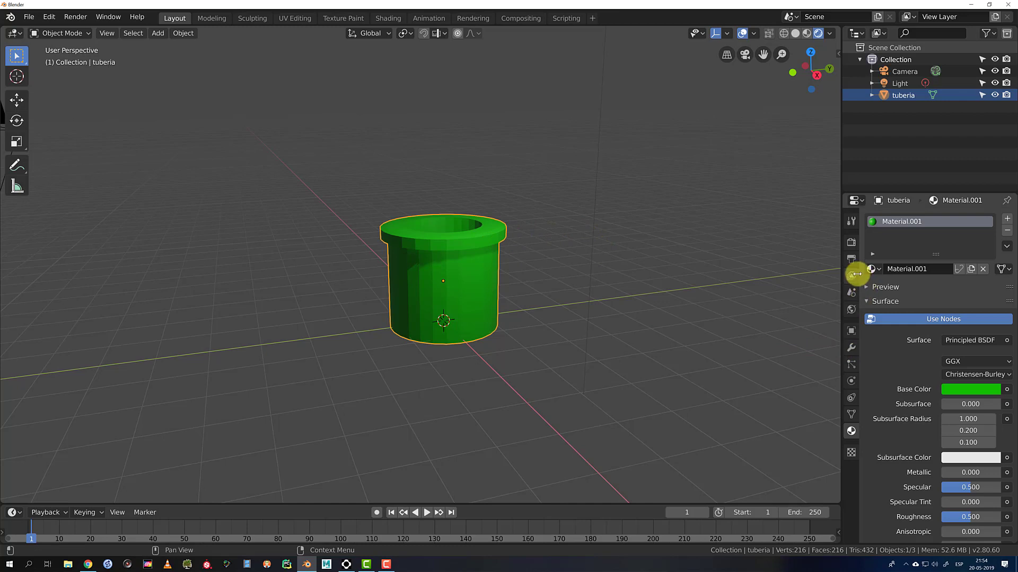
{"action": "left_click", "coordinate": [851, 347]}
{"action": "left_click", "coordinate": [900, 218]}
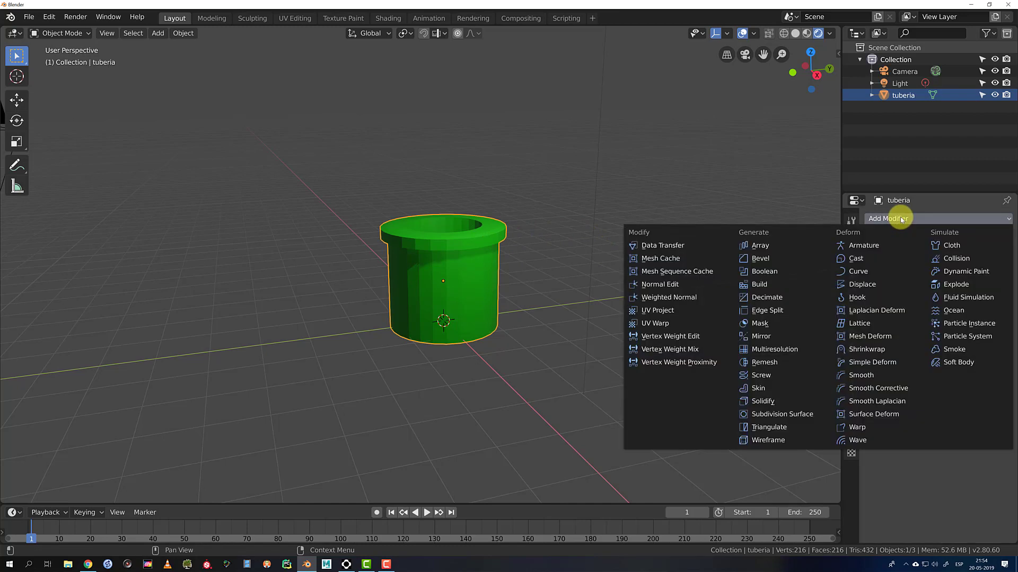
{"action": "left_click", "coordinate": [774, 414]}
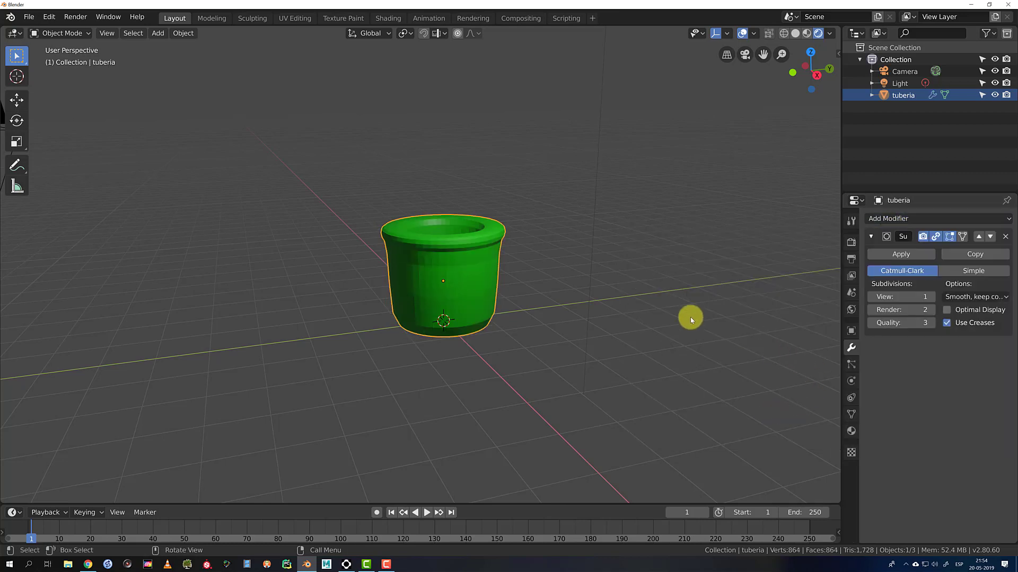
In Edit Mode, add horizontal loop cuts near the base (factor about 0.930) and around the rim, and return to Object Mode
{"action": "key", "text": "Tab"}
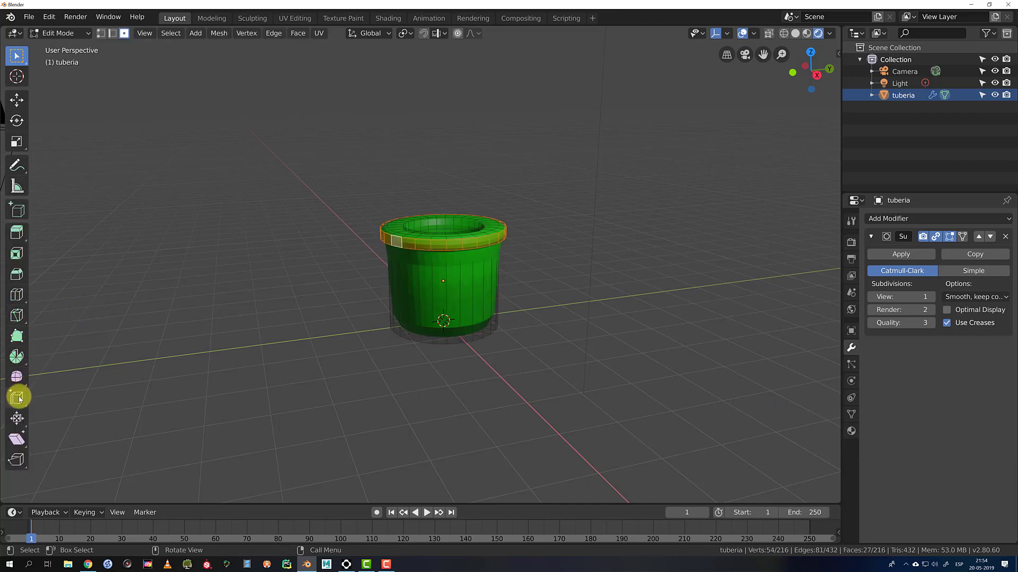
{"action": "left_click", "coordinate": [16, 295]}
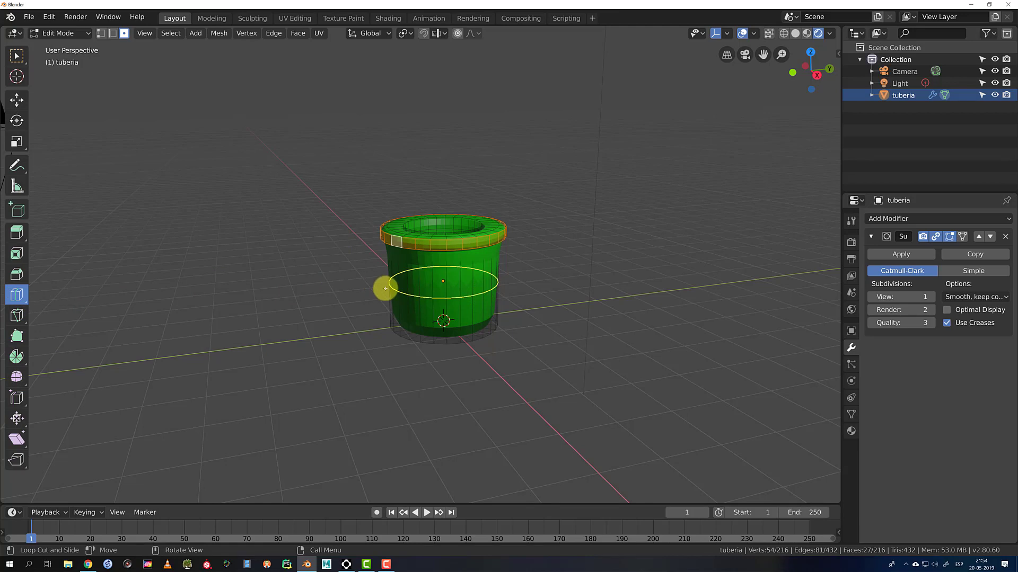
{"action": "left_click_drag", "start_coordinate": [385, 288], "coordinate": [399, 326]}
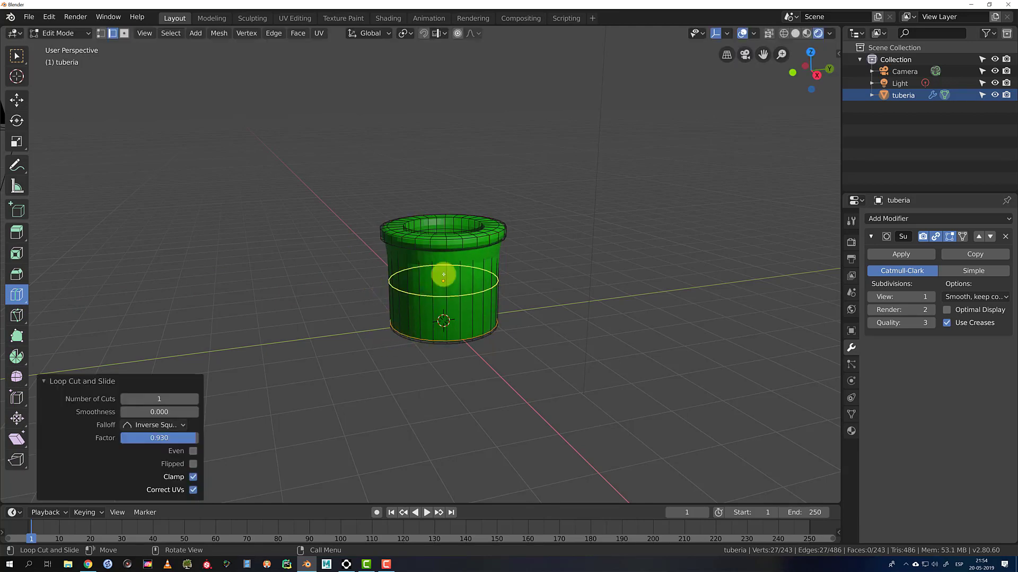
{"action": "left_click_drag", "start_coordinate": [438, 290], "coordinate": [466, 244]}
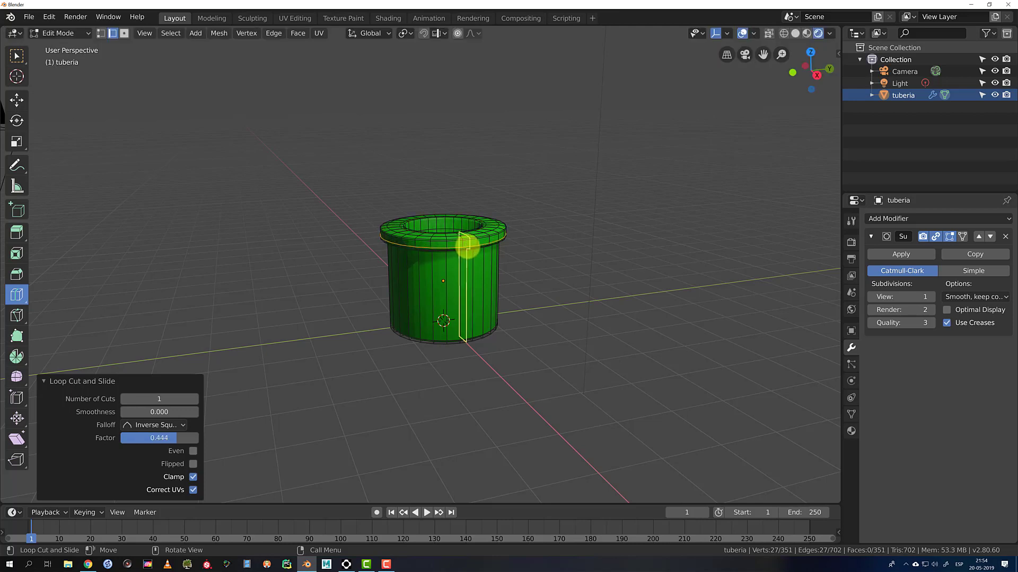
{"action": "key", "text": "Tab"}
Examine the subdivided pipe's rim, base and opening from the side and from above
{"action": "middle_click_drag", "start_coordinate": [509, 263], "coordinate": [523, 185]}
{"action": "scroll", "coordinate": [542, 223], "scroll_direction": "up", "scroll_amount": 2}
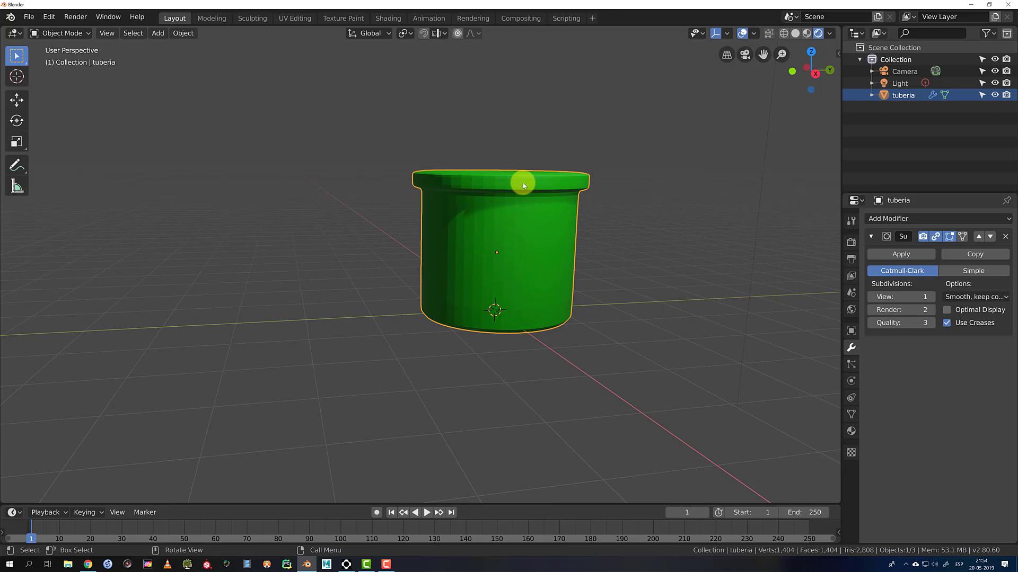
{"action": "key", "text": "Tab"}
{"action": "key", "text": "Tab"}
{"action": "left_click", "coordinate": [641, 165]}
{"action": "middle_click_drag", "start_coordinate": [640, 165], "coordinate": [612, 194]}
{"action": "scroll", "coordinate": [612, 194], "scroll_direction": "down", "scroll_amount": 2}
{"action": "middle_click_drag", "start_coordinate": [551, 223], "coordinate": [517, 213], "text": "shift"}
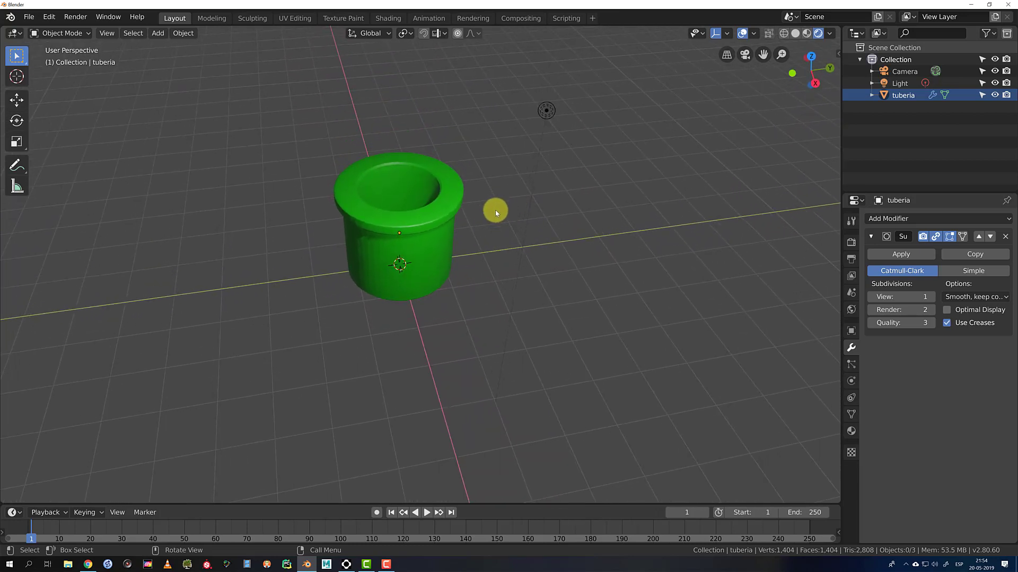
Add a monkey mesh and move it up about 2.28 m along Z to the pipe's opening
{"action": "key", "text": "shift+a"}
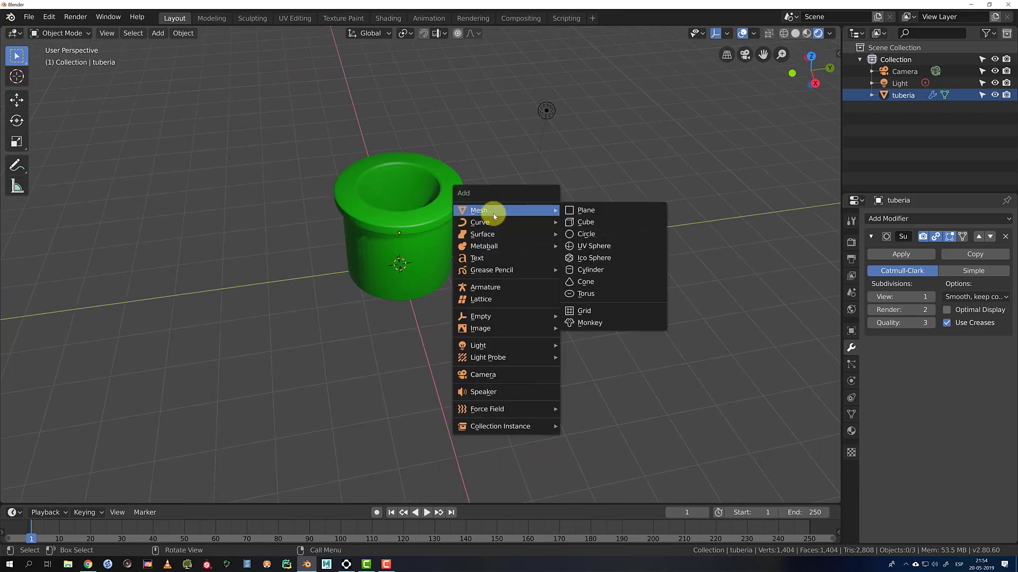
{"action": "mouse_move", "coordinate": [488, 225]}
{"action": "left_click", "coordinate": [574, 326]}
{"action": "key", "text": "g"}
{"action": "key", "text": "z"}
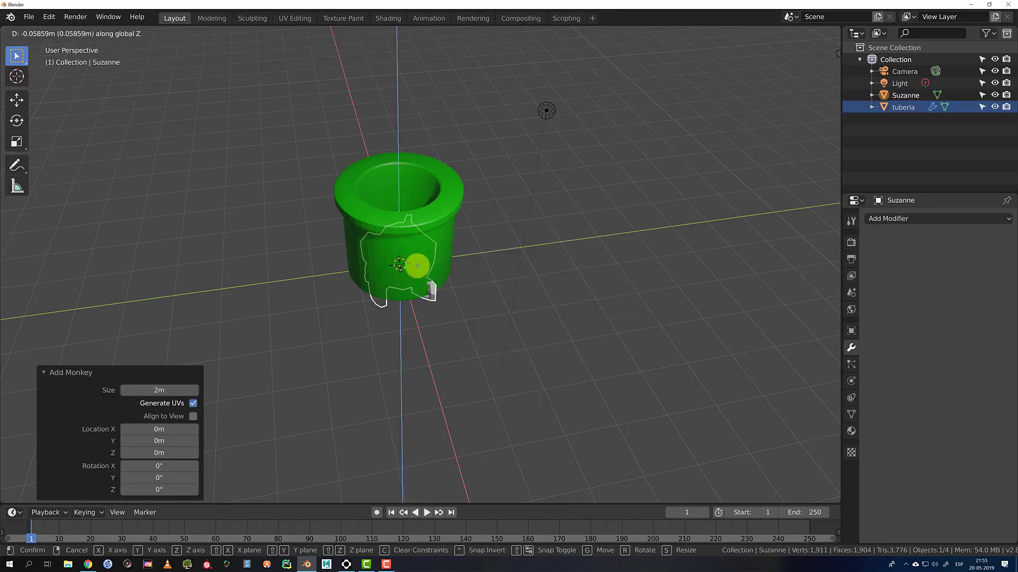
{"action": "left_click", "coordinate": [423, 200]}
Scale the monkey by about 0.540 and lower it about 0.904 m along Z so it sits inside the pipe
{"action": "key", "text": "s"}
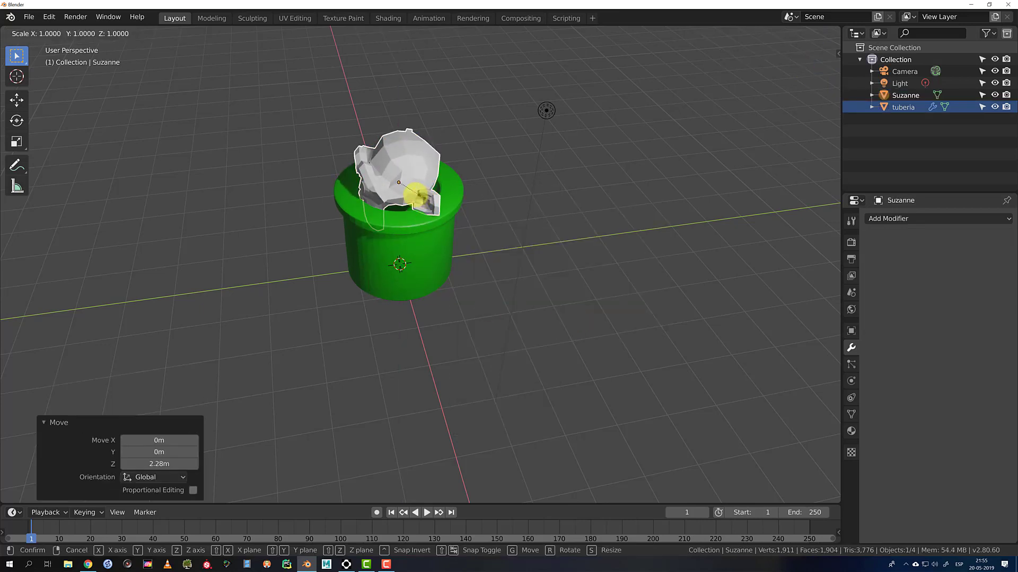
{"action": "left_click", "coordinate": [409, 194]}
{"action": "key", "text": "g"}
{"action": "key", "text": "z"}
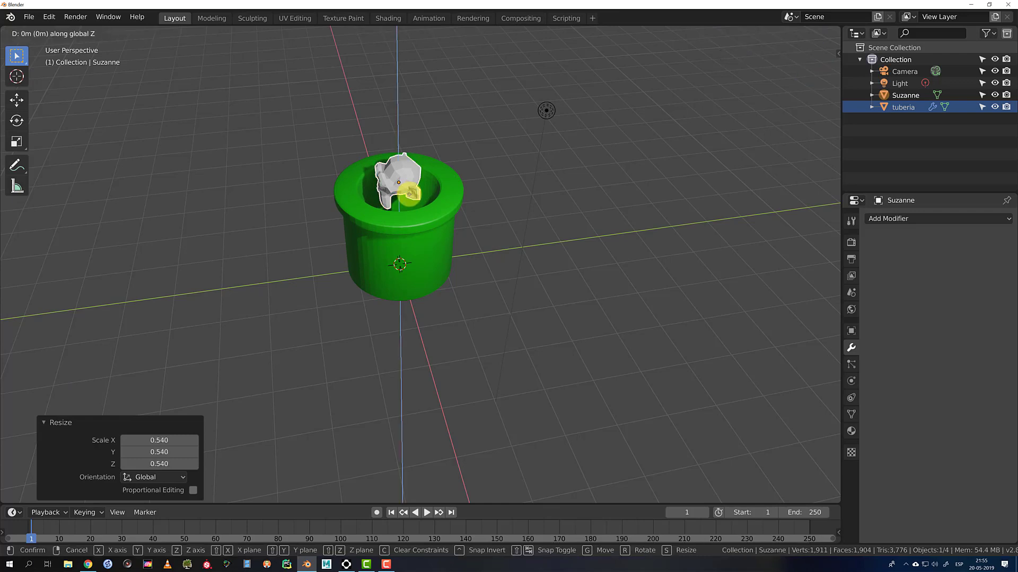
{"action": "left_click", "coordinate": [429, 229]}
{"action": "middle_click_drag", "start_coordinate": [429, 229], "coordinate": [479, 241]}
{"action": "scroll", "coordinate": [516, 242], "scroll_direction": "up", "scroll_amount": 1}
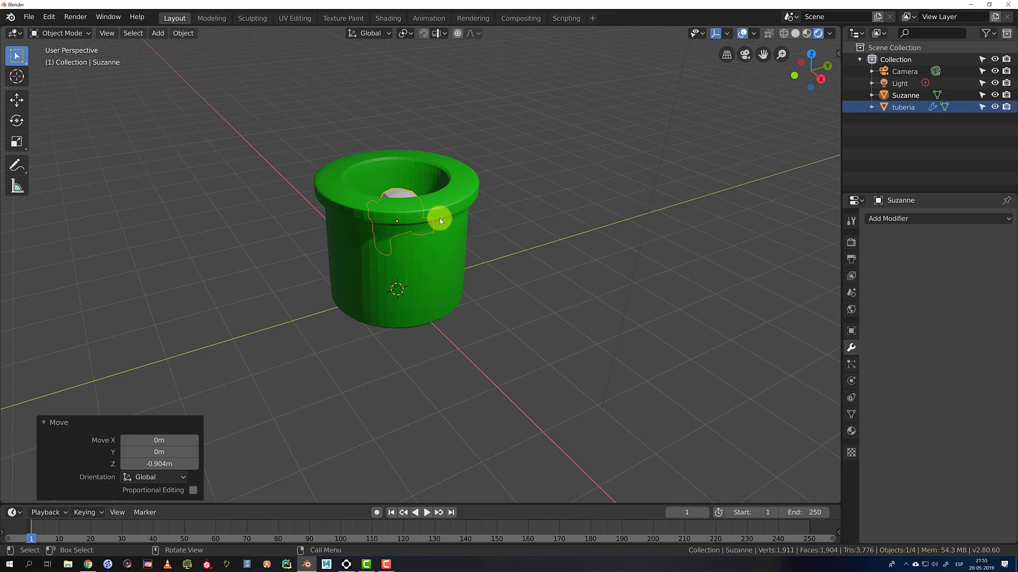
Search for "quick" commands and apply Quick Smoke to the monkey
{"action": "key", "text": "F3"}
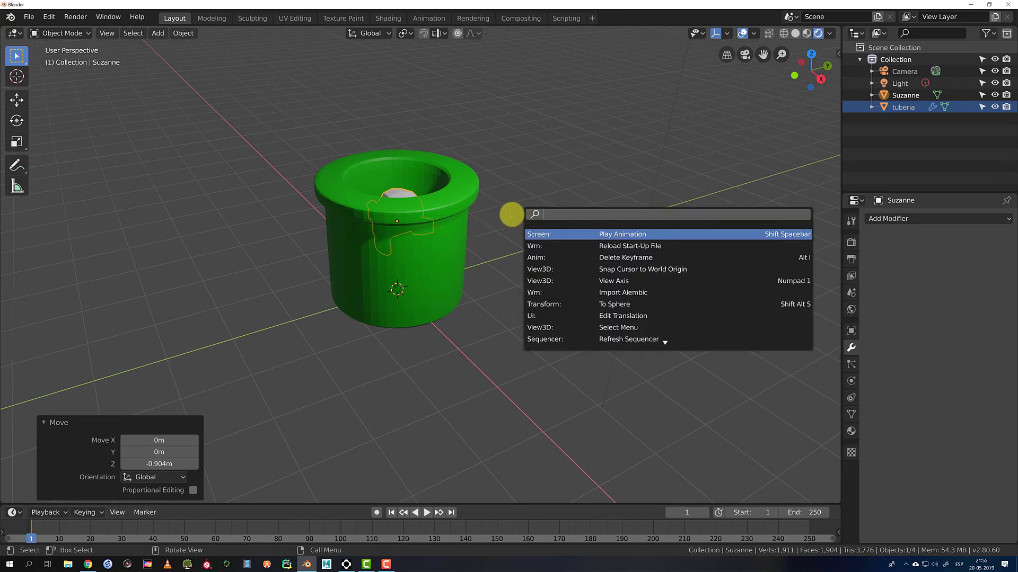
{"action": "type", "text": "quick"}
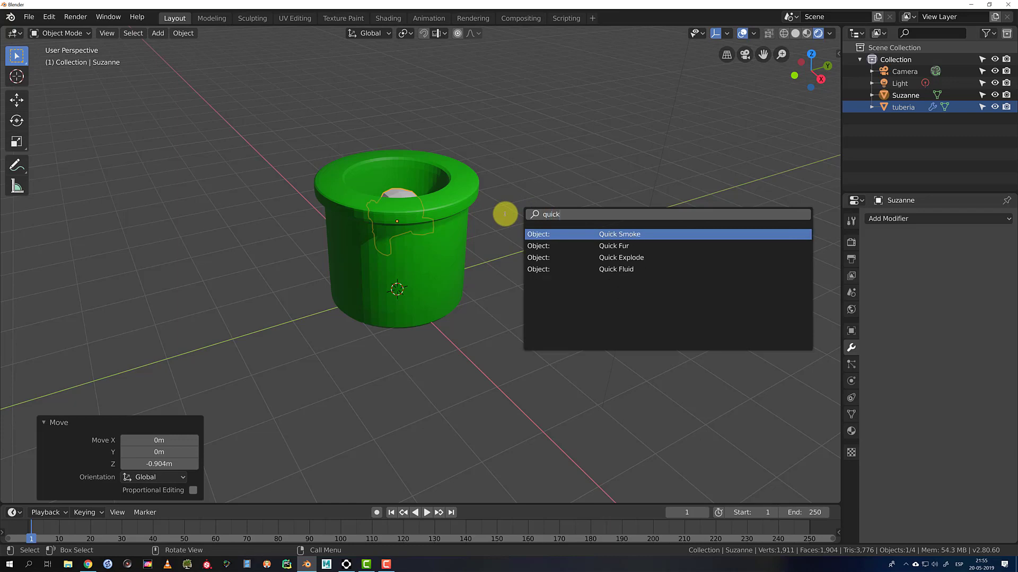
{"action": "key", "text": "Return"}
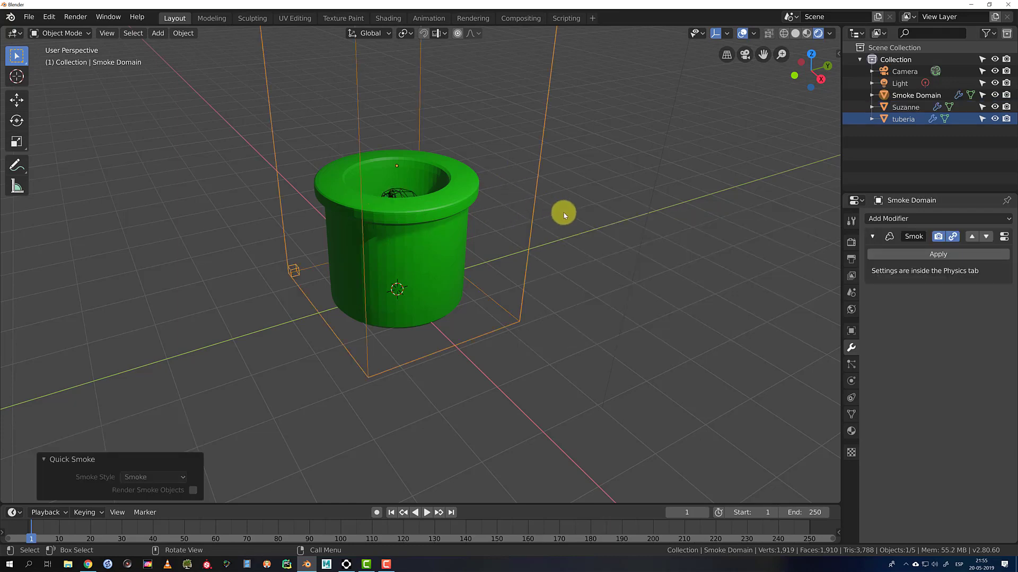
{"action": "middle_click_drag", "start_coordinate": [541, 385], "coordinate": [402, 366]}
{"action": "scroll", "coordinate": [445, 300], "scroll_direction": "up", "scroll_amount": 5}
{"action": "scroll", "coordinate": [396, 251], "scroll_direction": "down", "scroll_amount": 4}
Switch the viewport to Solid shading and play the smoke simulation up to frame 100
{"action": "left_click", "coordinate": [426, 513]}
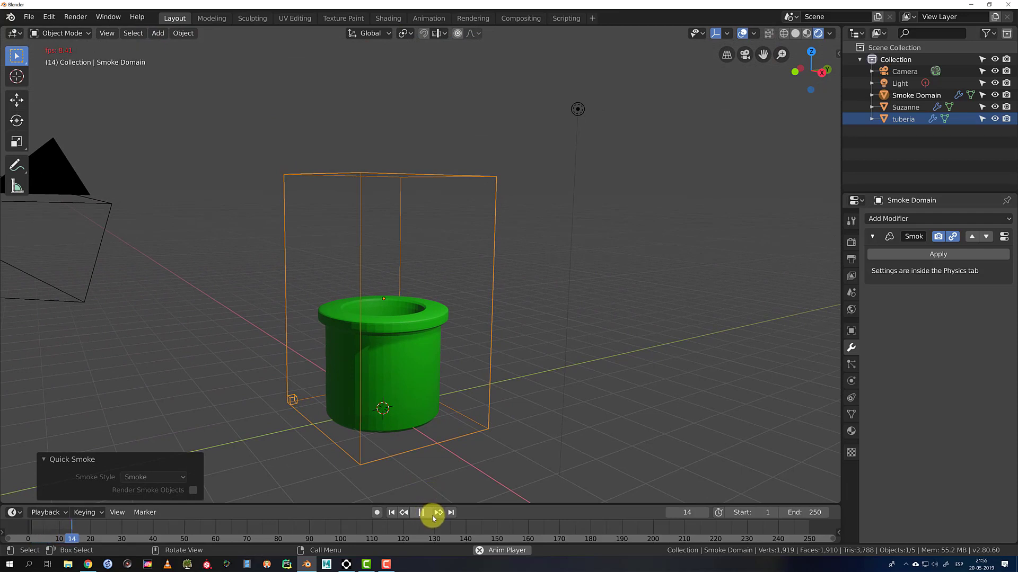
{"action": "left_click", "coordinate": [421, 512]}
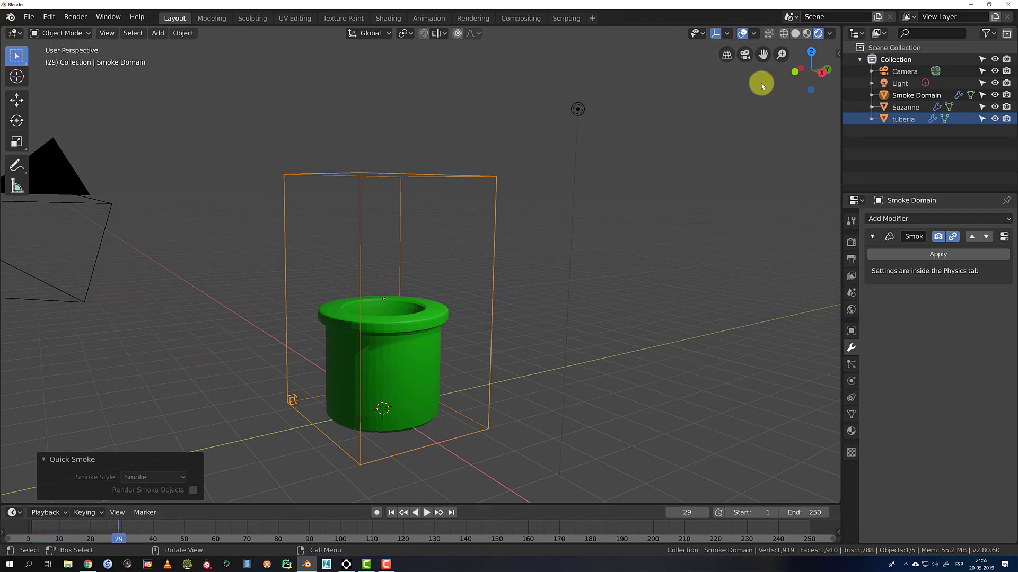
{"action": "left_click", "coordinate": [795, 32]}
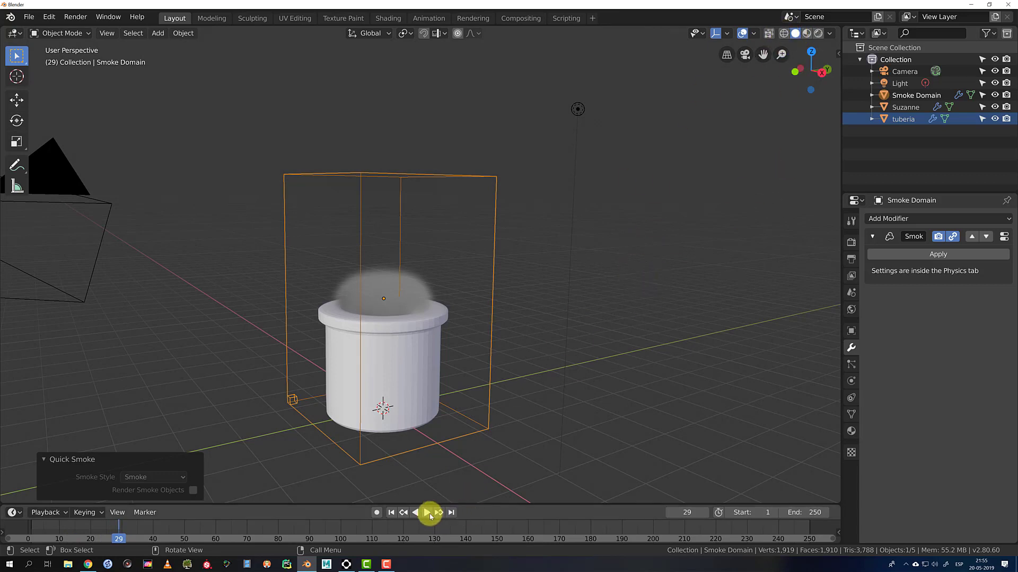
{"action": "key", "text": "z"}
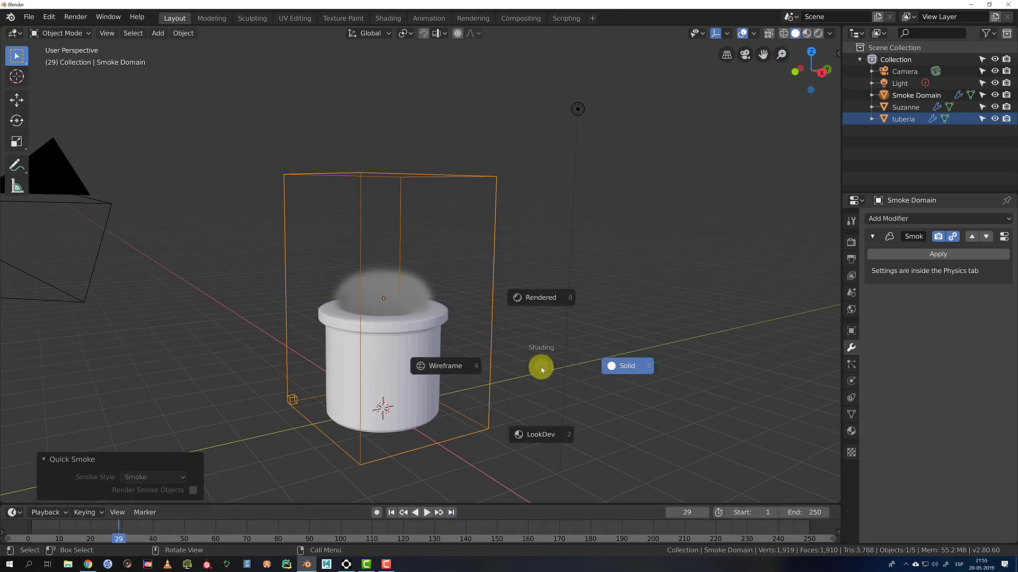
{"action": "left_click", "coordinate": [634, 364]}
{"action": "left_click", "coordinate": [426, 513]}
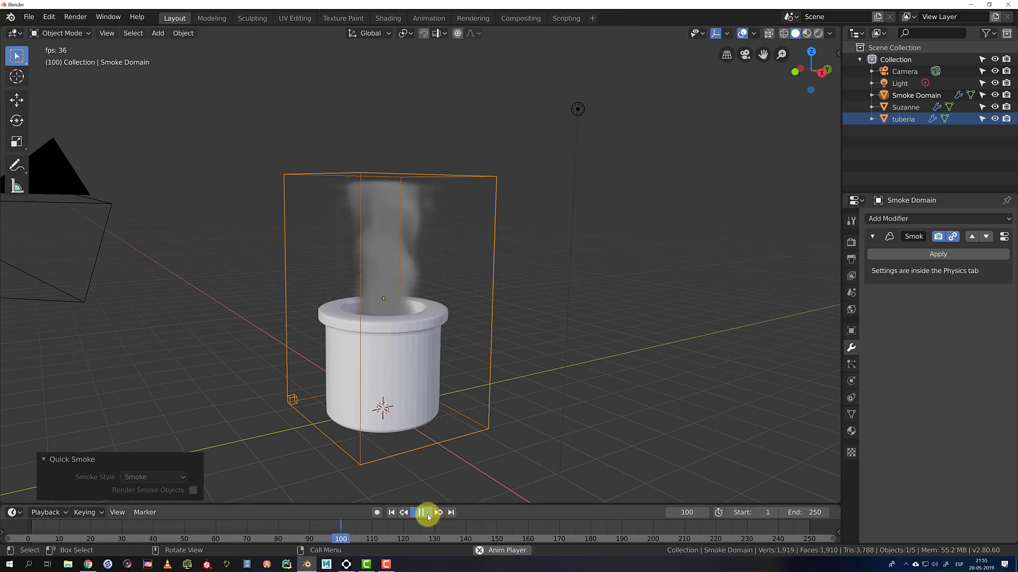
{"action": "left_click", "coordinate": [428, 514]}
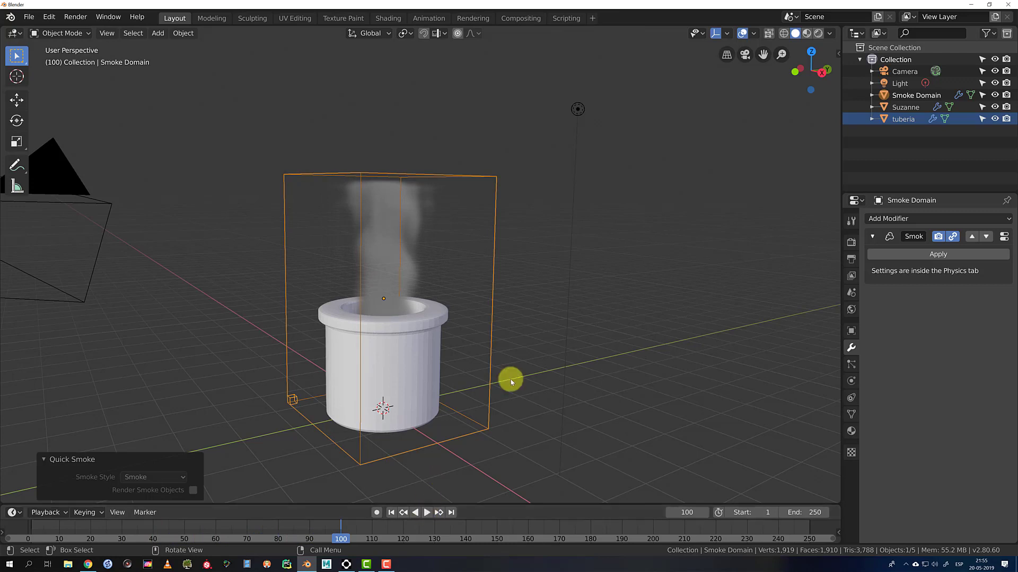
Hide the pipe in the viewport and select the smoke domain and the monkey in turn to tell them apart
{"action": "left_click", "coordinate": [428, 375]}
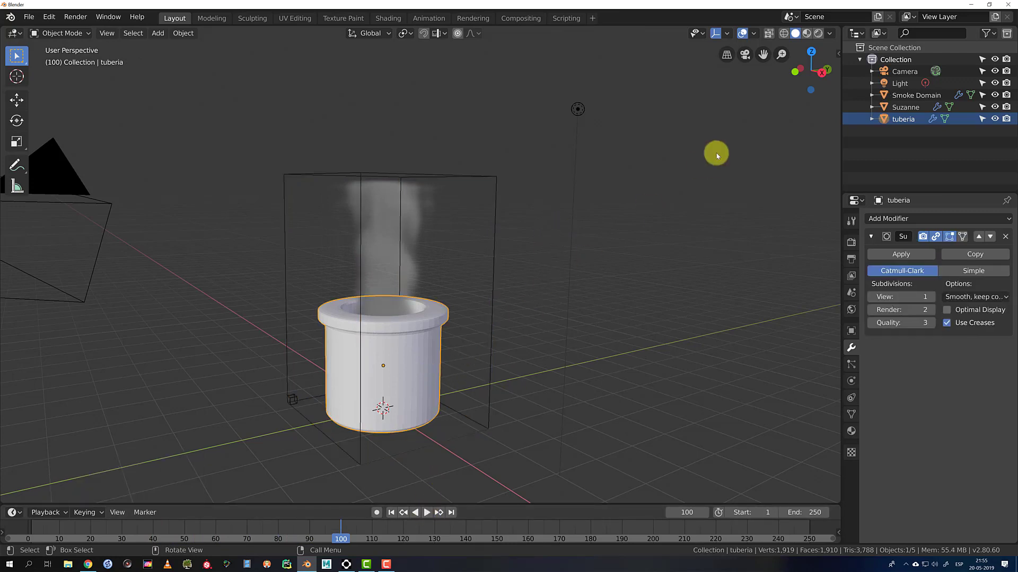
{"action": "left_click", "coordinate": [995, 119]}
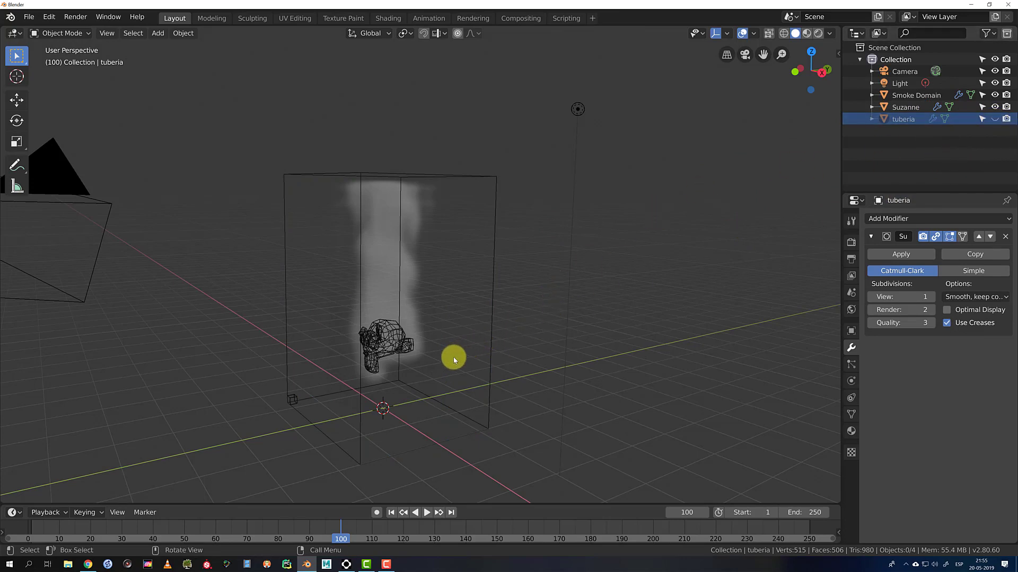
{"action": "left_click", "coordinate": [400, 181]}
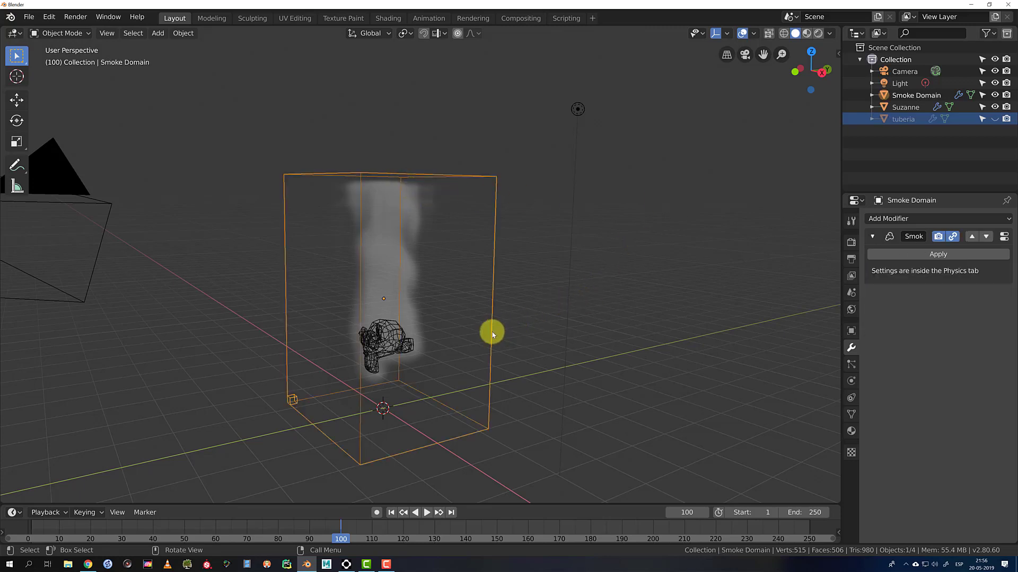
{"action": "left_click", "coordinate": [390, 342]}
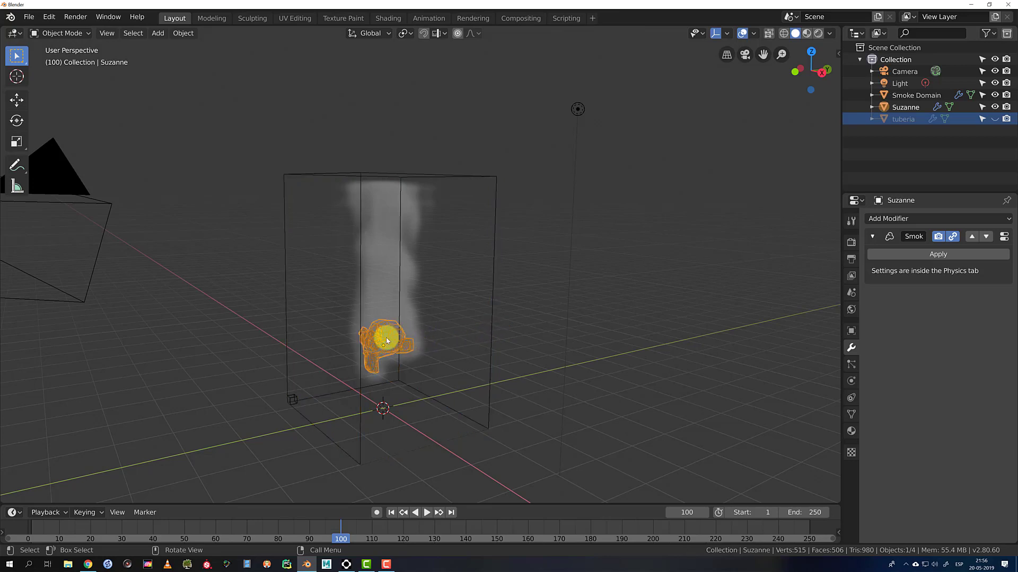
{"action": "left_click", "coordinate": [403, 180]}
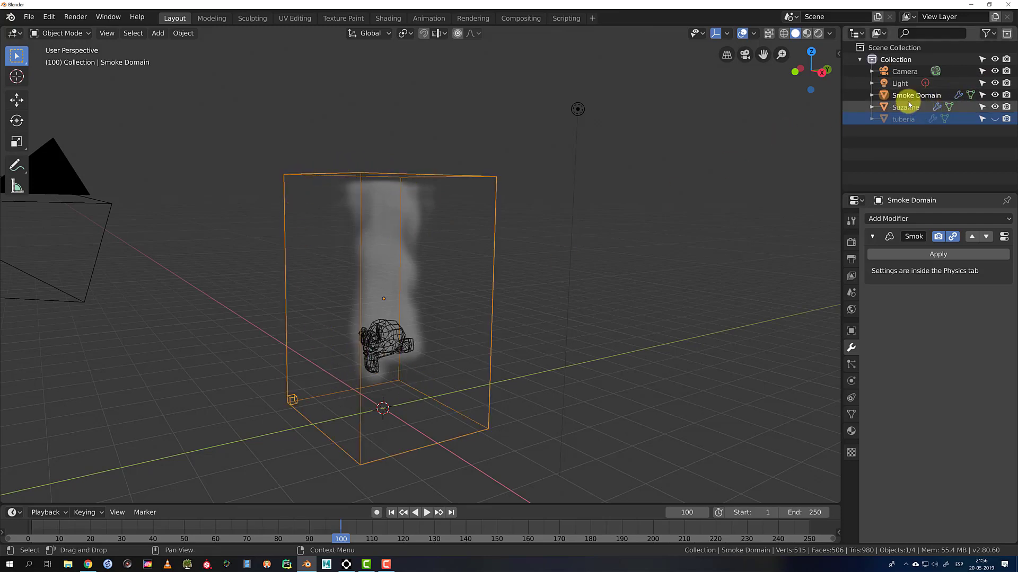
Rename the monkey object as emisor
{"action": "left_click", "coordinate": [384, 338]}
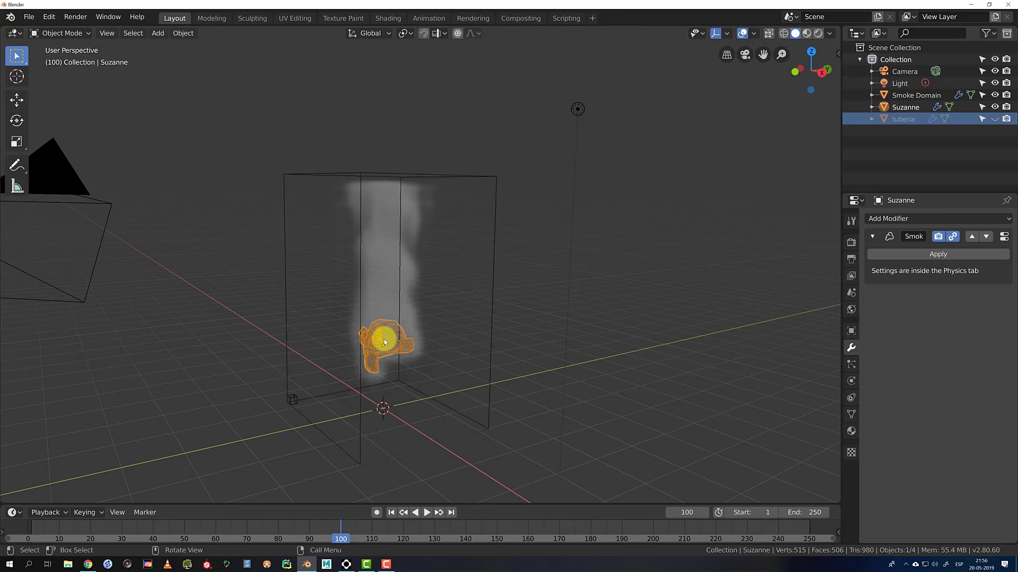
{"action": "key", "text": "F3"}
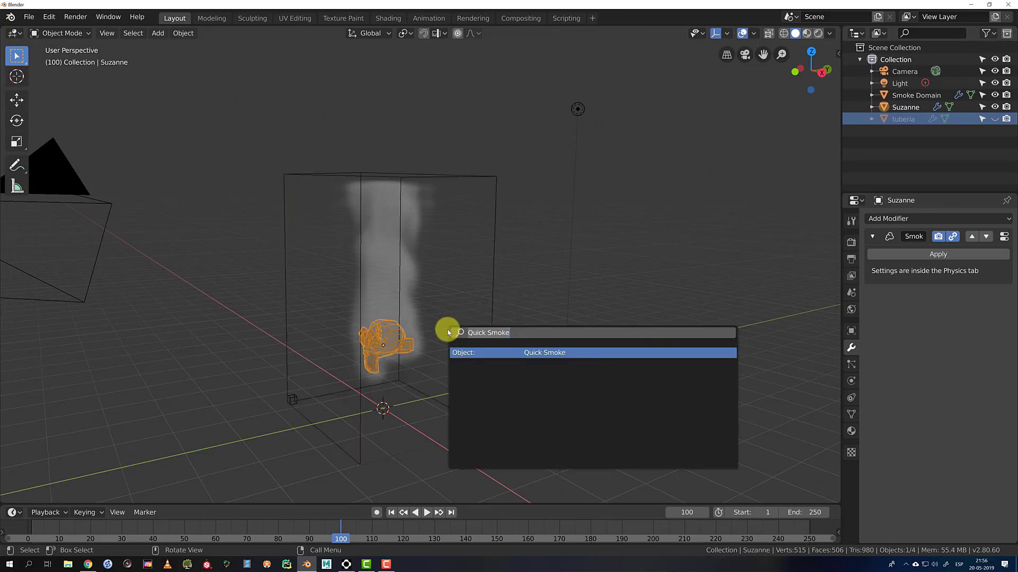
{"action": "left_click", "coordinate": [674, 279]}
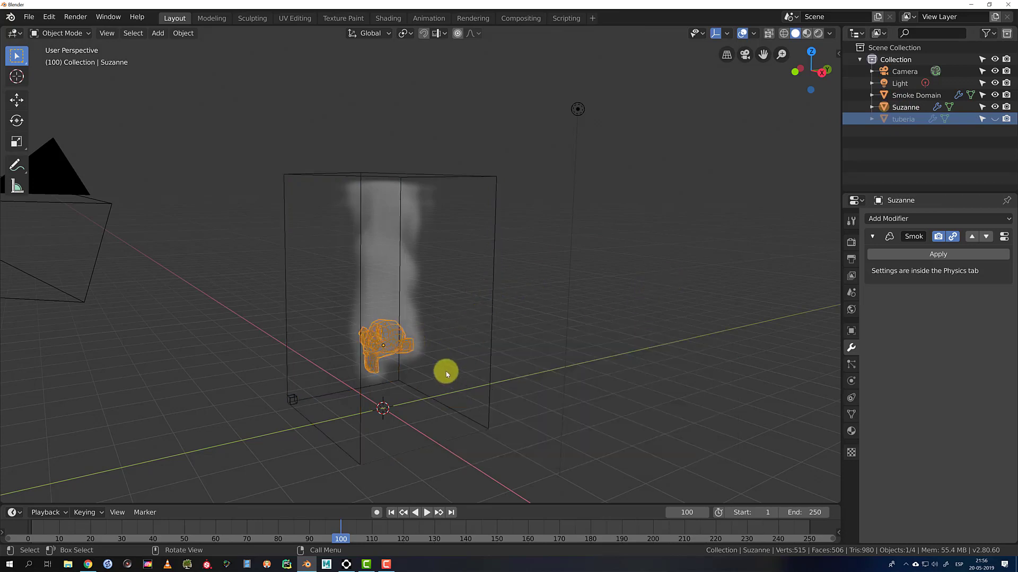
{"action": "left_click", "coordinate": [904, 108]}
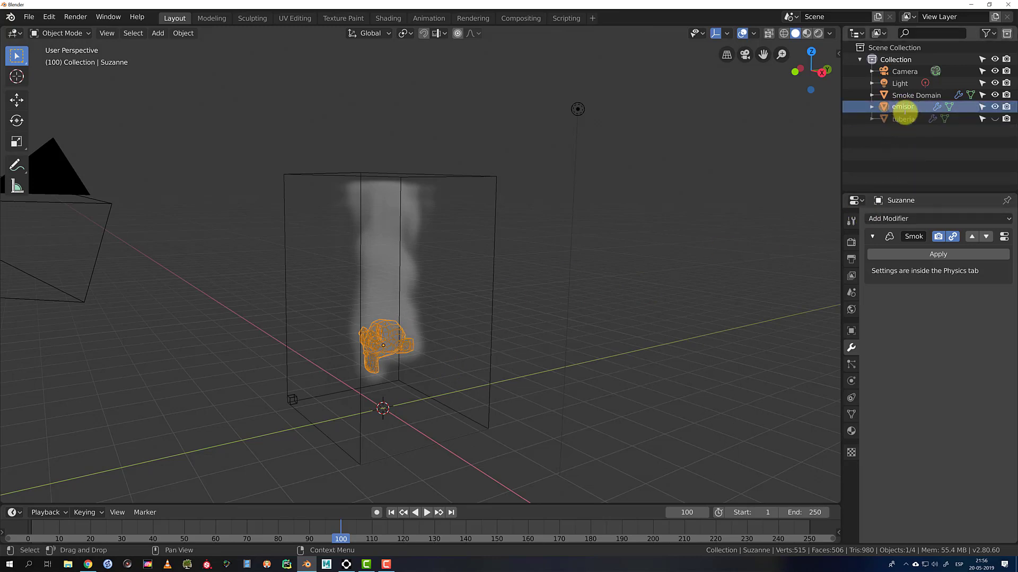
Select the smoke domain and show its Smoke physics settings, including resolution and behavior
{"action": "left_click", "coordinate": [904, 96]}
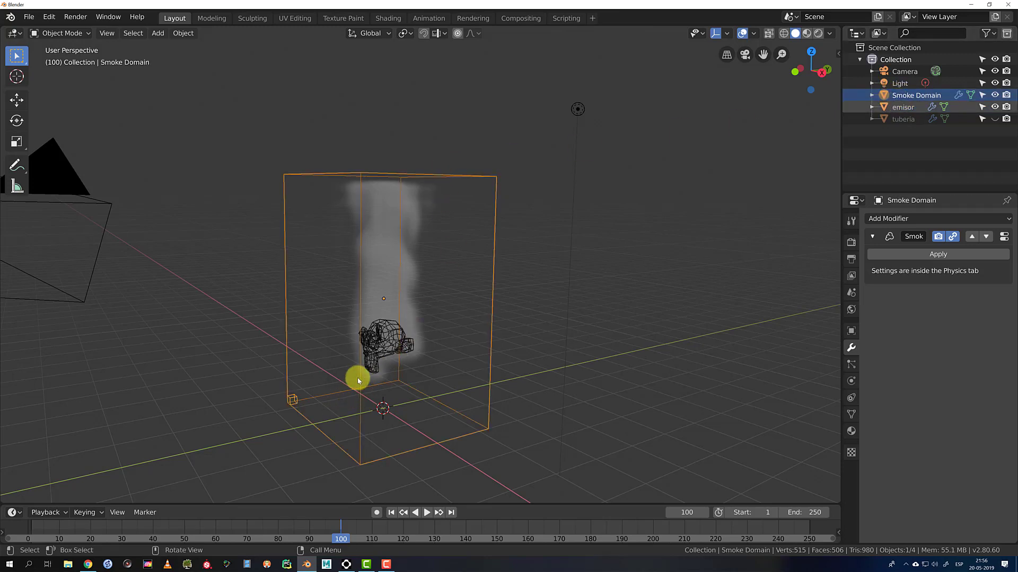
{"action": "scroll", "coordinate": [364, 368], "scroll_direction": "up", "scroll_amount": 3}
{"action": "scroll", "coordinate": [366, 373], "scroll_direction": "up", "scroll_amount": 5}
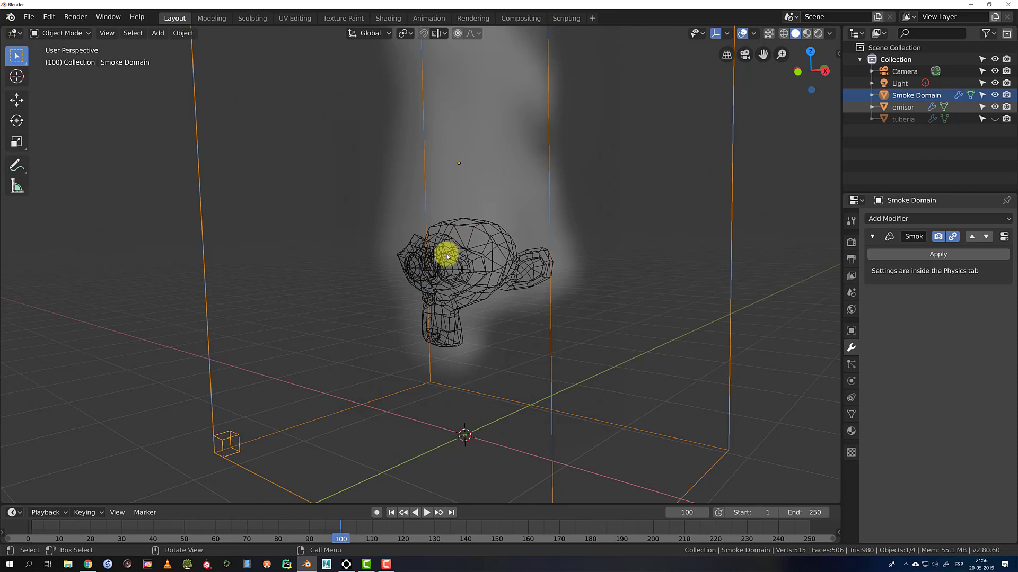
{"action": "middle_click_drag", "start_coordinate": [446, 257], "coordinate": [877, 347]}
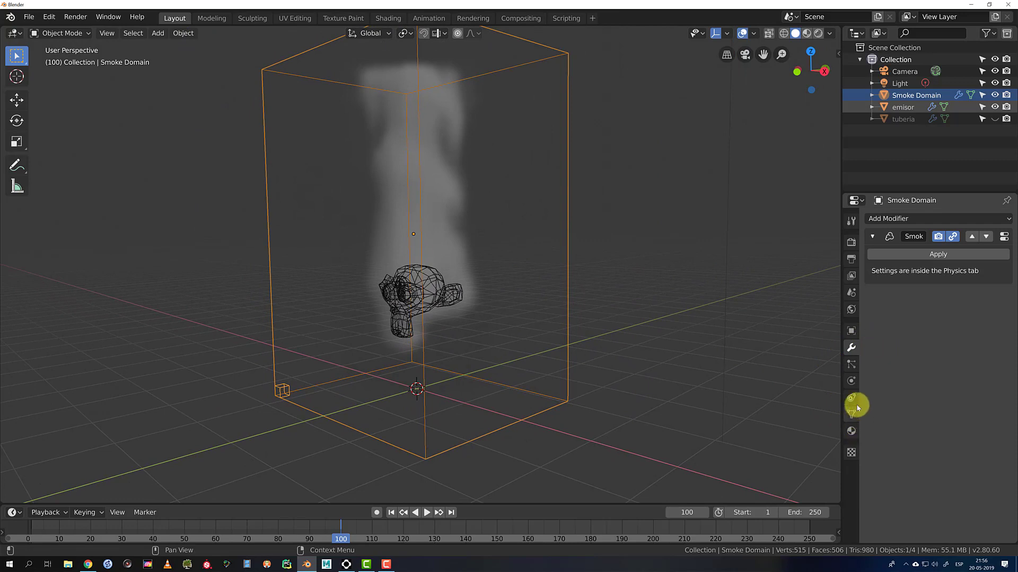
{"action": "left_click", "coordinate": [851, 383]}
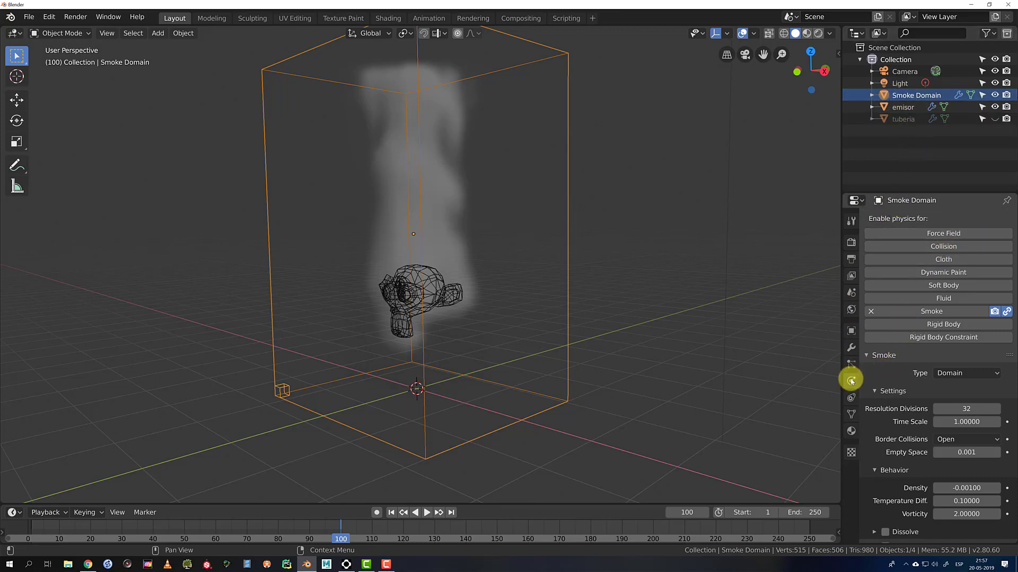
{"action": "scroll", "coordinate": [894, 390], "scroll_direction": "down", "scroll_amount": 4}
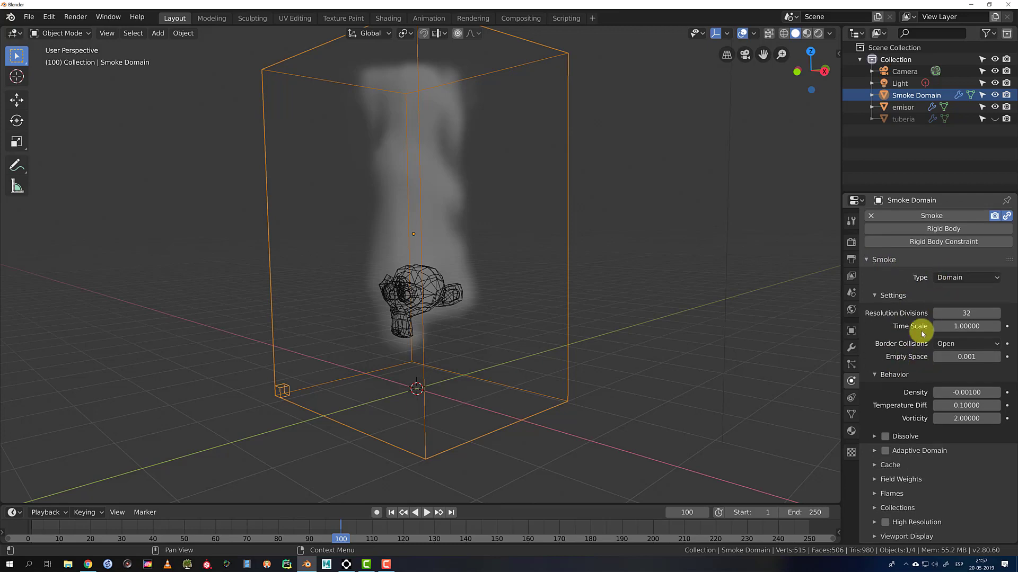
Set the smoke domain's Resolution Divisions to 8 and play the simulation from frame 1
{"action": "left_click", "coordinate": [971, 315]}
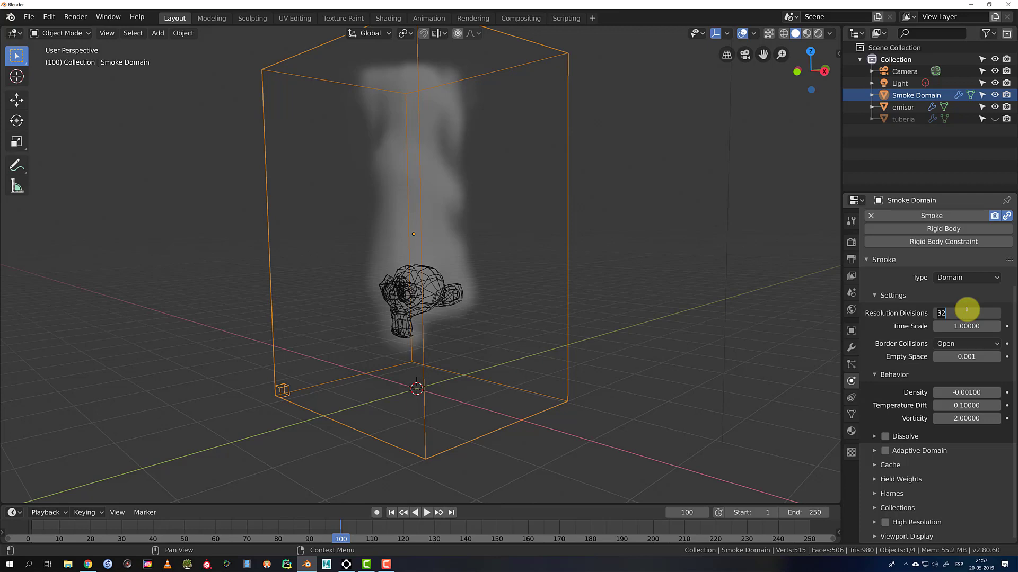
{"action": "key", "text": "Return"}
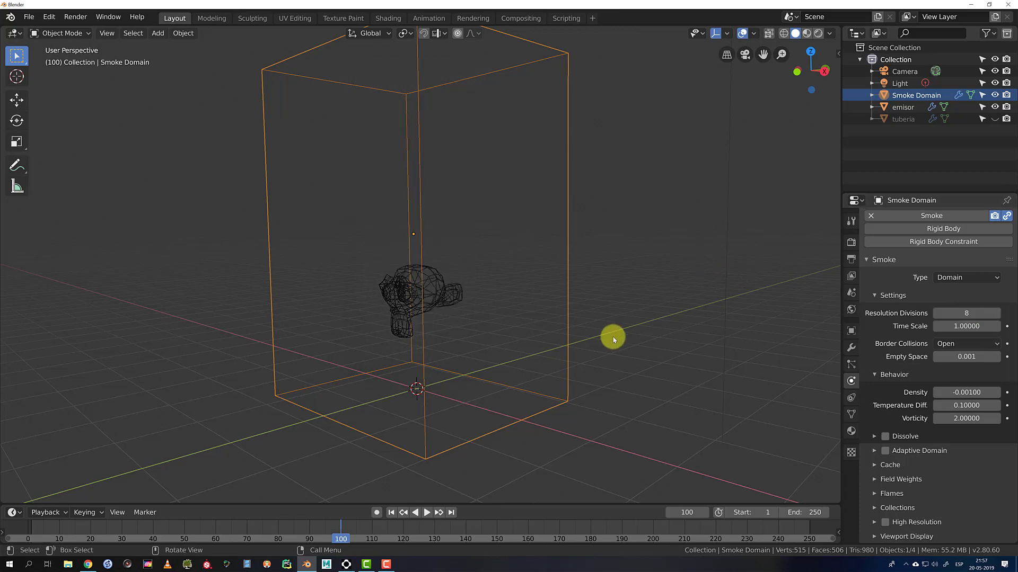
{"action": "left_click", "coordinate": [392, 513]}
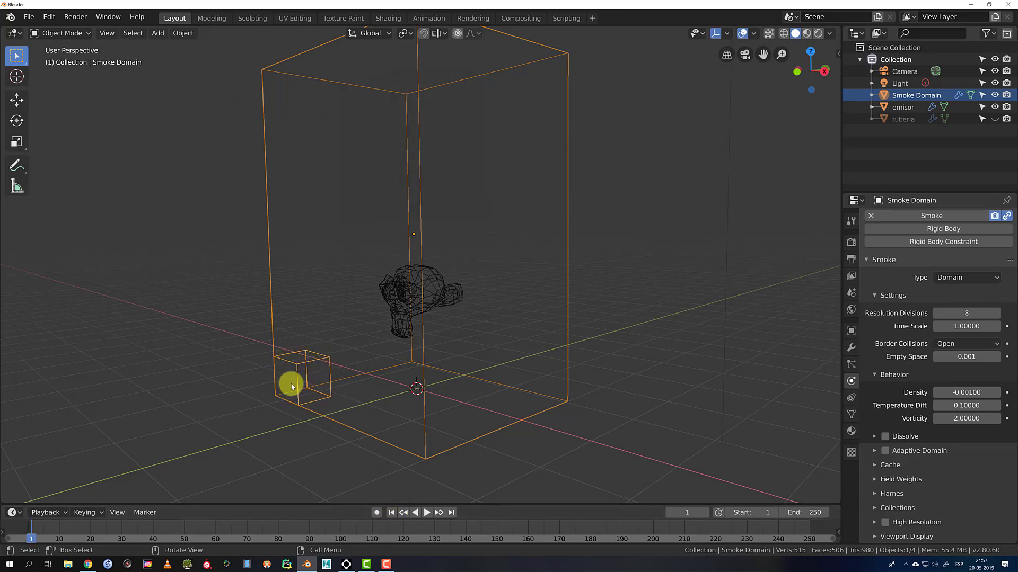
{"action": "left_click", "coordinate": [425, 513]}
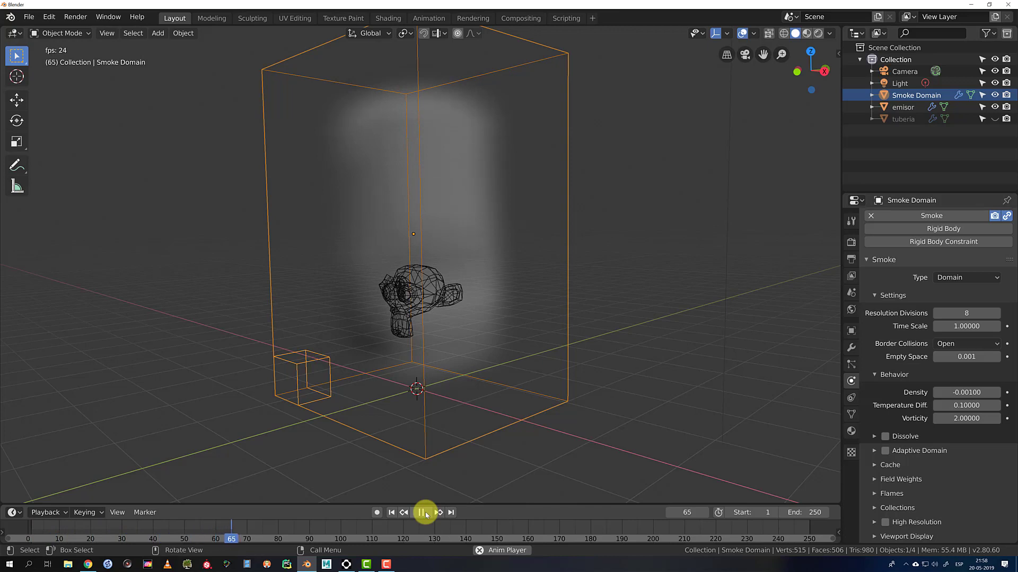
{"action": "left_click", "coordinate": [421, 513]}
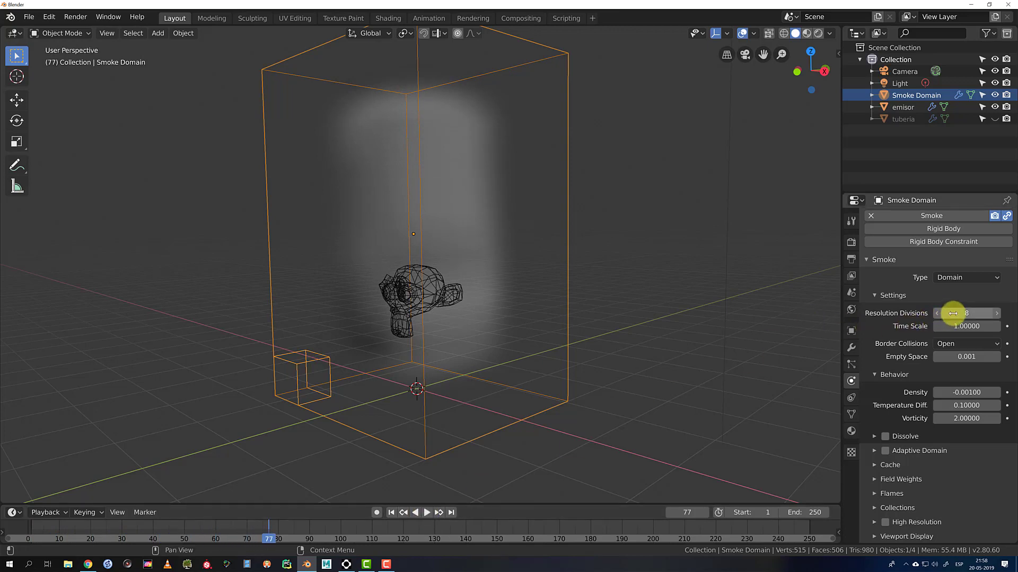
Set the smoke domain's Resolution Divisions to 64 and replay the simulation from frame 1
{"action": "left_click", "coordinate": [952, 312]}
{"action": "type", "text": "64"}
{"action": "key", "text": "Return"}
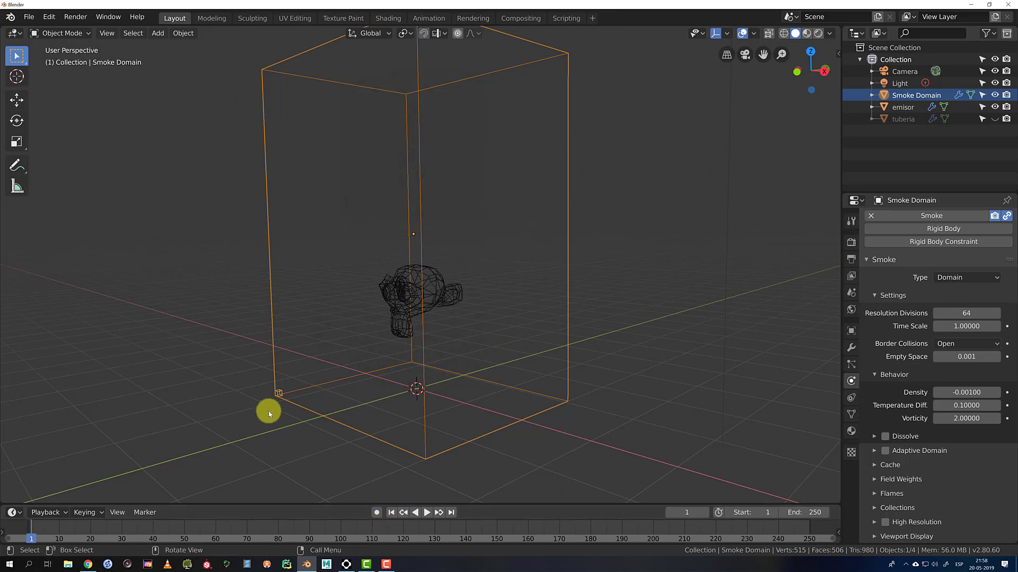
{"action": "left_click", "coordinate": [426, 512]}
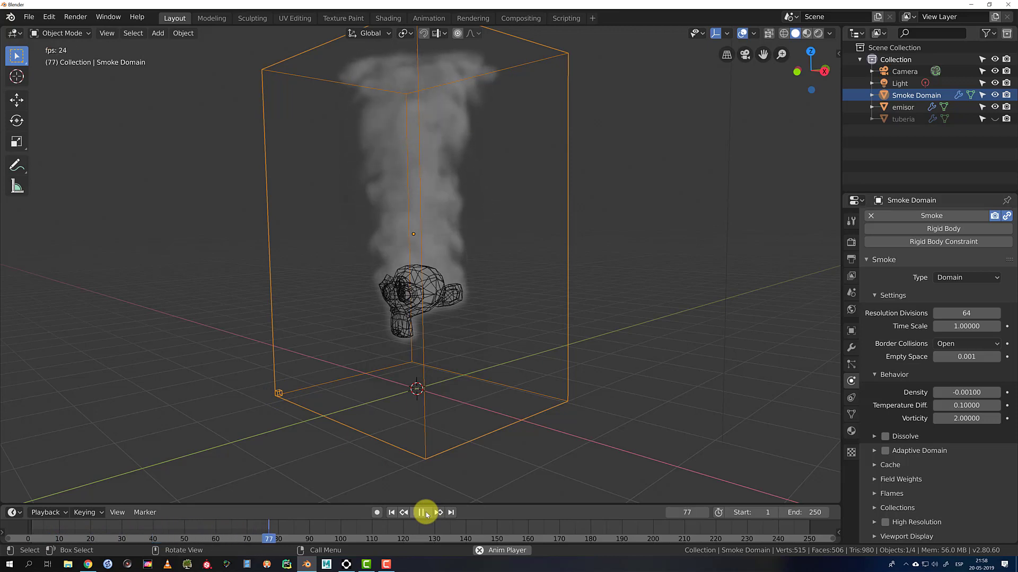
Stop the playback, set the smoke domain's Resolution Divisions to 128 and replay the simulation from frame 1
{"action": "left_click", "coordinate": [422, 512]}
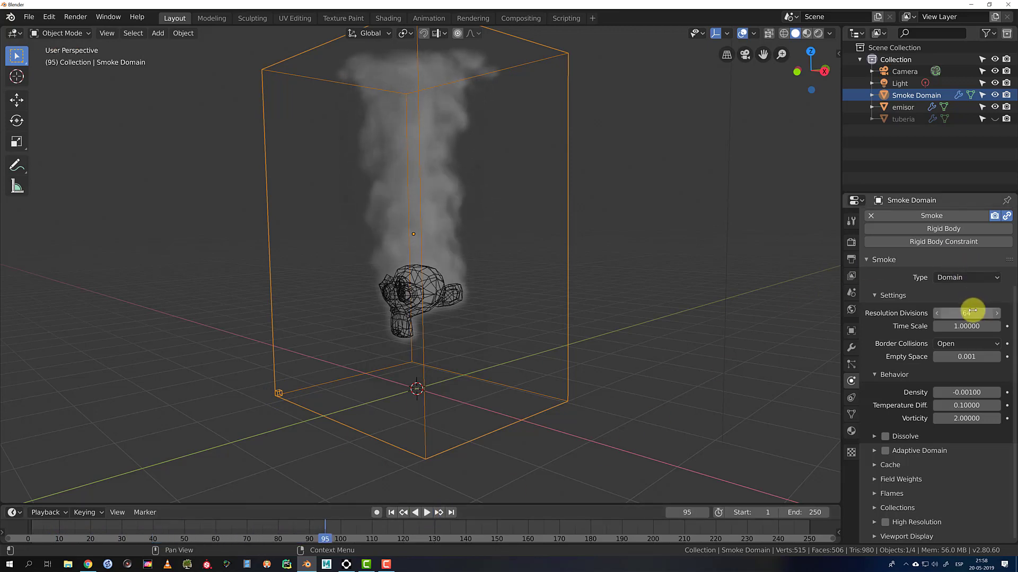
{"action": "left_click", "coordinate": [972, 313]}
{"action": "type", "text": "128"}
{"action": "key", "text": "Return"}
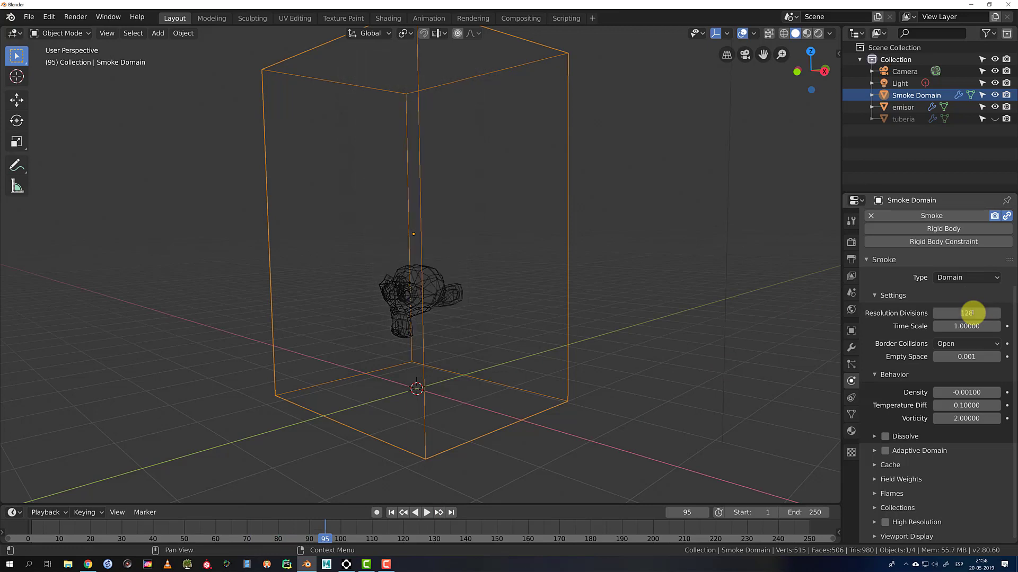
{"action": "left_click", "coordinate": [391, 513]}
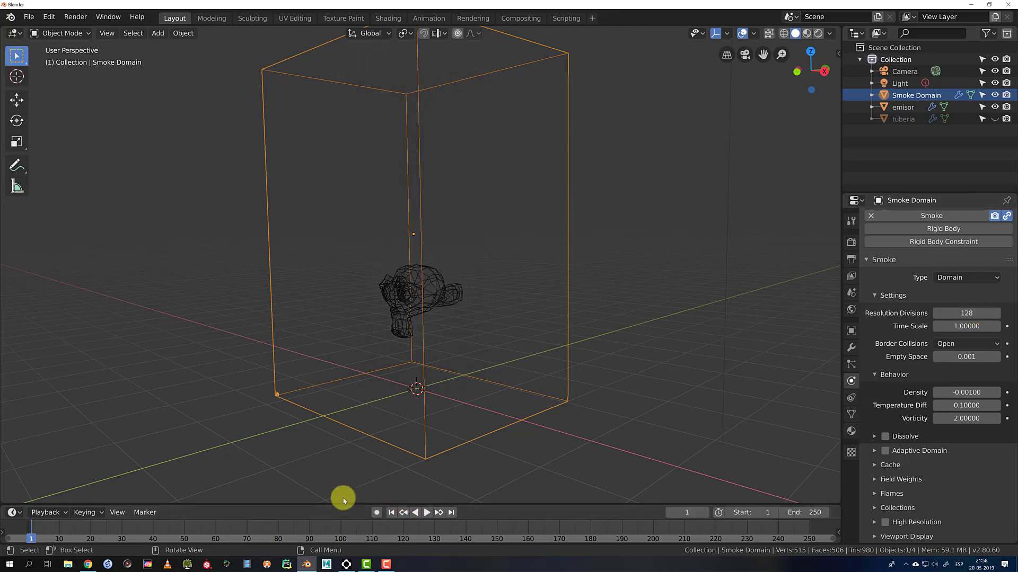
{"action": "left_click", "coordinate": [427, 512]}
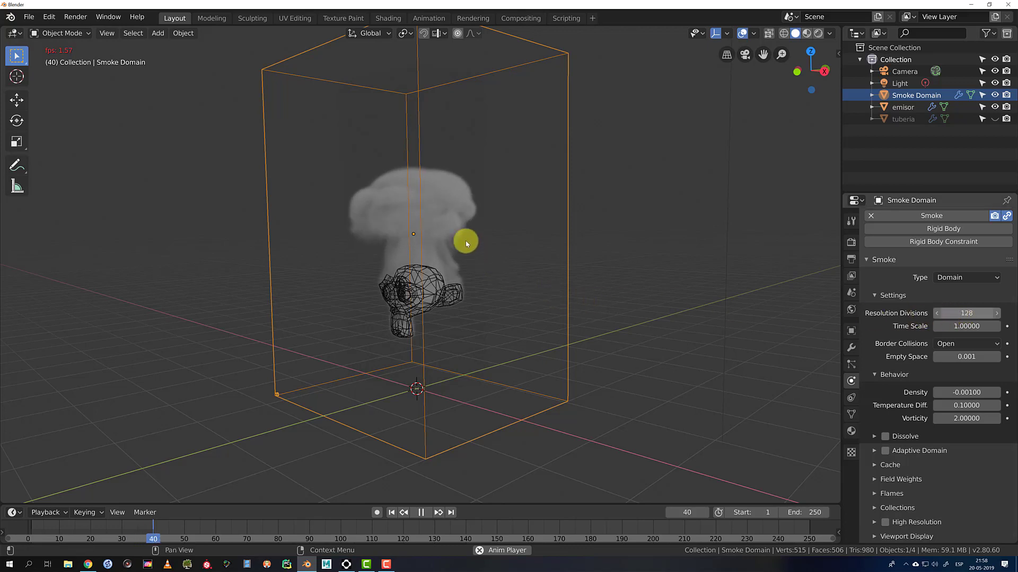
{"action": "left_click", "coordinate": [422, 512]}
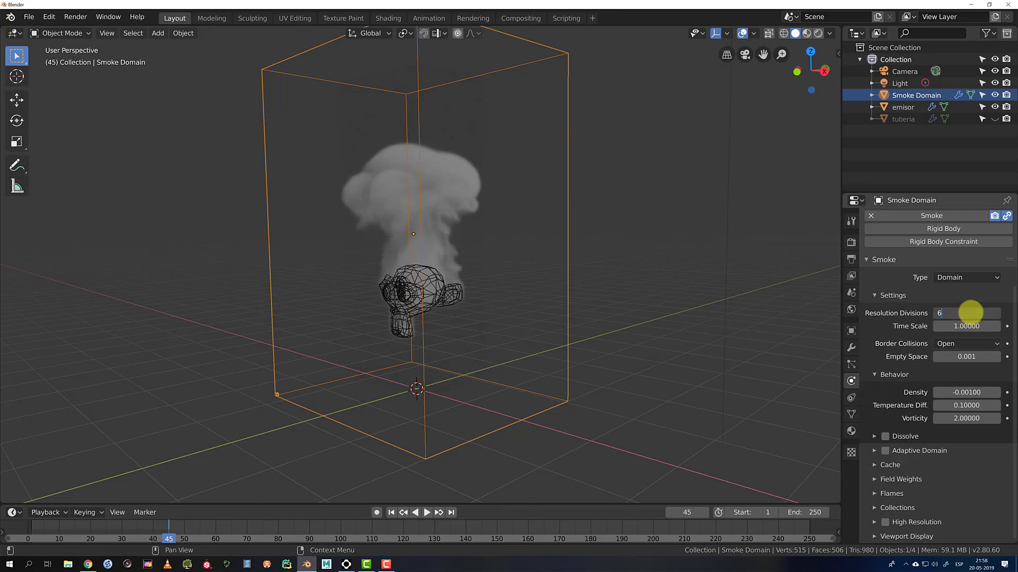
Set the smoke domain's Resolution Divisions back to 64 and replay the simulation from frame 1
{"action": "type", "text": "4"}
{"action": "key", "text": "Return"}
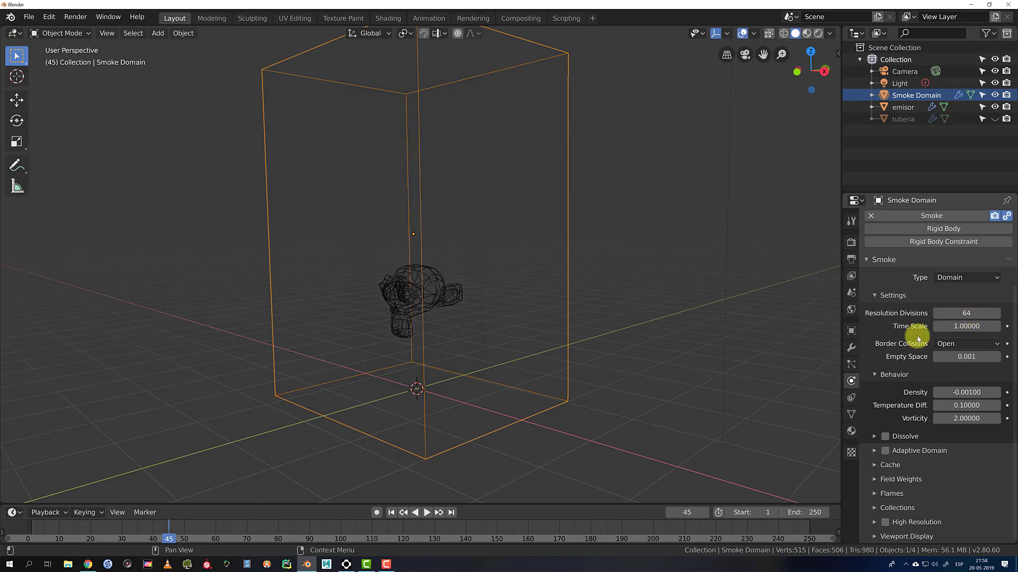
{"action": "left_click", "coordinate": [391, 513]}
{"action": "left_click", "coordinate": [426, 514]}
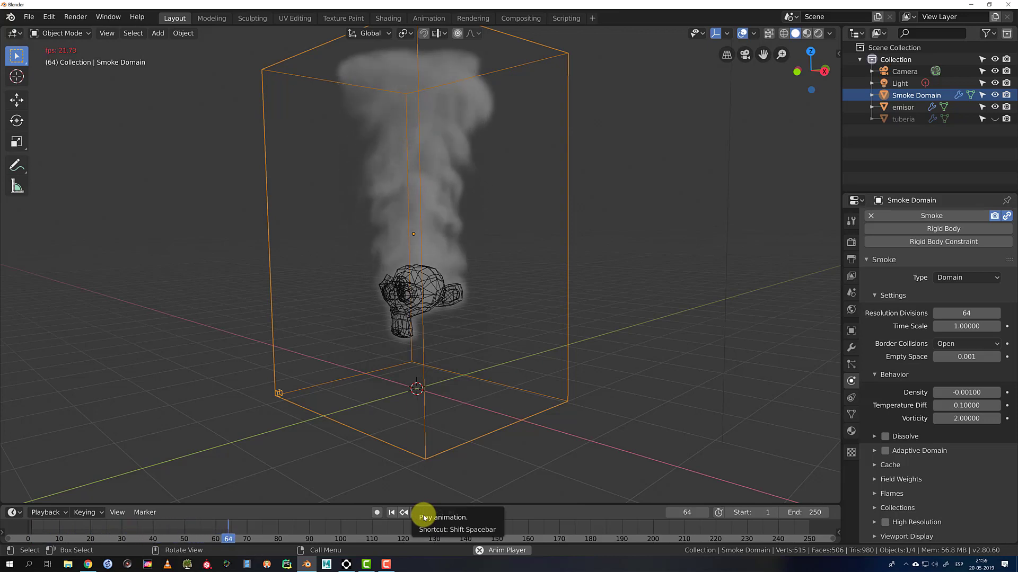
{"action": "left_click", "coordinate": [425, 515]}
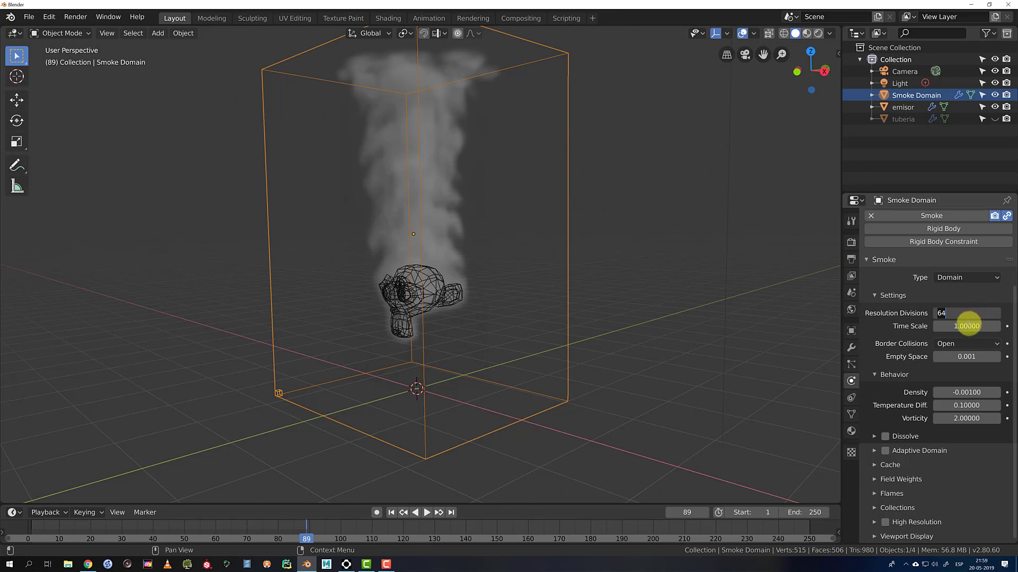
Set the smoke domain's Resolution Divisions to 32 and replay the simulation from frame 1
{"action": "key", "text": "Return"}
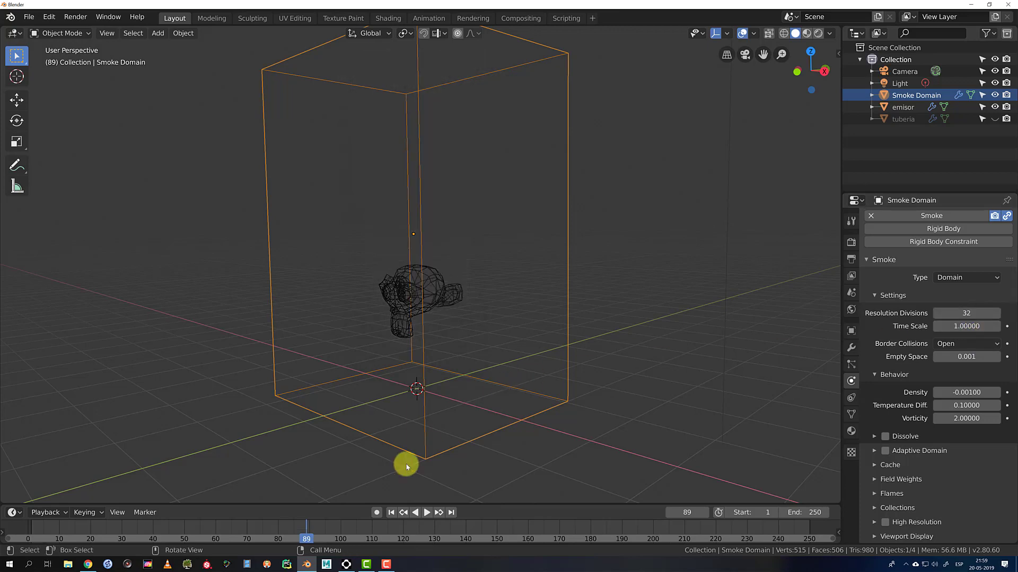
{"action": "left_click", "coordinate": [391, 512]}
{"action": "left_click", "coordinate": [426, 512]}
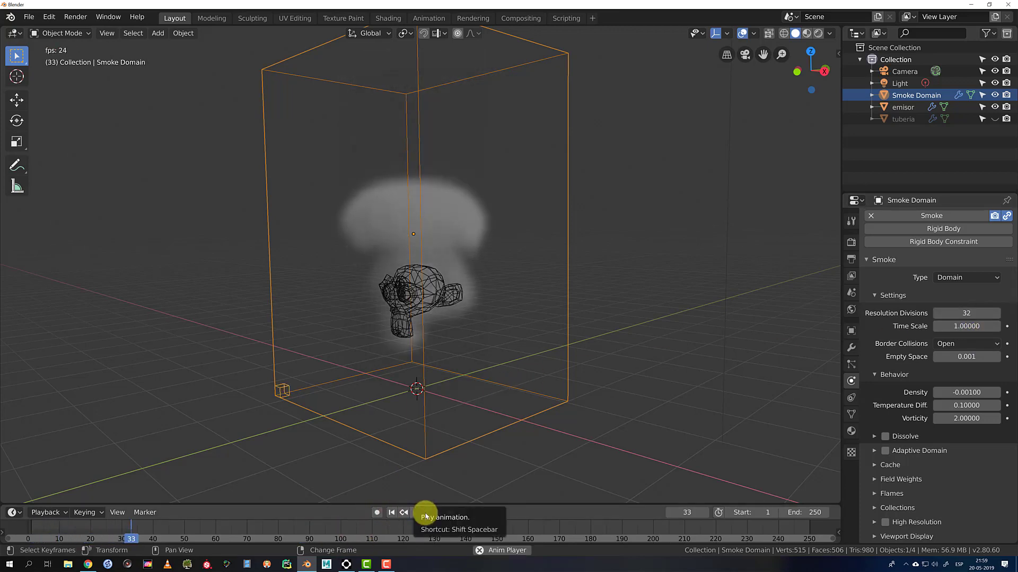
{"action": "left_click", "coordinate": [426, 512]}
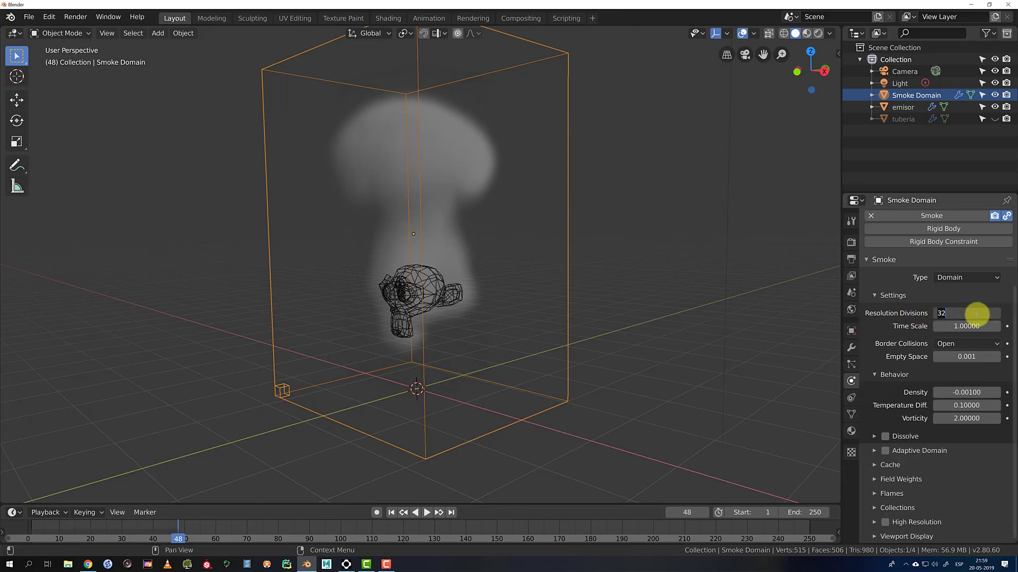
Restore the smoke domain's Resolution Divisions to 64 and replay from frame 1 with the Dissolve settings expanded
{"action": "key", "text": "Return"}
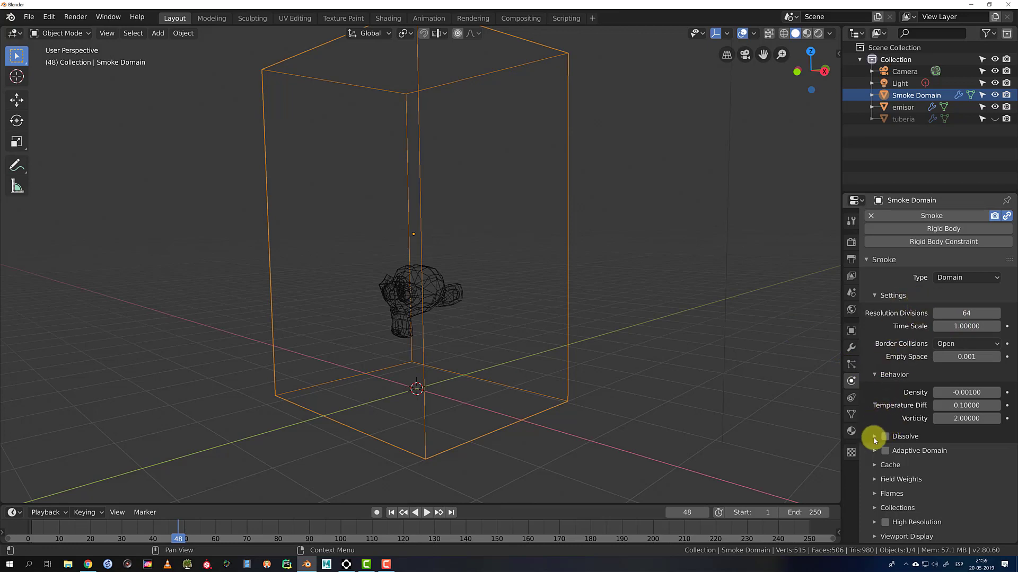
{"action": "left_click", "coordinate": [873, 437]}
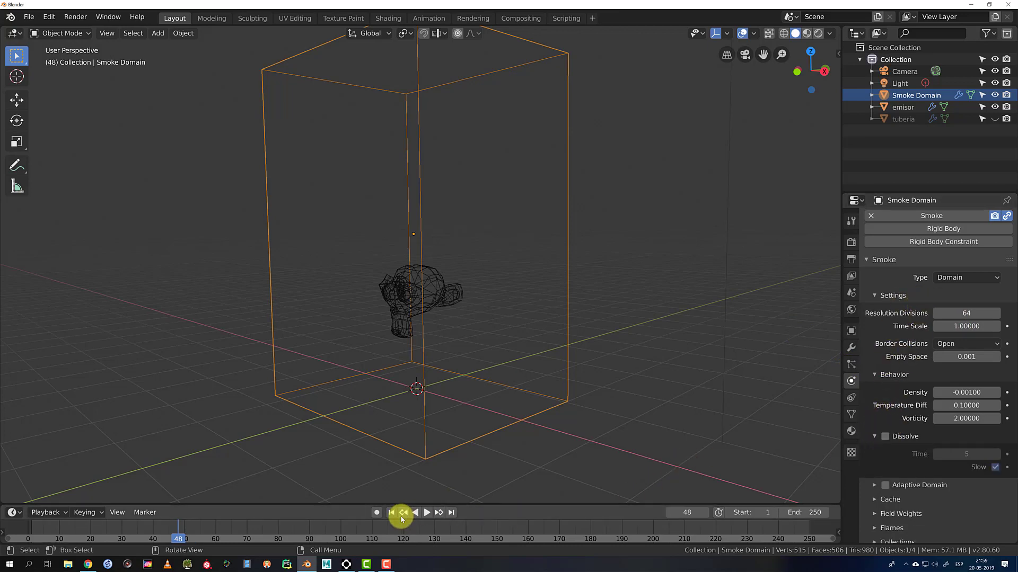
{"action": "left_click", "coordinate": [390, 513]}
{"action": "left_click", "coordinate": [427, 513]}
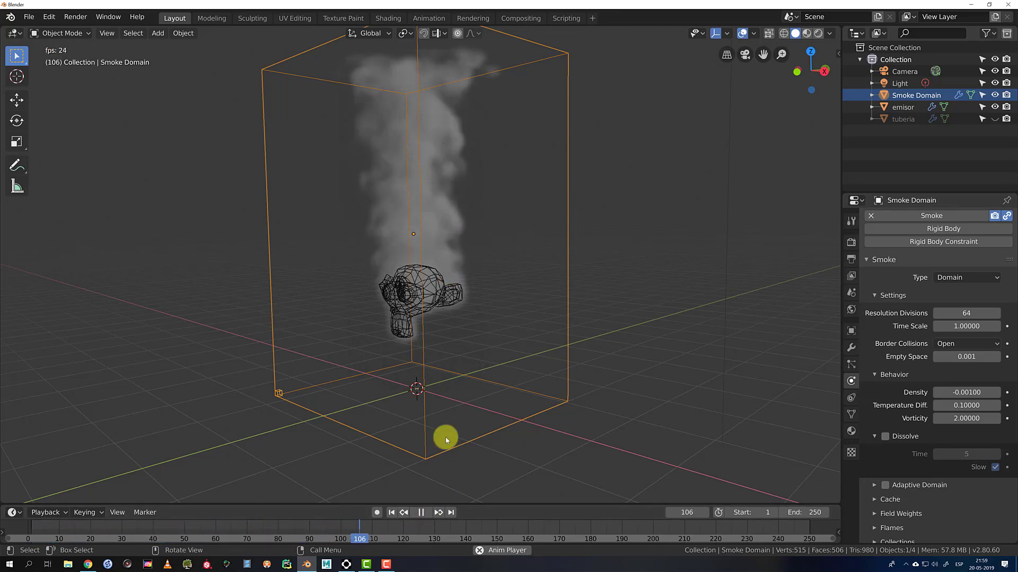
{"action": "left_click", "coordinate": [419, 511]}
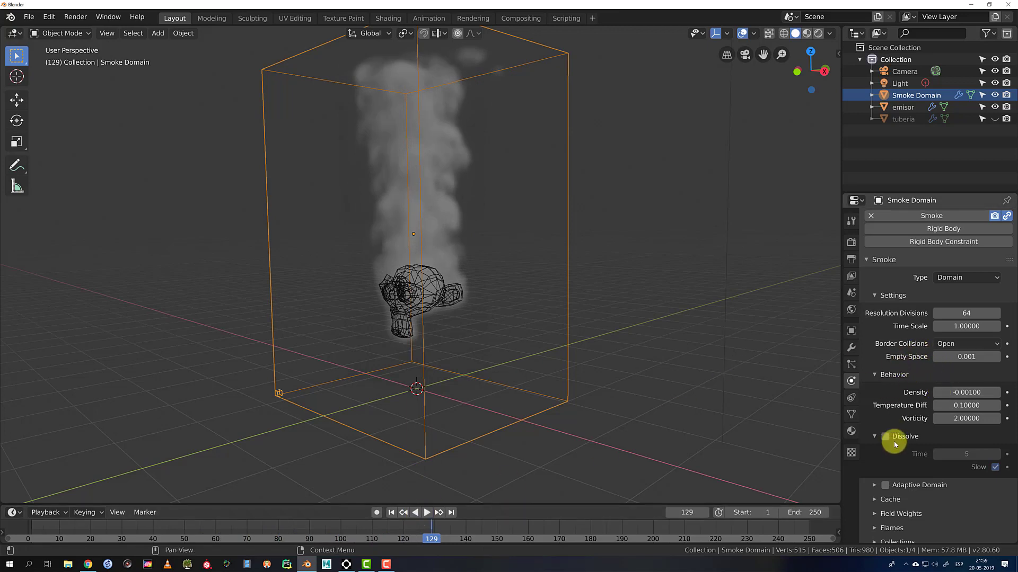
Enable Dissolve on the smoke domain with a Time of 3 and replay the simulation from frame 1
{"action": "left_click", "coordinate": [885, 437]}
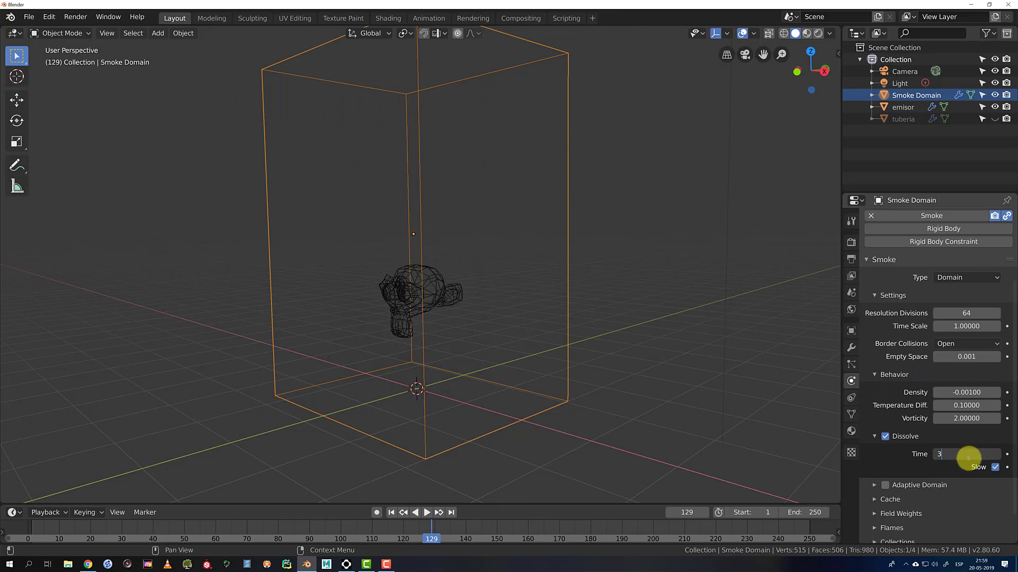
{"action": "key", "text": "Return"}
{"action": "left_click", "coordinate": [391, 512]}
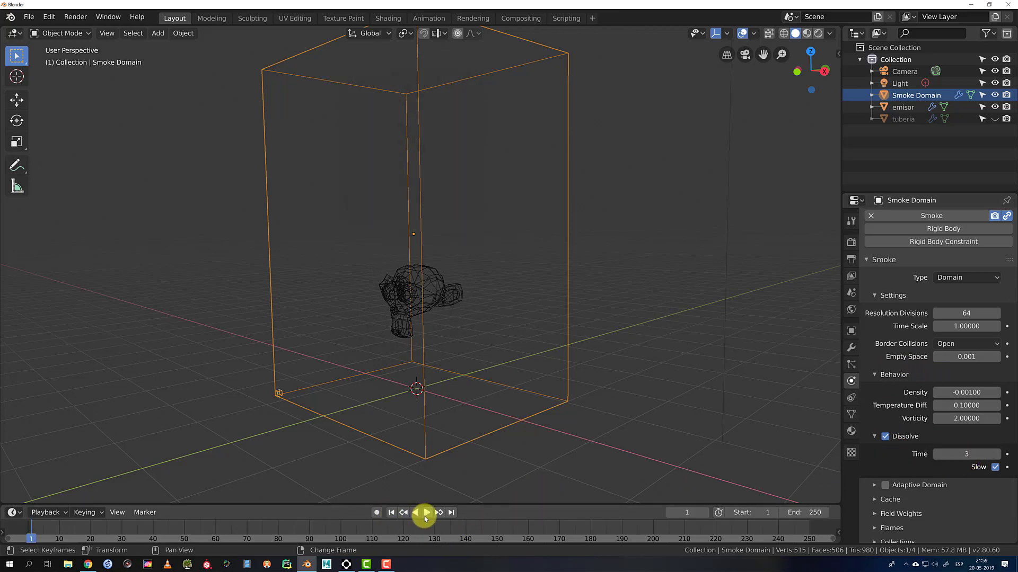
{"action": "left_click", "coordinate": [425, 517]}
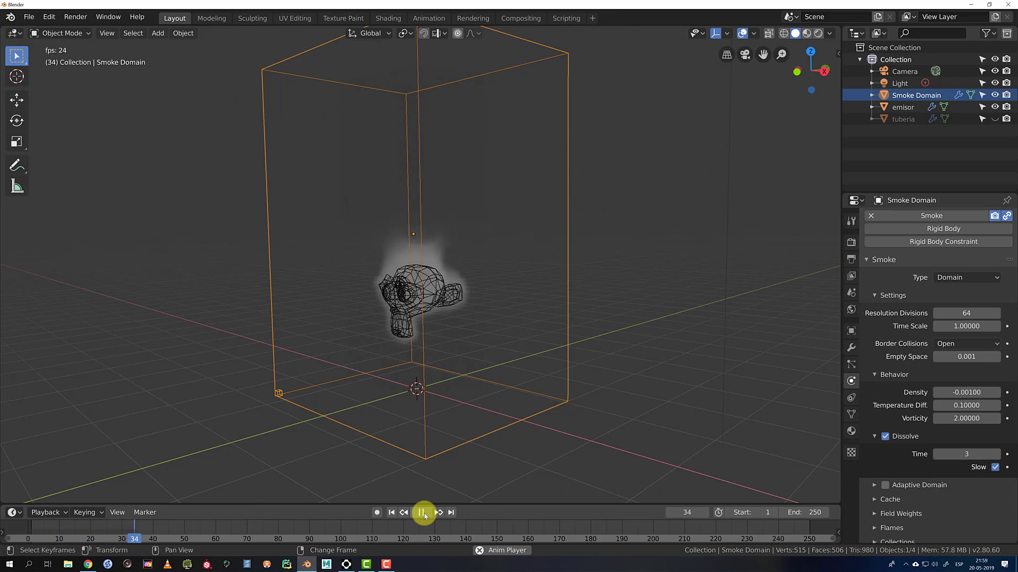
{"action": "left_click", "coordinate": [422, 513]}
Set the smoke domain's Dissolve Time to 6 and replay the simulation from frame 1
{"action": "key", "text": "minus"}
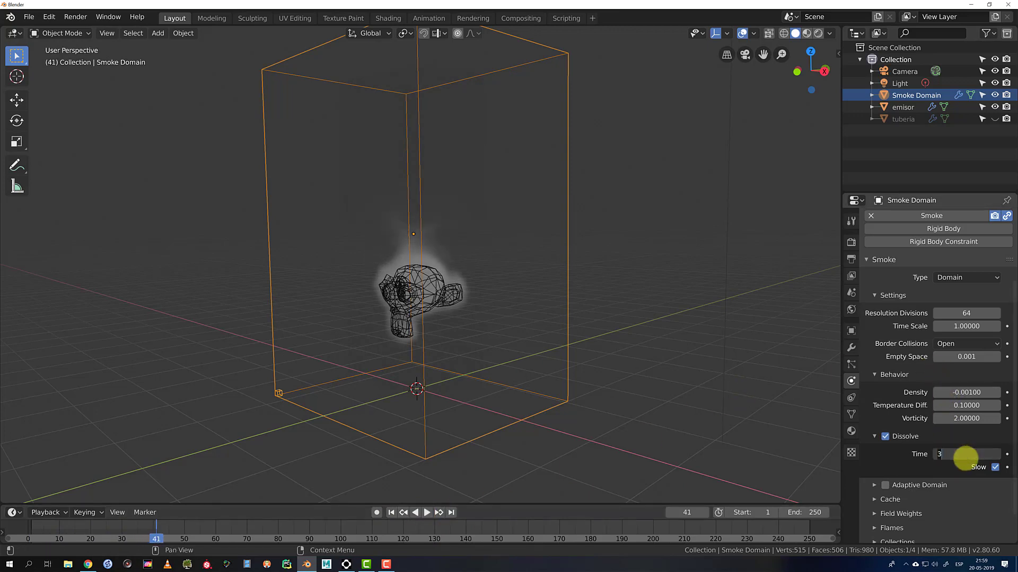
{"action": "type", "text": "6"}
{"action": "key", "text": "Return"}
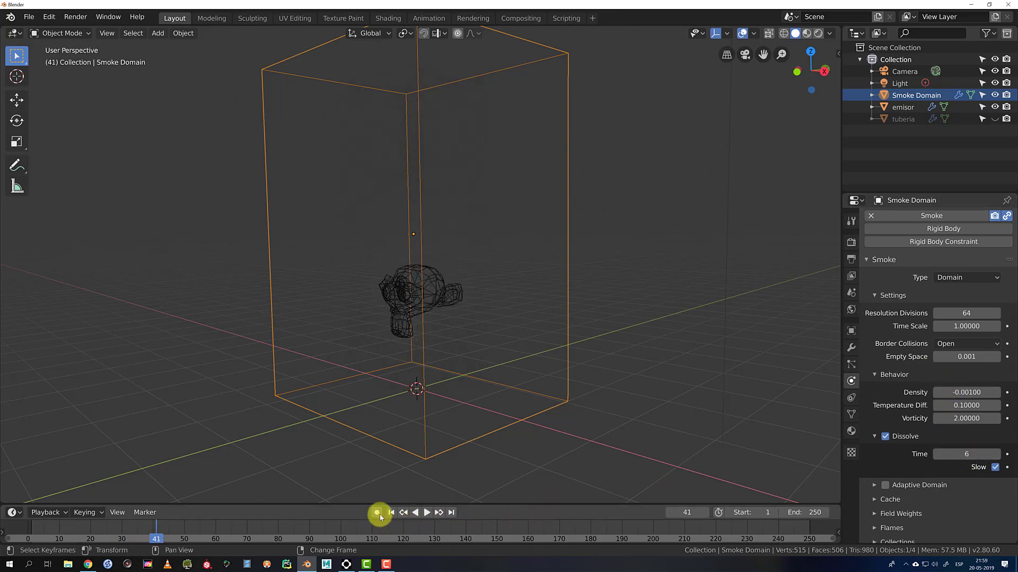
{"action": "left_click", "coordinate": [426, 513]}
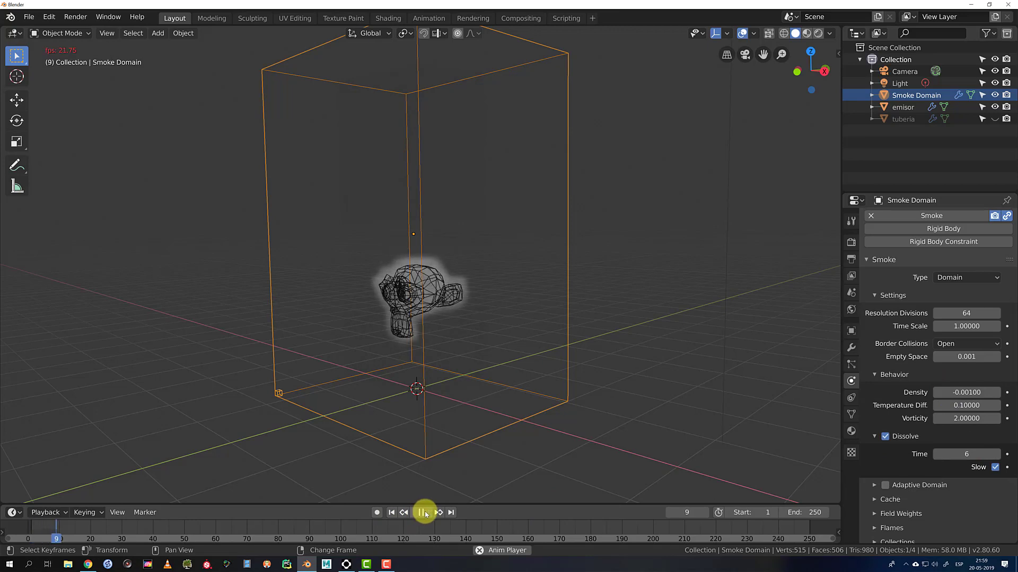
{"action": "left_click", "coordinate": [422, 513]}
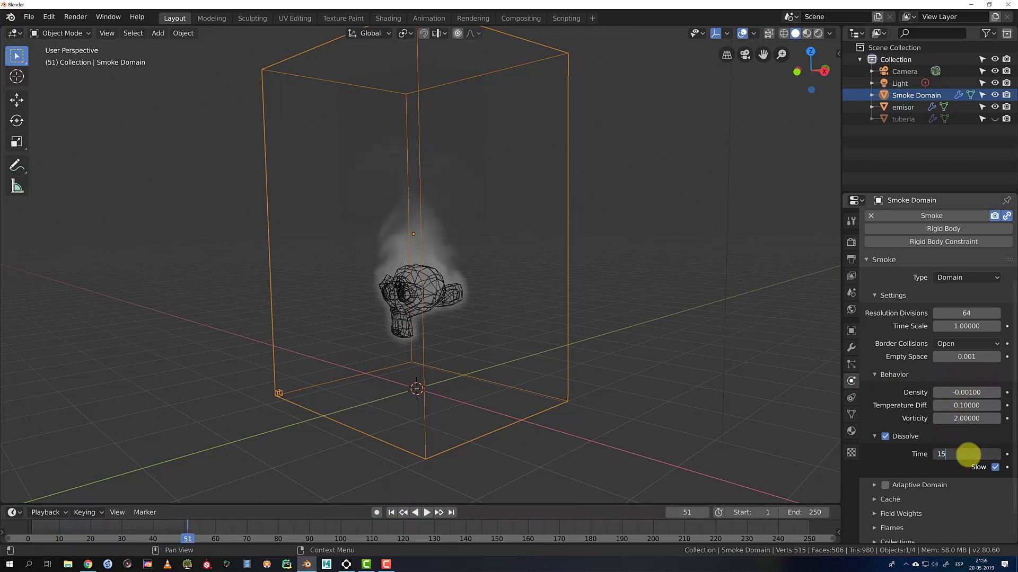
Set the smoke domain's Dissolve Time to 15 and replay the simulation from frame 1
{"action": "key", "text": "Return"}
{"action": "left_click", "coordinate": [391, 513]}
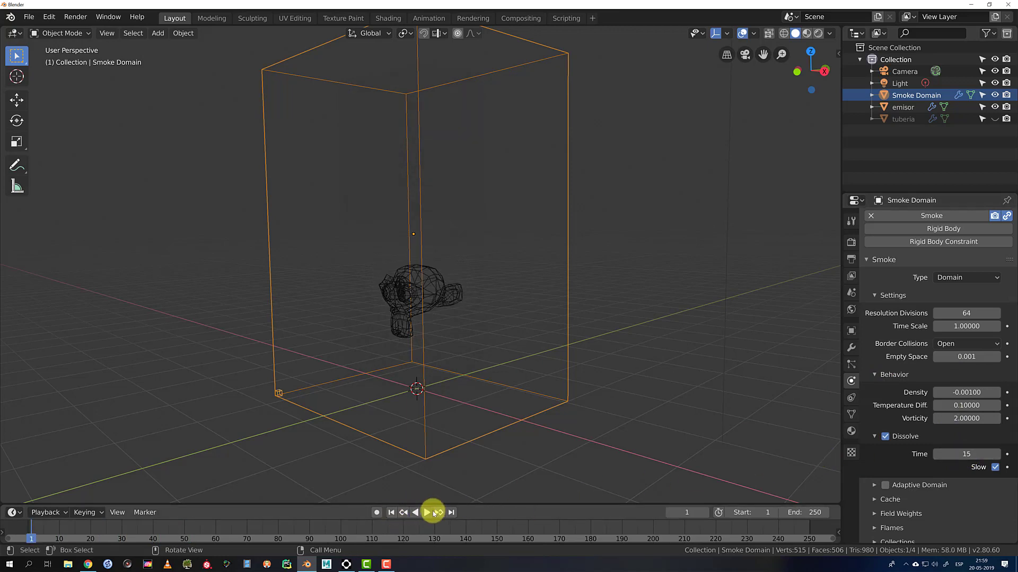
{"action": "left_click", "coordinate": [426, 513]}
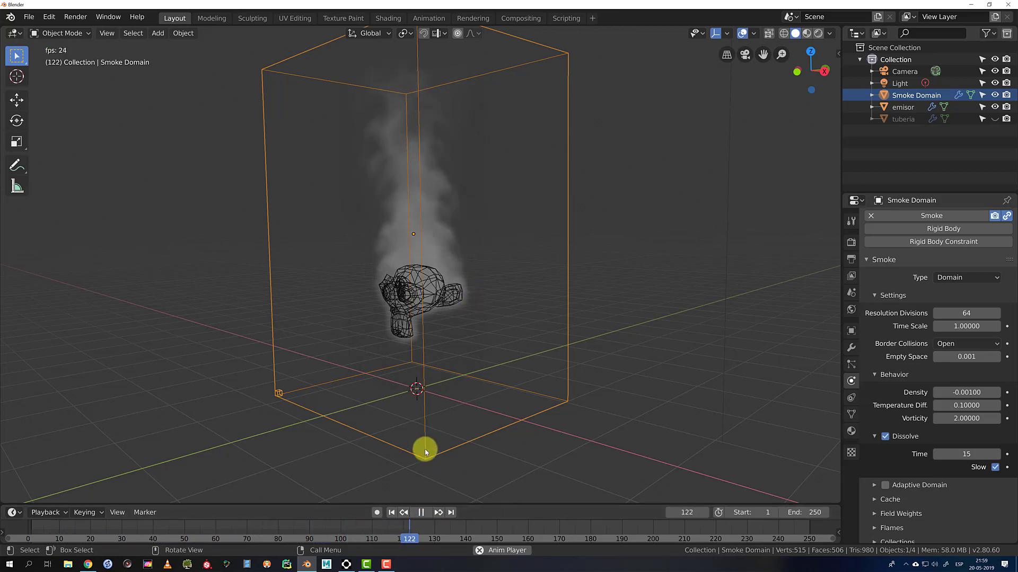
{"action": "left_click", "coordinate": [421, 512]}
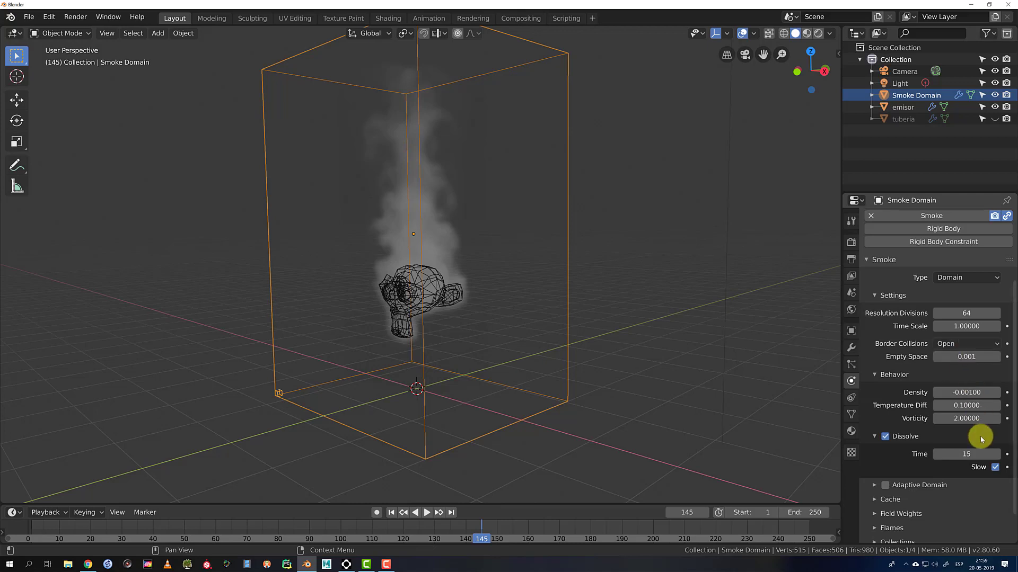
Set the smoke domain's Dissolve Time to 14 and replay the simulation from frame 1
{"action": "left_click", "coordinate": [969, 455]}
{"action": "type", "text": "14"}
{"action": "key", "text": "Return"}
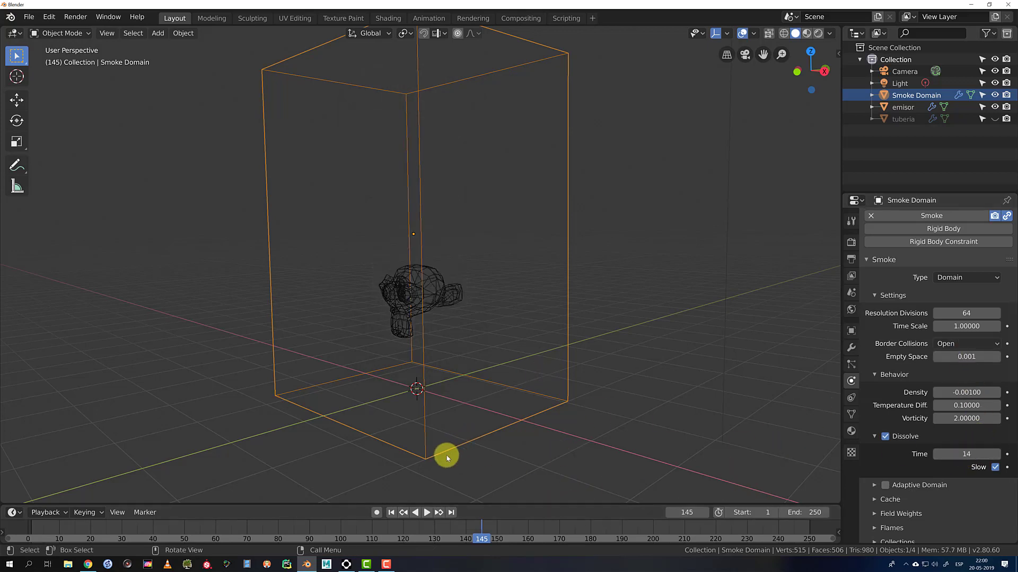
{"action": "left_click", "coordinate": [515, 450]}
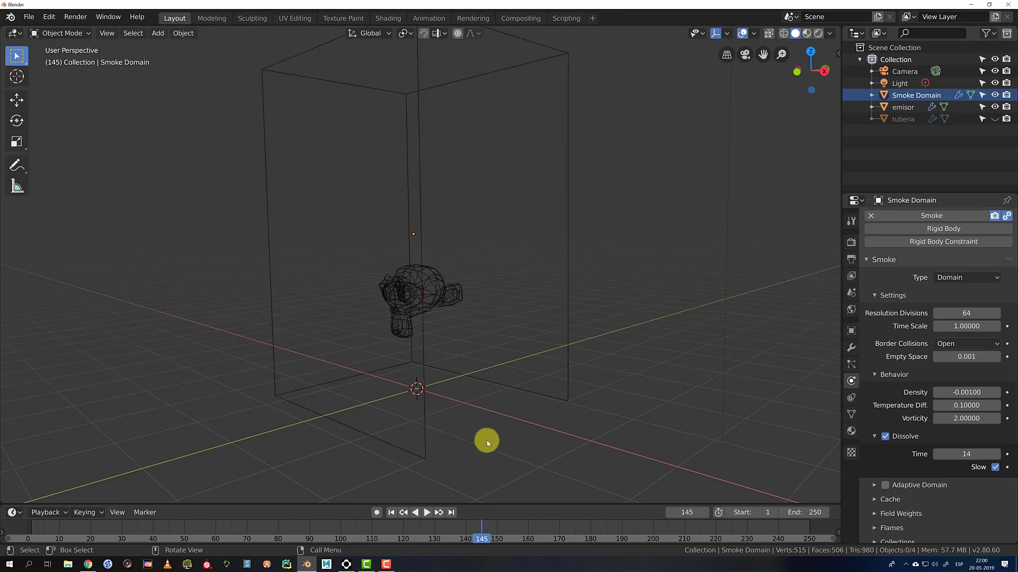
{"action": "left_click", "coordinate": [429, 514]}
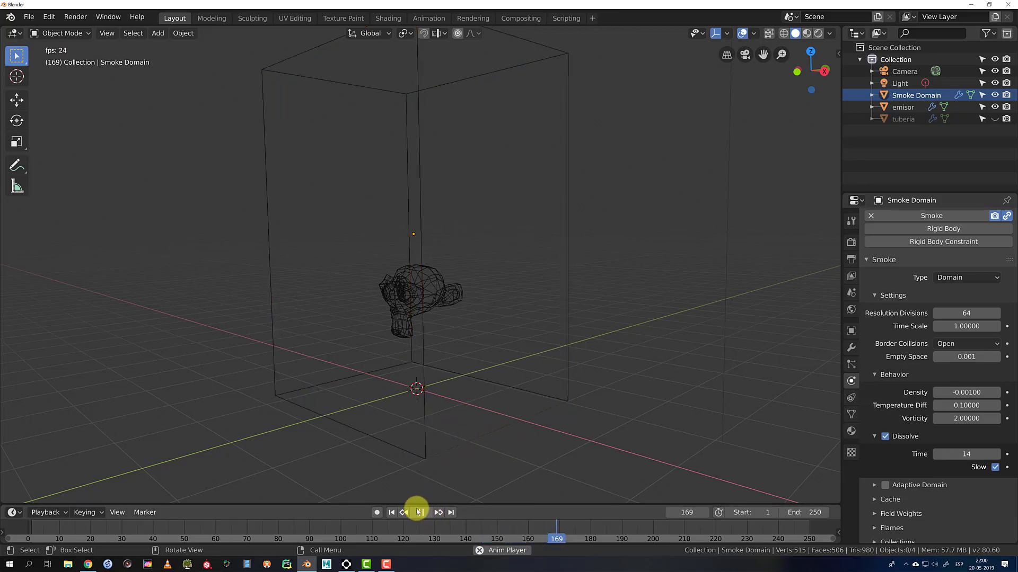
{"action": "left_click", "coordinate": [419, 512]}
{"action": "left_click", "coordinate": [392, 513]}
{"action": "left_click", "coordinate": [426, 512]}
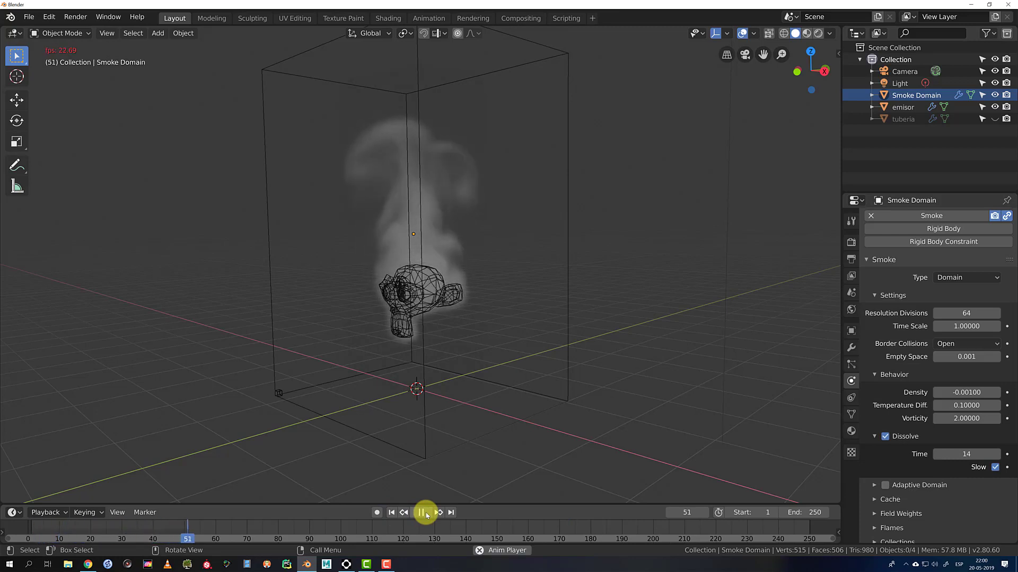
{"action": "left_click", "coordinate": [425, 513]}
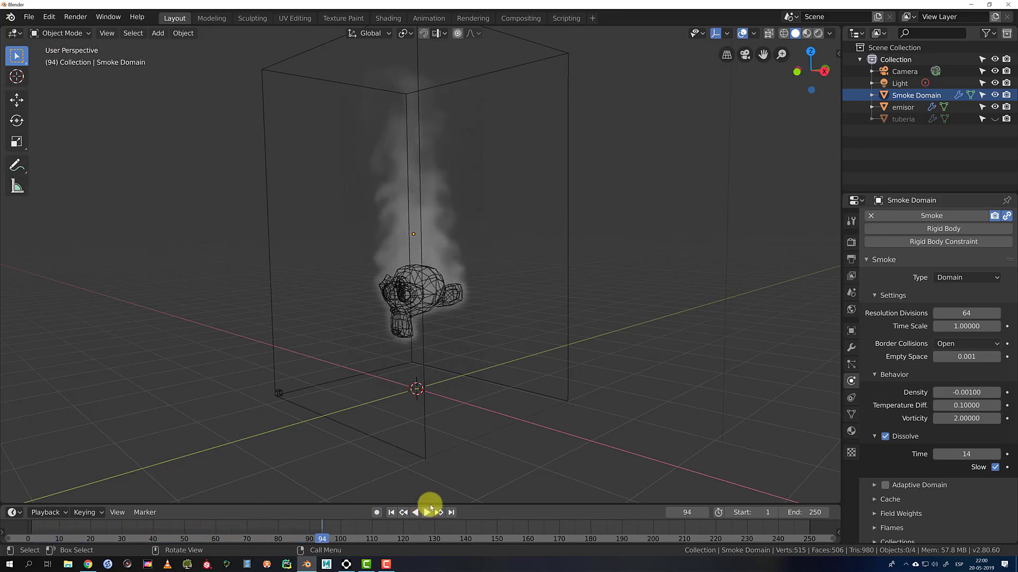
Move the smoke domain up about 0.89 m along the global Z axis so its base sits just below the monkey emitter
{"action": "middle_click_drag", "start_coordinate": [549, 295], "coordinate": [385, 169]}
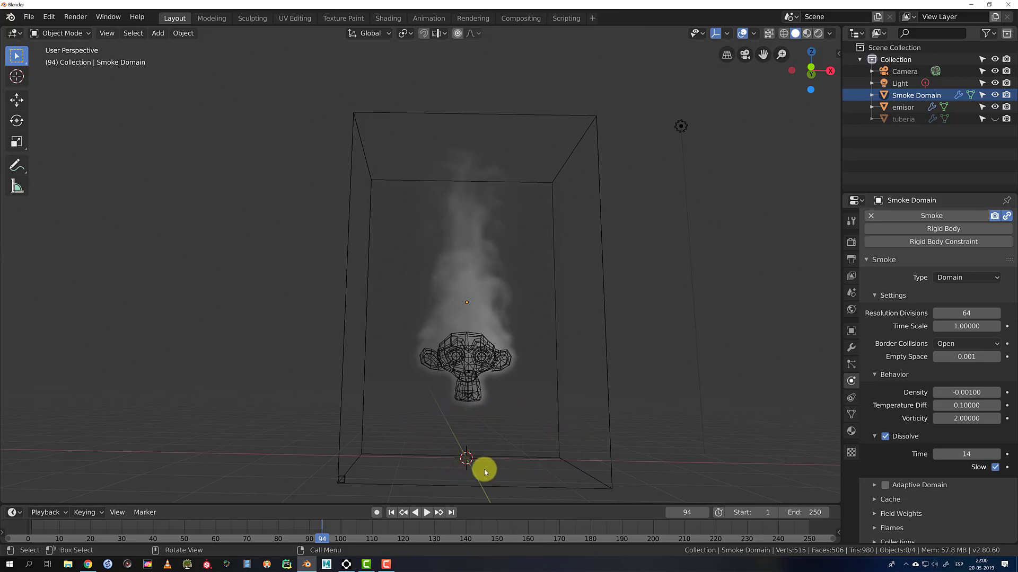
{"action": "left_click", "coordinate": [354, 466]}
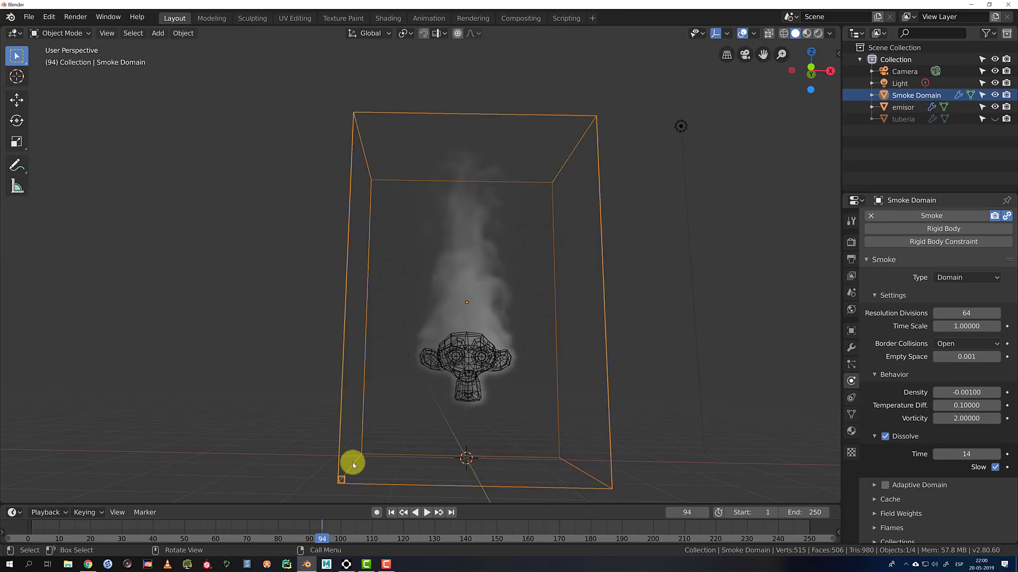
{"action": "key", "text": "g"}
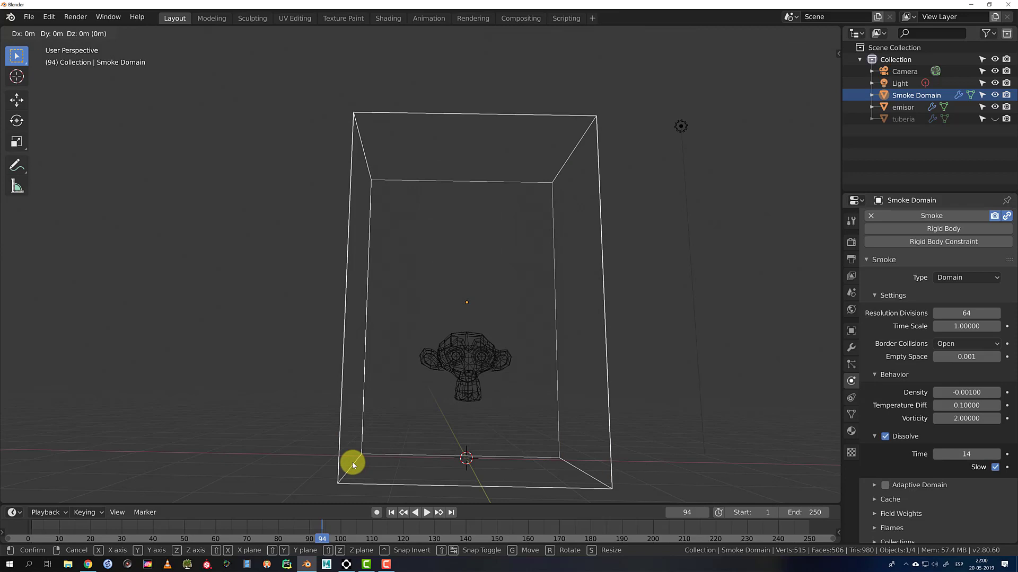
{"action": "key", "text": "z"}
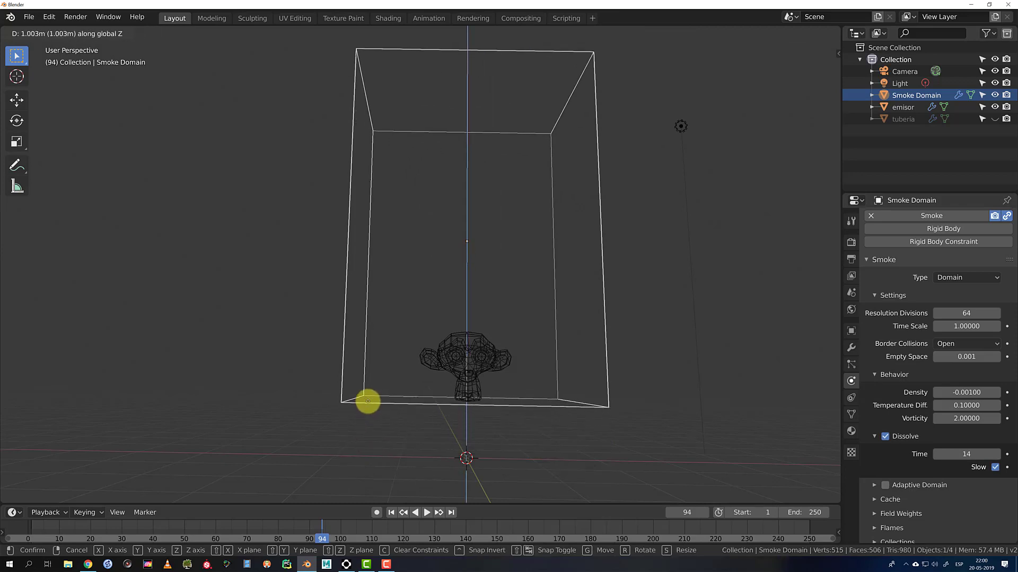
{"action": "left_click", "coordinate": [367, 408]}
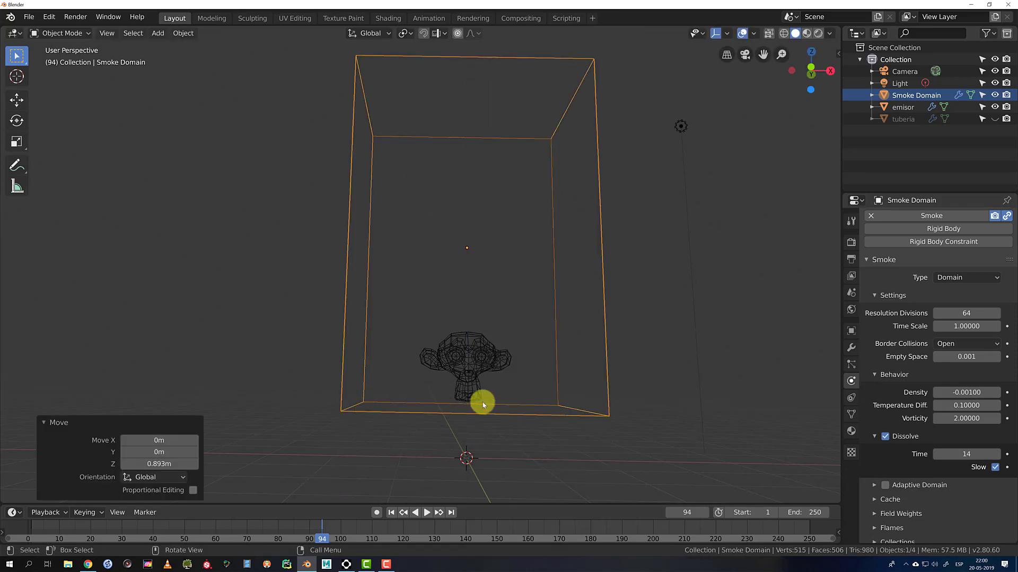
Scale the smoke domain to about 0.934 along the Z axis and shift it slightly down around the monkey emitter
{"action": "key", "text": "s"}
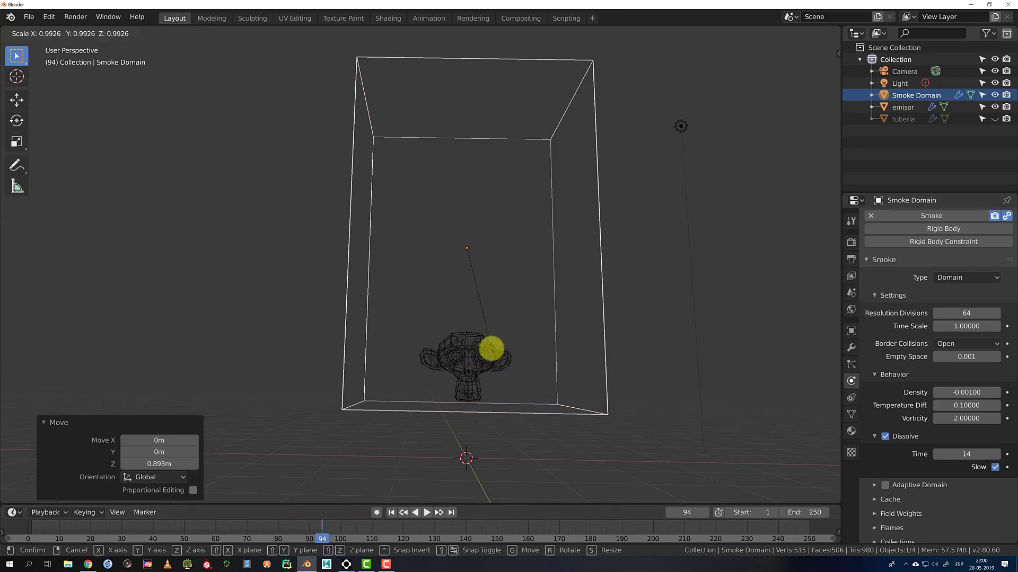
{"action": "key", "text": "z"}
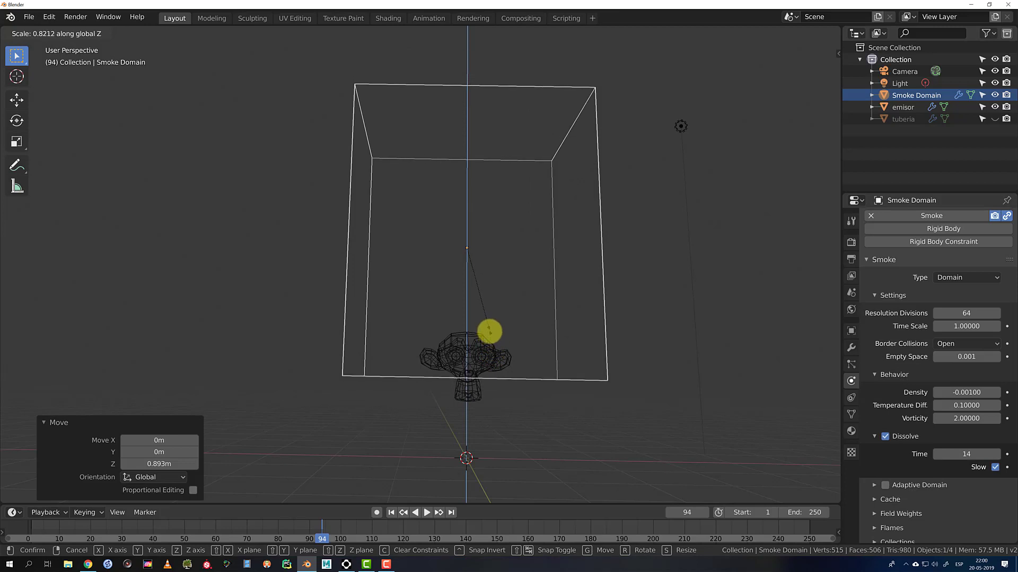
{"action": "left_click", "coordinate": [490, 345]}
{"action": "key", "text": "g"}
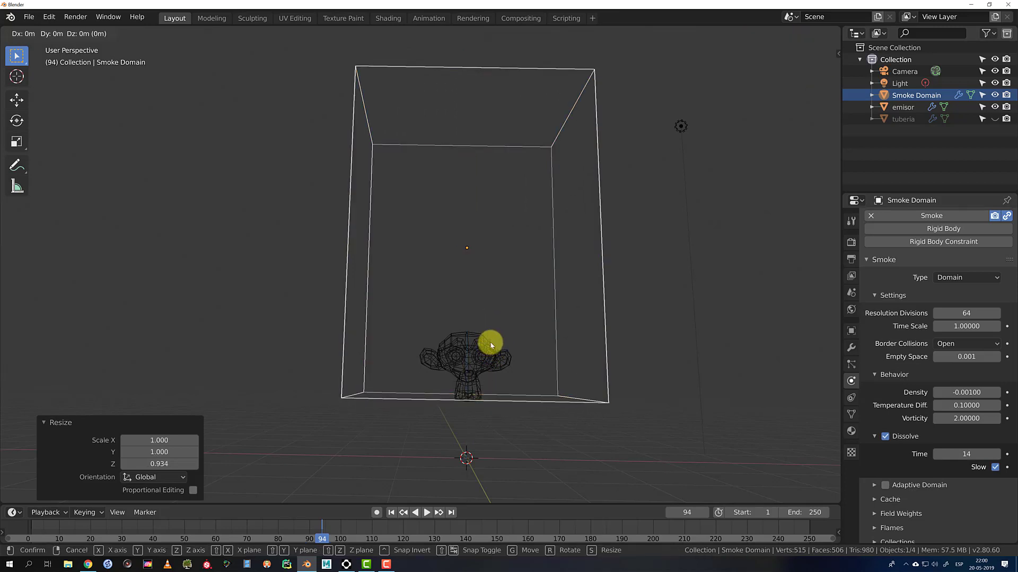
{"action": "left_click", "coordinate": [484, 350]}
Replay the simulation from frame 1, and move the smoke domain down about 0.088 m along the global Z axis
{"action": "left_click", "coordinate": [390, 512]}
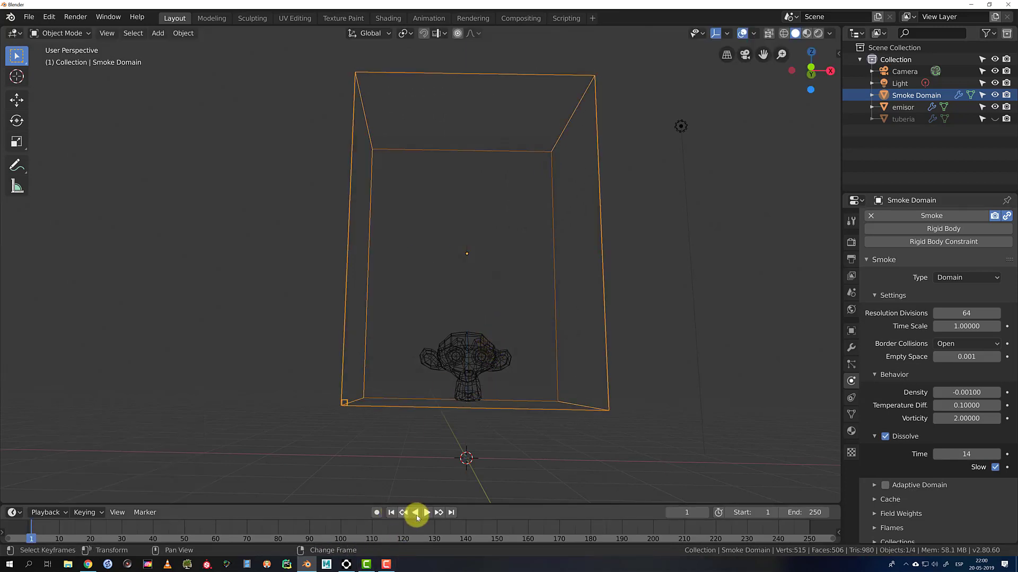
{"action": "left_click", "coordinate": [427, 513]}
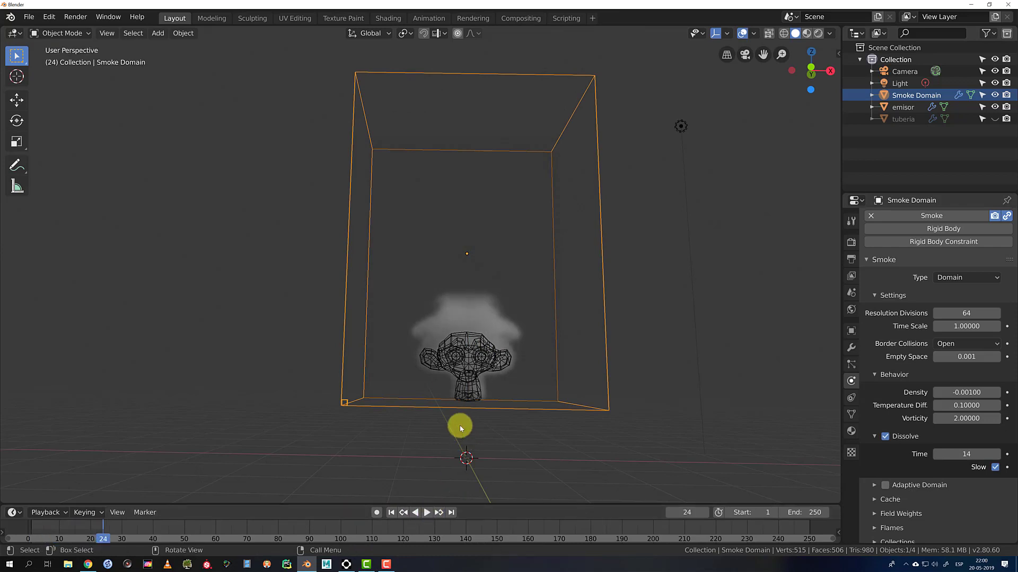
{"action": "key", "text": "g"}
{"action": "key", "text": "z"}
{"action": "left_click", "coordinate": [459, 395]}
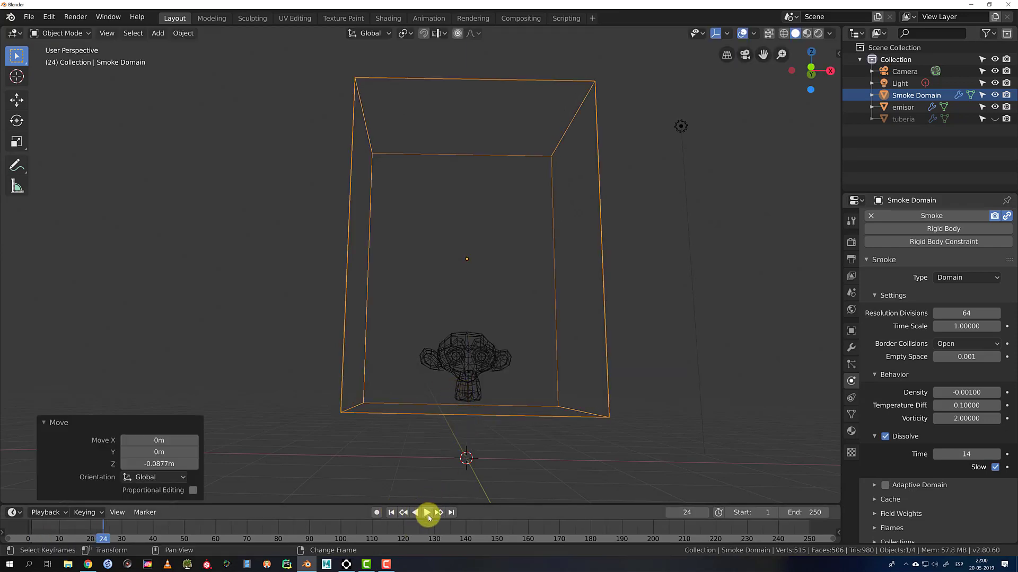
Replay the simulation from frame 1 at an angled view to check how the smoke rises inside the domain
{"action": "left_click", "coordinate": [428, 514]}
{"action": "left_click", "coordinate": [392, 513]}
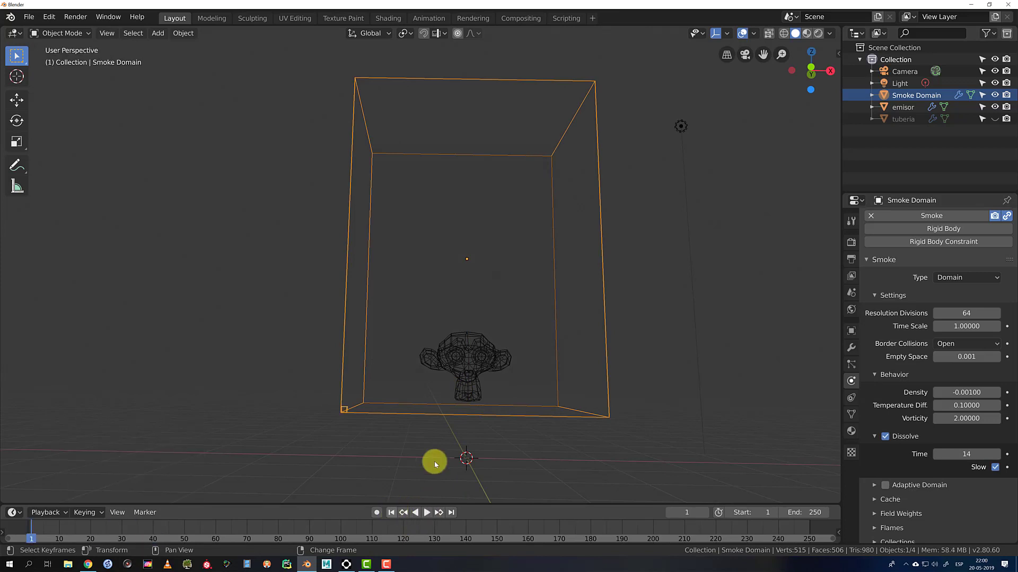
{"action": "middle_click_drag", "start_coordinate": [432, 463], "coordinate": [488, 324]}
{"action": "left_click", "coordinate": [427, 512]}
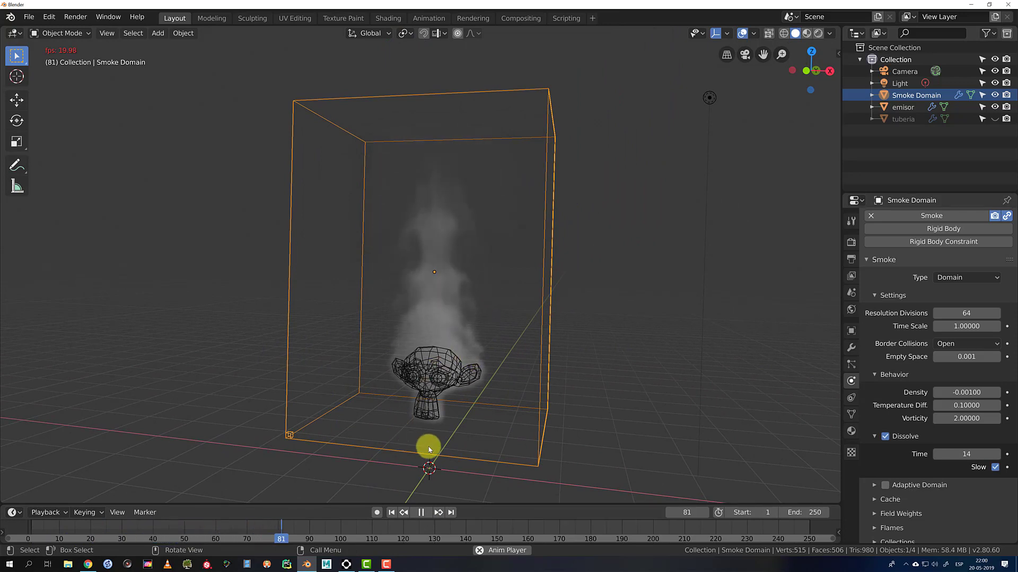
{"action": "left_click", "coordinate": [420, 512]}
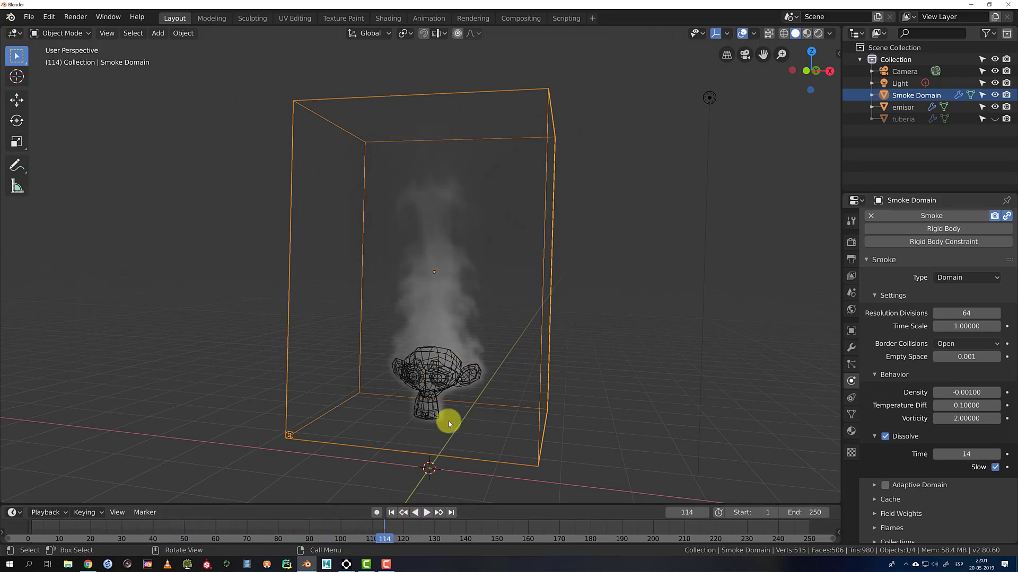
Narrow the smoke domain along the global X axis to about 0.618 of its width
{"action": "key", "text": "s"}
{"action": "key", "text": "x"}
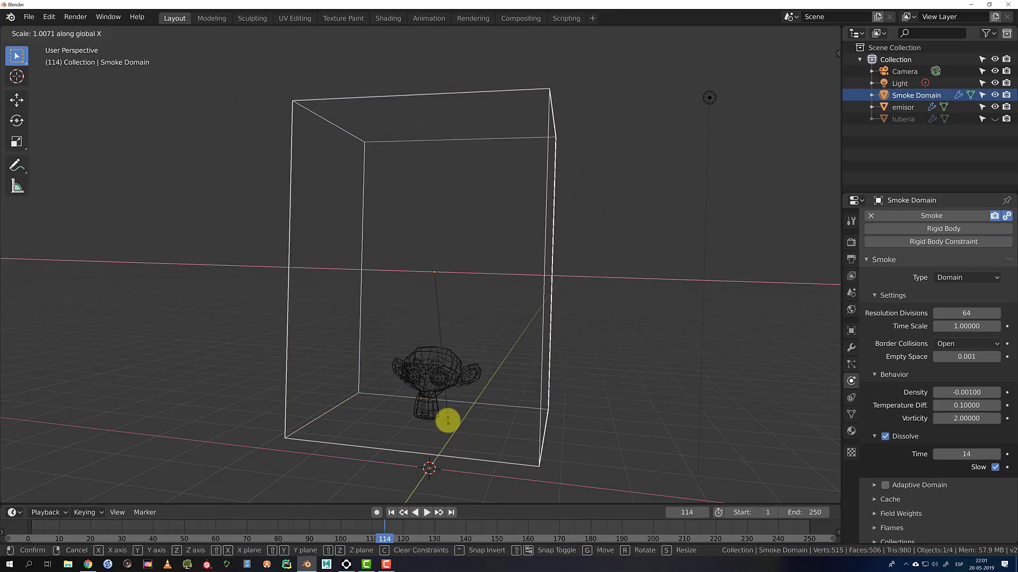
{"action": "left_click", "coordinate": [443, 361]}
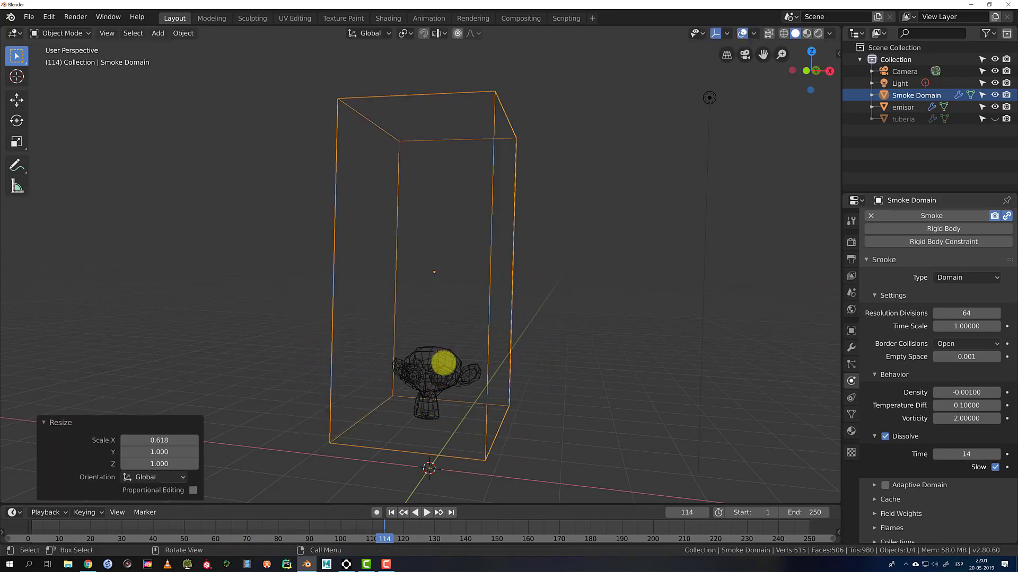
Narrow the smoke domain along the global Y axis to about 0.536 of its depth
{"action": "middle_click_drag", "start_coordinate": [443, 360], "coordinate": [521, 351]}
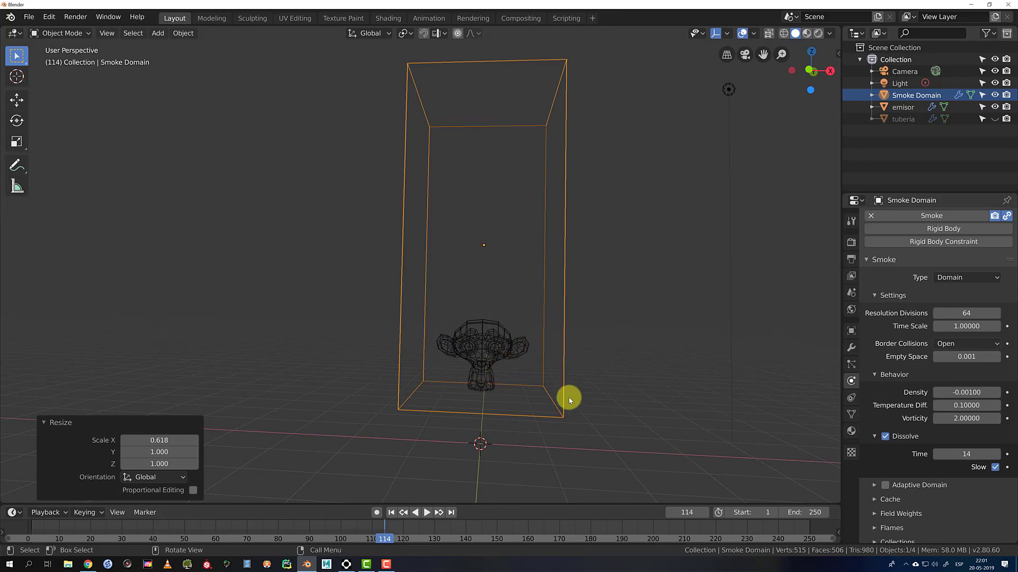
{"action": "middle_click_drag", "start_coordinate": [569, 400], "coordinate": [419, 374]}
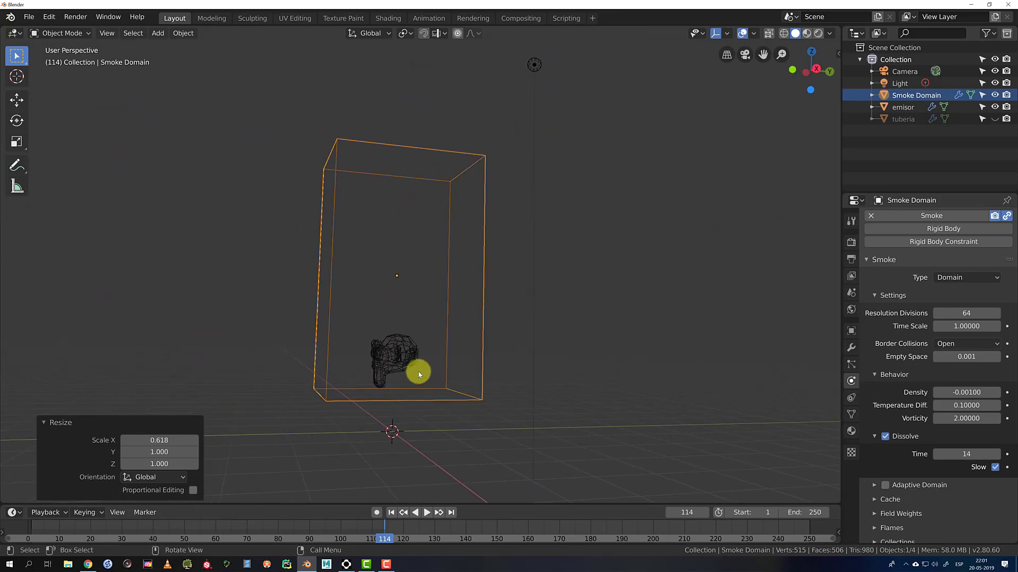
{"action": "key", "text": "s"}
{"action": "key", "text": "y"}
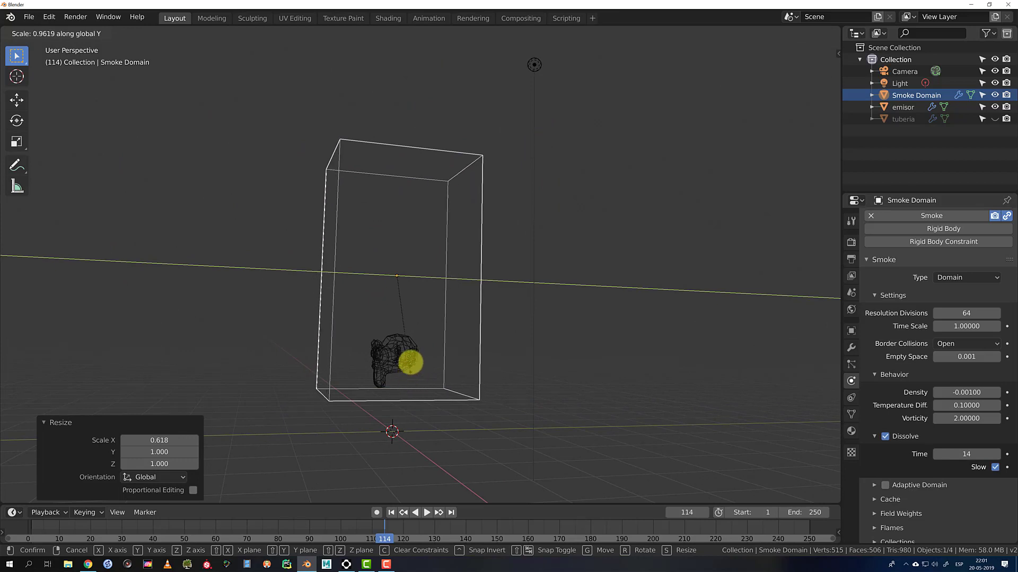
{"action": "left_click", "coordinate": [406, 332]}
Scale the smoke domain along the global X axis again, to about 0.866
{"action": "middle_click_drag", "start_coordinate": [407, 332], "coordinate": [528, 378]}
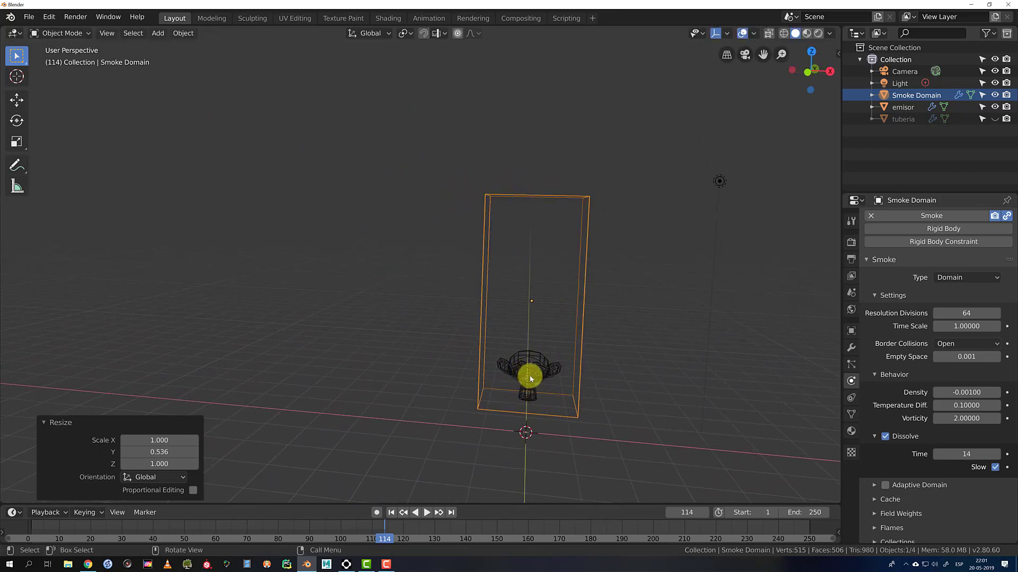
{"action": "key", "text": "s"}
{"action": "key", "text": "x"}
{"action": "left_click", "coordinate": [522, 365]}
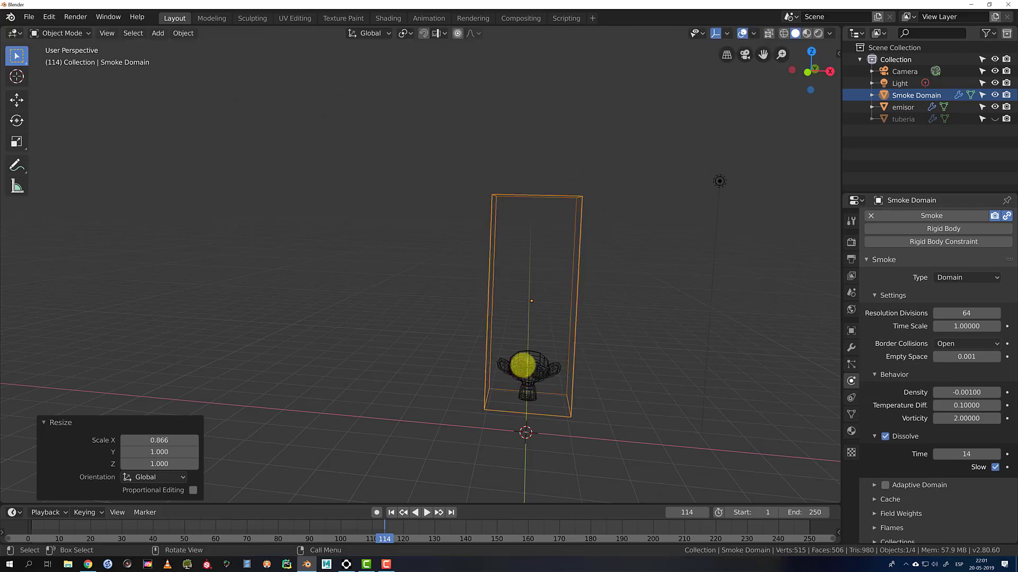
Replay the simulation from frame 1 and examine the smoke inside the narrowed domain up close
{"action": "left_click", "coordinate": [391, 512]}
{"action": "left_click", "coordinate": [426, 512]}
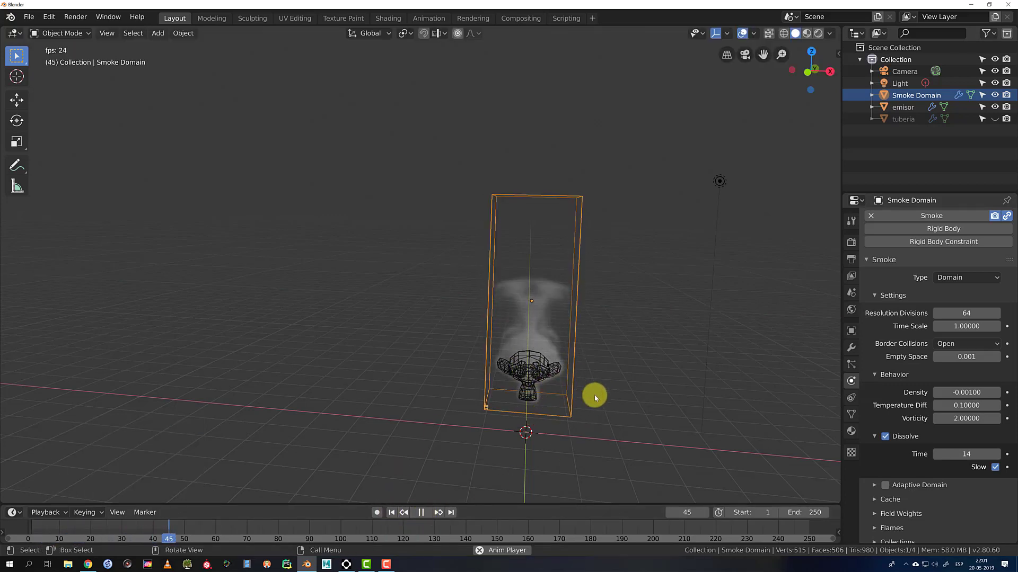
{"action": "middle_click_drag", "start_coordinate": [569, 375], "coordinate": [580, 388]}
{"action": "scroll", "coordinate": [575, 379], "scroll_direction": "up", "scroll_amount": 1}
{"action": "scroll", "coordinate": [579, 382], "scroll_direction": "up", "scroll_amount": 1}
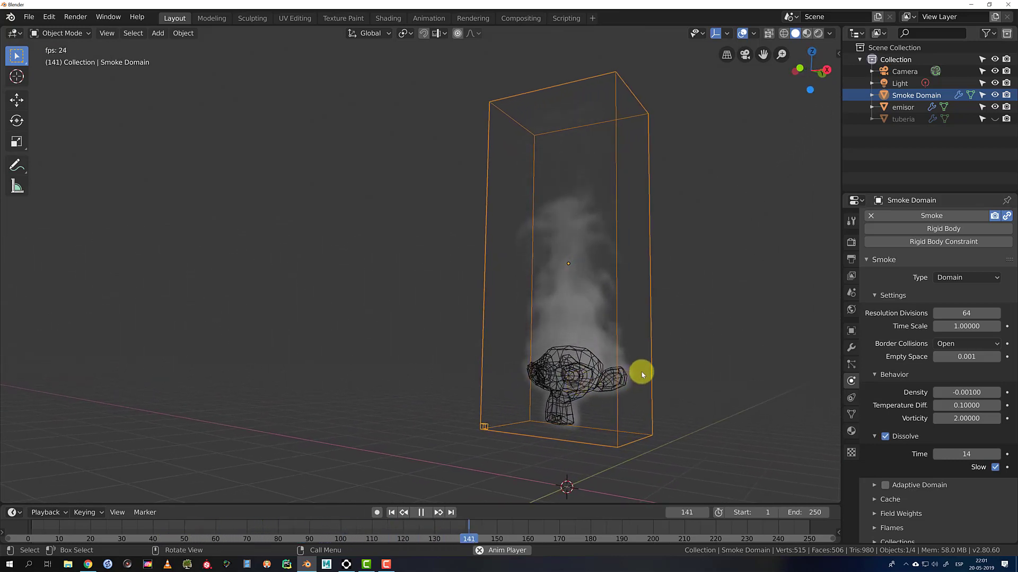
{"action": "left_click", "coordinate": [421, 512]}
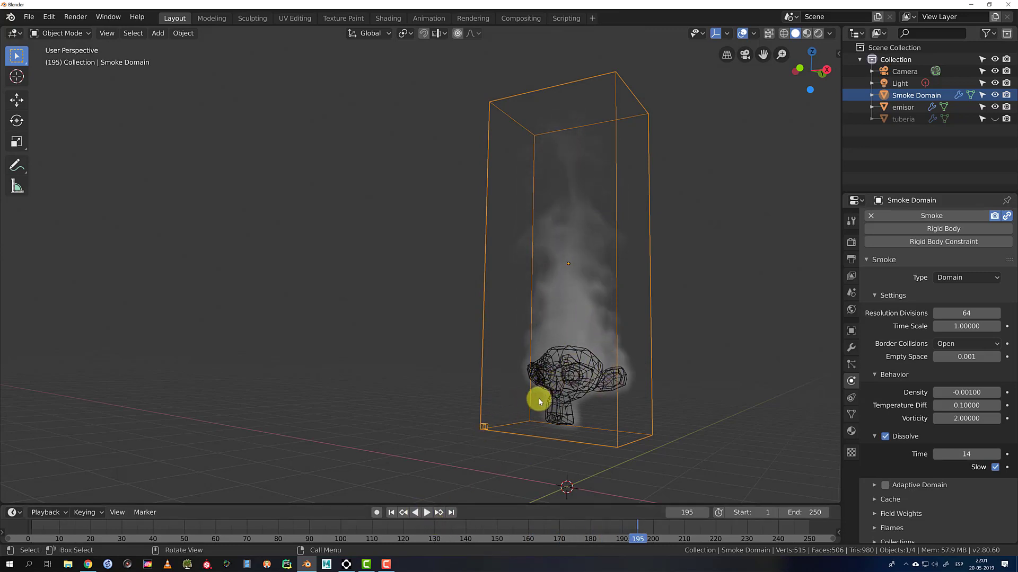
Try scaling the smoke domain uniformly to about 0.358 and lowering it about 0.855 m along Z onto the monkey's head
{"action": "key", "text": "s"}
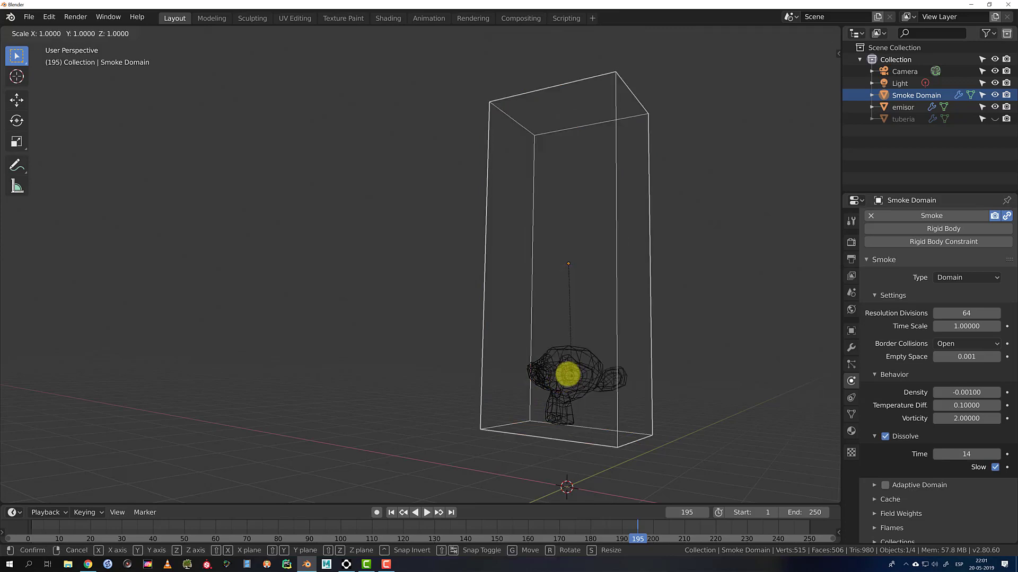
{"action": "left_click", "coordinate": [567, 306]}
{"action": "key", "text": "g"}
{"action": "key", "text": "z"}
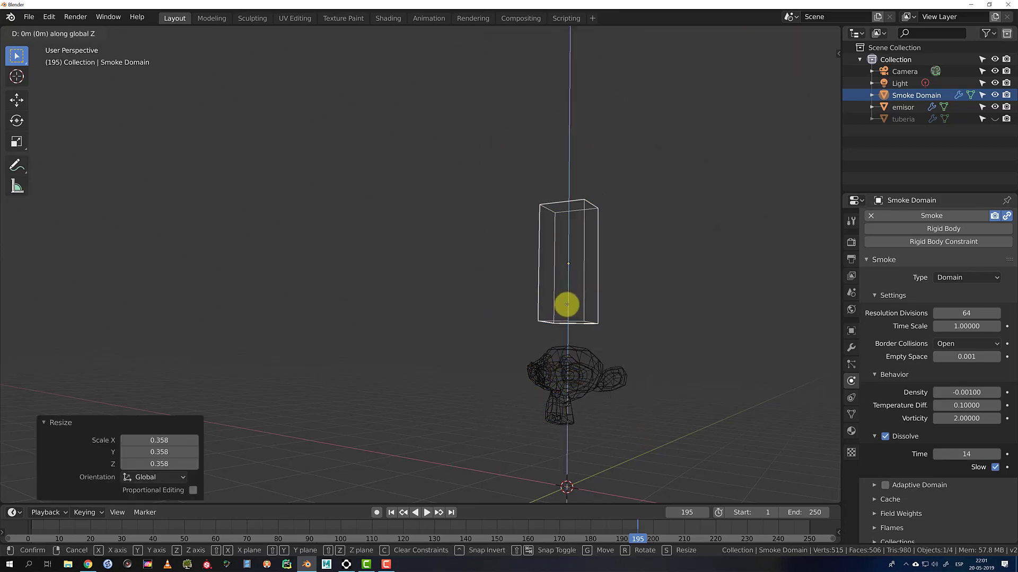
{"action": "left_click", "coordinate": [573, 358]}
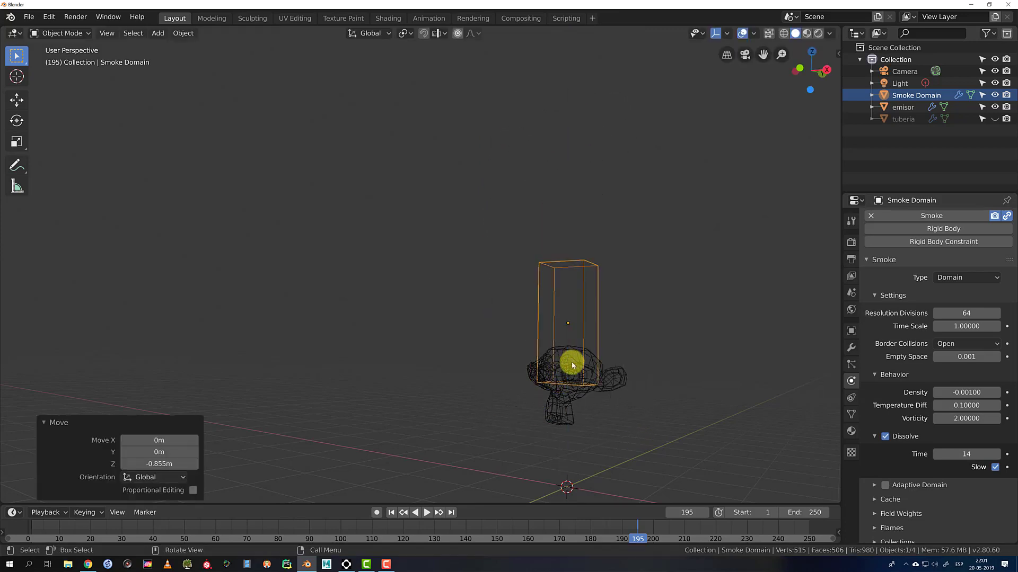
Replay the simulation from frame 1 and examine the smoke detail inside the small domain
{"action": "left_click", "coordinate": [395, 513]}
{"action": "left_click", "coordinate": [426, 513]}
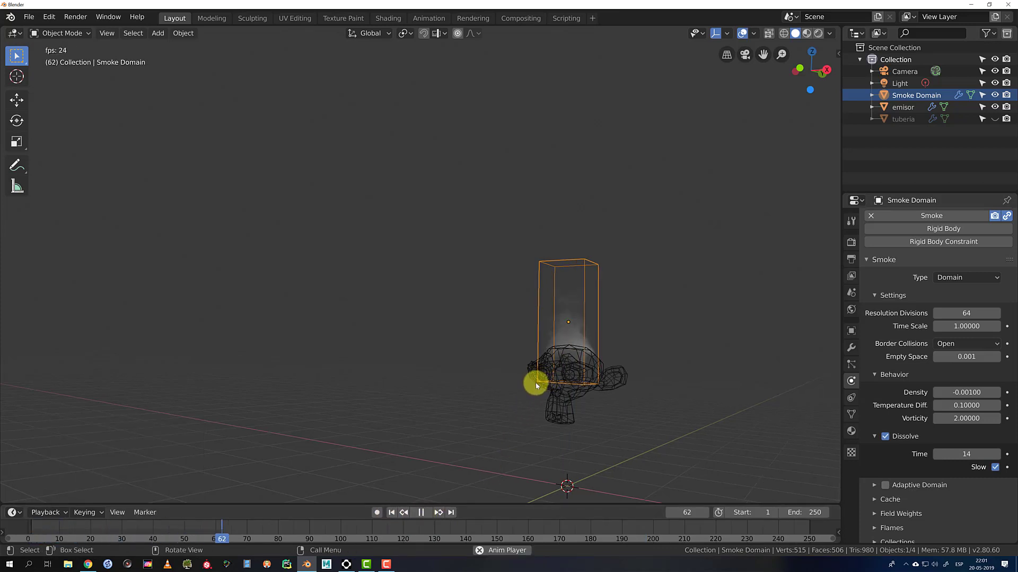
{"action": "scroll", "coordinate": [533, 382], "scroll_direction": "up", "scroll_amount": 8}
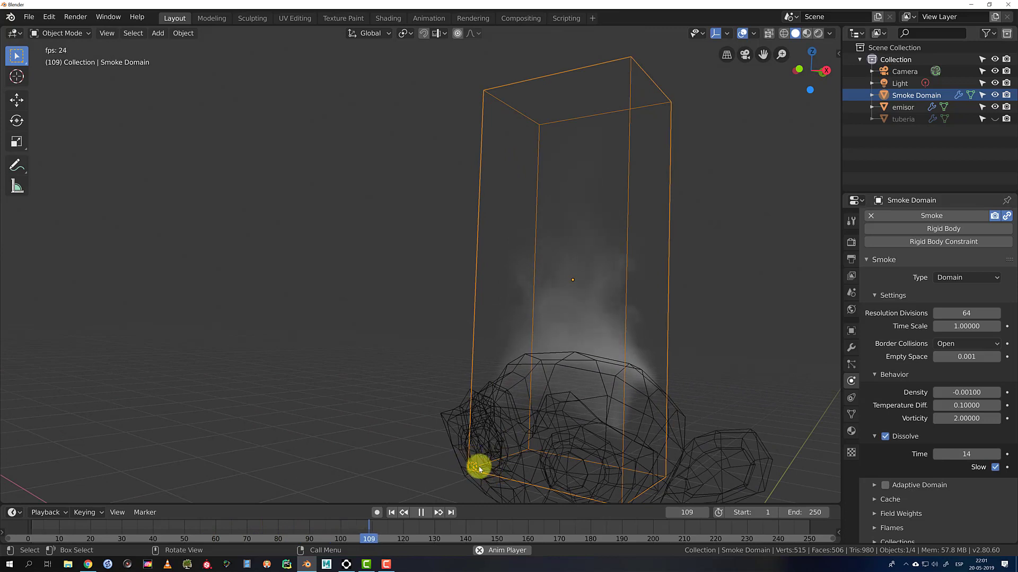
{"action": "scroll", "coordinate": [480, 466], "scroll_direction": "down", "scroll_amount": 6}
{"action": "scroll", "coordinate": [491, 405], "scroll_direction": "down", "scroll_amount": 1}
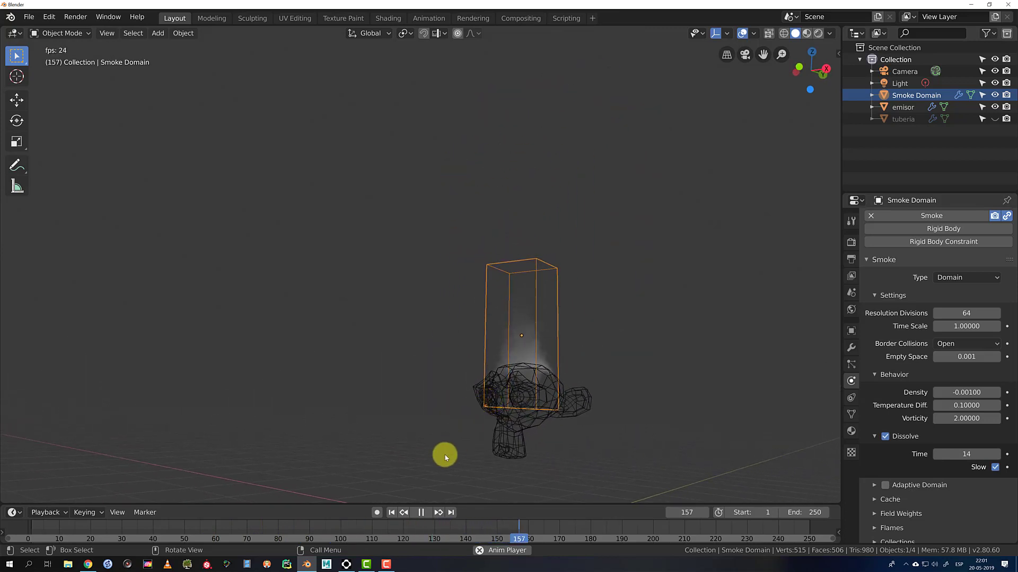
{"action": "left_click", "coordinate": [421, 513]}
Undo the uniform scaling and lowering of the smoke domain, and deselect everything
{"action": "key", "text": "ctrl+z"}
{"action": "key", "text": "ctrl+z"}
{"action": "key", "text": "ctrl+z"}
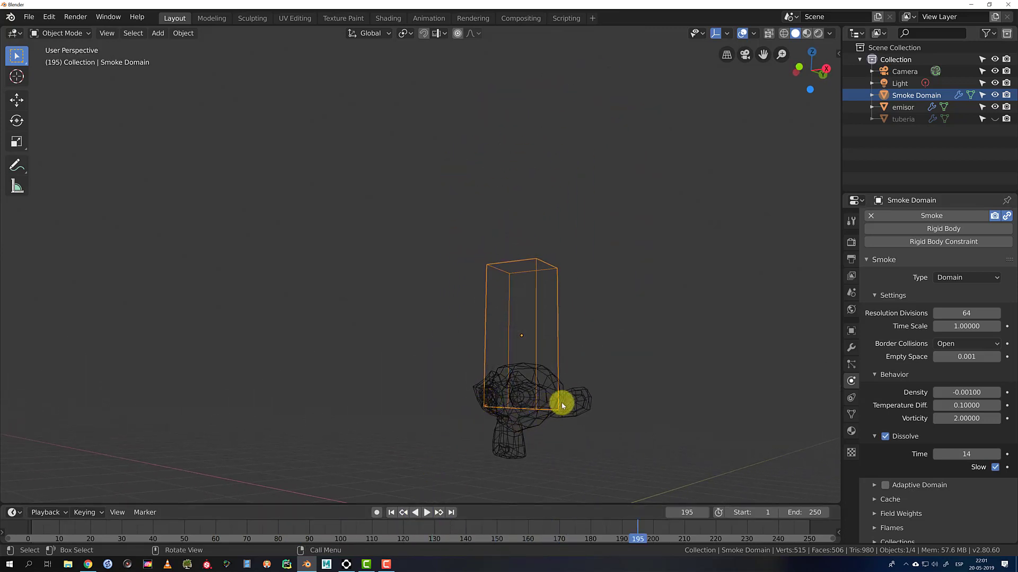
{"action": "left_click", "coordinate": [679, 378]}
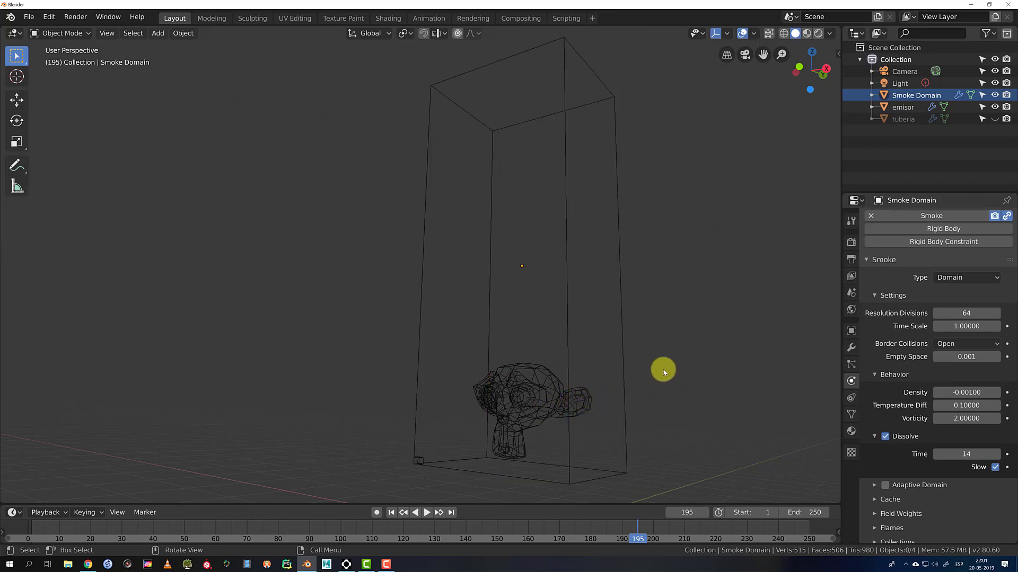
Replay the simulation from frame 1 with the full-size domain and stop it after the smoke starts rising
{"action": "scroll", "coordinate": [625, 372], "scroll_direction": "down", "scroll_amount": 4}
{"action": "middle_click_drag", "start_coordinate": [621, 374], "coordinate": [509, 456]}
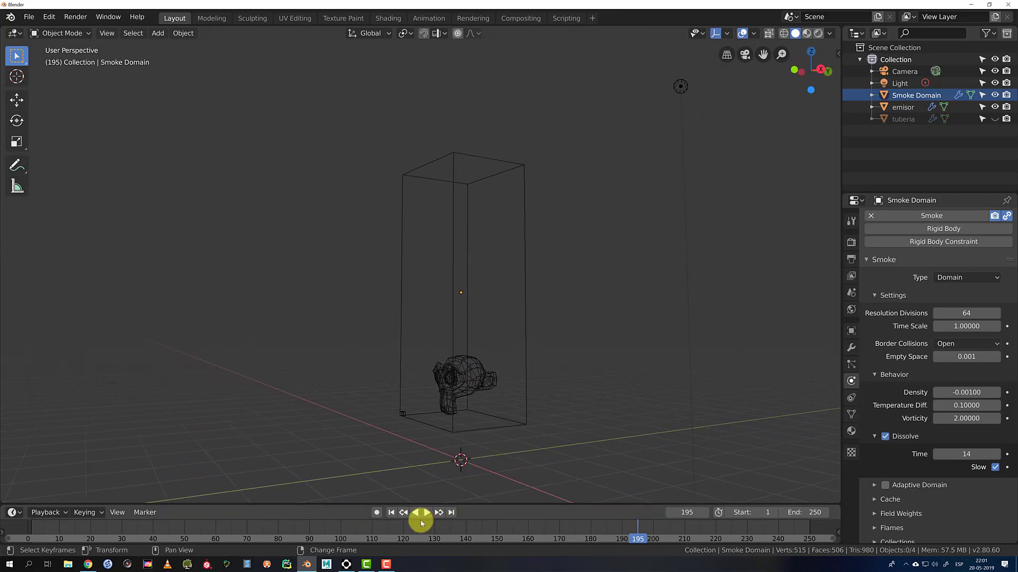
{"action": "left_click", "coordinate": [391, 512]}
{"action": "left_click", "coordinate": [425, 514]}
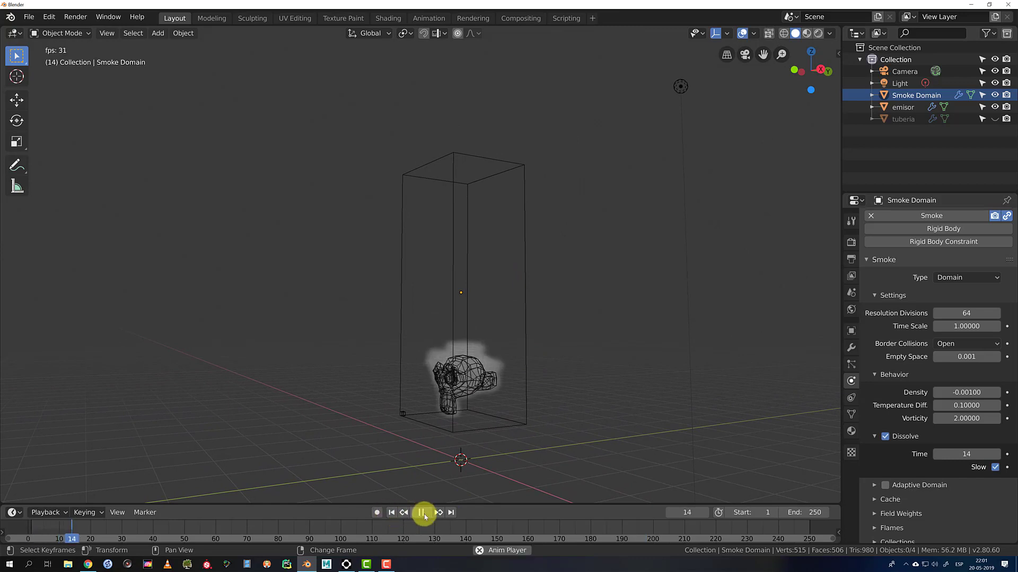
{"action": "left_click", "coordinate": [426, 513]}
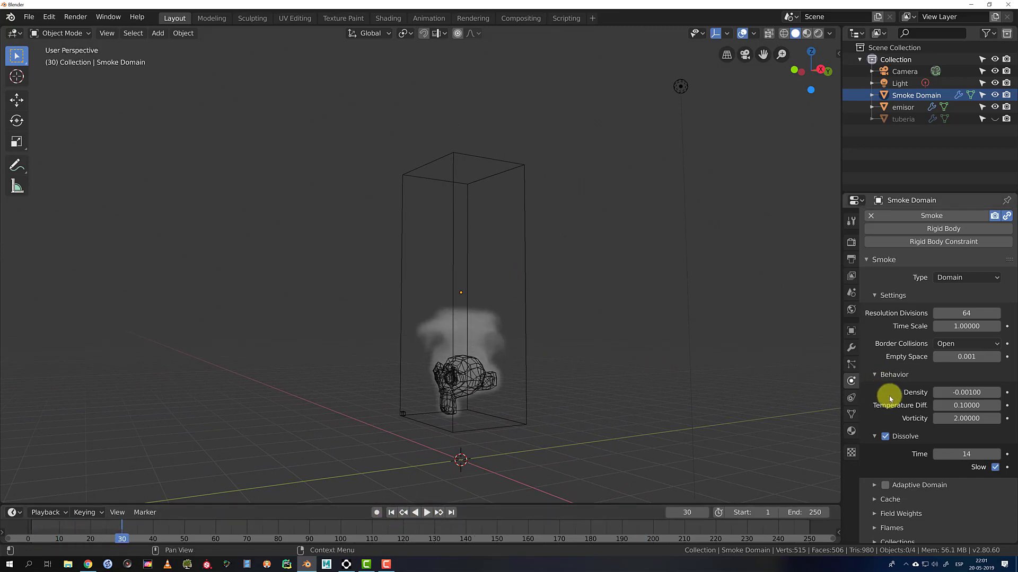
Try Adaptive Domain on the smoke domain and replay the simulation from frame 1
{"action": "scroll", "coordinate": [892, 483], "scroll_direction": "down", "scroll_amount": 1}
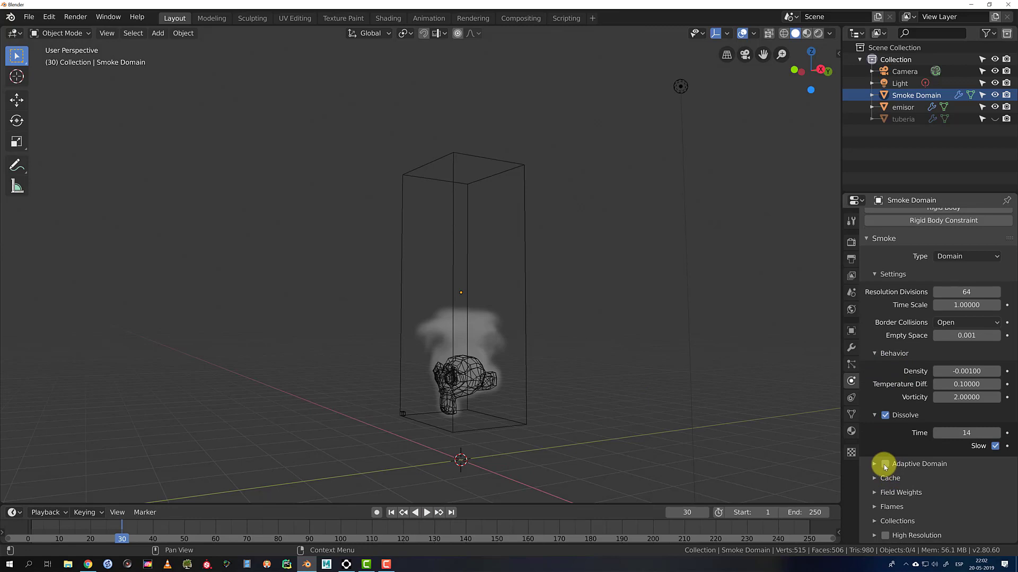
{"action": "left_click", "coordinate": [885, 465]}
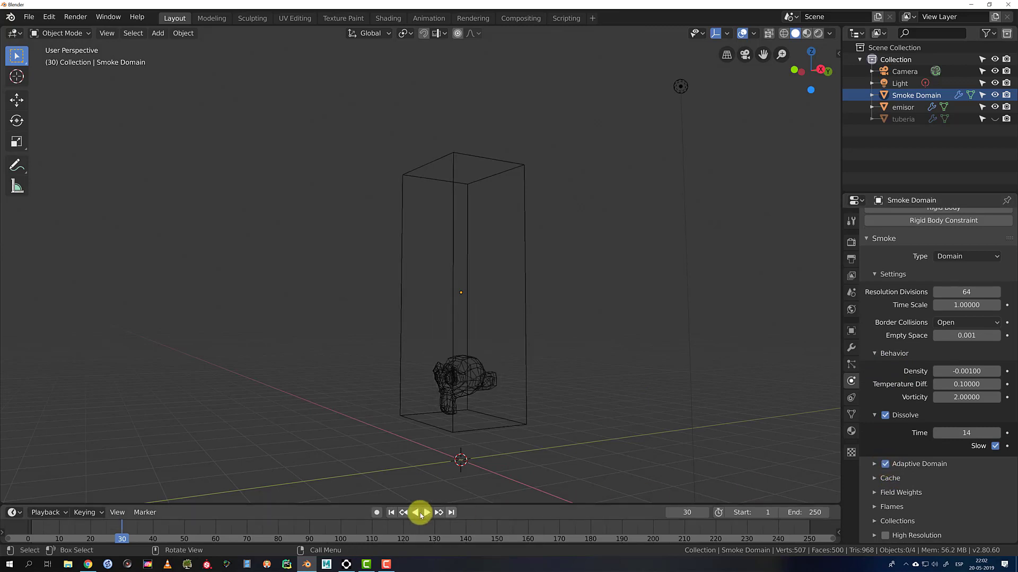
{"action": "left_click", "coordinate": [391, 512]}
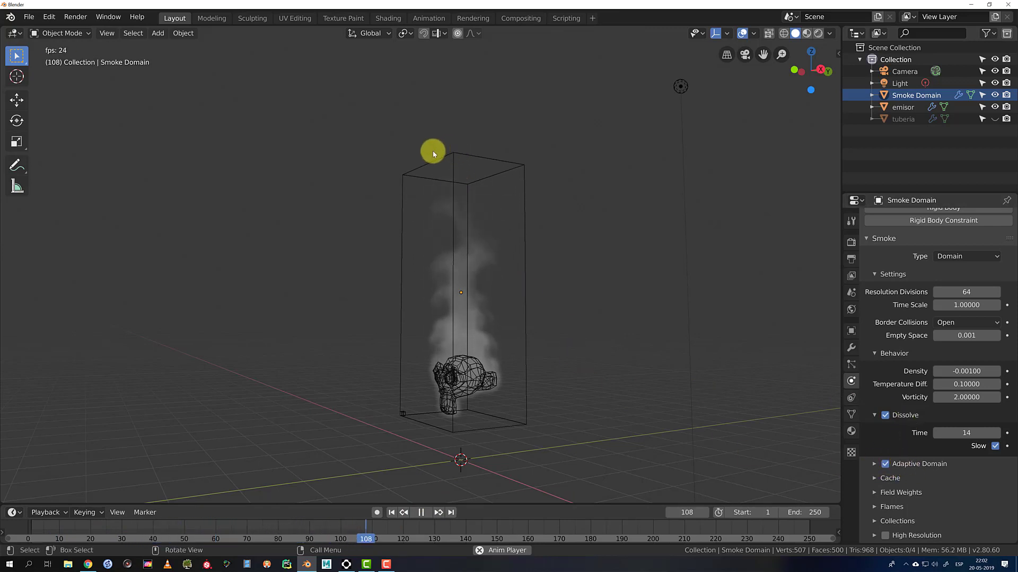
{"action": "left_click", "coordinate": [420, 513]}
Return to frame 1 and disable Adaptive Domain on the smoke domain
{"action": "left_click", "coordinate": [391, 513]}
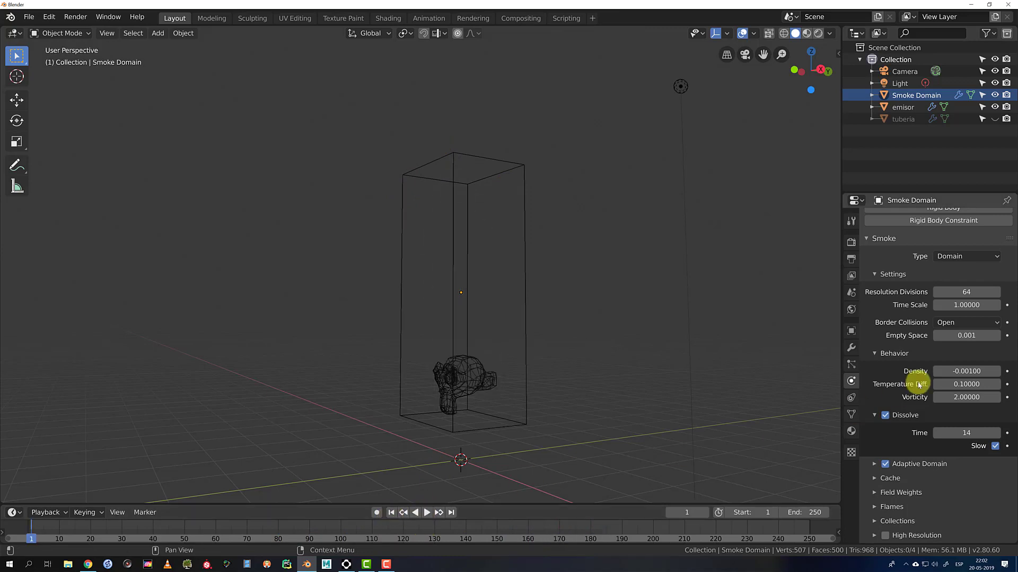
{"action": "scroll", "coordinate": [917, 477], "scroll_direction": "down", "scroll_amount": 1}
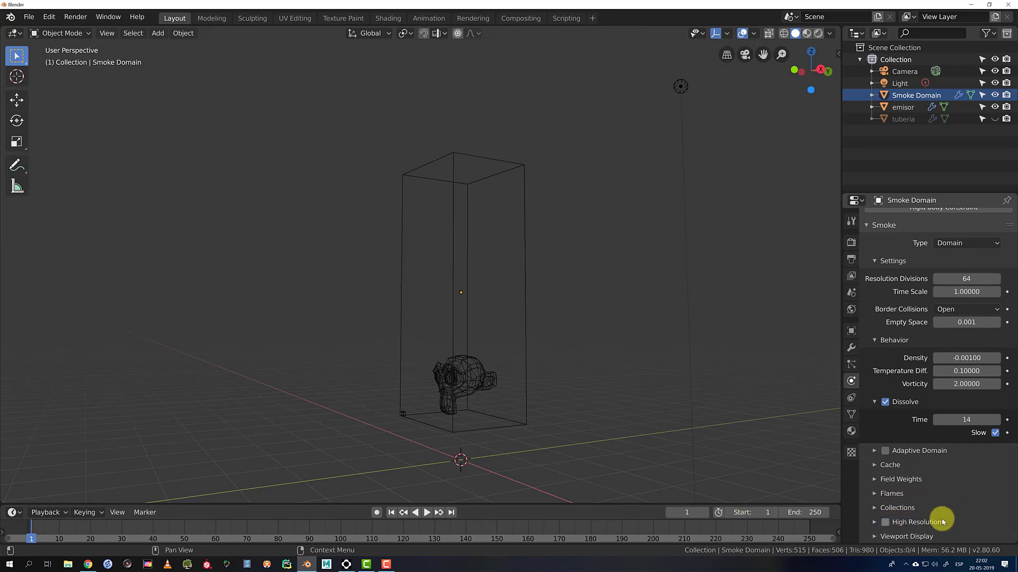
Enable High Resolution on the smoke domain, play the simulation to check the smoke, and return to frame 1
{"action": "left_click", "coordinate": [922, 525]}
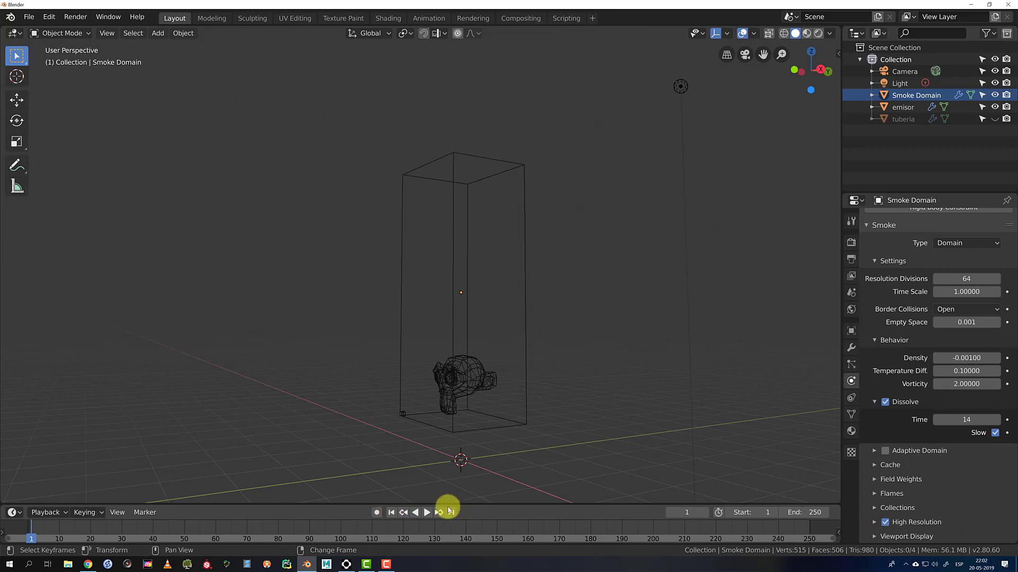
{"action": "left_click", "coordinate": [427, 513]}
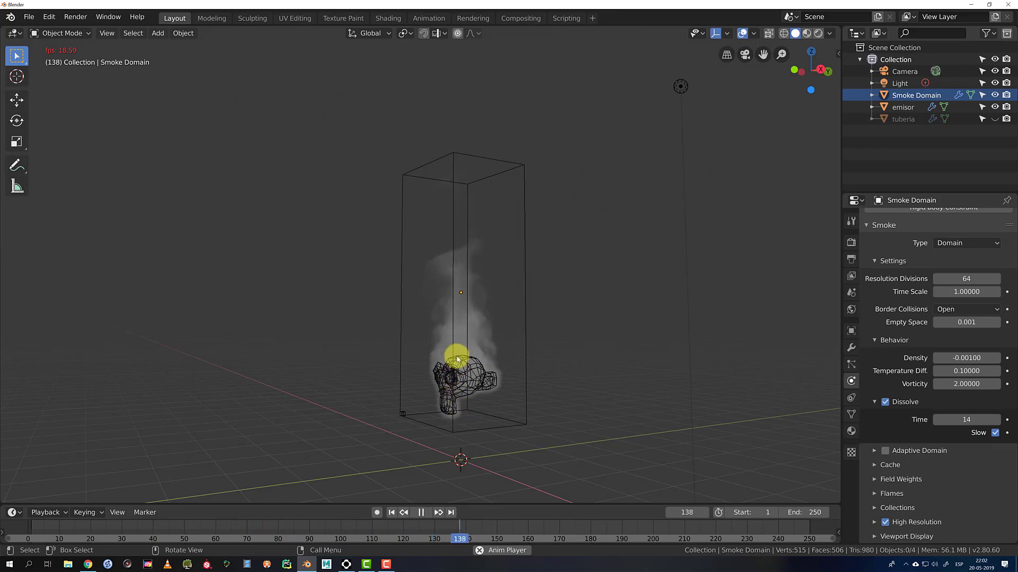
{"action": "left_click", "coordinate": [421, 512]}
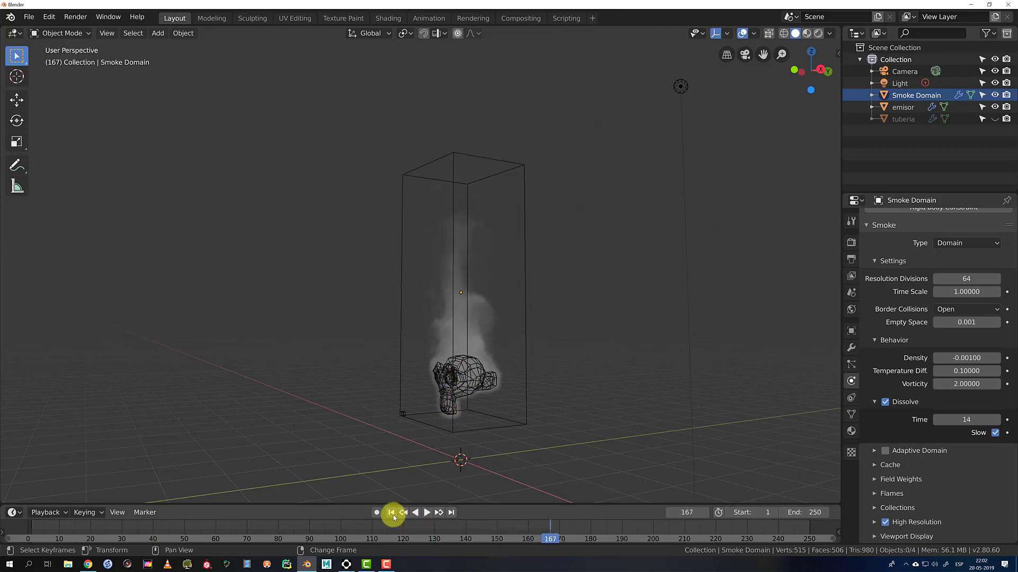
{"action": "left_click", "coordinate": [391, 512]}
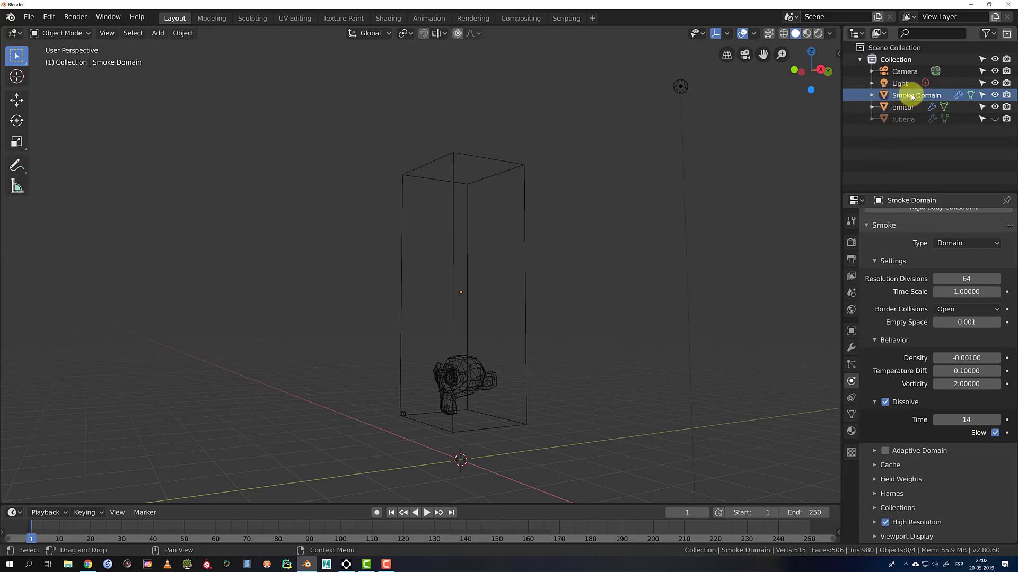
Select the emisor object, preview its smoke by playing the simulation briefly, and change its Smoke Color to a muted greyish purple
{"action": "left_click", "coordinate": [900, 108]}
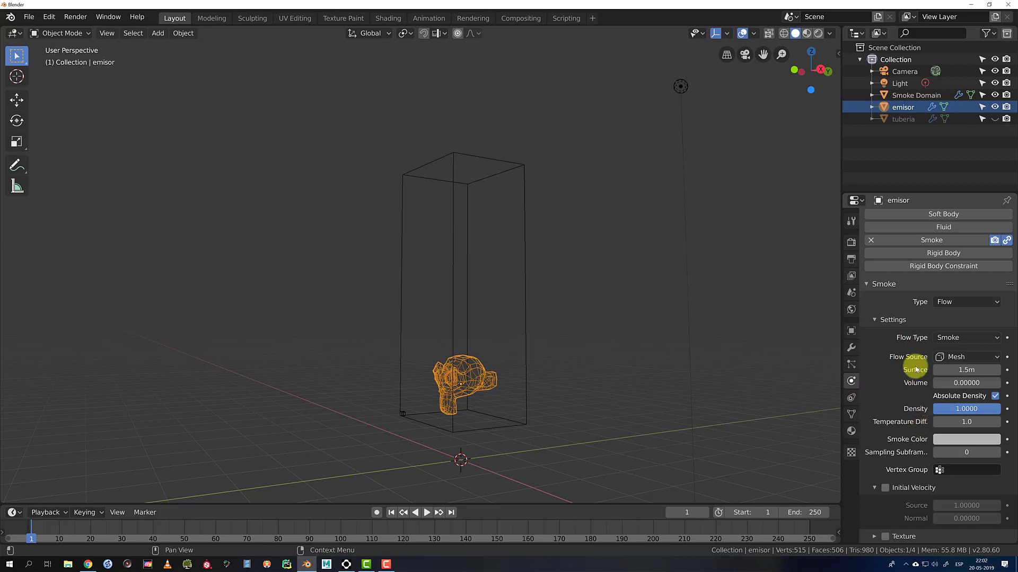
{"action": "scroll", "coordinate": [894, 399], "scroll_direction": "up", "scroll_amount": 1}
{"action": "scroll", "coordinate": [895, 403], "scroll_direction": "down", "scroll_amount": 1}
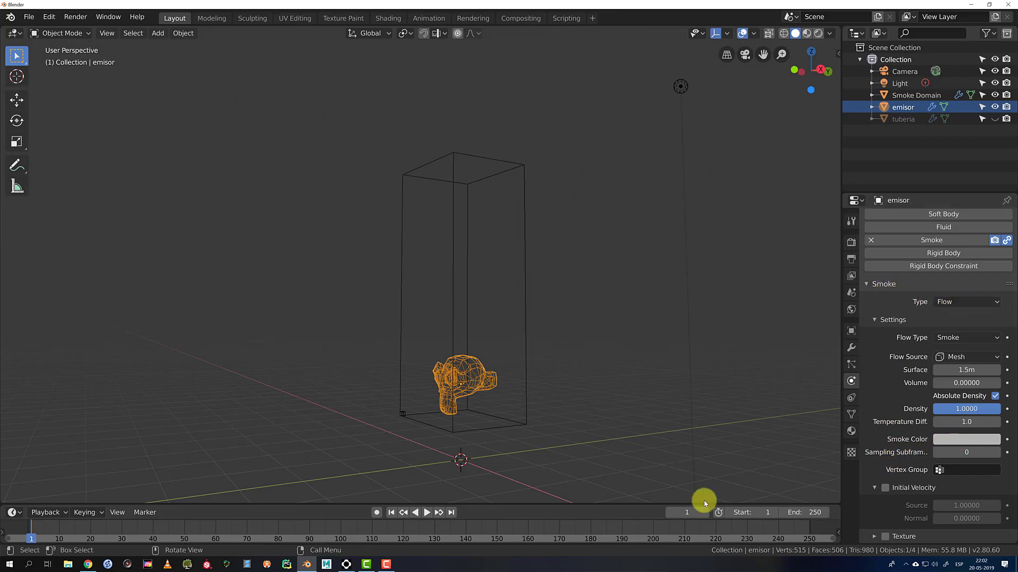
{"action": "left_click", "coordinate": [427, 513]}
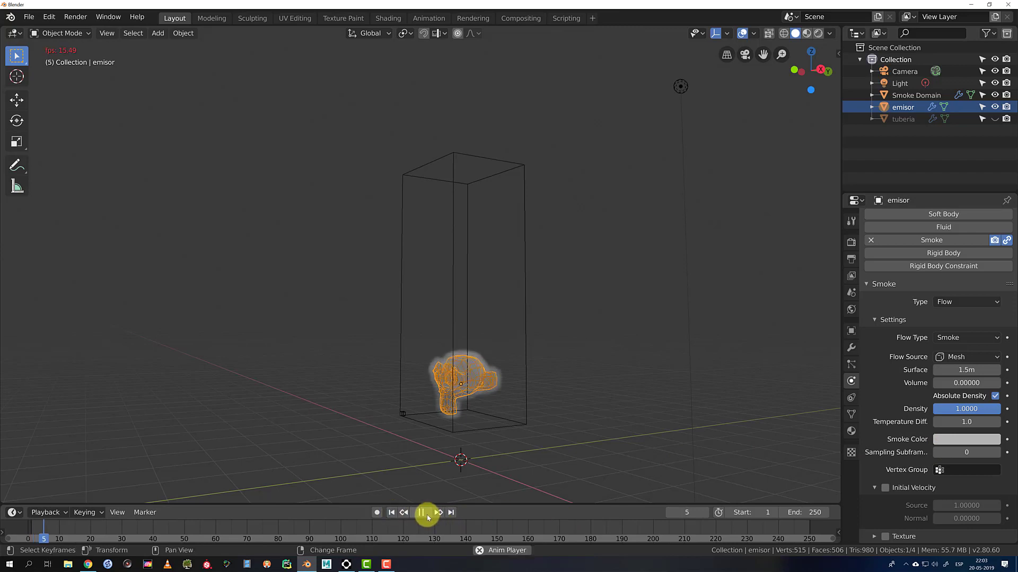
{"action": "left_click", "coordinate": [427, 517]}
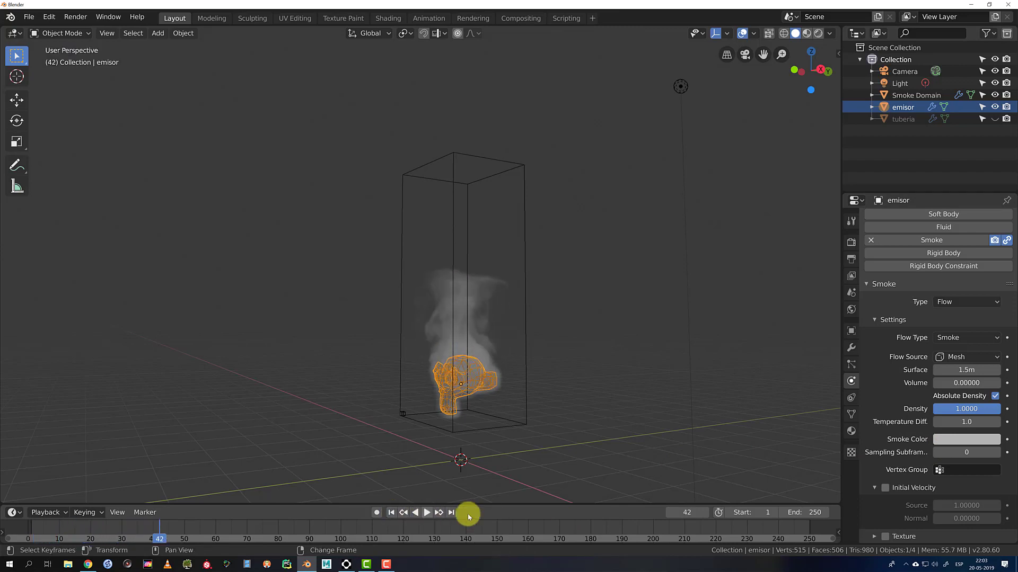
{"action": "left_click", "coordinate": [981, 440]}
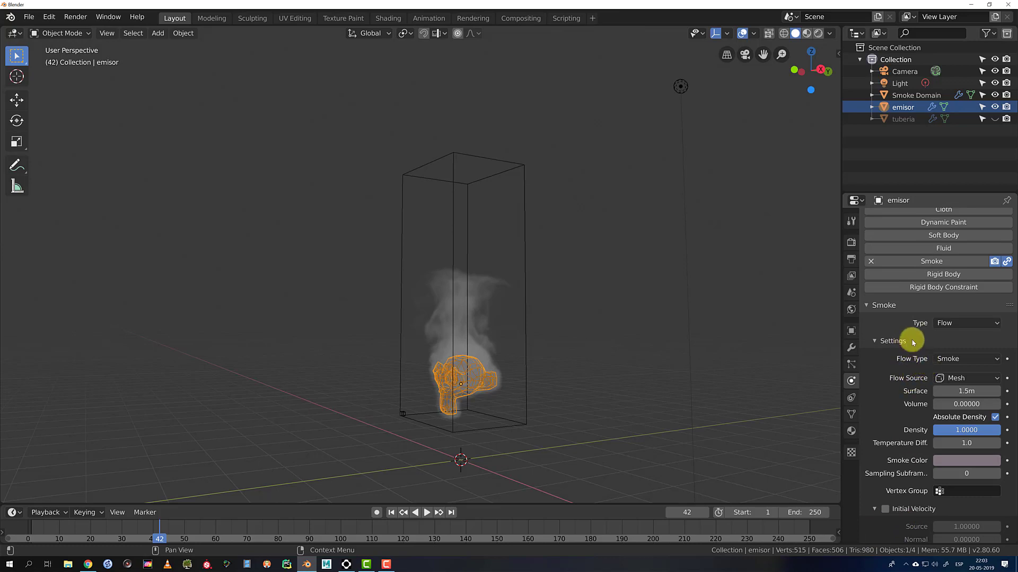
Set the emitter's Flow Type to Fire + Smoke and replay the simulation from frame 1, stopping it once the flames have developed
{"action": "left_click", "coordinate": [958, 360]}
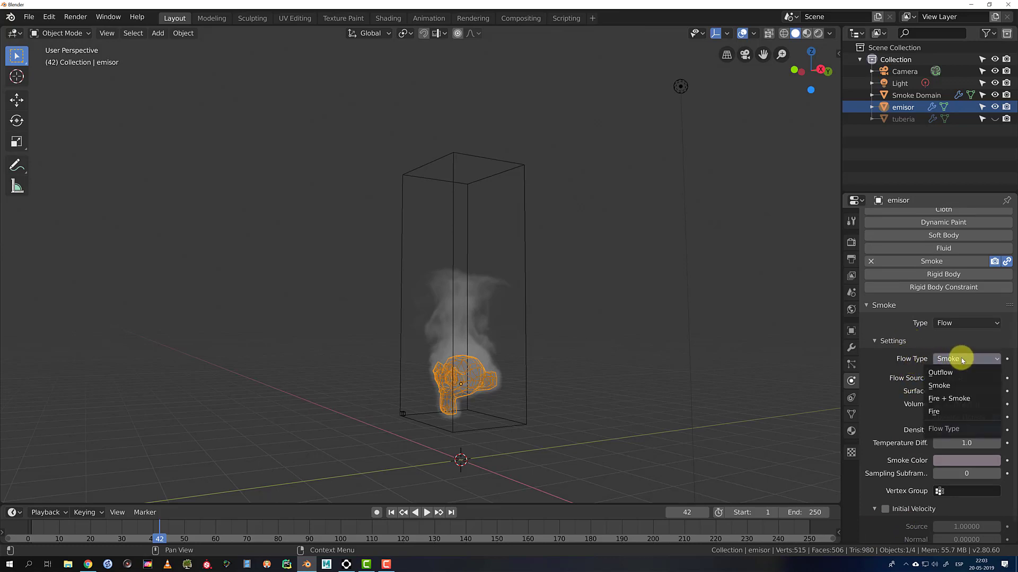
{"action": "left_click", "coordinate": [946, 400]}
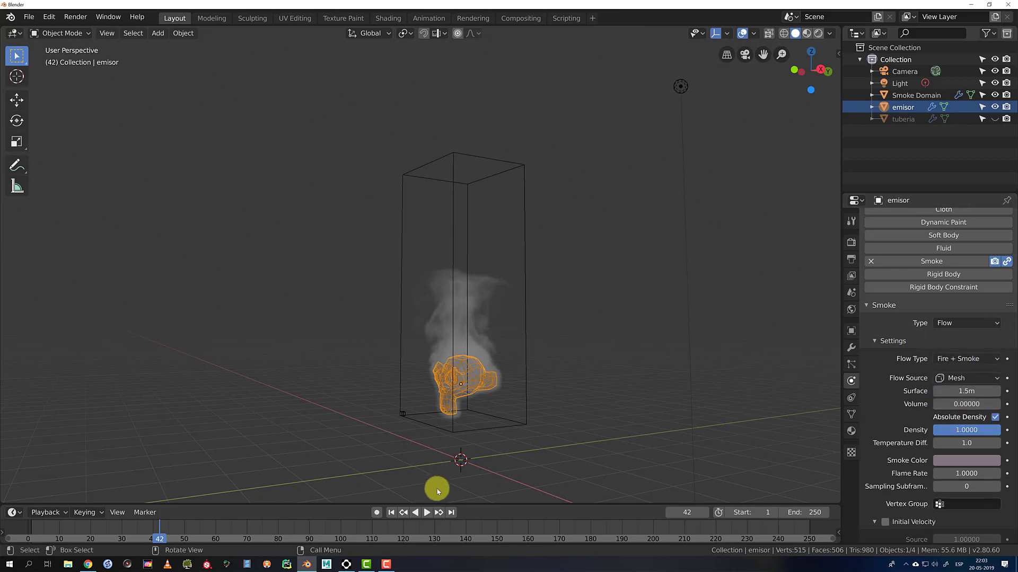
{"action": "left_click", "coordinate": [391, 512]}
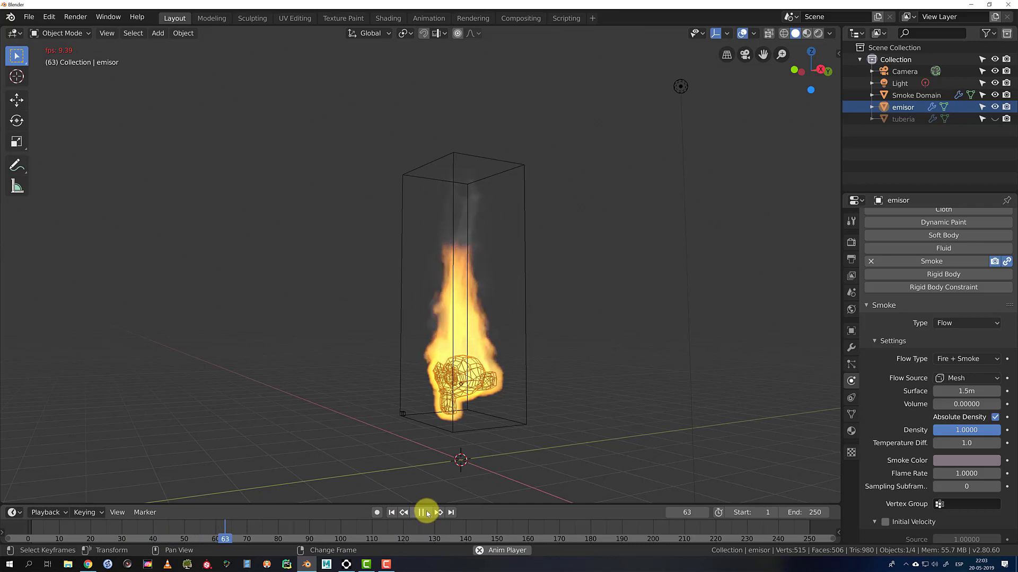
{"action": "left_click", "coordinate": [428, 512]}
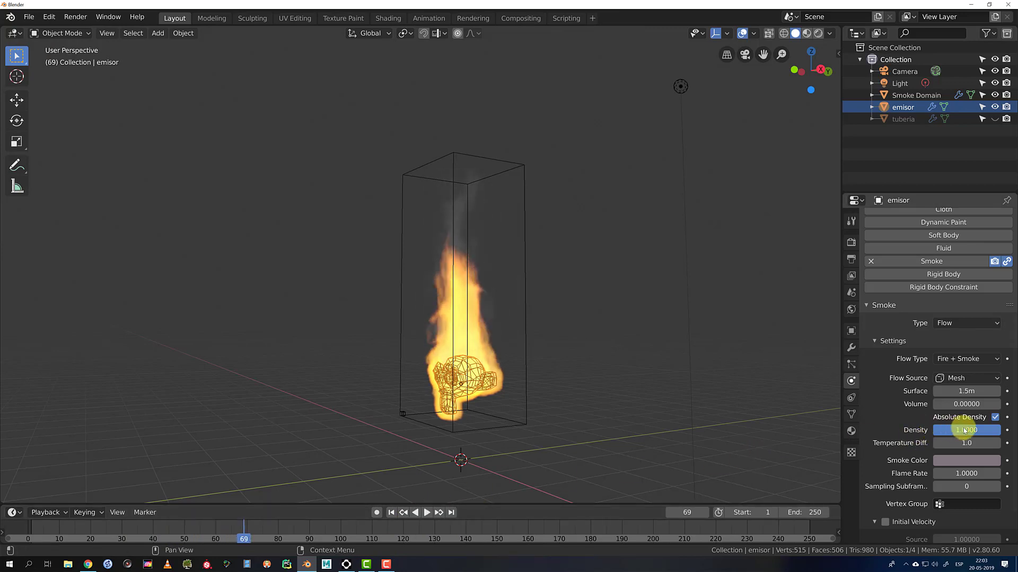
Try disabling Absolute Density and setting the emitter's Density to 0.5290, and replay the simulation from frame 1
{"action": "key", "text": "Return"}
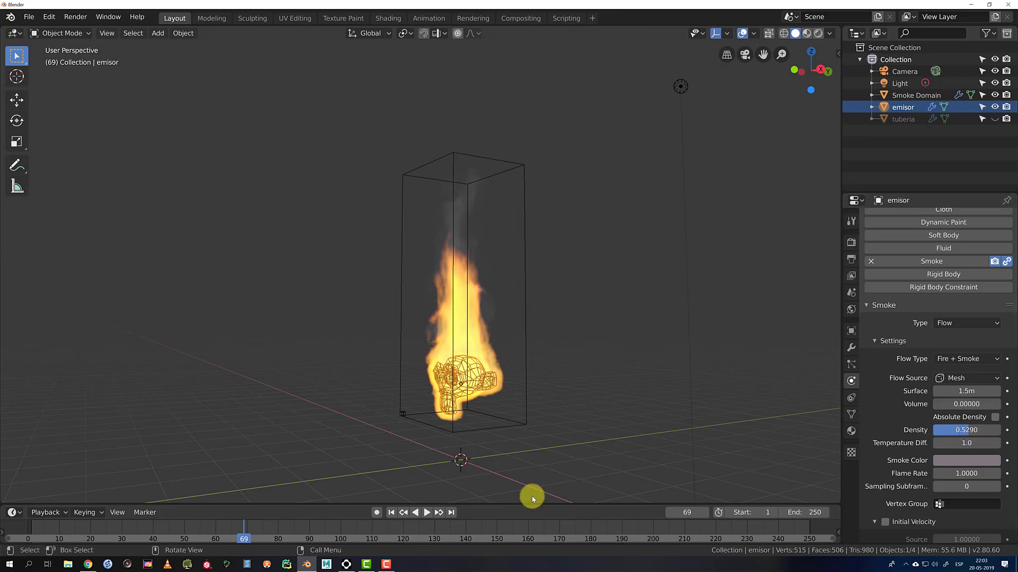
{"action": "left_click", "coordinate": [391, 513]}
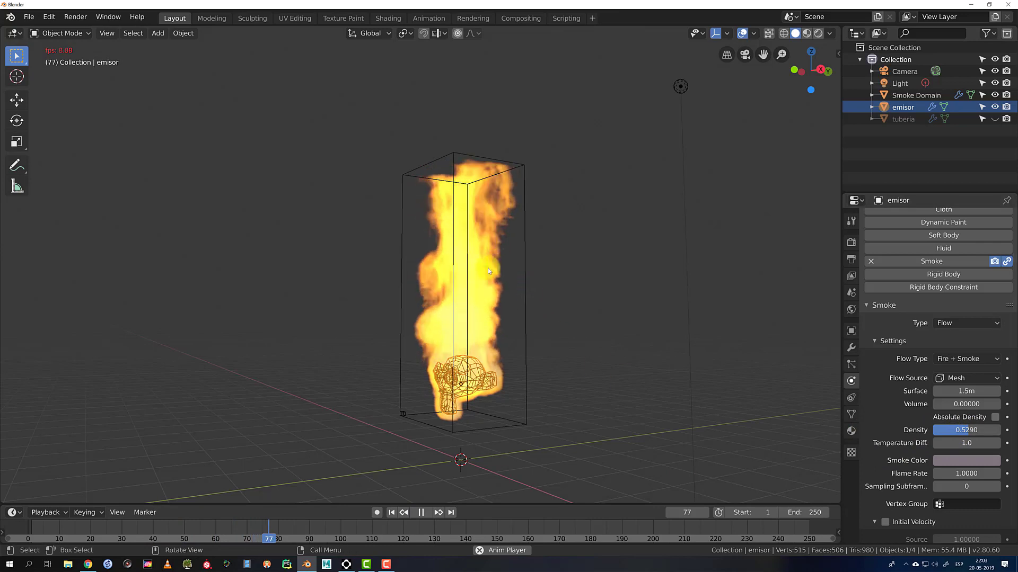
{"action": "left_click", "coordinate": [421, 513]}
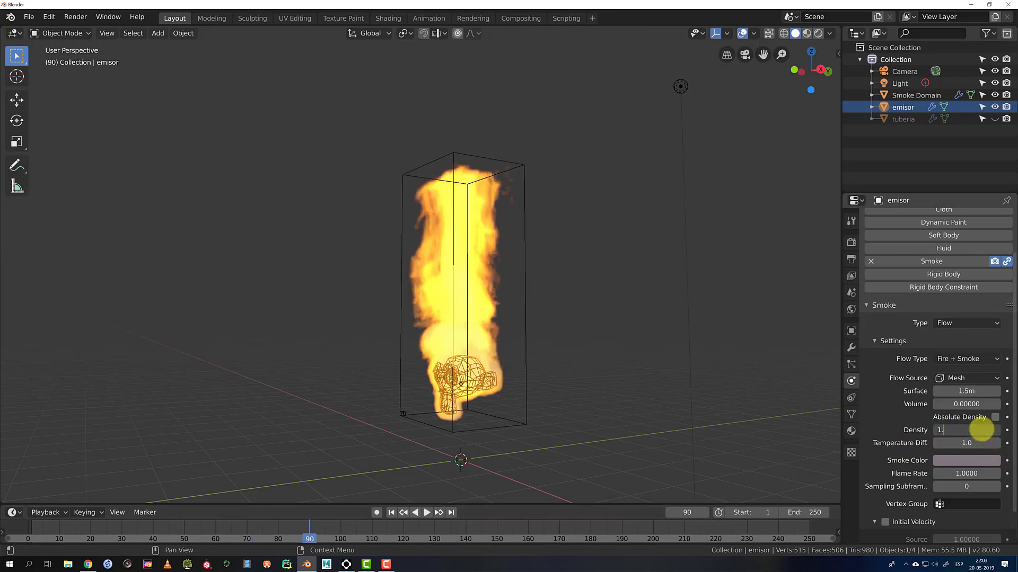
Set the emitter's Density to 1 with Absolute Density still disabled, and replay the simulation from frame 1
{"action": "key", "text": "Escape"}
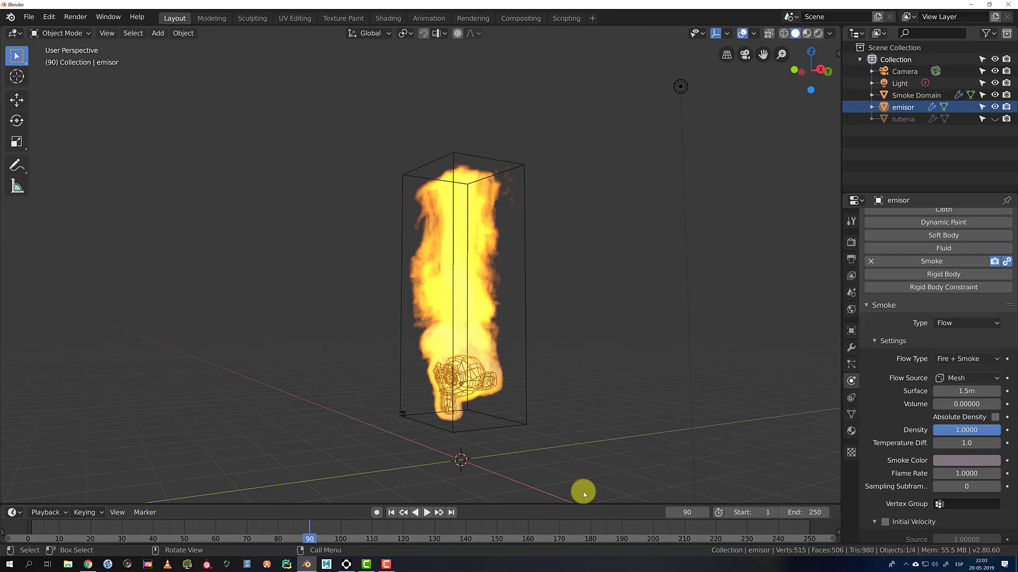
{"action": "left_click", "coordinate": [391, 513]}
{"action": "left_click", "coordinate": [426, 513]}
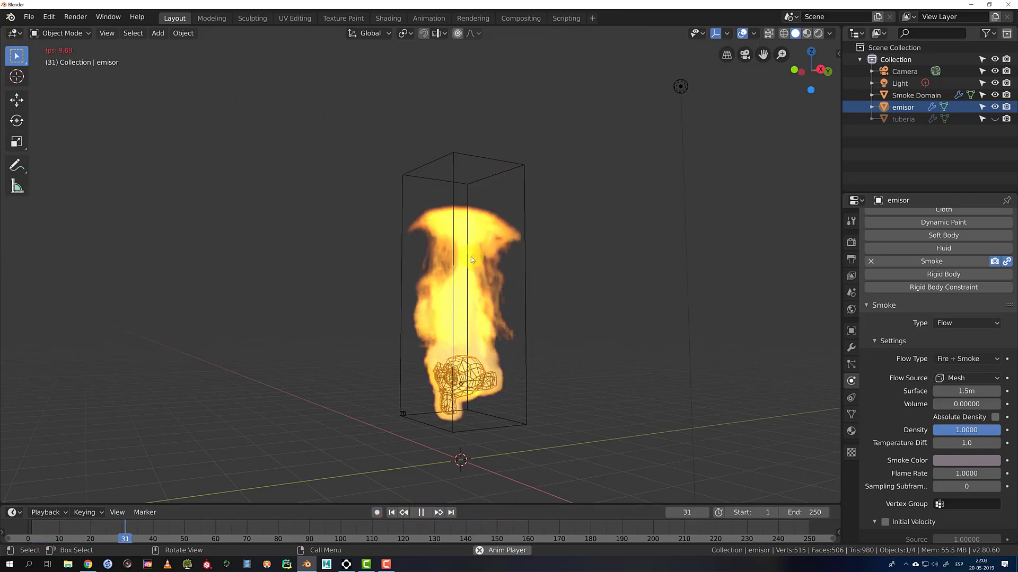
{"action": "left_click", "coordinate": [421, 512]}
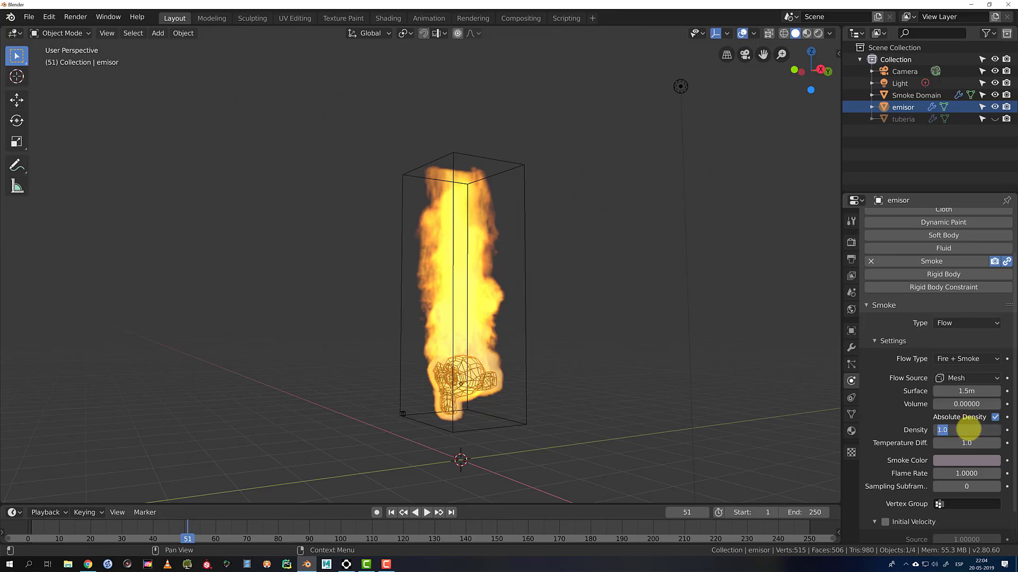
Re-enable Absolute Density on the emitter with Density 1 and replay the simulation from frame 1
{"action": "key", "text": "Return"}
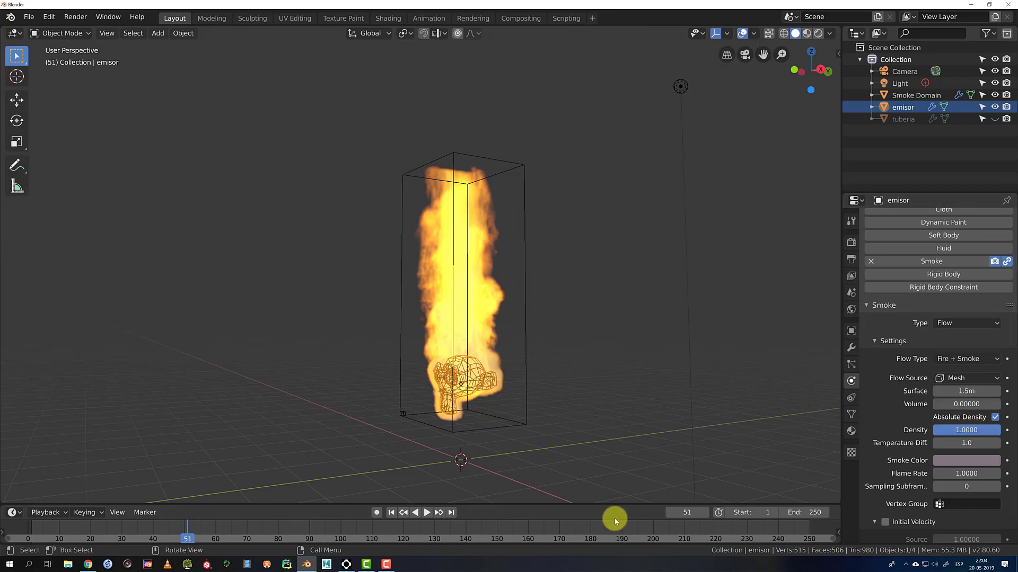
{"action": "left_click", "coordinate": [391, 513]}
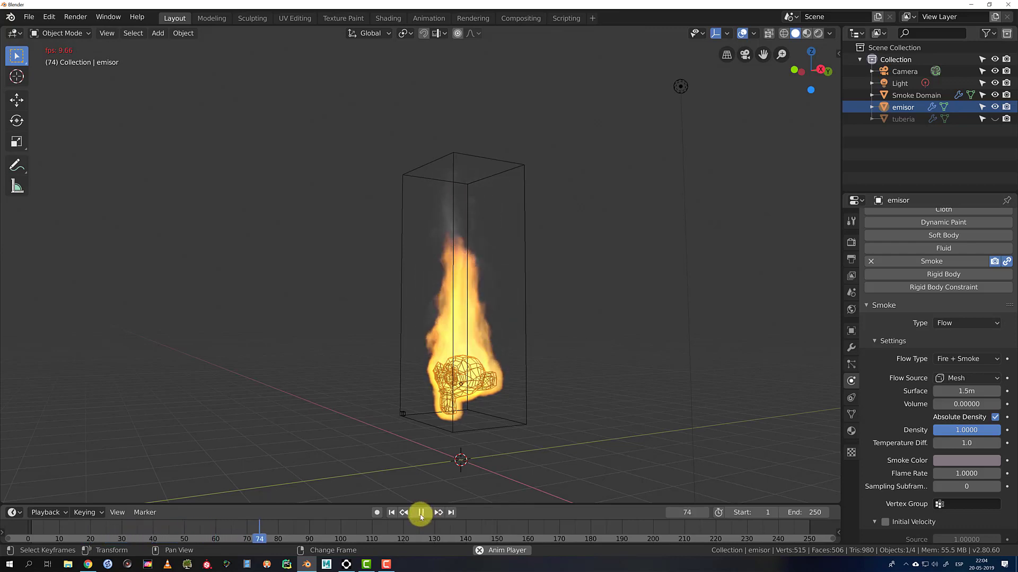
{"action": "left_click", "coordinate": [423, 517]}
Deselect the emitter, unhide the tuberia pipe, and replay the simulation from frame 1 to check the fire rising from the pipe
{"action": "left_click", "coordinate": [633, 353]}
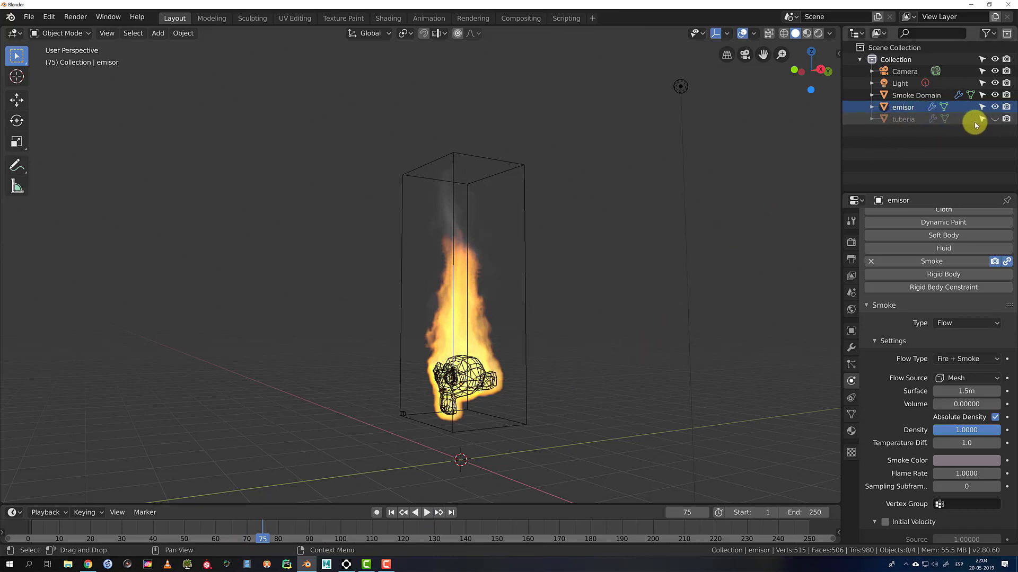
{"action": "left_click", "coordinate": [994, 119]}
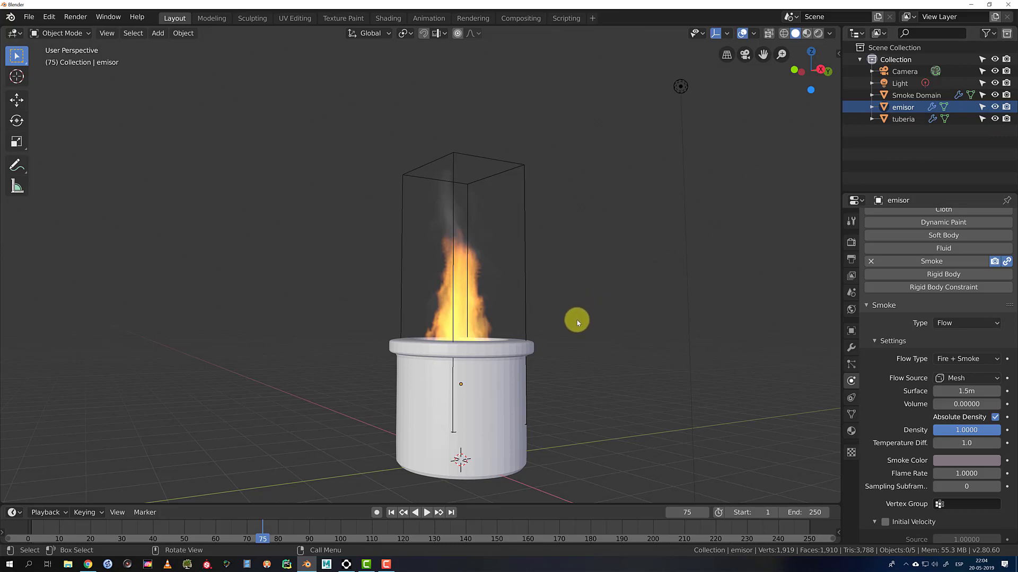
{"action": "middle_click_drag", "start_coordinate": [580, 325], "coordinate": [554, 466]}
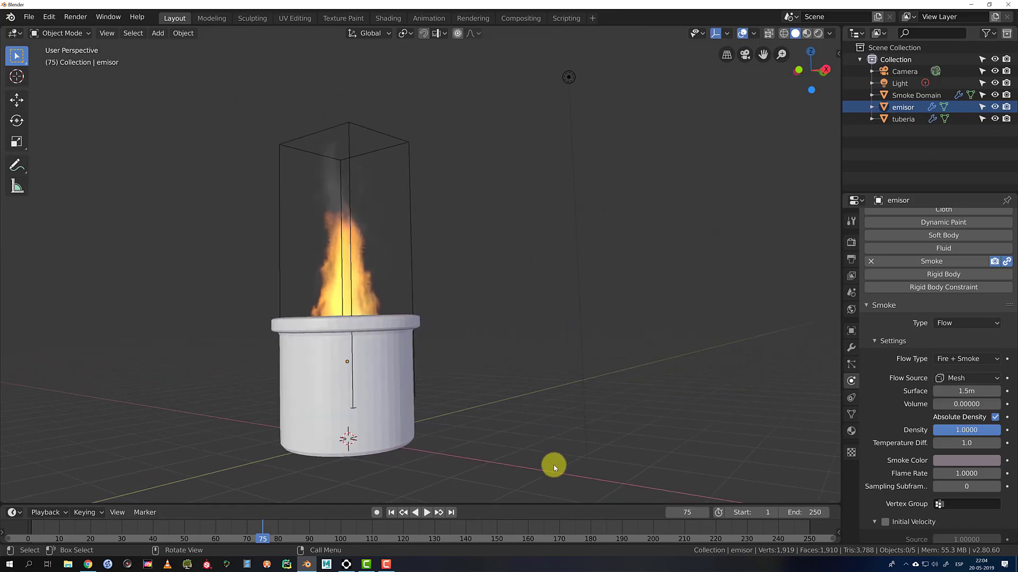
{"action": "left_click", "coordinate": [391, 513]}
{"action": "left_click", "coordinate": [424, 512]}
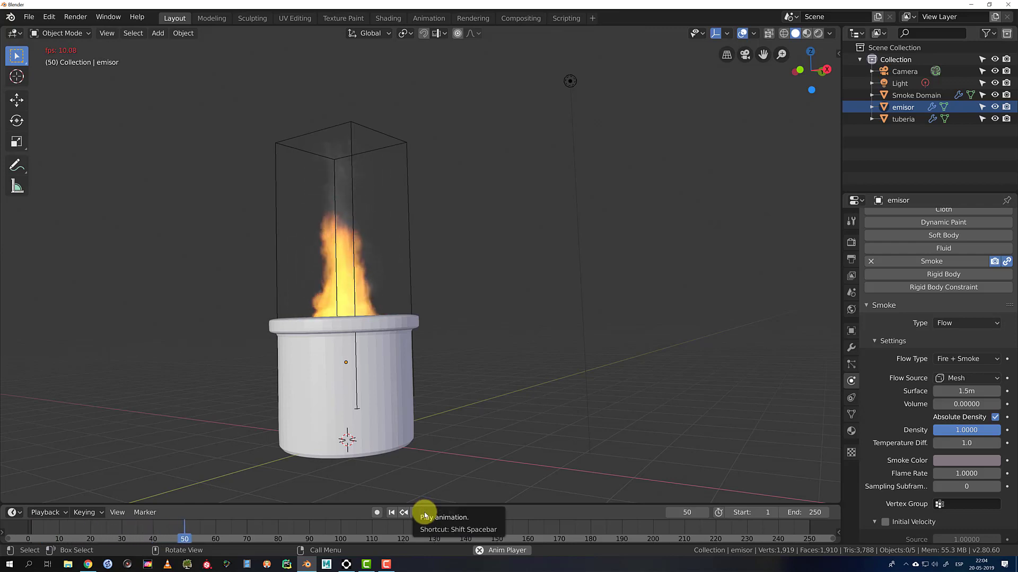
{"action": "left_click", "coordinate": [424, 513]}
Switch the viewport shading to LookDev to view the pipe with its material from a front-facing angle
{"action": "mouse_move", "coordinate": [441, 309]}
{"action": "middle_mouse_down"}
{"action": "mouse_move", "coordinate": [469, 310]}
{"action": "mouse_move", "coordinate": [552, 268]}
{"action": "mouse_move", "coordinate": [686, 166]}
{"action": "middle_mouse_up"}
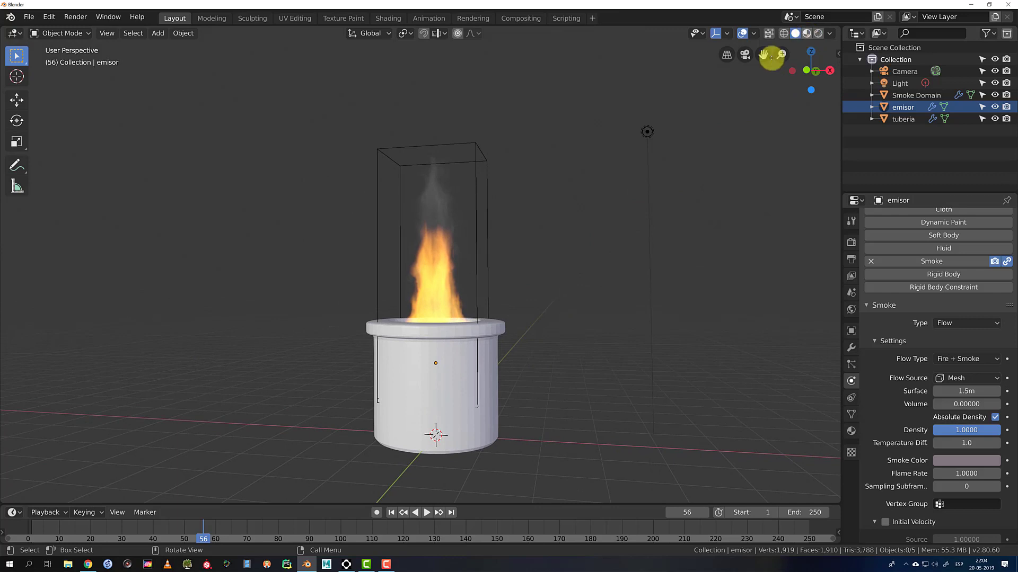
{"action": "key", "text": "z"}
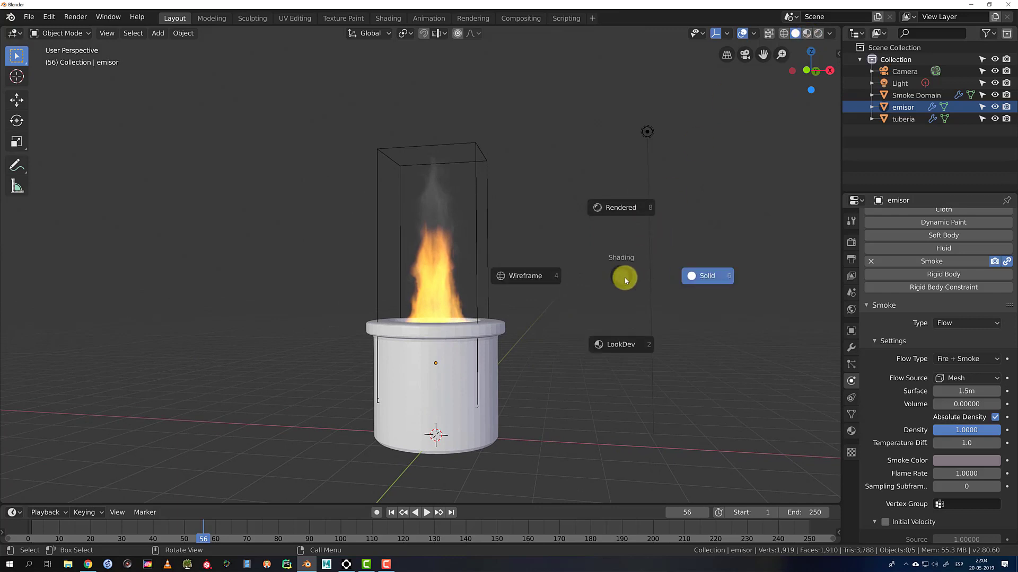
{"action": "left_click", "coordinate": [616, 346]}
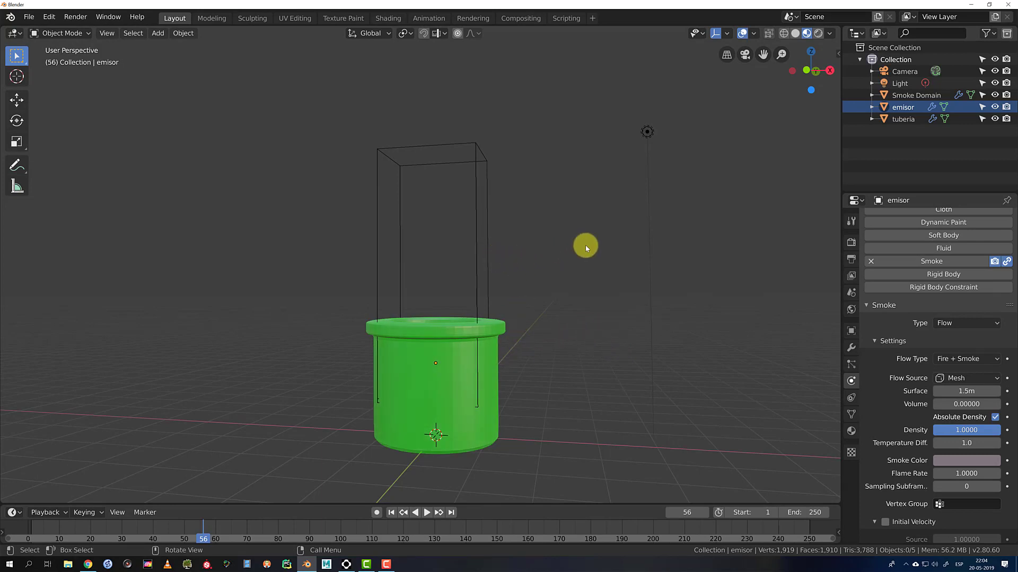
Enable Volumetric in the scene's Eevee render settings
{"action": "left_click", "coordinate": [852, 243]}
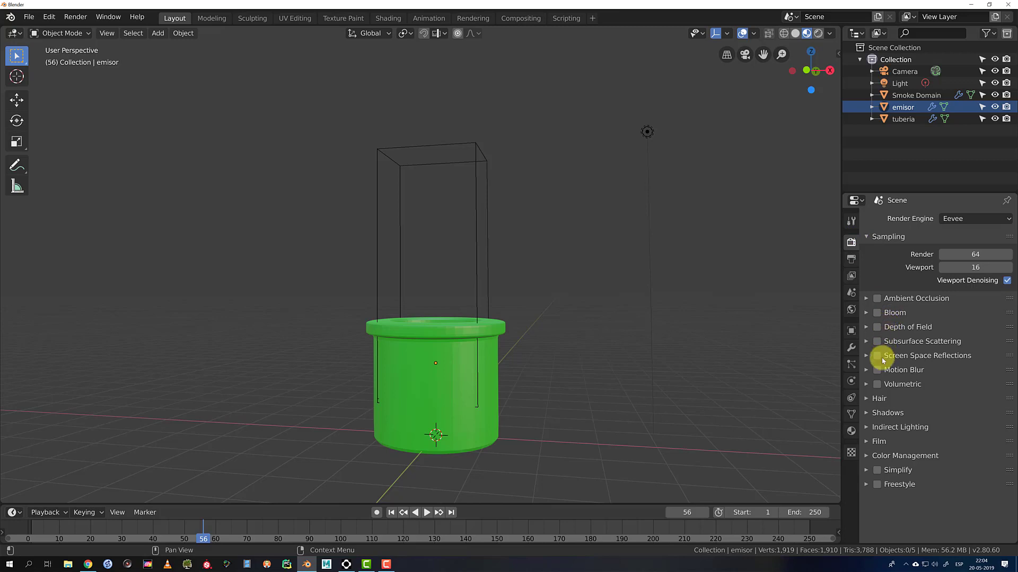
{"action": "left_click", "coordinate": [866, 385]}
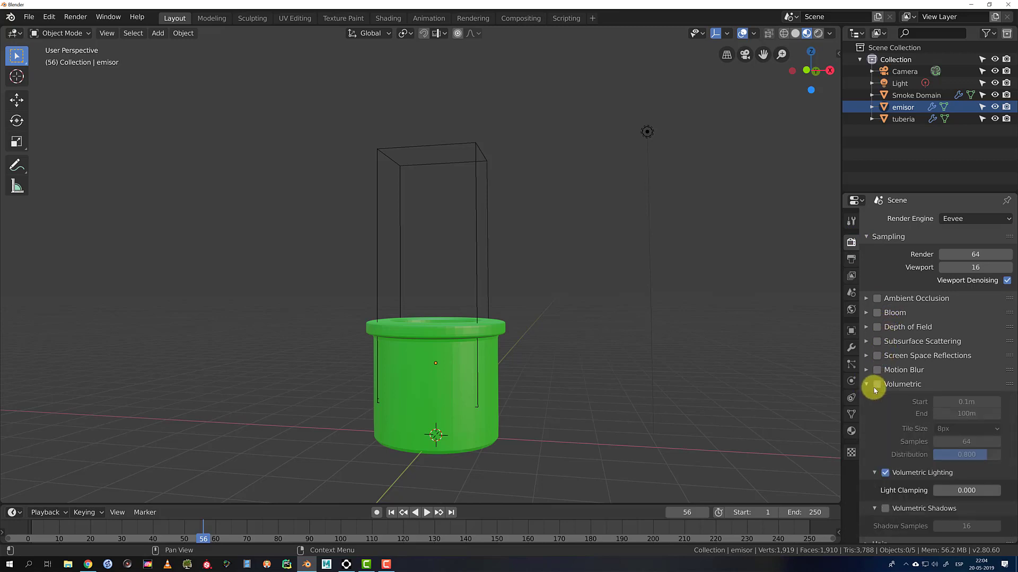
{"action": "left_click", "coordinate": [877, 386]}
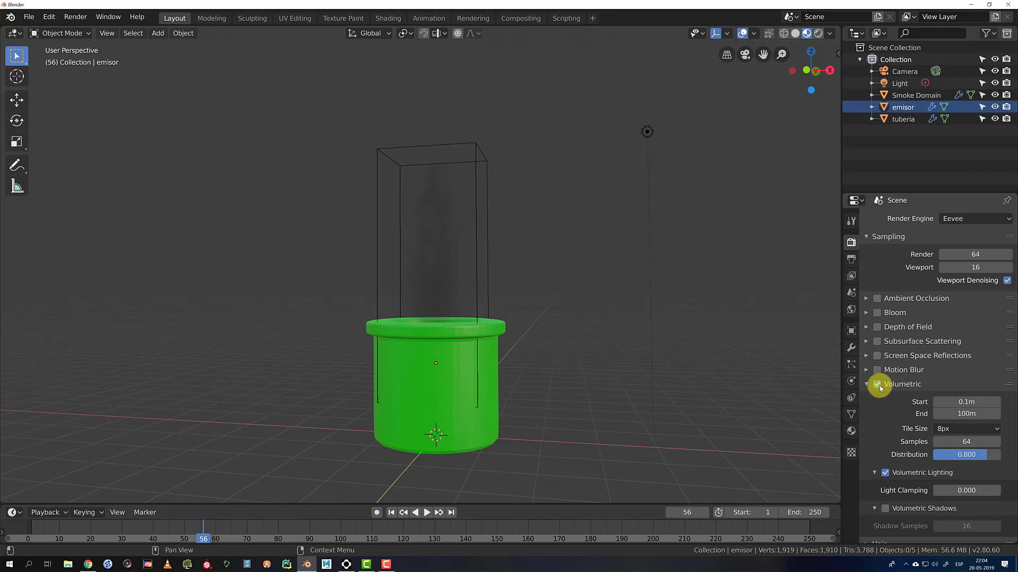
Turn on Volumetric Shadows and set the volumetric samples to 128
{"action": "scroll", "coordinate": [879, 394], "scroll_direction": "down", "scroll_amount": 2}
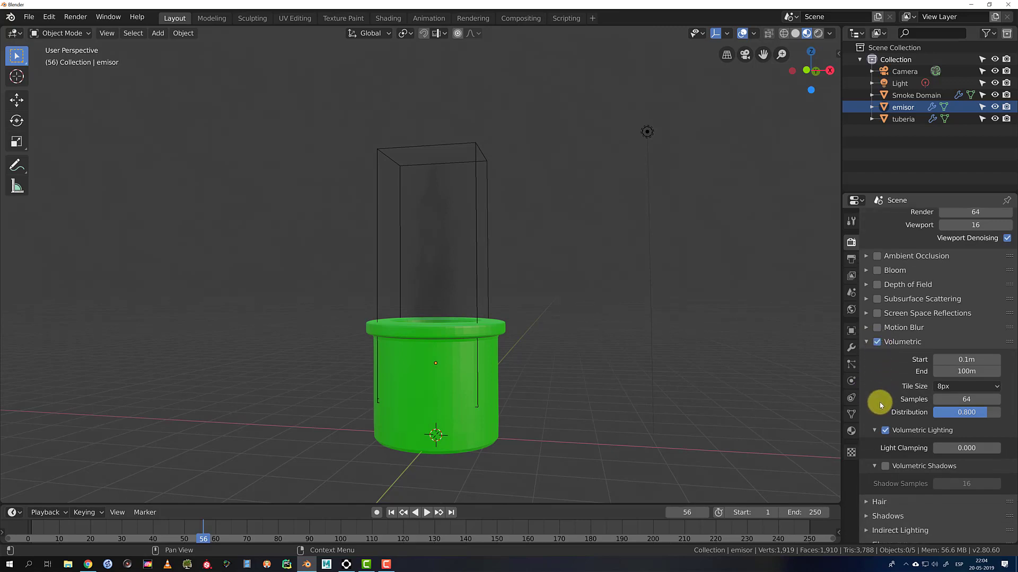
{"action": "scroll", "coordinate": [880, 405], "scroll_direction": "down", "scroll_amount": 2}
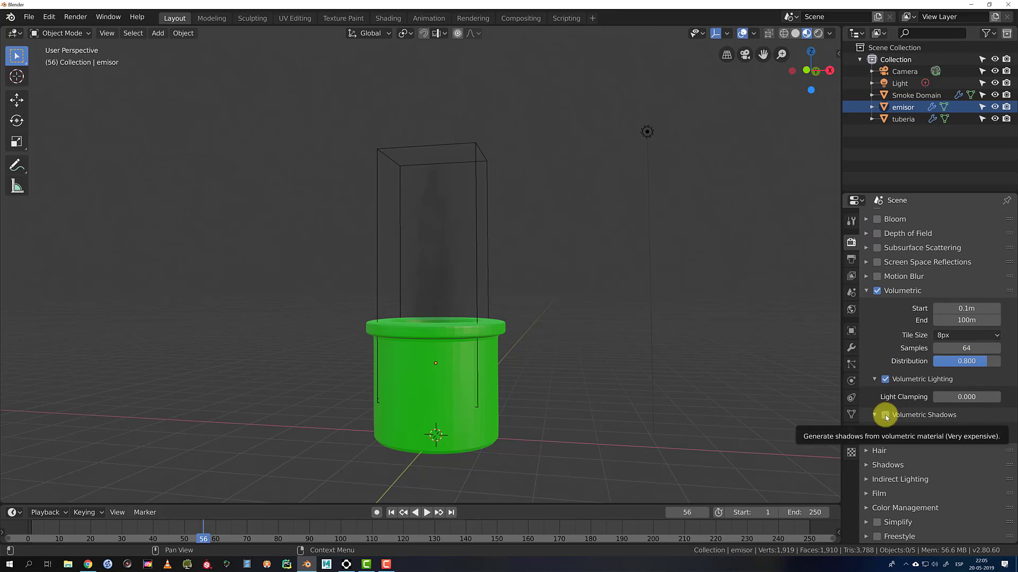
{"action": "left_click", "coordinate": [885, 415]}
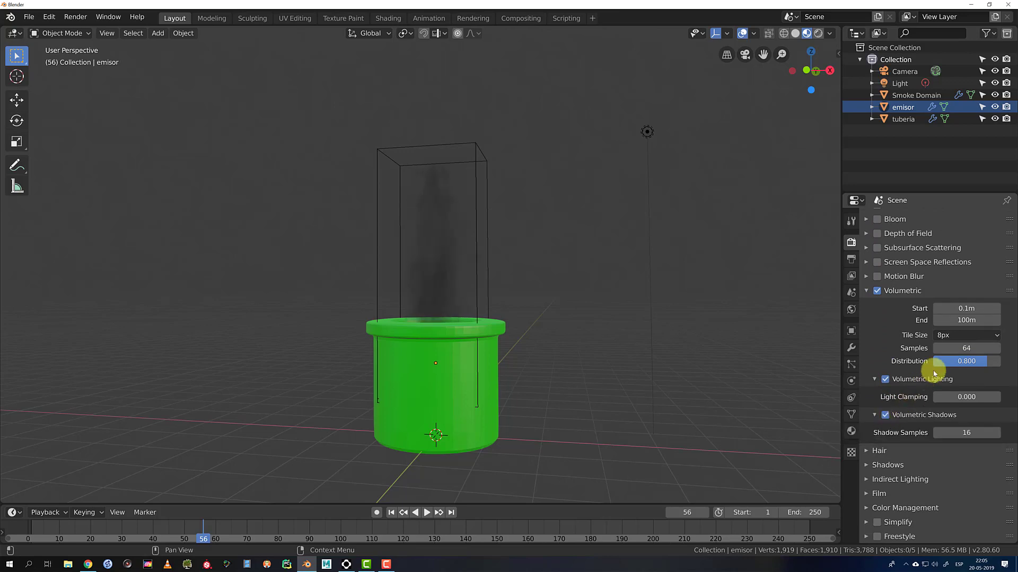
{"action": "type", "text": "128"}
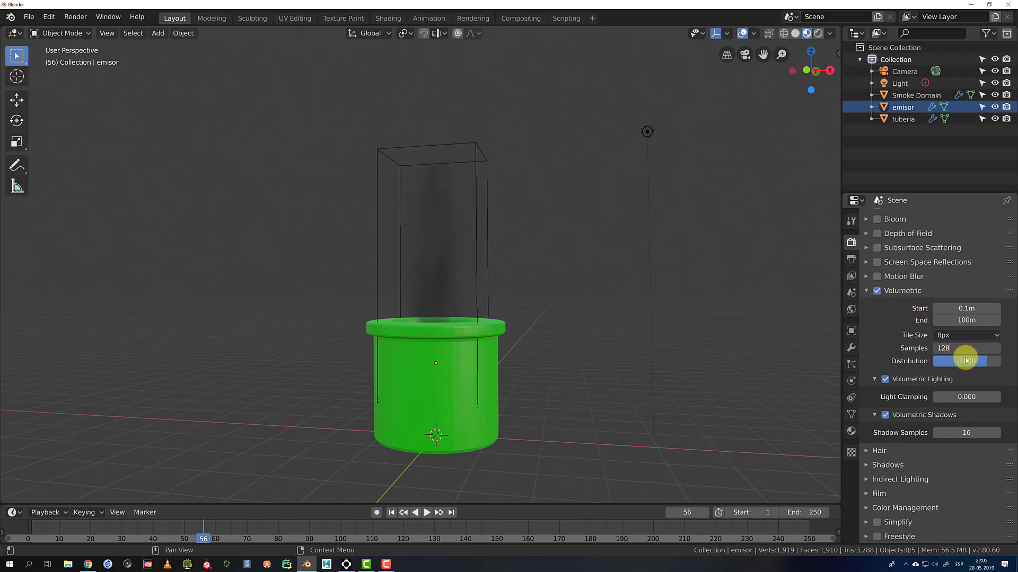
{"action": "key", "text": "Return"}
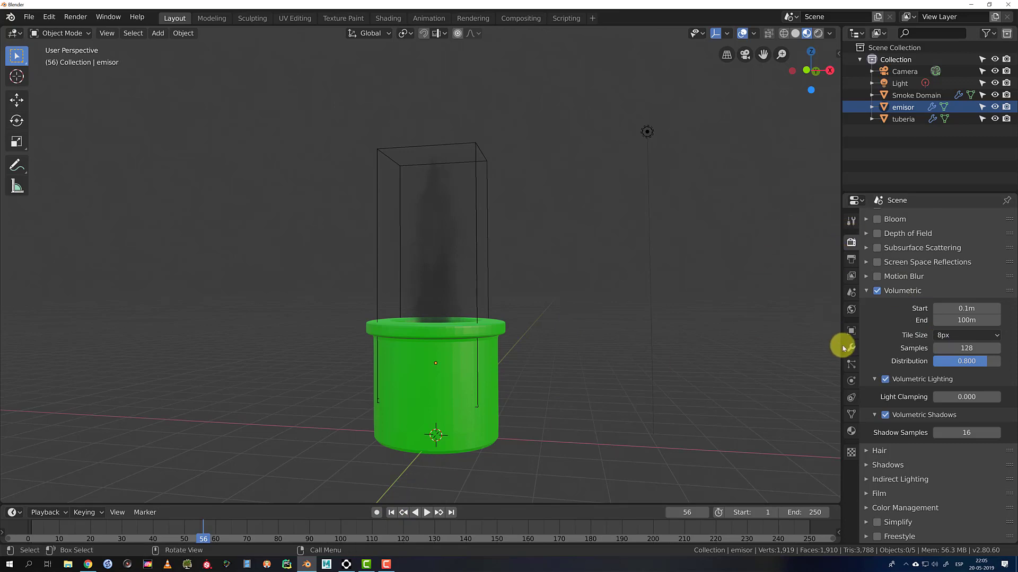
Set the volume density of the Smoke Domain's material to 20
{"action": "left_click", "coordinate": [477, 214]}
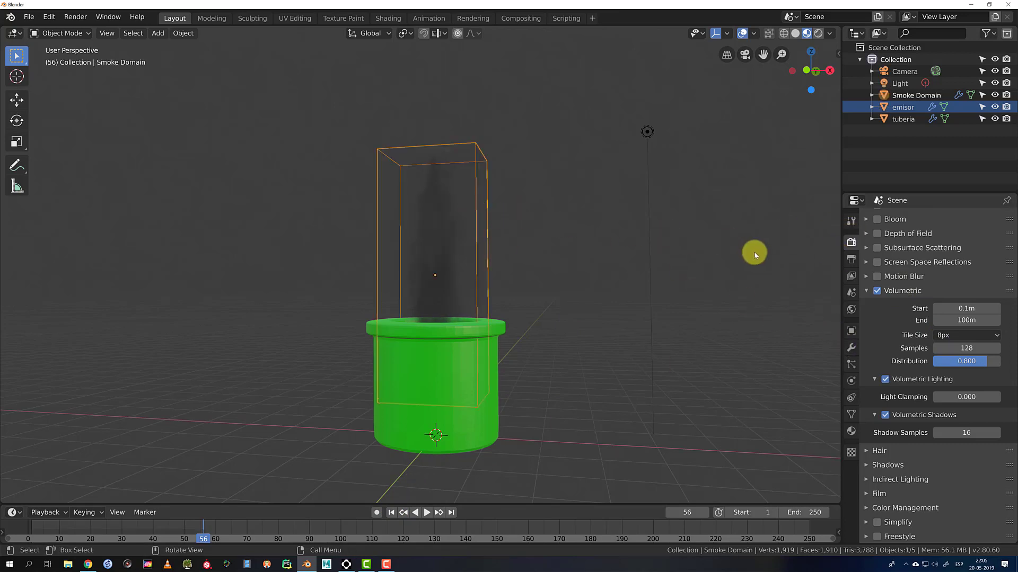
{"action": "left_click", "coordinate": [852, 432]}
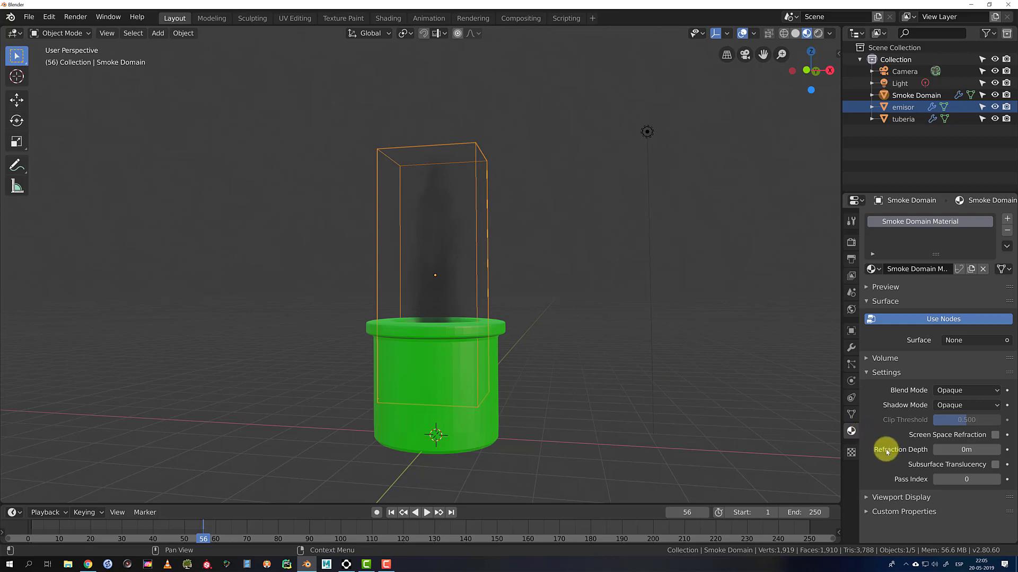
{"action": "left_click", "coordinate": [868, 359]}
{"action": "scroll", "coordinate": [876, 404], "scroll_direction": "down", "scroll_amount": 5}
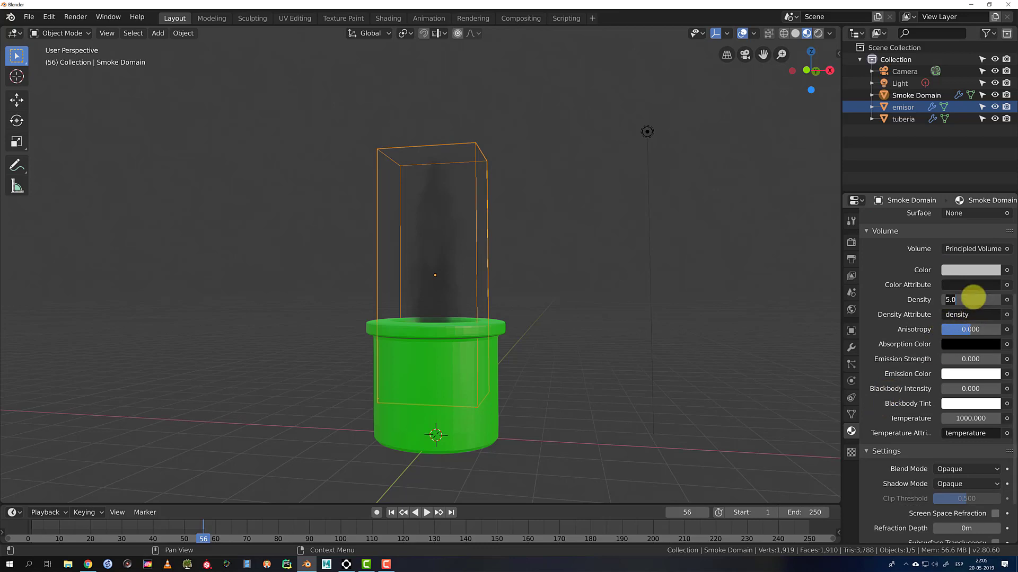
{"action": "key", "text": "Return"}
{"action": "key", "text": "Return"}
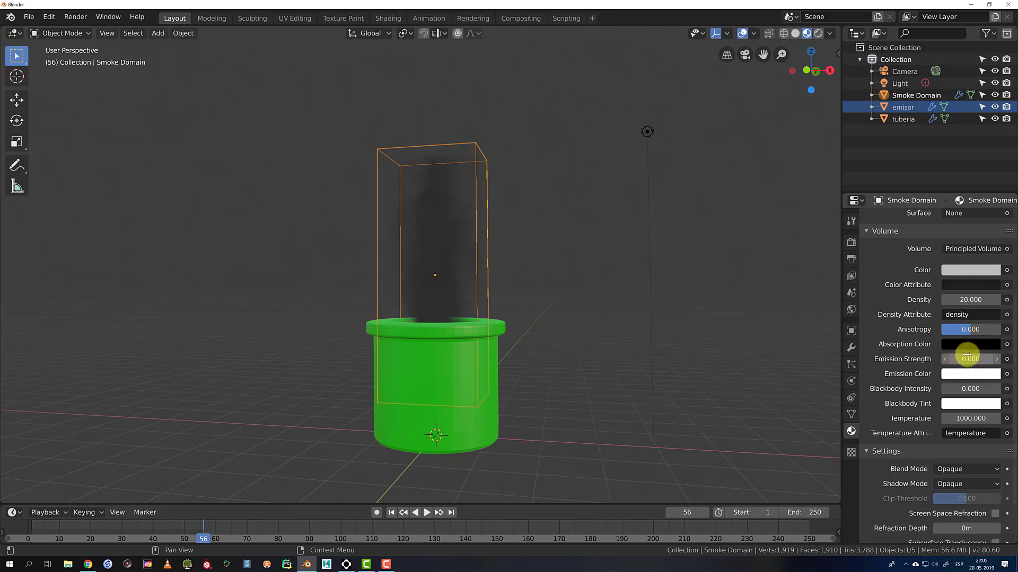
Try an emission strength of 0.01 on the smoke volume and reset it to 0
{"action": "mouse_move", "coordinate": [967, 355]}
{"action": "left_mouse_down"}
{"action": "mouse_move", "coordinate": [995, 359]}
{"action": "mouse_move", "coordinate": [957, 360]}
{"action": "left_mouse_up"}
{"action": "key", "text": "Return"}
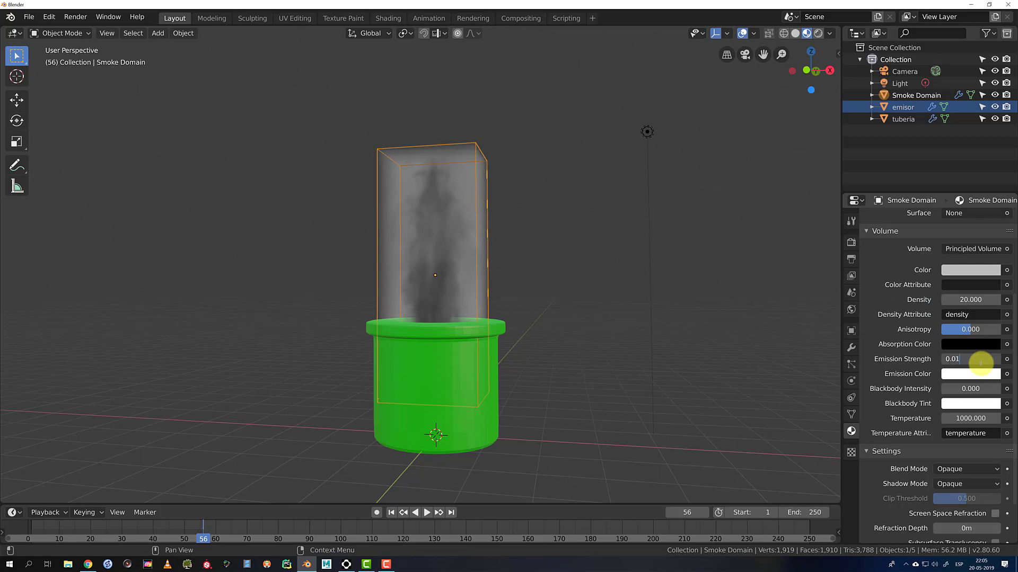
{"action": "key", "text": "Return"}
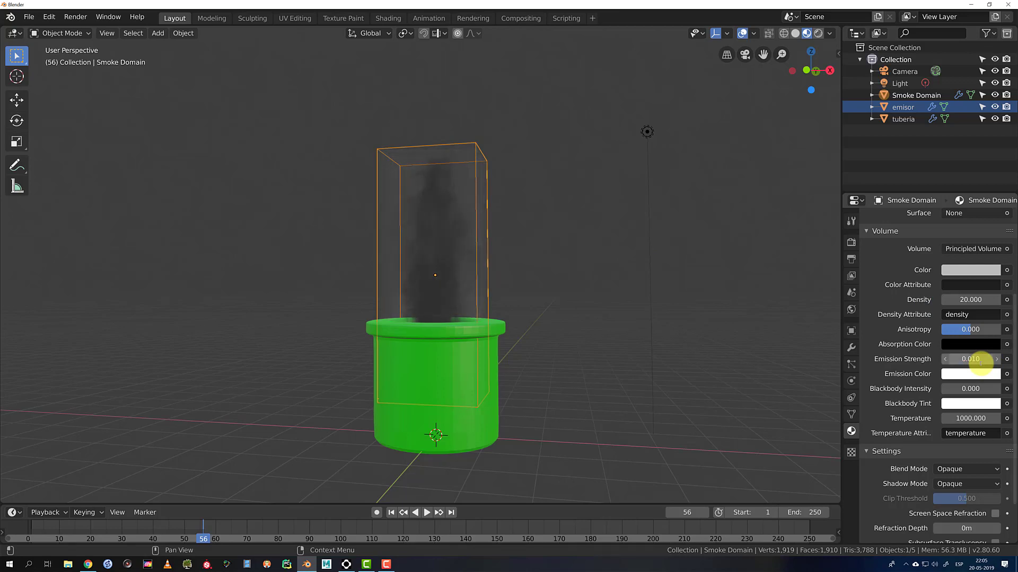
{"action": "key", "text": "Return"}
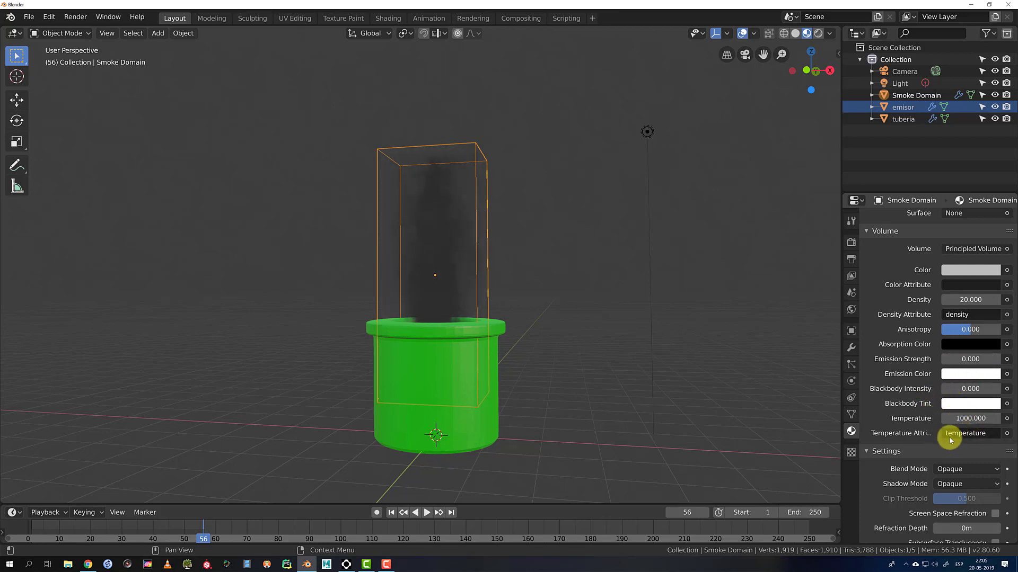
Play the smoke animation from the first frame and stop it at frame 53
{"action": "scroll", "coordinate": [896, 422], "scroll_direction": "down", "scroll_amount": 2}
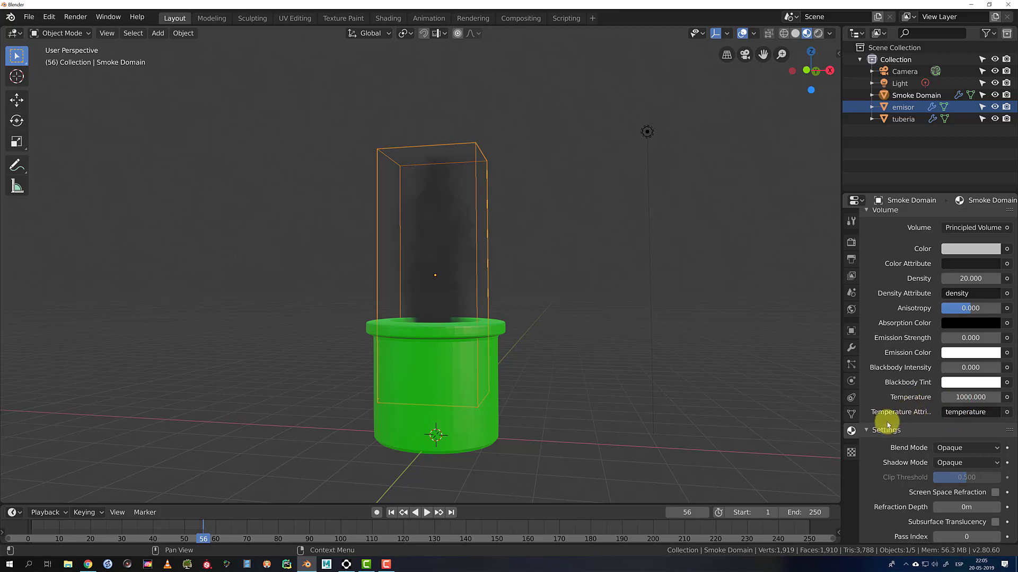
{"action": "left_click", "coordinate": [391, 513]}
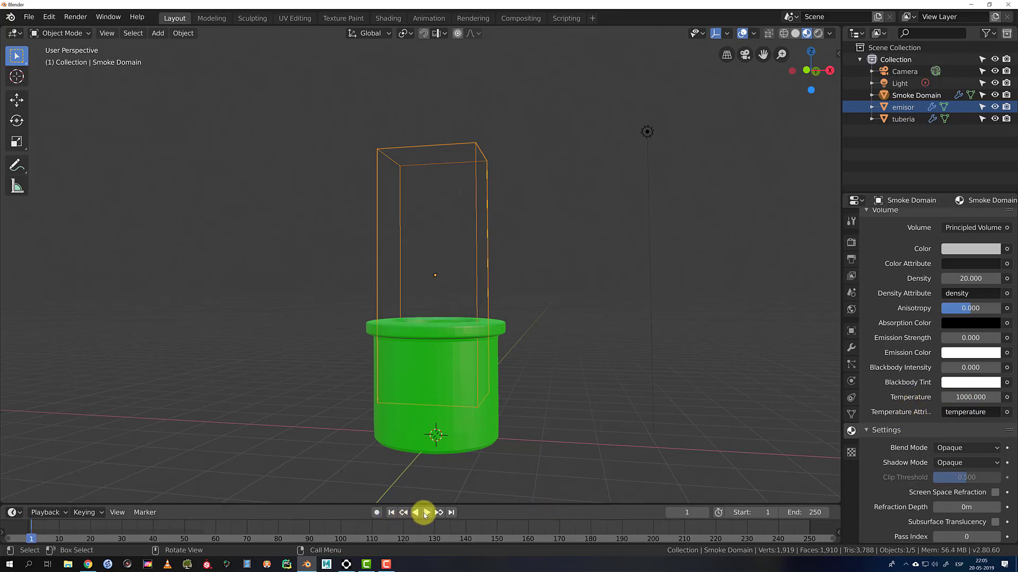
{"action": "left_click", "coordinate": [427, 512]}
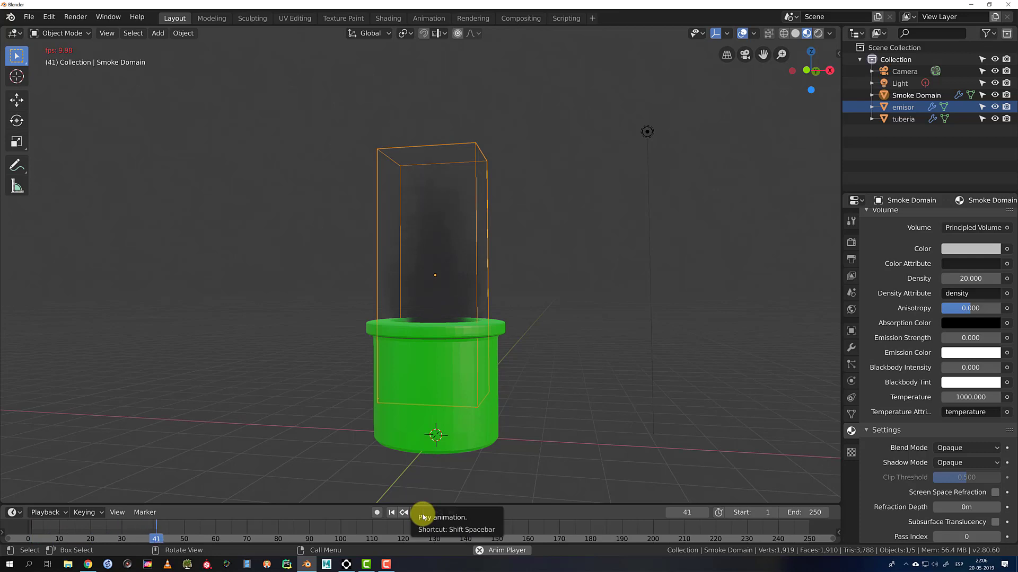
{"action": "left_click", "coordinate": [423, 517]}
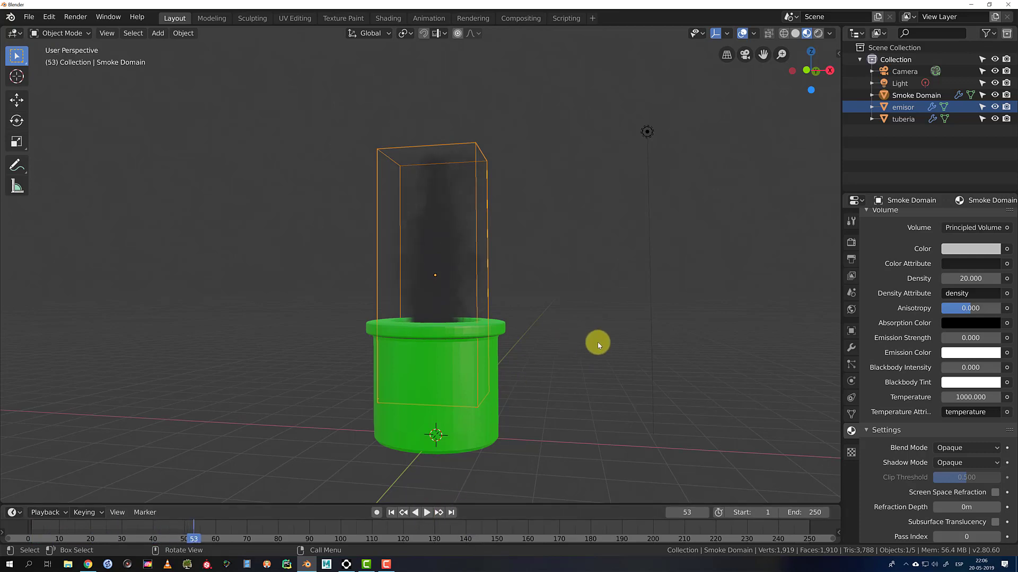
Change the scene light's type to Sun and display the viewport in rendered shading
{"action": "middle_click_drag", "start_coordinate": [597, 343], "coordinate": [571, 363]}
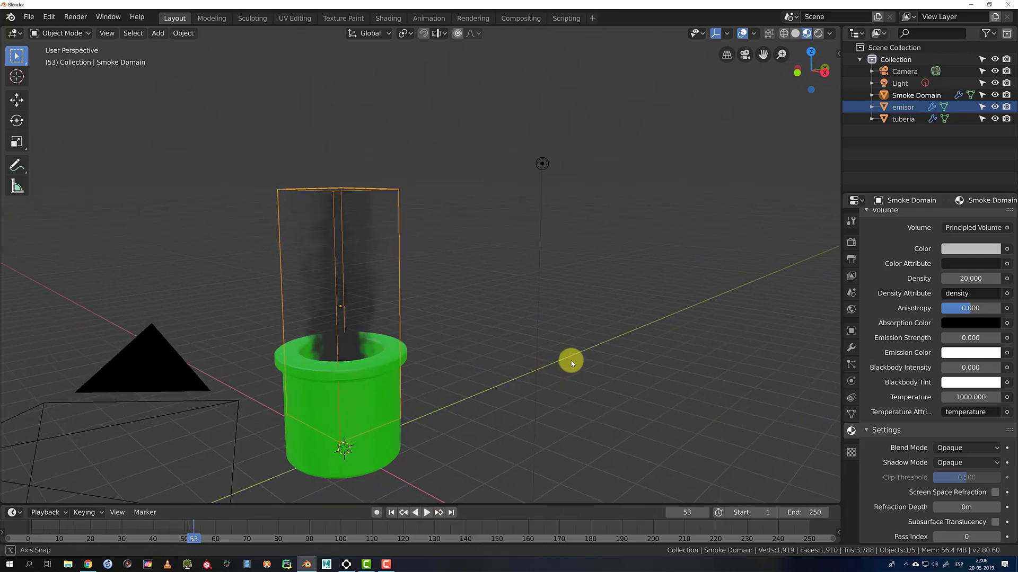
{"action": "left_click", "coordinate": [542, 163]}
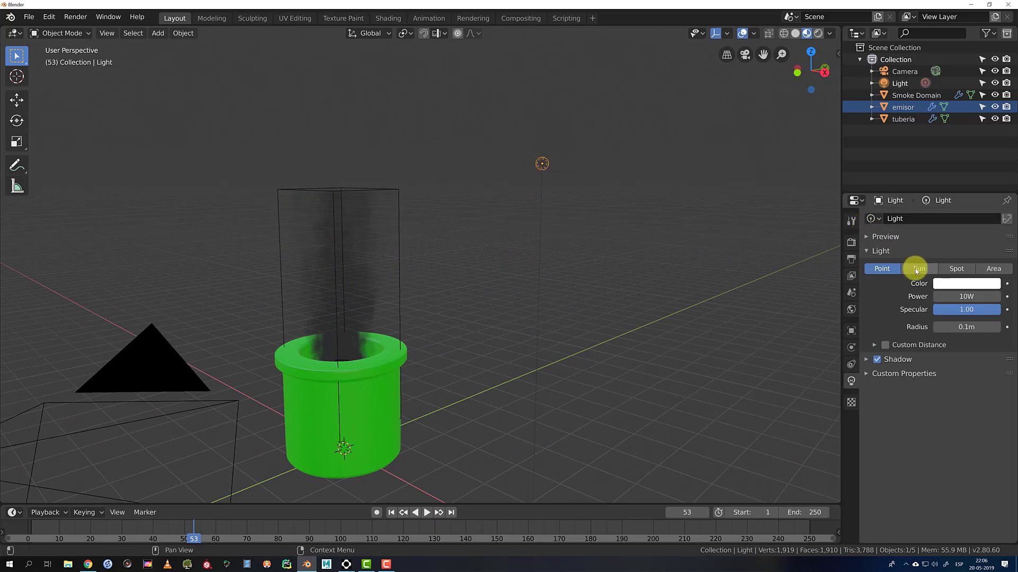
{"action": "left_click", "coordinate": [918, 270]}
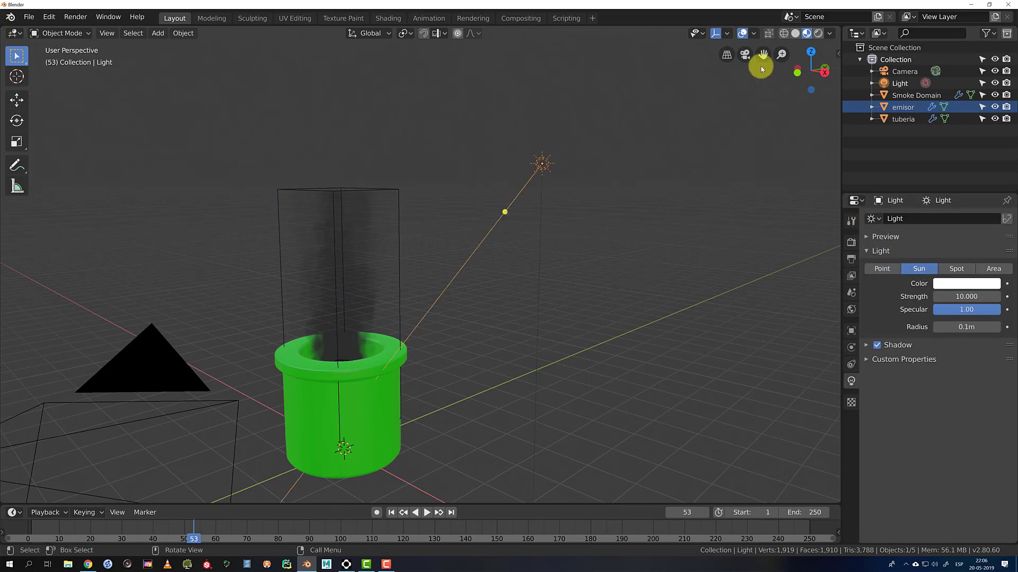
{"action": "left_click", "coordinate": [817, 33]}
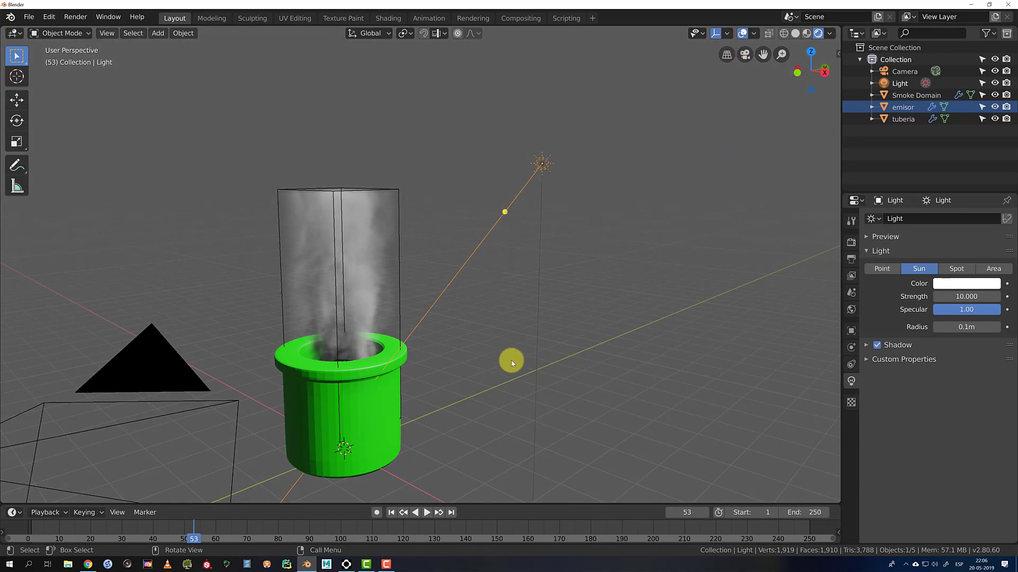
Change the emission color of the Smoke Domain's volume to yellow
{"action": "middle_click_drag", "start_coordinate": [512, 364], "coordinate": [713, 320]}
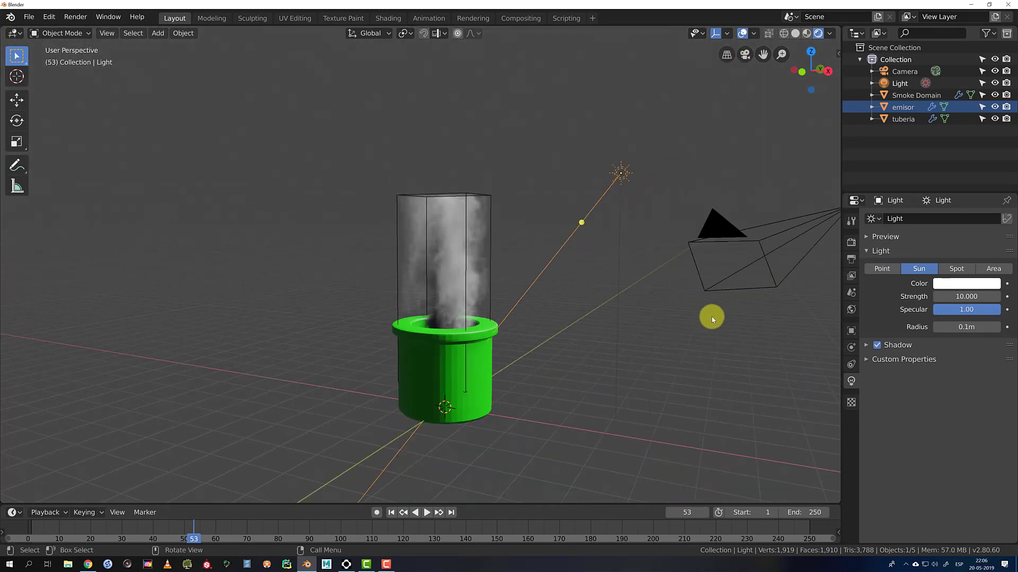
{"action": "left_click", "coordinate": [468, 269]}
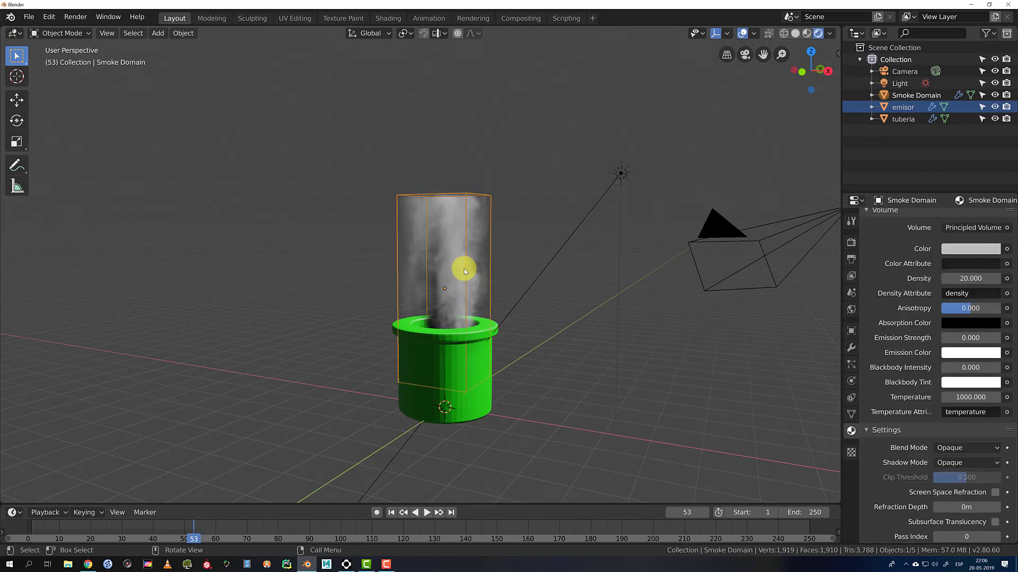
{"action": "left_click", "coordinate": [970, 354]}
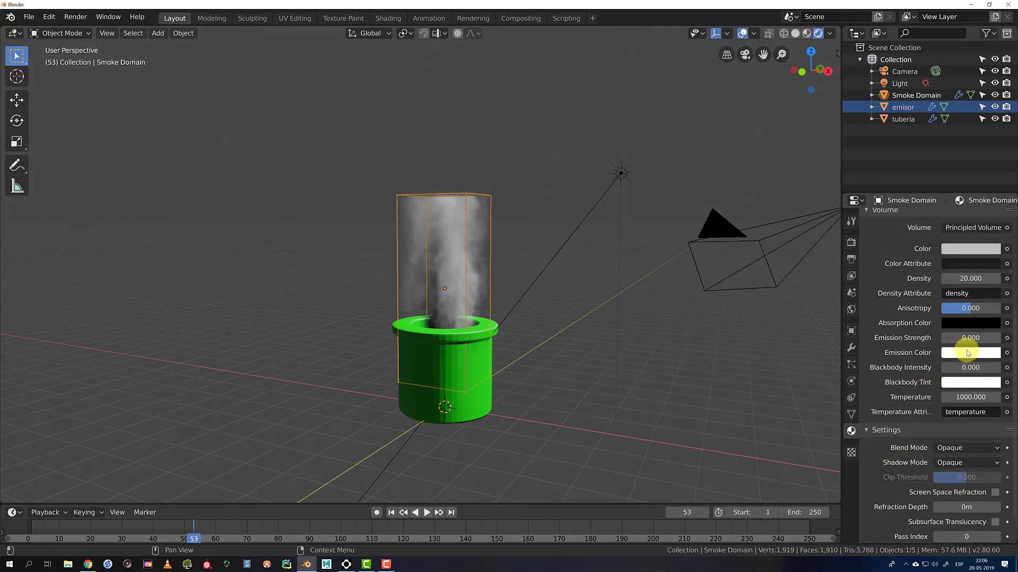
{"action": "left_click", "coordinate": [967, 351]}
{"action": "left_click_drag", "start_coordinate": [924, 256], "coordinate": [901, 251]}
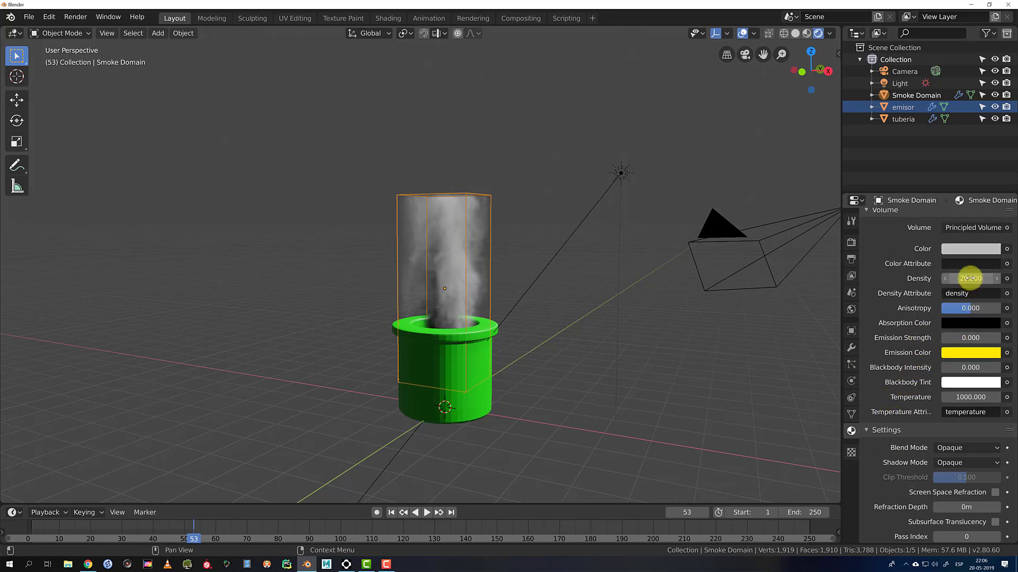
Lower the smoke volume's density to 10 and finally to 5
{"action": "key", "text": "Return"}
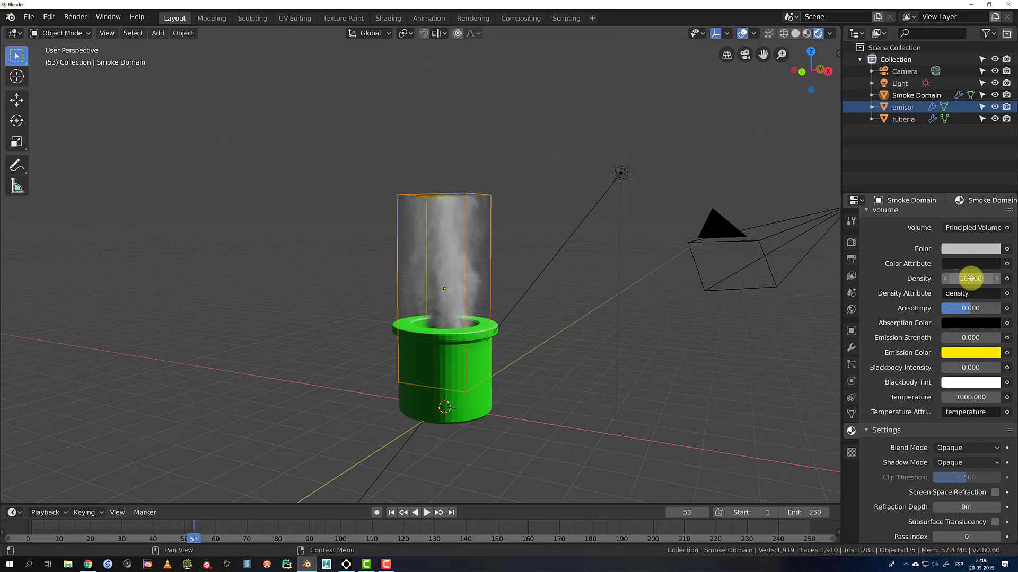
{"action": "double_click", "coordinate": [970, 280]}
{"action": "type", "text": "5"}
{"action": "key", "text": "Return"}
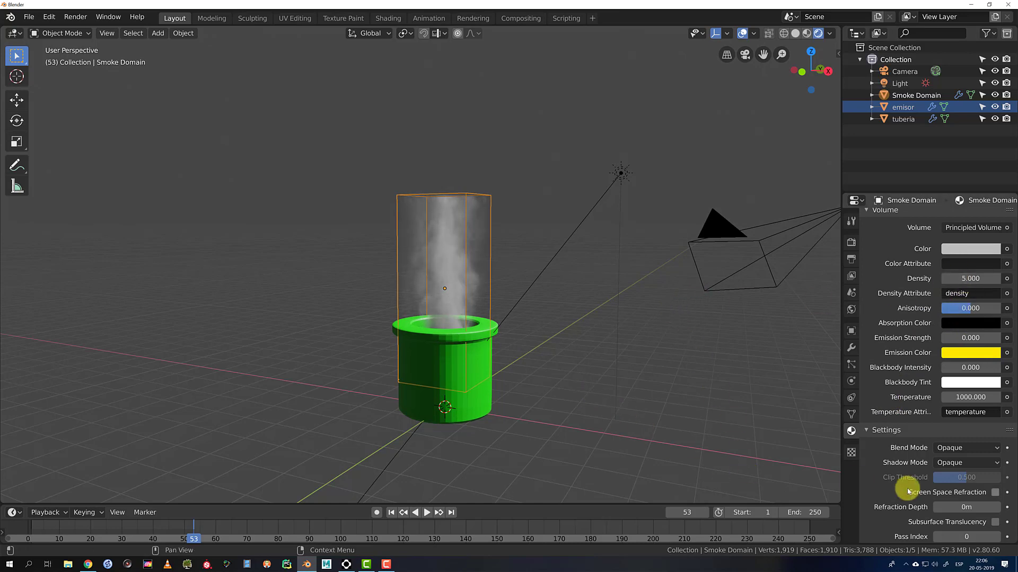
{"action": "key", "text": "alt+Tab"}
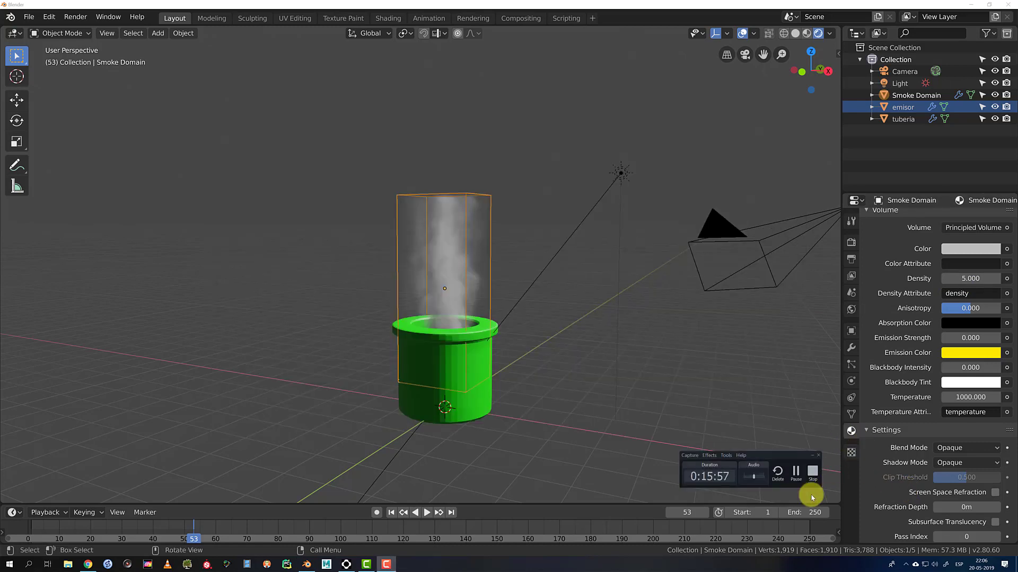
{"action": "left_click", "coordinate": [795, 471]}
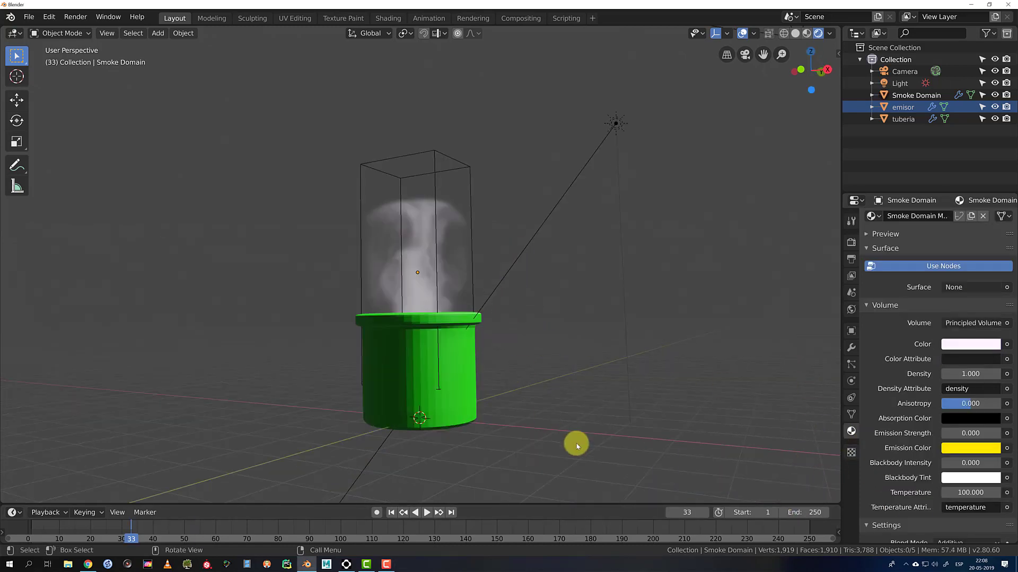
Play the smoke animation from the current frame and stop it at frame 59
{"action": "left_click", "coordinate": [426, 513]}
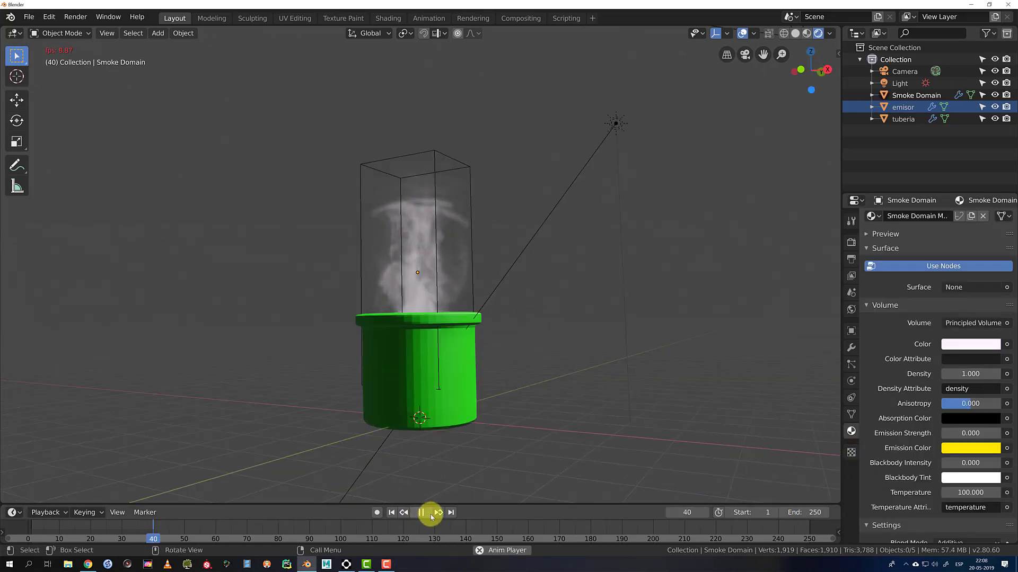
{"action": "left_click", "coordinate": [431, 516]}
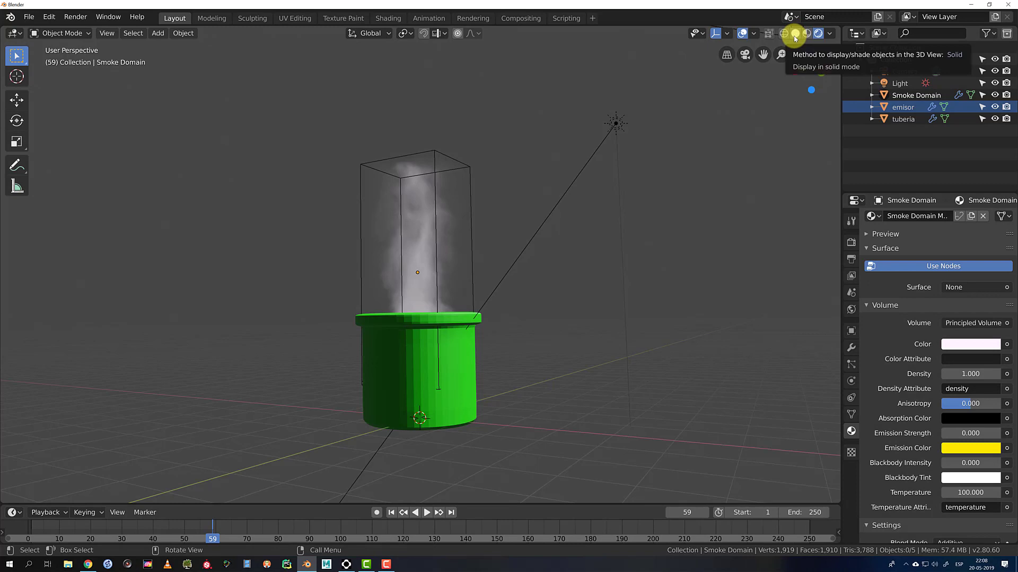
Turn the scene light into a red Point light with a power of 100 W
{"action": "left_click", "coordinate": [616, 126]}
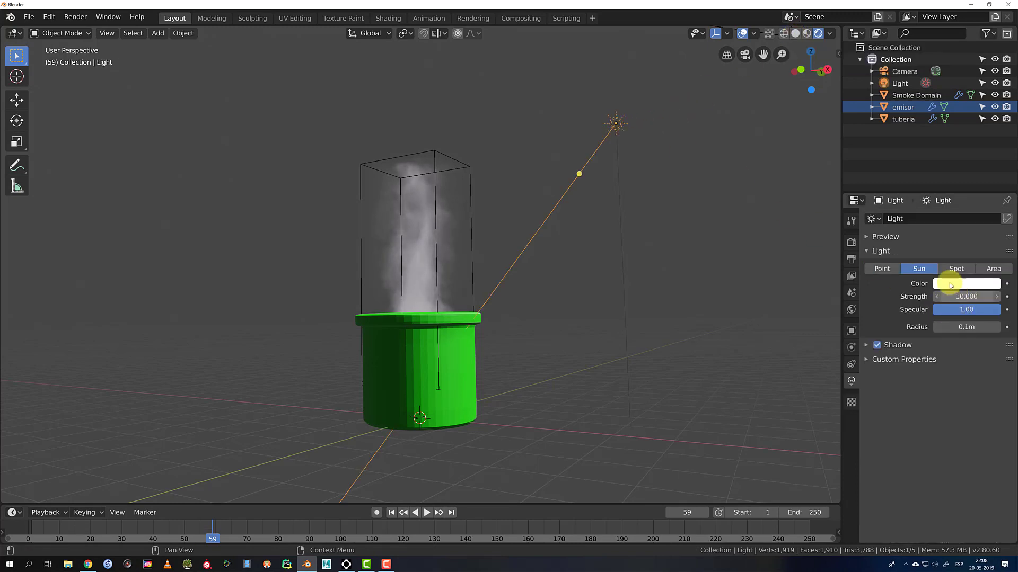
{"action": "left_click", "coordinate": [890, 272]}
{"action": "left_click", "coordinate": [960, 284]}
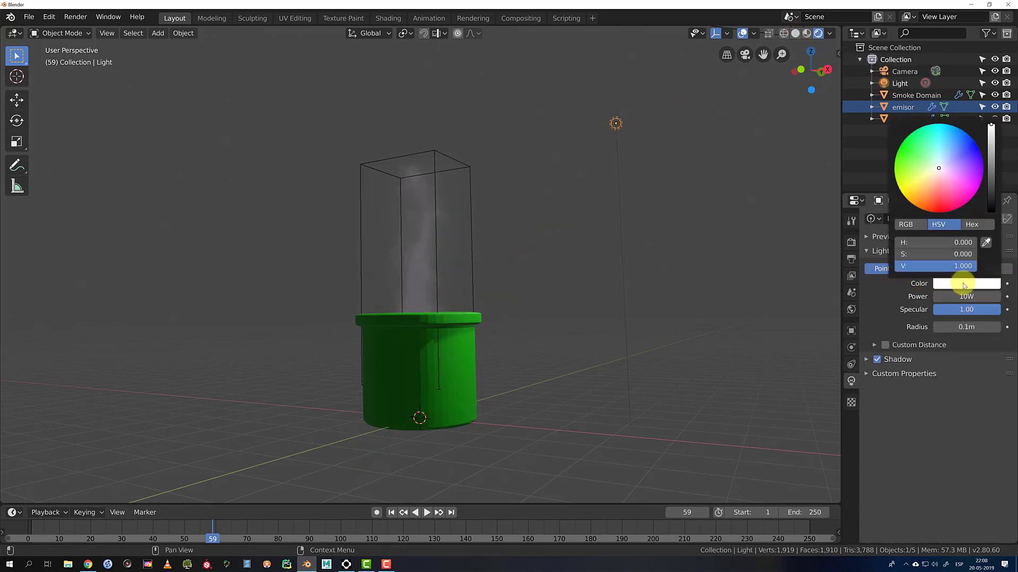
{"action": "left_click", "coordinate": [937, 212]}
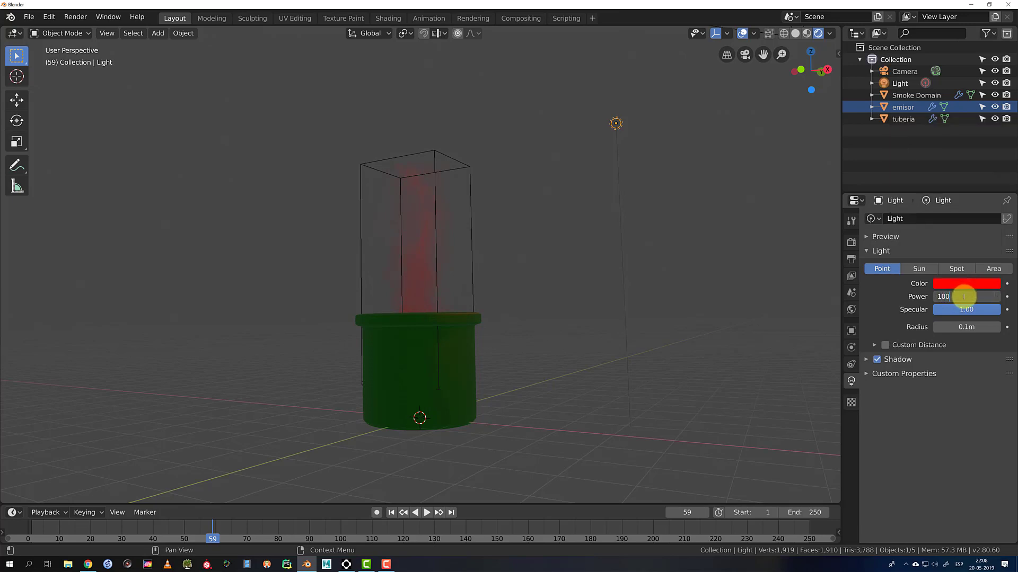
{"action": "key", "text": "Return"}
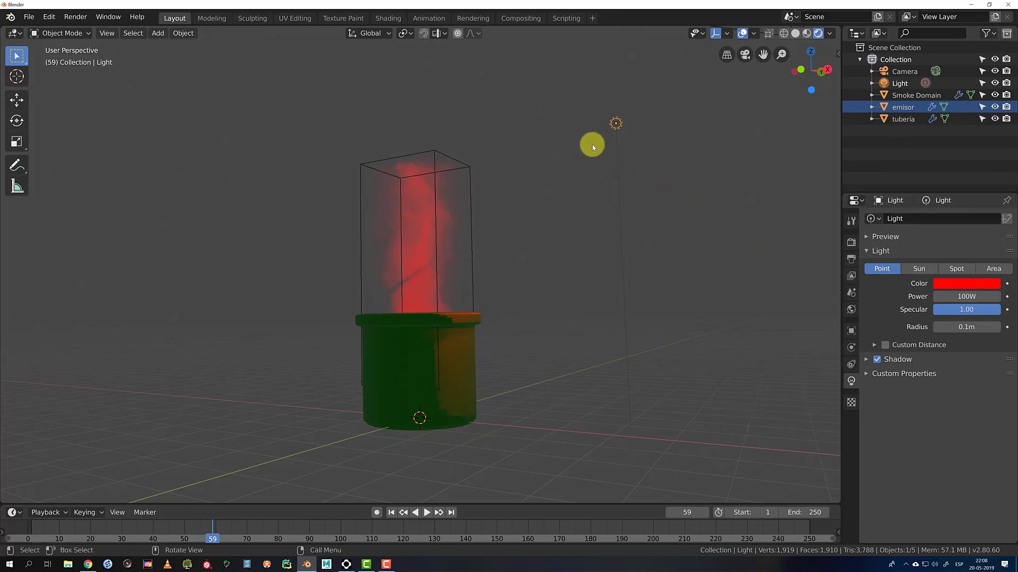
Move the light down along the Z axis by about 3.08 m
{"action": "key", "text": "g"}
{"action": "key", "text": "z"}
{"action": "left_click", "coordinate": [595, 299]}
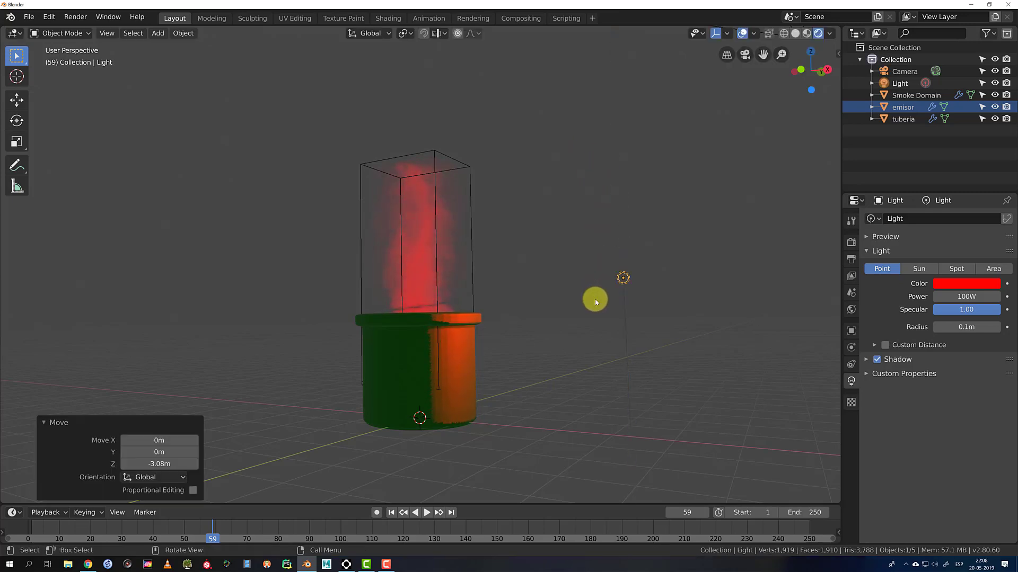
Add a grid mesh under the pipe and scale it up into a large floor
{"action": "key", "text": "shift+a"}
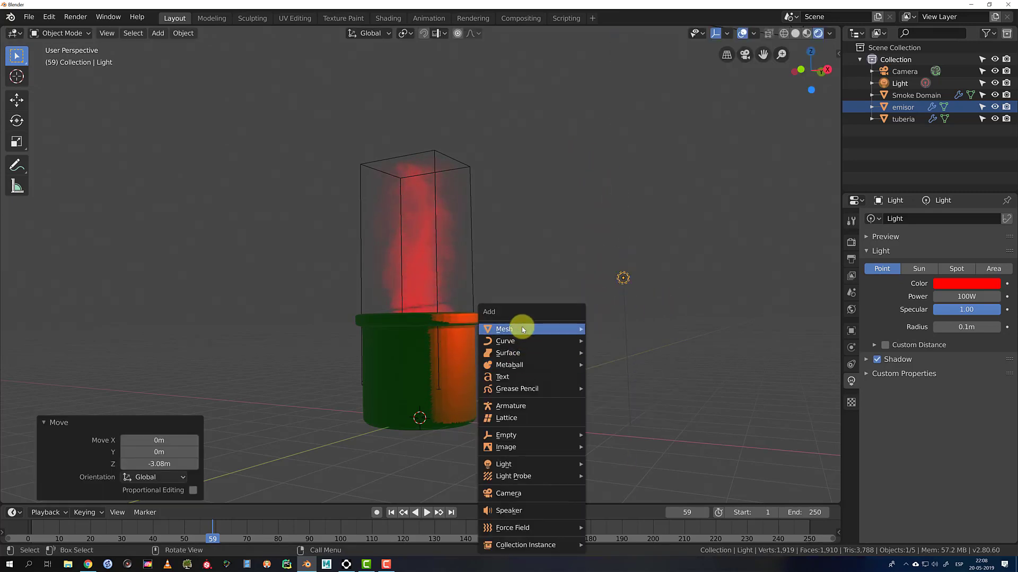
{"action": "mouse_move", "coordinate": [522, 328]}
{"action": "left_click", "coordinate": [609, 428]}
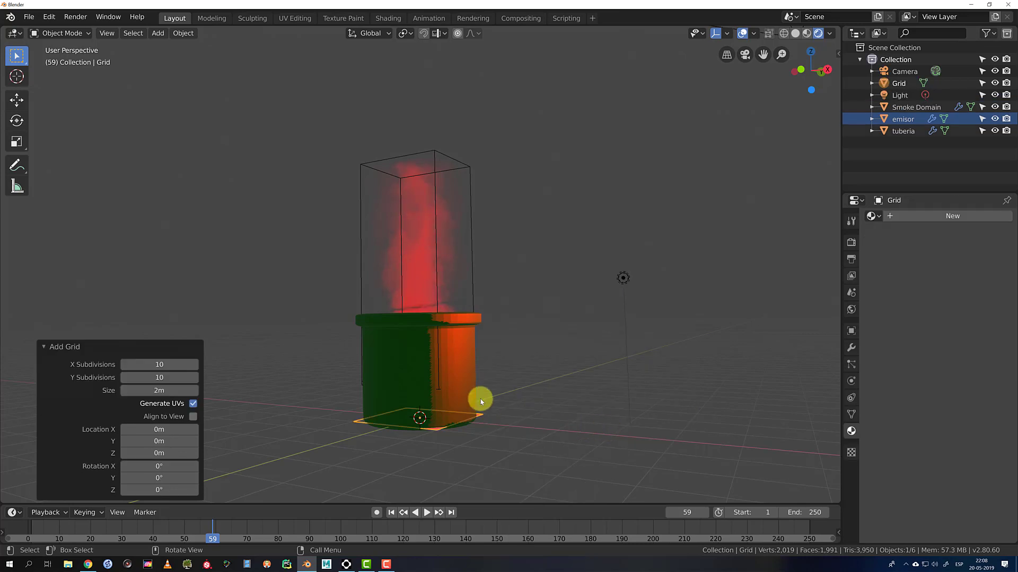
{"action": "key", "text": "s"}
{"action": "left_click", "coordinate": [622, 347]}
{"action": "left_click", "coordinate": [593, 329]}
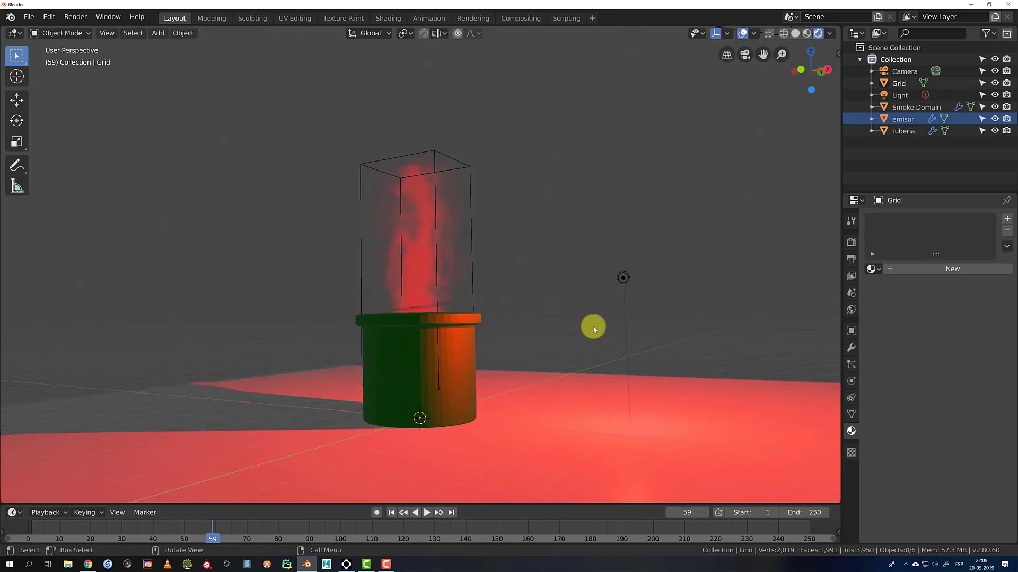
Change the Point light's color from red to a near-white pale blue
{"action": "middle_click_drag", "start_coordinate": [594, 329], "coordinate": [552, 336]}
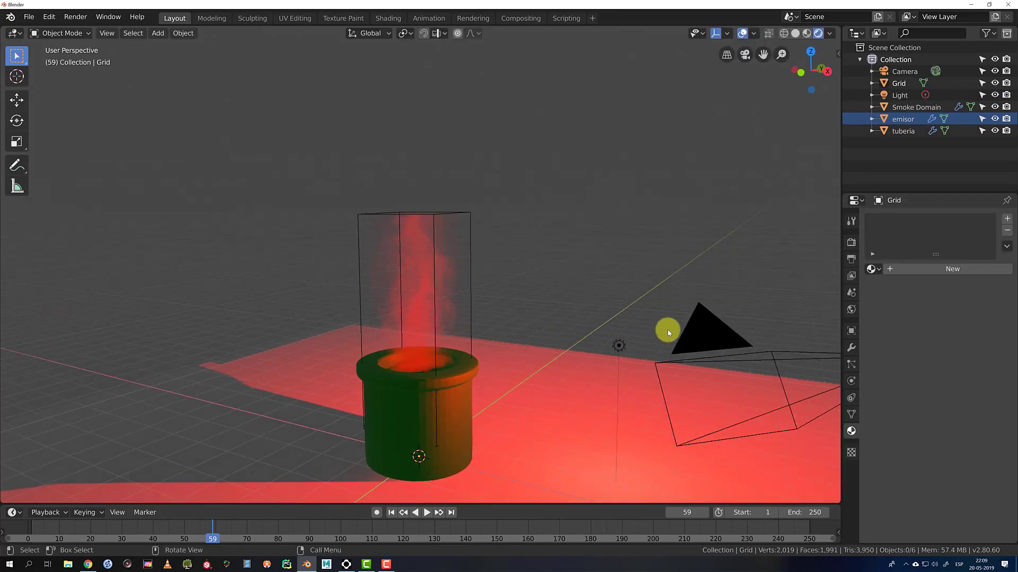
{"action": "left_click", "coordinate": [619, 345]}
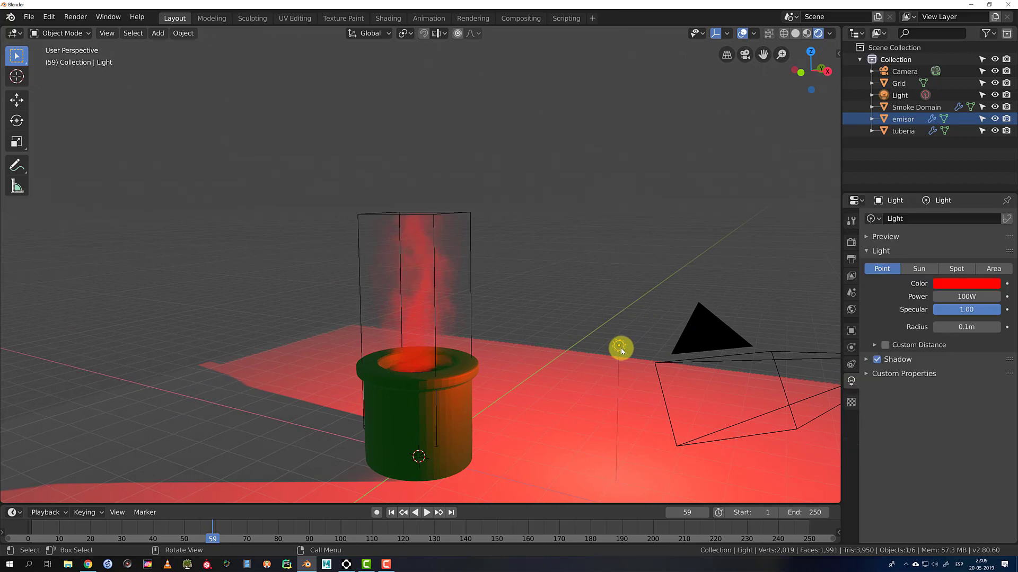
{"action": "left_click", "coordinate": [951, 287]}
{"action": "left_click_drag", "start_coordinate": [937, 174], "coordinate": [939, 163]}
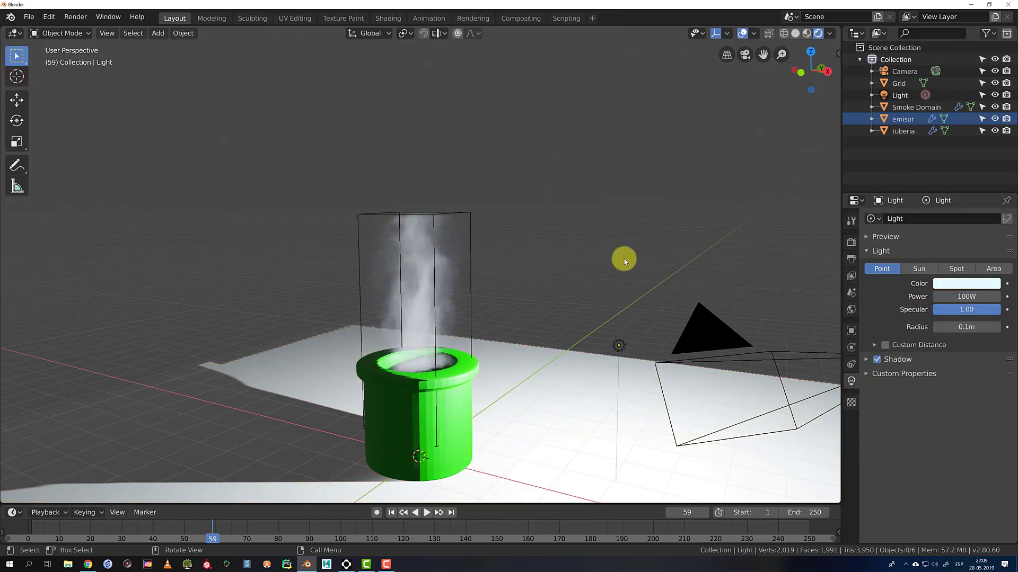
Enable Screen Space Reflections, Ambient Occlusion and Subsurface Scattering in the Eevee render settings
{"action": "scroll", "coordinate": [624, 259], "scroll_direction": "down", "scroll_amount": 3}
{"action": "middle_click_drag", "start_coordinate": [593, 269], "coordinate": [607, 253]}
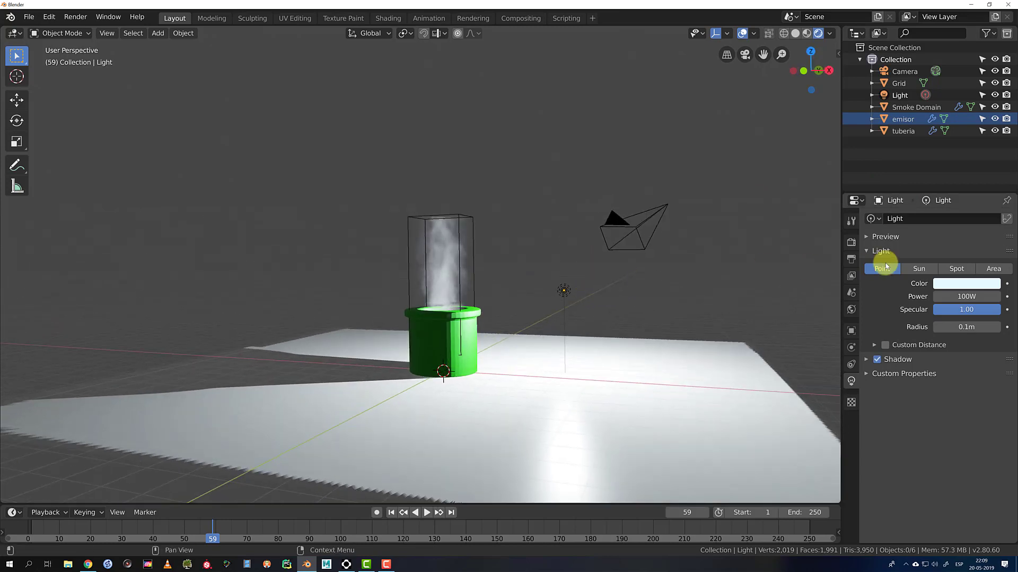
{"action": "left_click", "coordinate": [850, 241]}
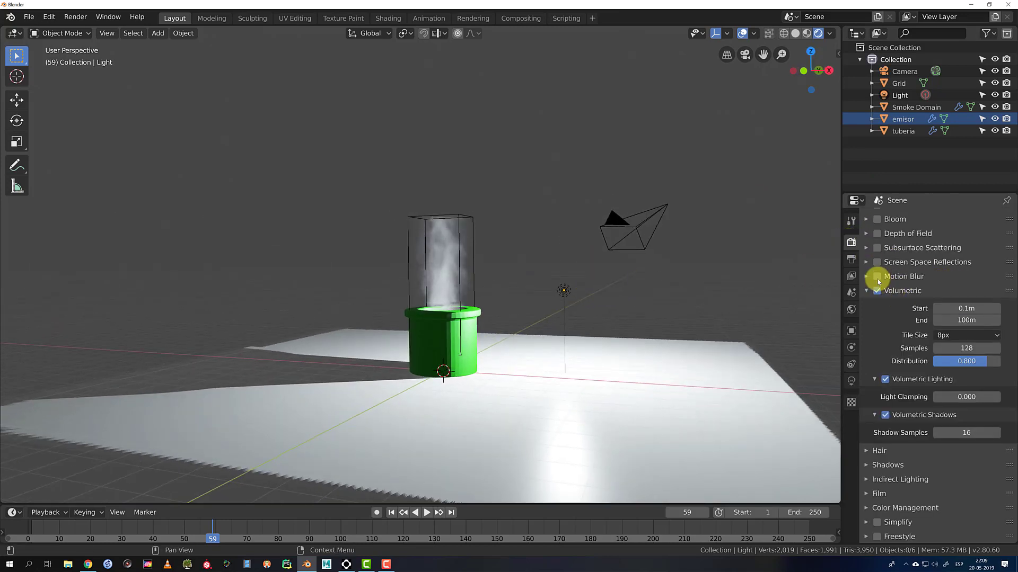
{"action": "left_click", "coordinate": [877, 261]}
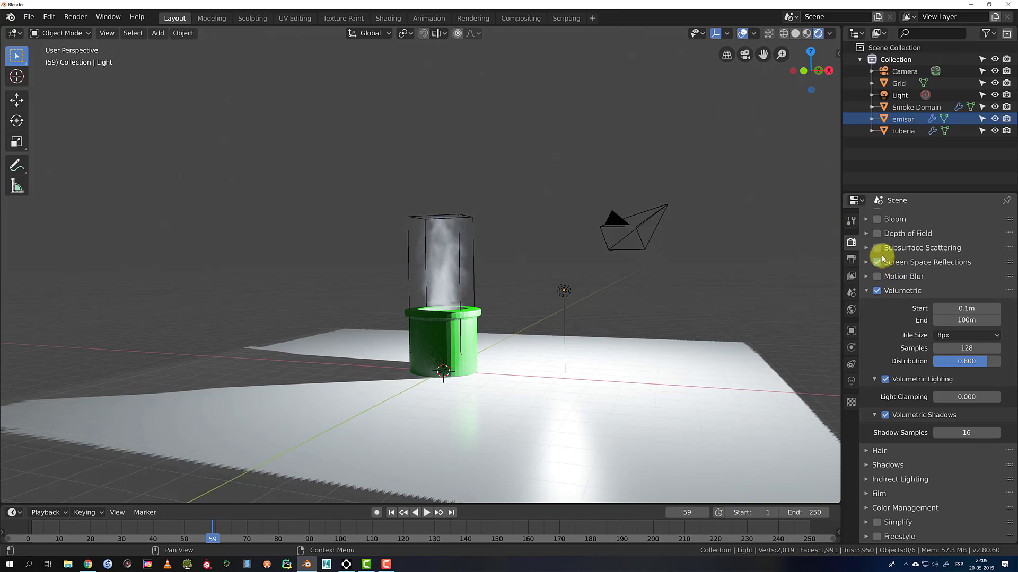
{"action": "left_click", "coordinate": [866, 290]}
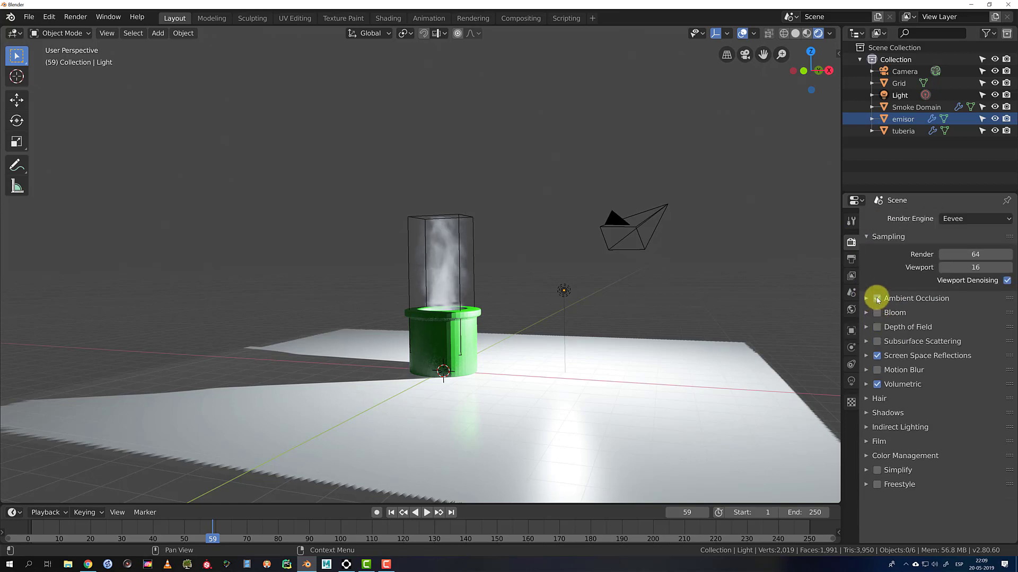
{"action": "left_click", "coordinate": [877, 299]}
{"action": "left_click", "coordinate": [876, 342]}
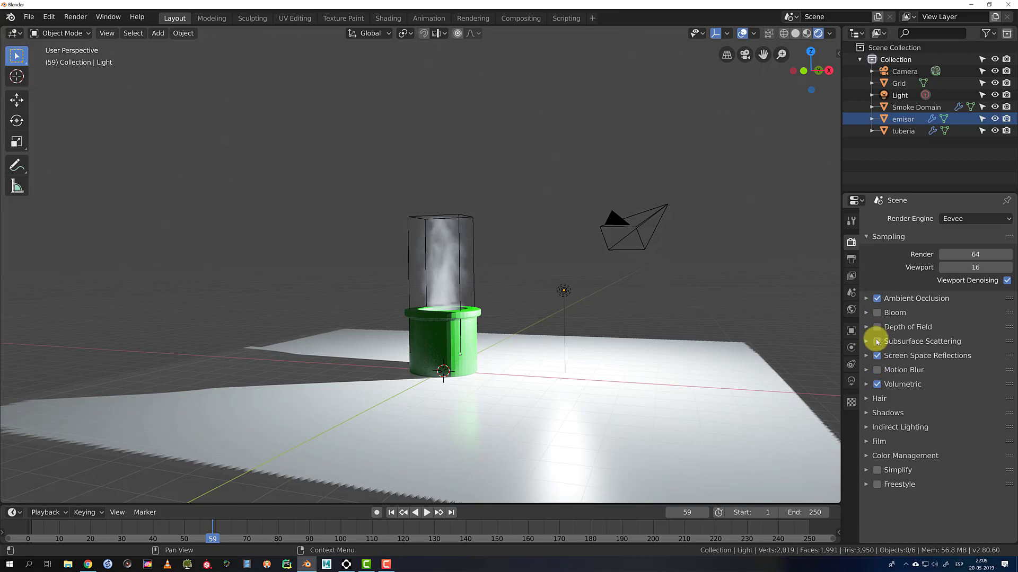
Set the Eevee shadow method to VSM
{"action": "left_click", "coordinate": [870, 418]}
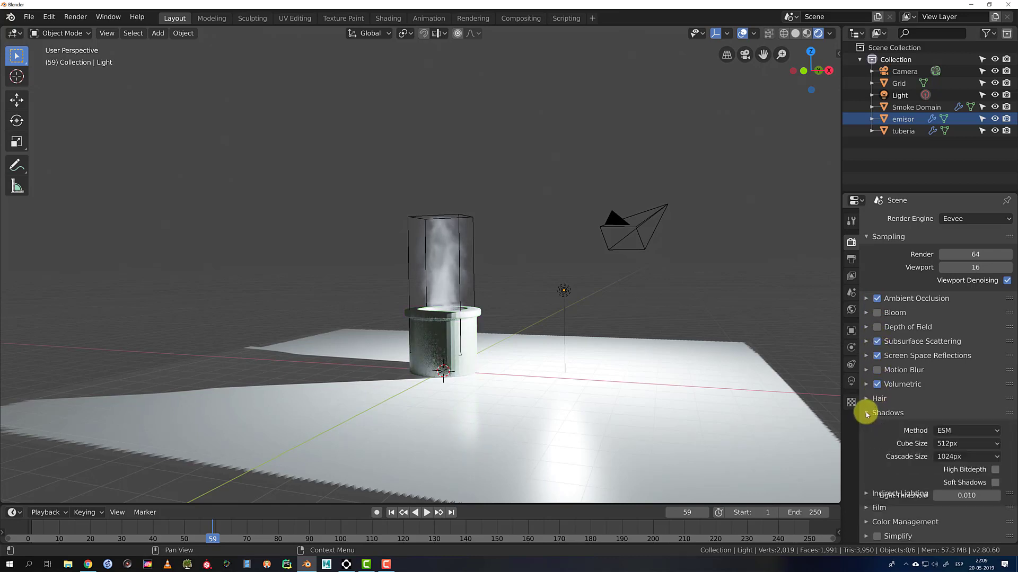
{"action": "left_click", "coordinate": [946, 430]}
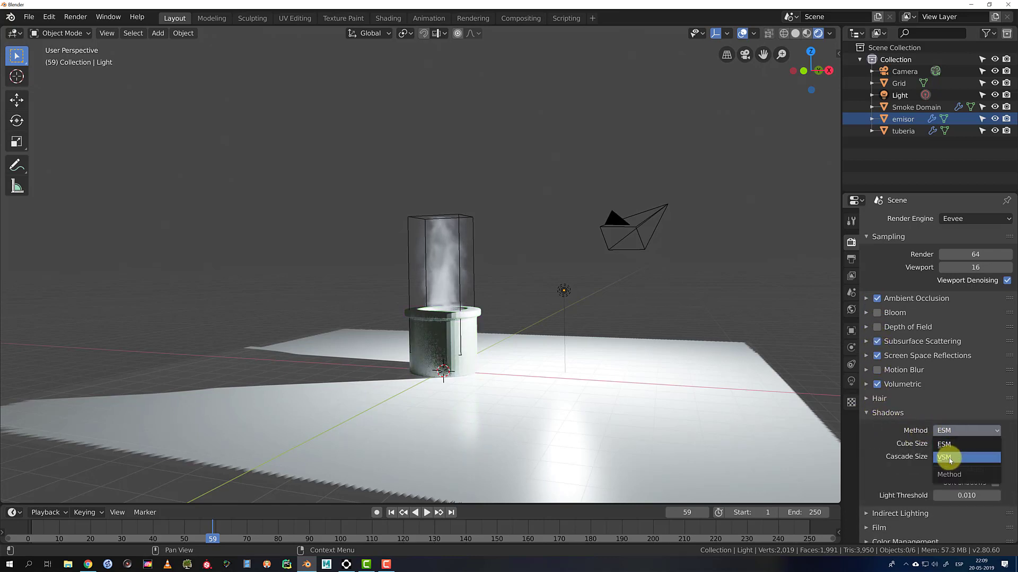
{"action": "left_click", "coordinate": [948, 458]}
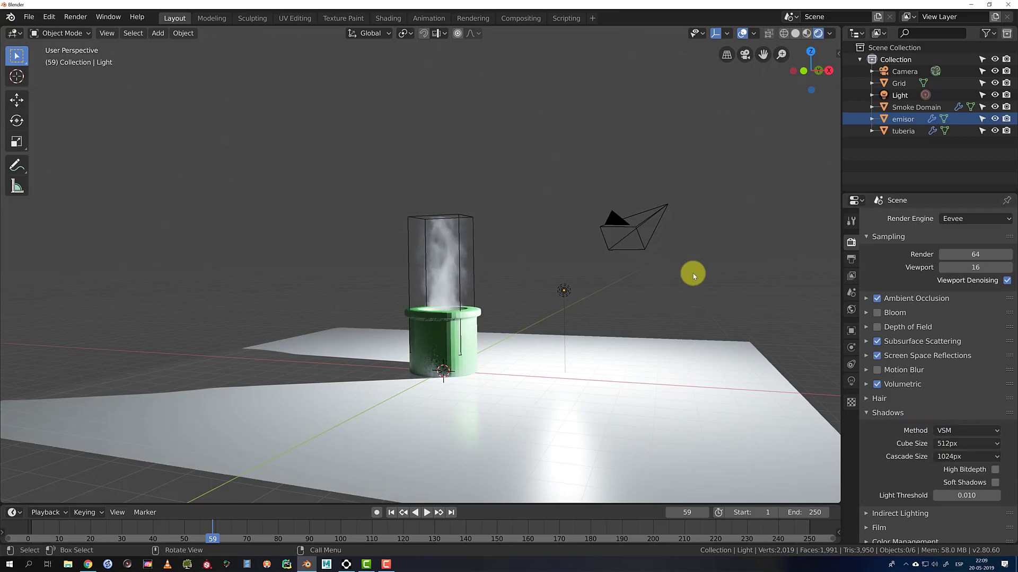
{"action": "left_click", "coordinate": [868, 414]}
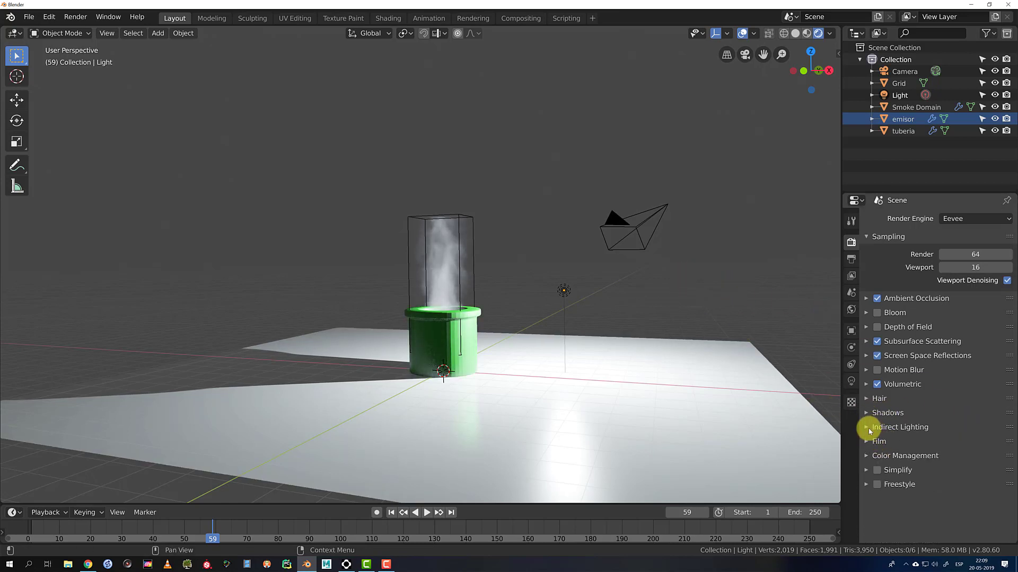
Compare how the smoke domain looks in solid and rendered shading, up close and from farther away
{"action": "scroll", "coordinate": [493, 224], "scroll_direction": "up", "scroll_amount": 2}
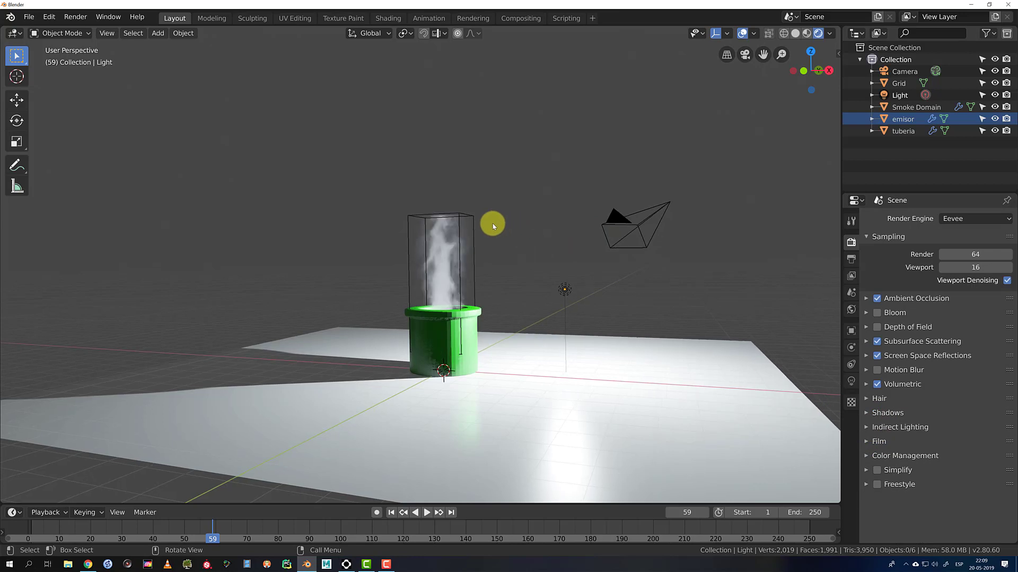
{"action": "scroll", "coordinate": [492, 223], "scroll_direction": "up", "scroll_amount": 3}
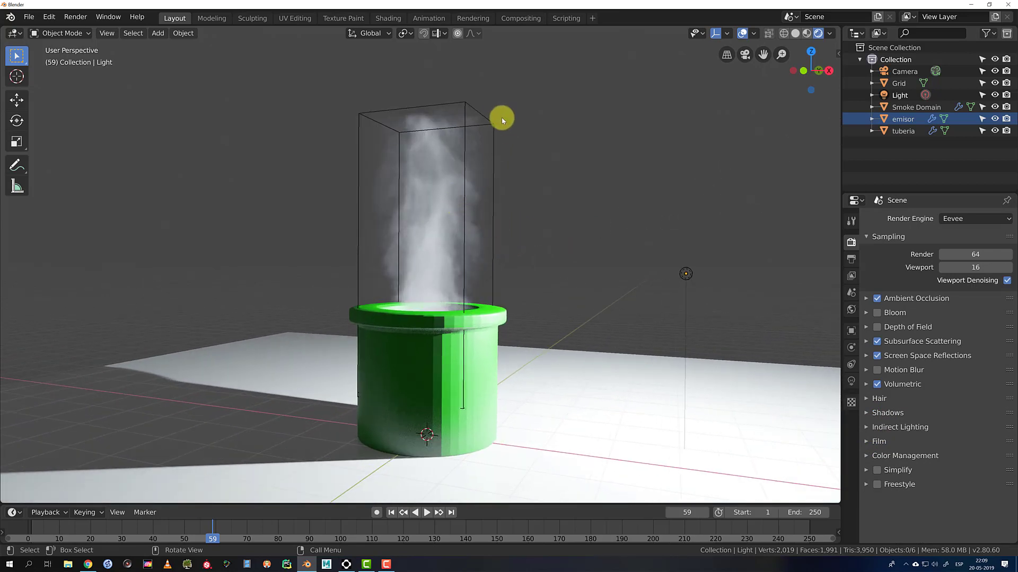
{"action": "left_click", "coordinate": [796, 33]}
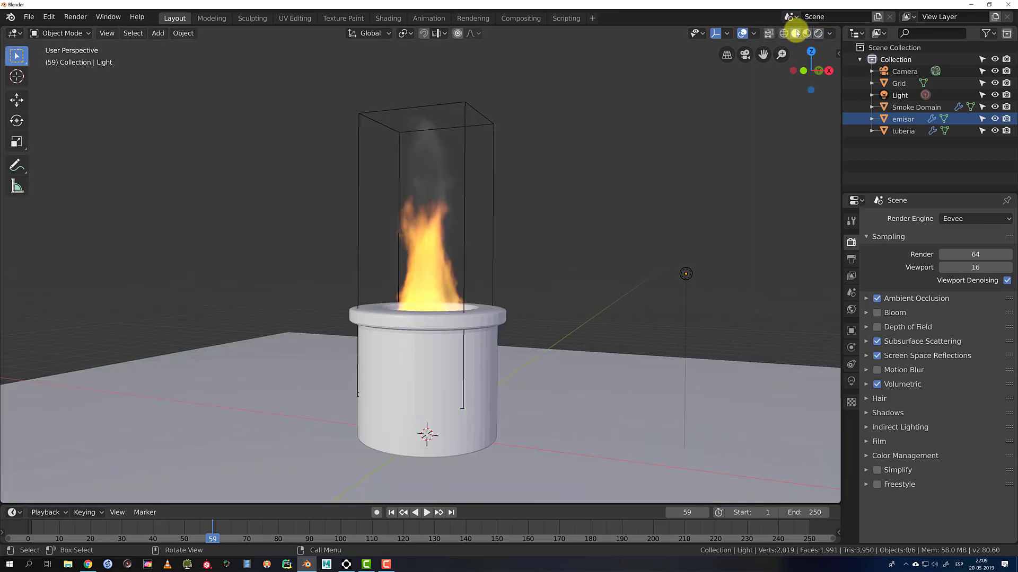
{"action": "left_click", "coordinate": [463, 200]}
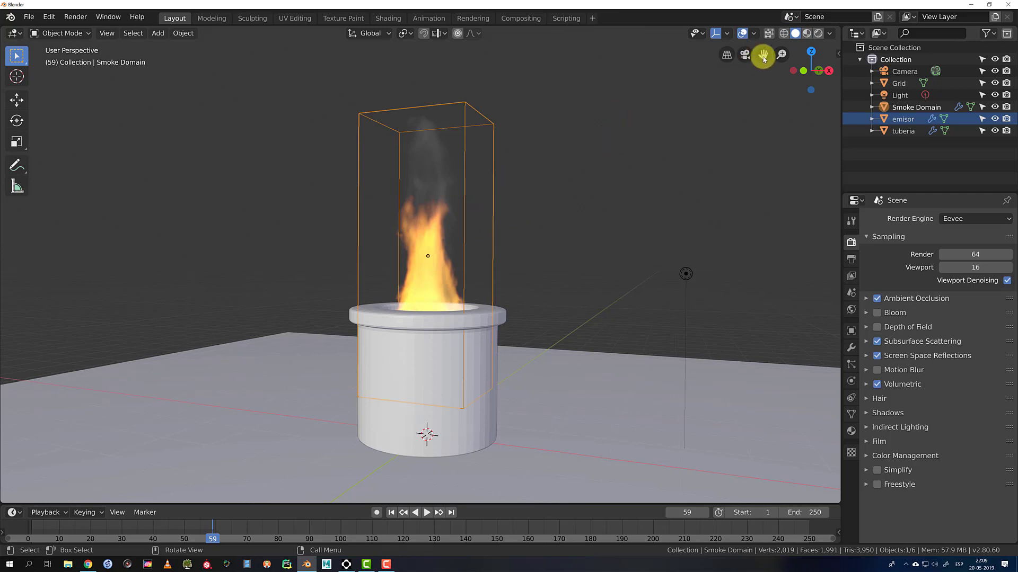
{"action": "left_click", "coordinate": [819, 33]}
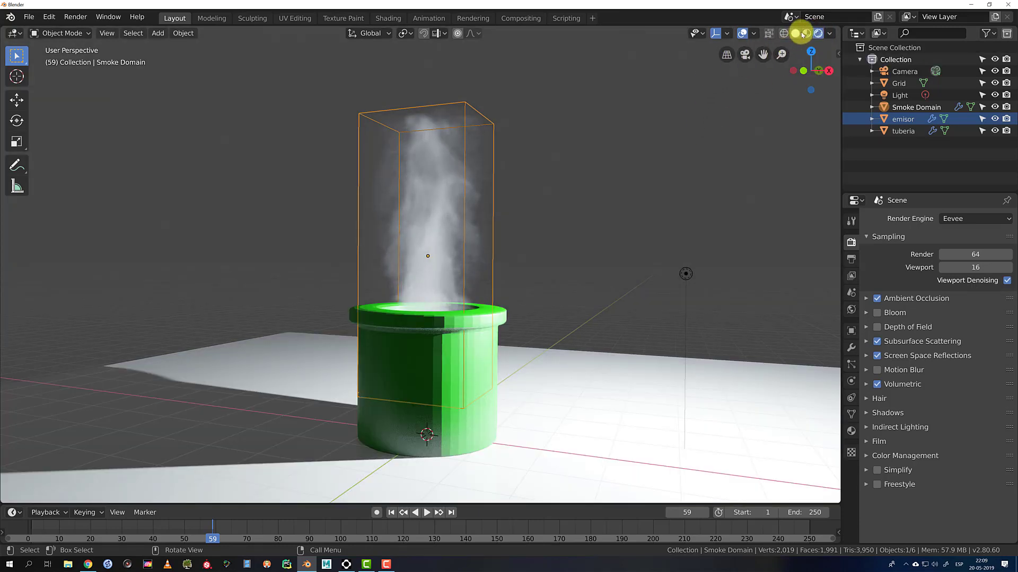
{"action": "left_click", "coordinate": [615, 202]}
{"action": "scroll", "coordinate": [570, 234], "scroll_direction": "down", "scroll_amount": 6}
{"action": "scroll", "coordinate": [569, 233], "scroll_direction": "up", "scroll_amount": 2}
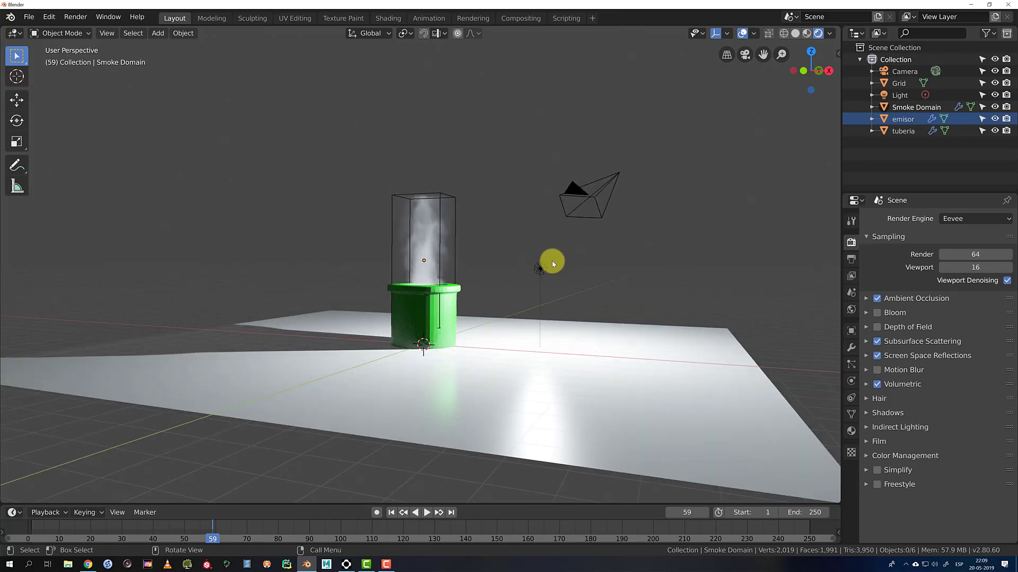
Switch the viewport to solid shading, hide the tuberia pipe and select the emisor object inside it
{"action": "left_click", "coordinate": [424, 308]}
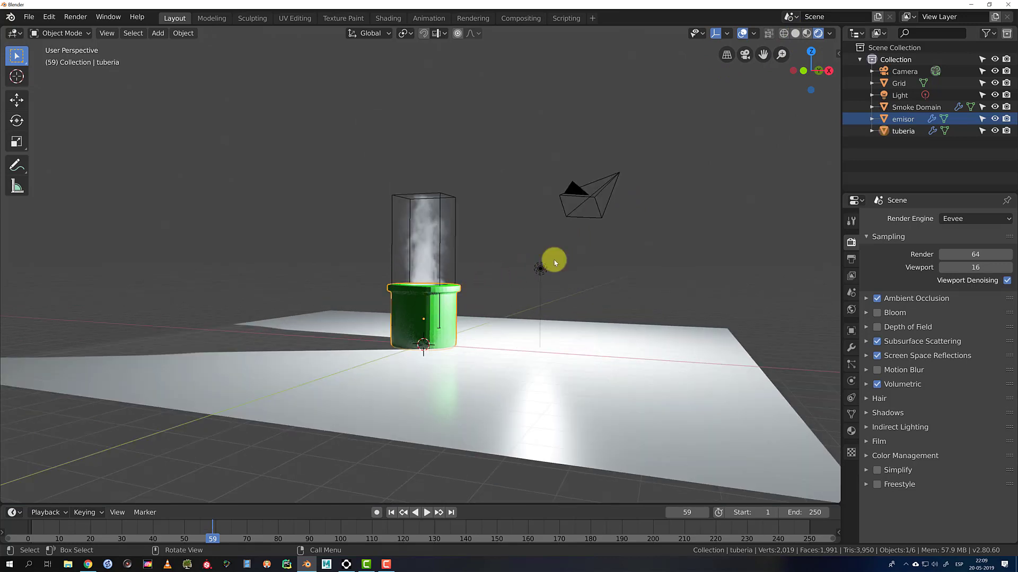
{"action": "left_click", "coordinate": [795, 33]}
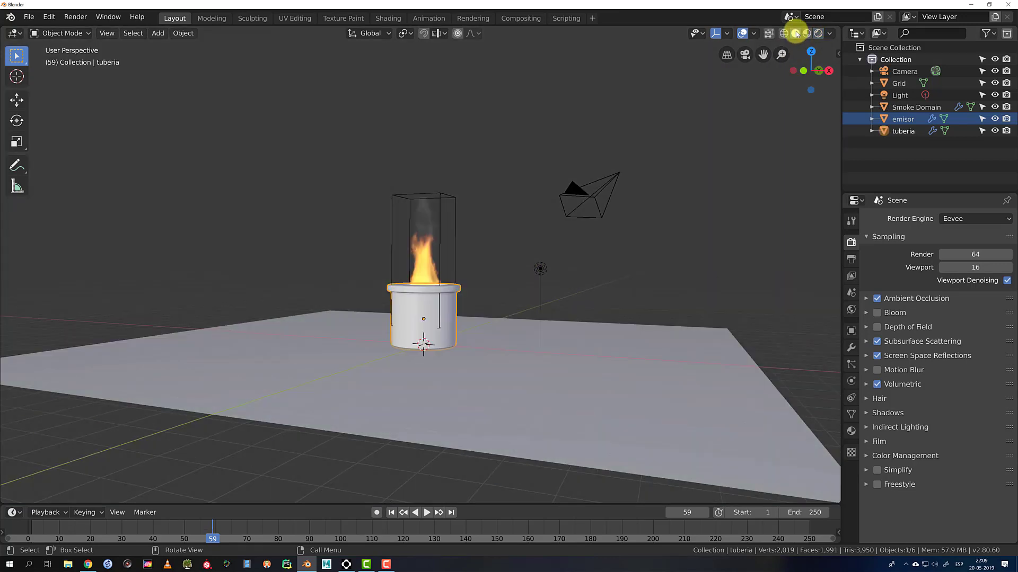
{"action": "left_click", "coordinate": [994, 131]}
{"action": "left_click", "coordinate": [430, 309]}
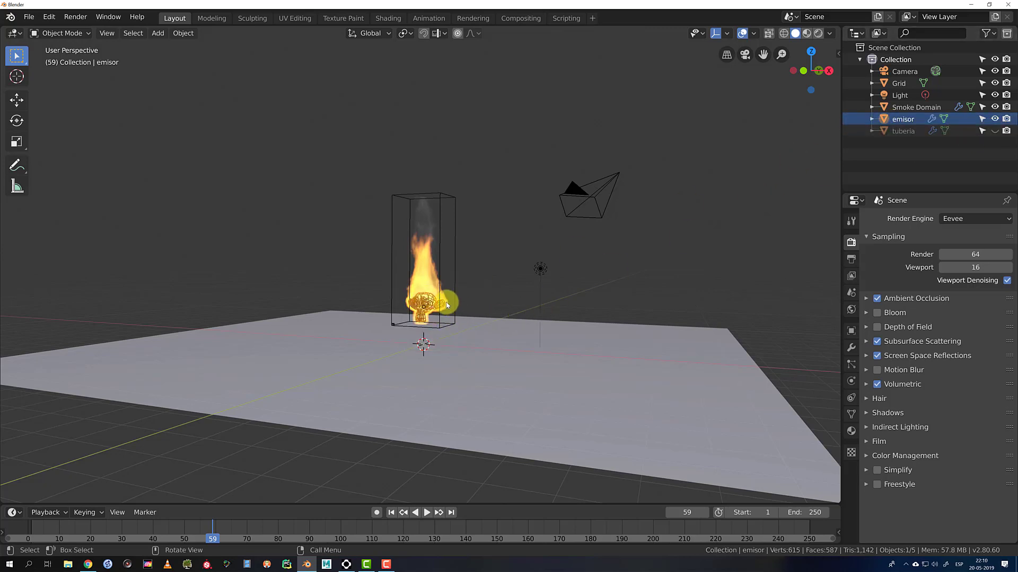
Move the monkey-head emitter up about 1.41 m along Z and about 2.06 m along X, out of the smoke domain
{"action": "mouse_move", "coordinate": [446, 303]}
{"action": "middle_mouse_down"}
{"action": "mouse_move", "coordinate": [447, 290]}
{"action": "mouse_move", "coordinate": [440, 316]}
{"action": "mouse_move", "coordinate": [427, 300]}
{"action": "middle_mouse_up"}
{"action": "scroll", "coordinate": [447, 290], "scroll_direction": "up", "scroll_amount": 5}
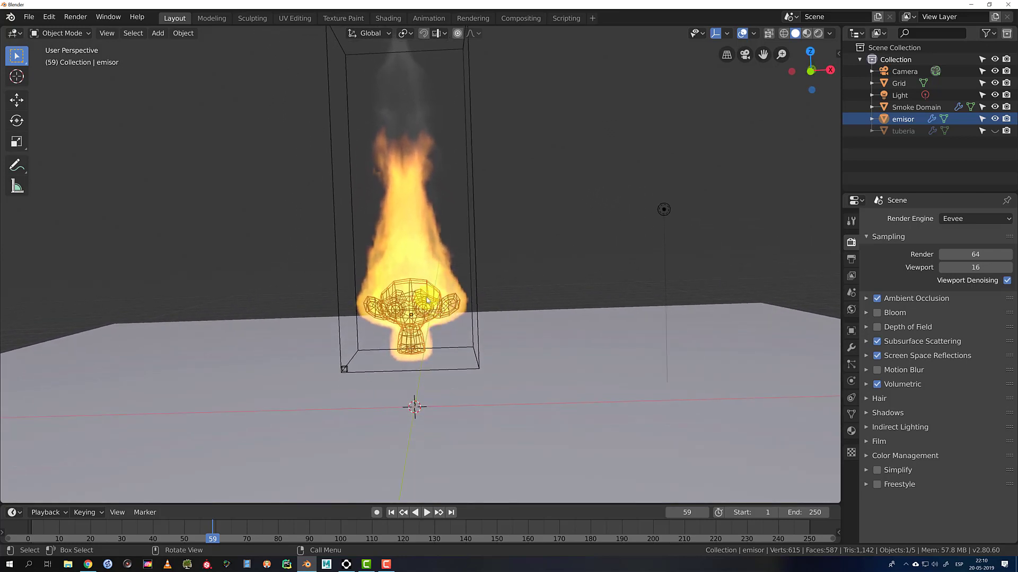
{"action": "key", "text": "g"}
{"action": "key", "text": "z"}
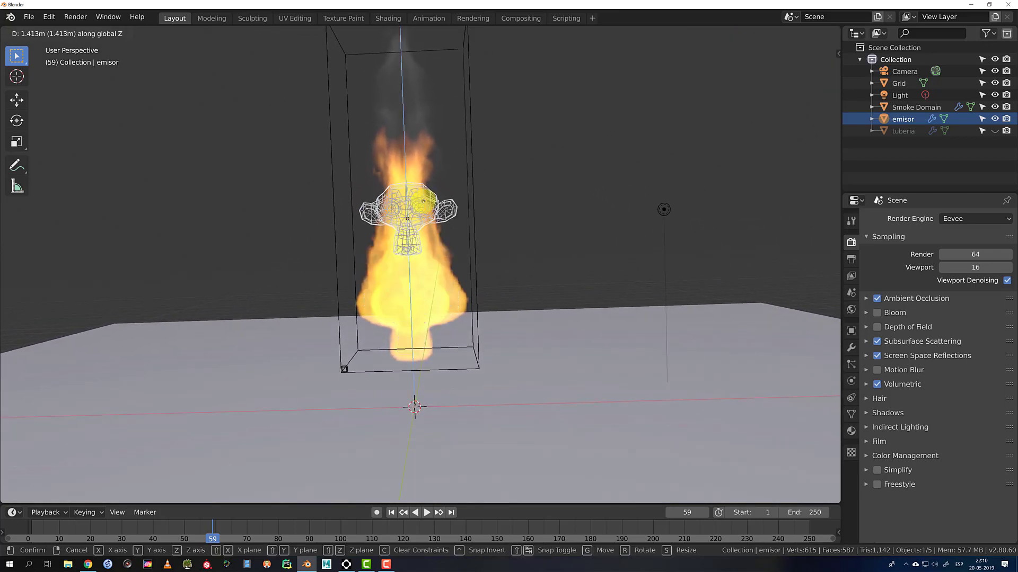
{"action": "left_click", "coordinate": [424, 212]}
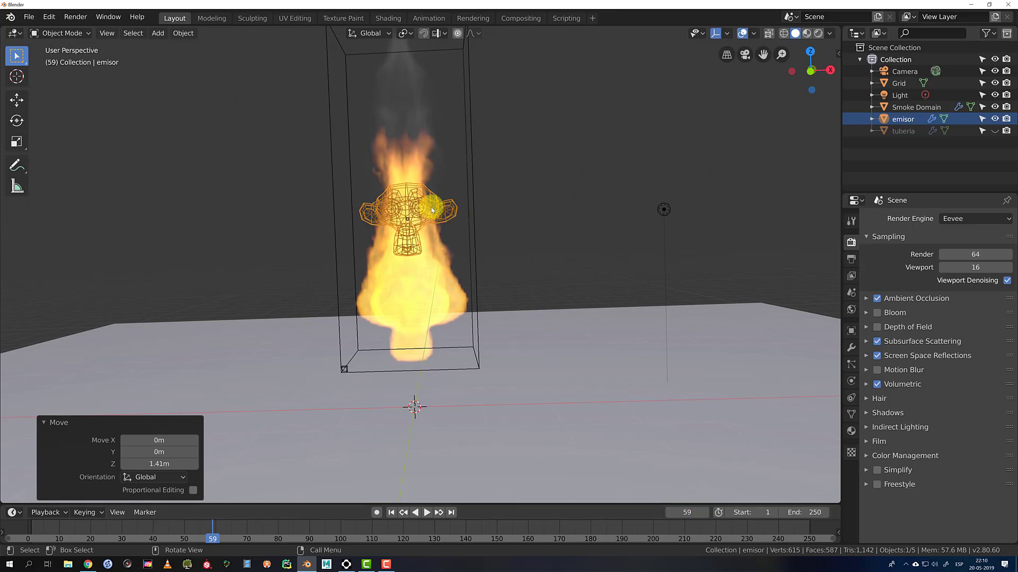
{"action": "key", "text": "g"}
{"action": "key", "text": "x"}
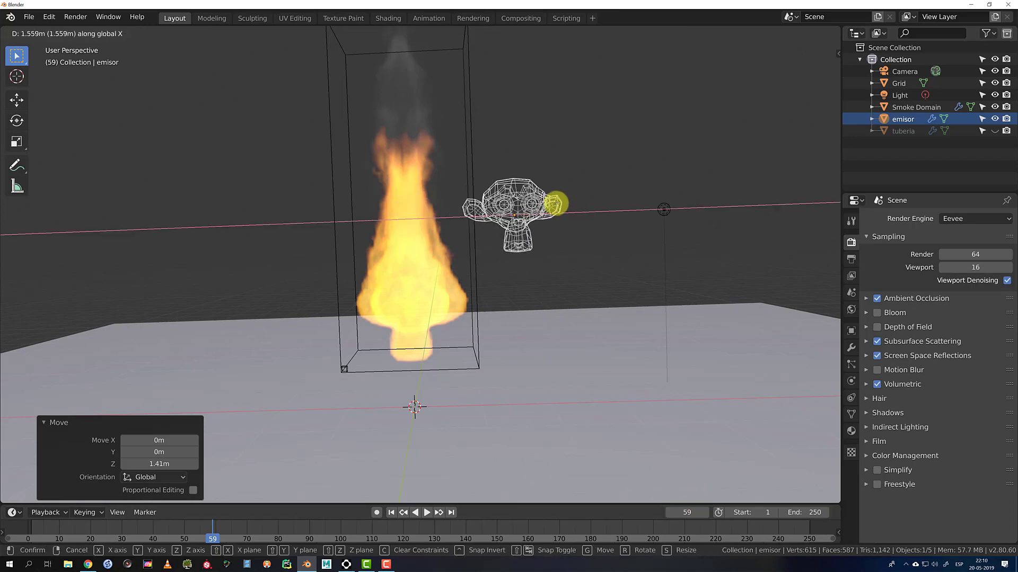
{"action": "left_click", "coordinate": [553, 206]}
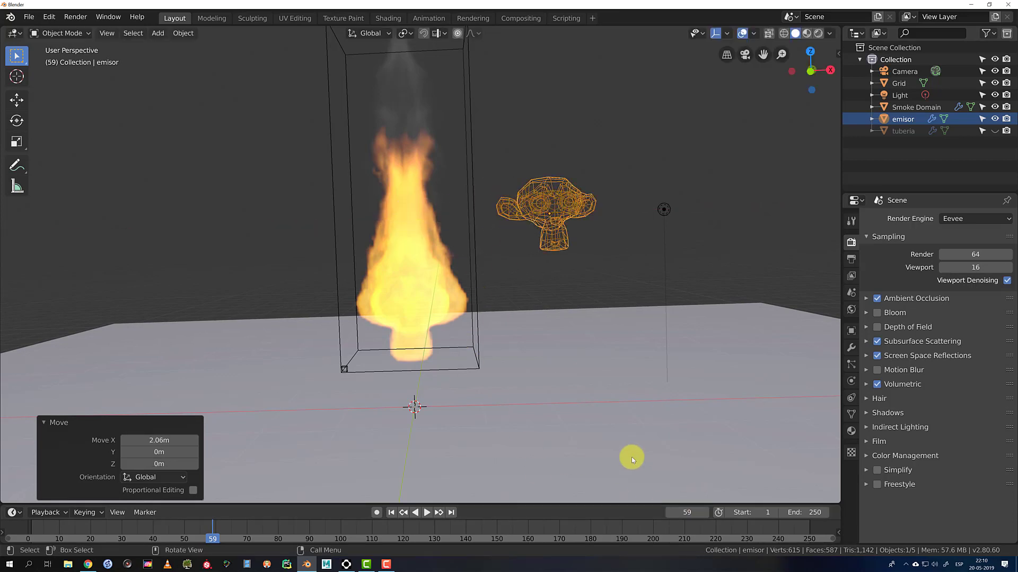
Play the animation from frame 1 with the emitter outside the smoke domain, then stop and return to the first frame
{"action": "left_click", "coordinate": [392, 513]}
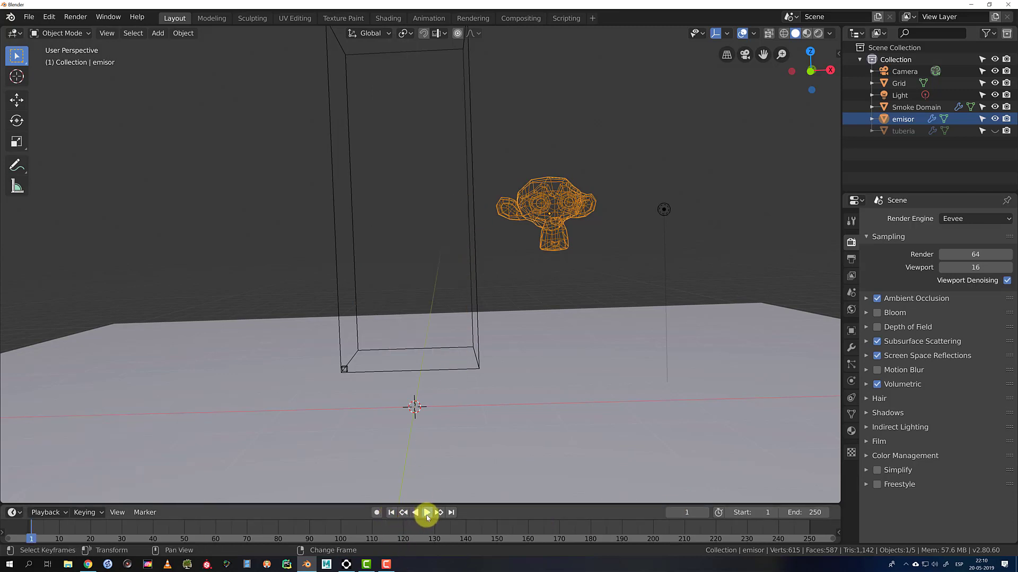
{"action": "left_click", "coordinate": [426, 512]}
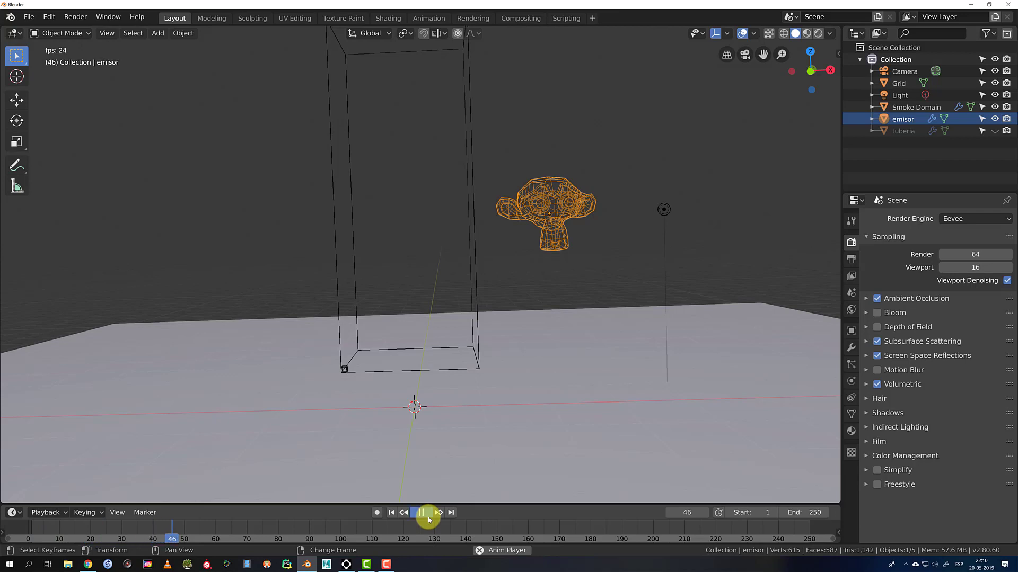
{"action": "left_click", "coordinate": [428, 517]}
{"action": "left_click", "coordinate": [392, 512]}
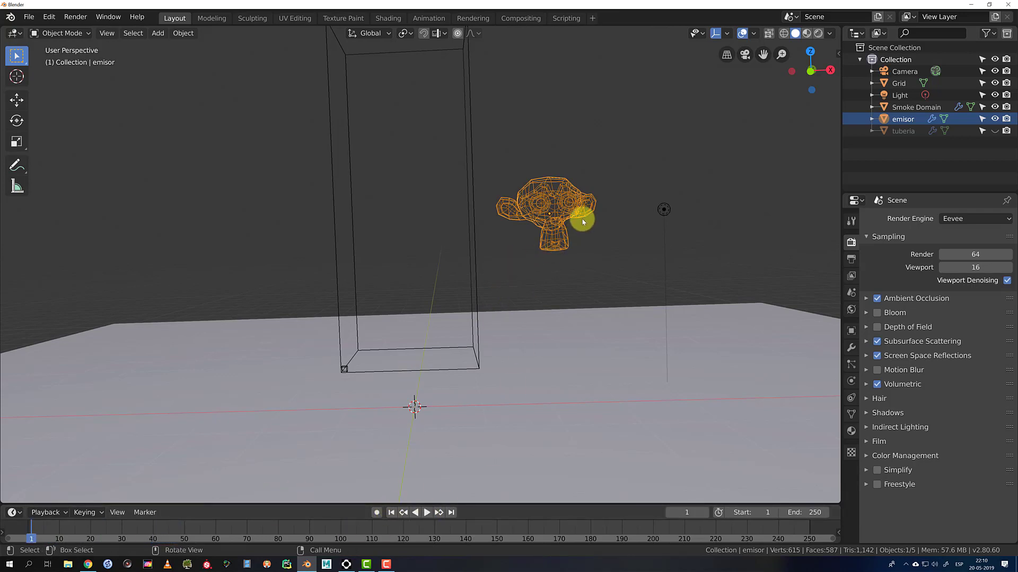
Insert a keyframe for the emisor at frame 1 in its place beside the smoke domain
{"action": "key", "text": "ctrl+p"}
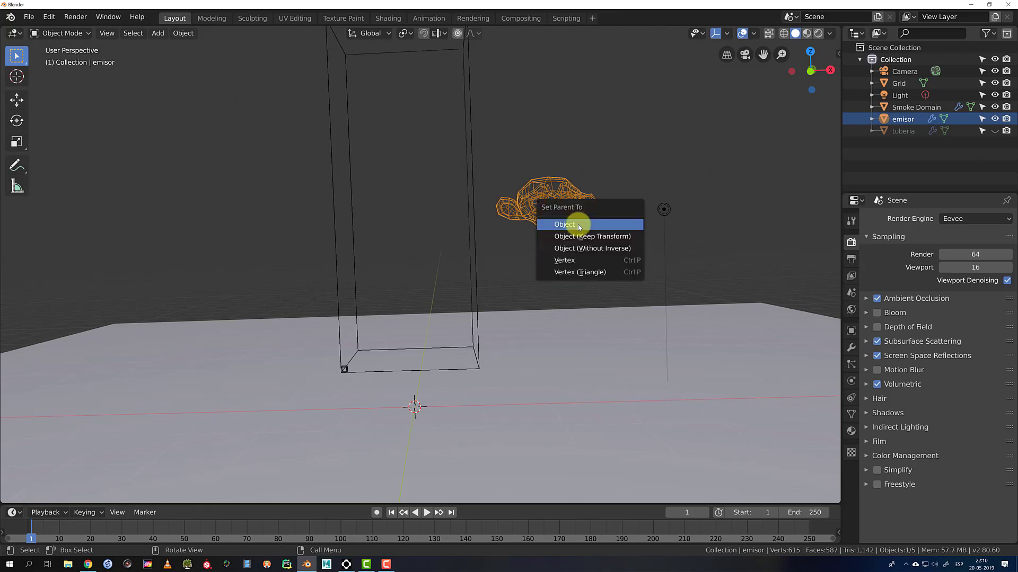
{"action": "left_click", "coordinate": [583, 143]}
{"action": "left_click", "coordinate": [564, 199]}
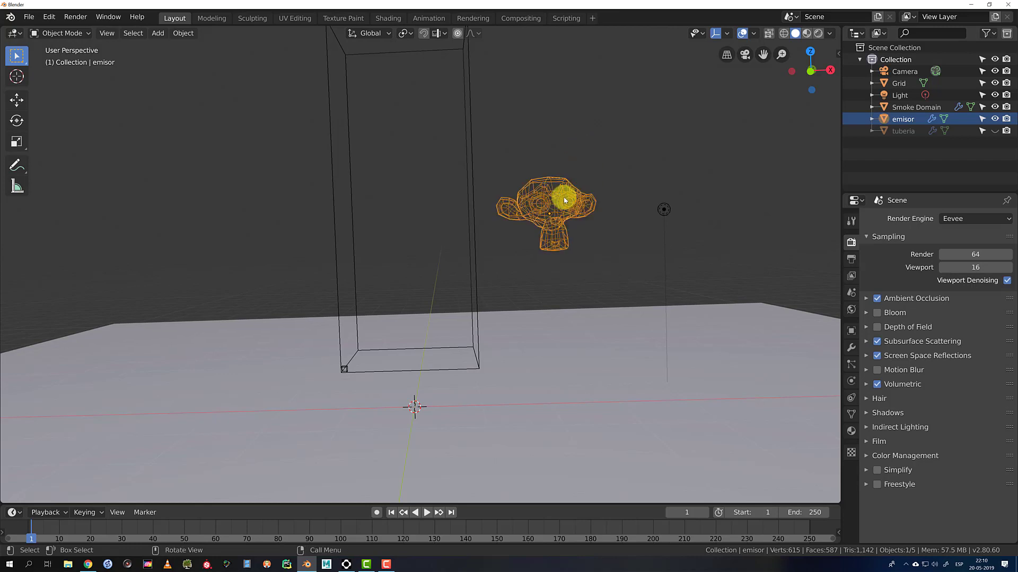
{"action": "key", "text": "i"}
{"action": "left_click", "coordinate": [551, 199]}
At frame 162, move the emisor about -4.17 m along X across the smoke domain and insert a second keyframe
{"action": "key", "text": "space"}
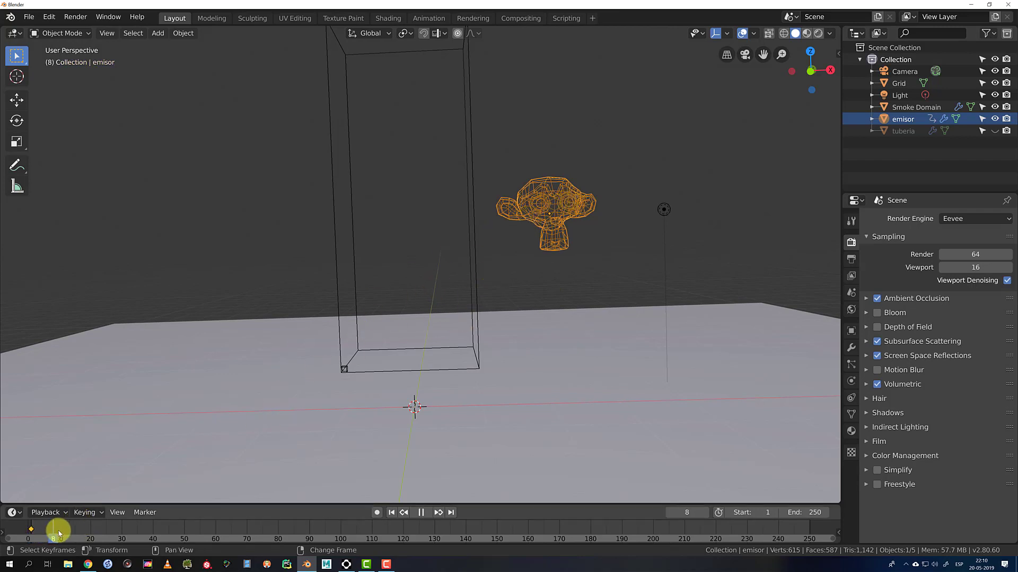
{"action": "left_click_drag", "start_coordinate": [59, 534], "coordinate": [536, 532]}
{"action": "key", "text": "space"}
{"action": "key", "text": "g"}
{"action": "key", "text": "x"}
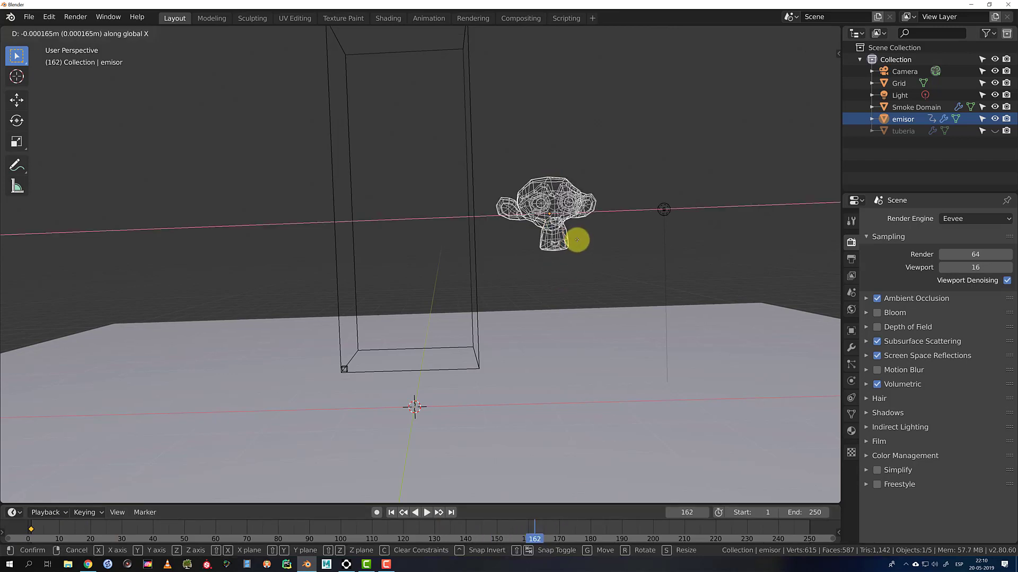
{"action": "left_click", "coordinate": [294, 240]}
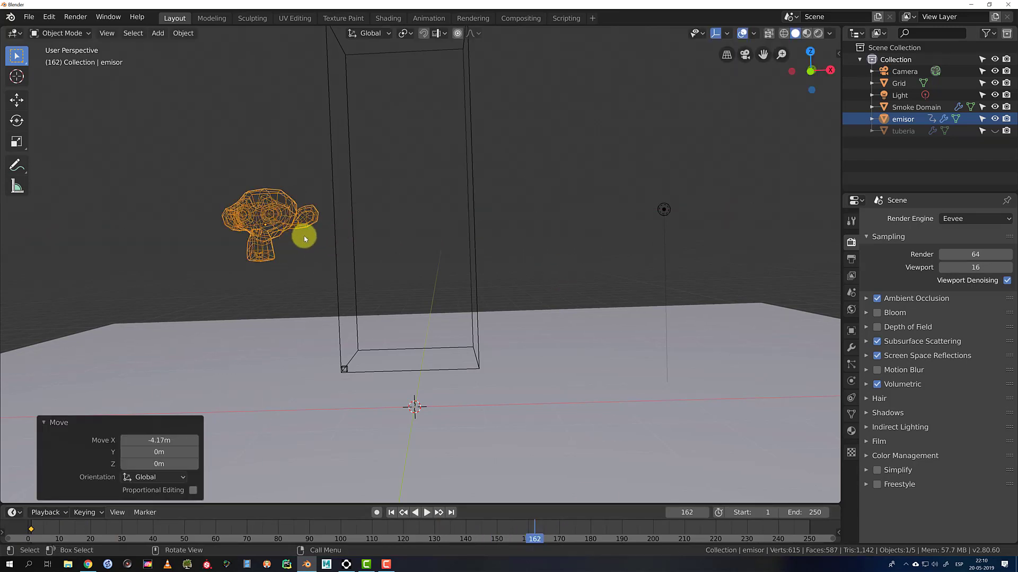
{"action": "key", "text": "i"}
{"action": "left_click", "coordinate": [306, 239]}
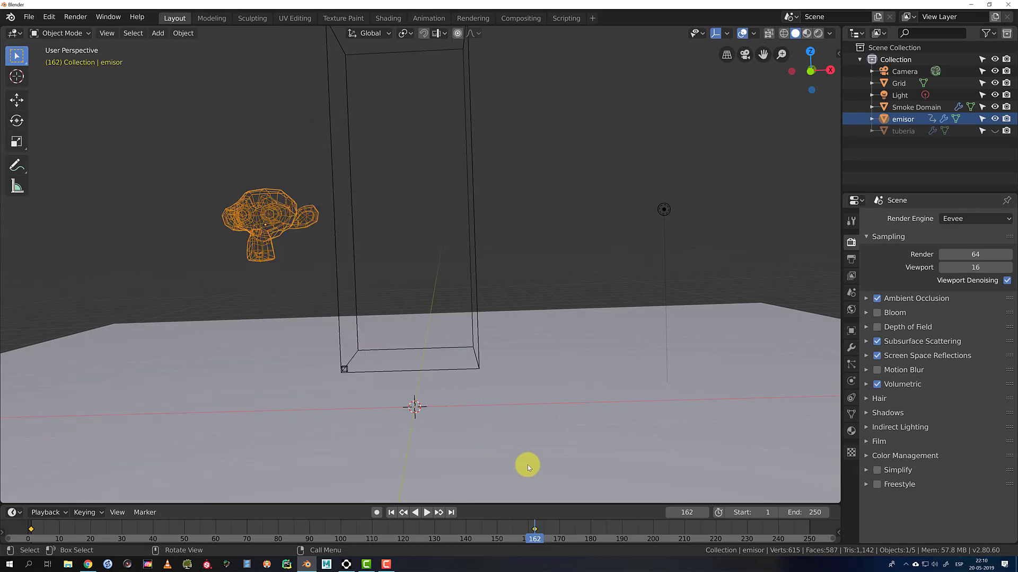
Play the animation from the start to watch the emitter travel through the smoke domain, and stop it
{"action": "left_click_drag", "start_coordinate": [509, 524], "coordinate": [17, 535]}
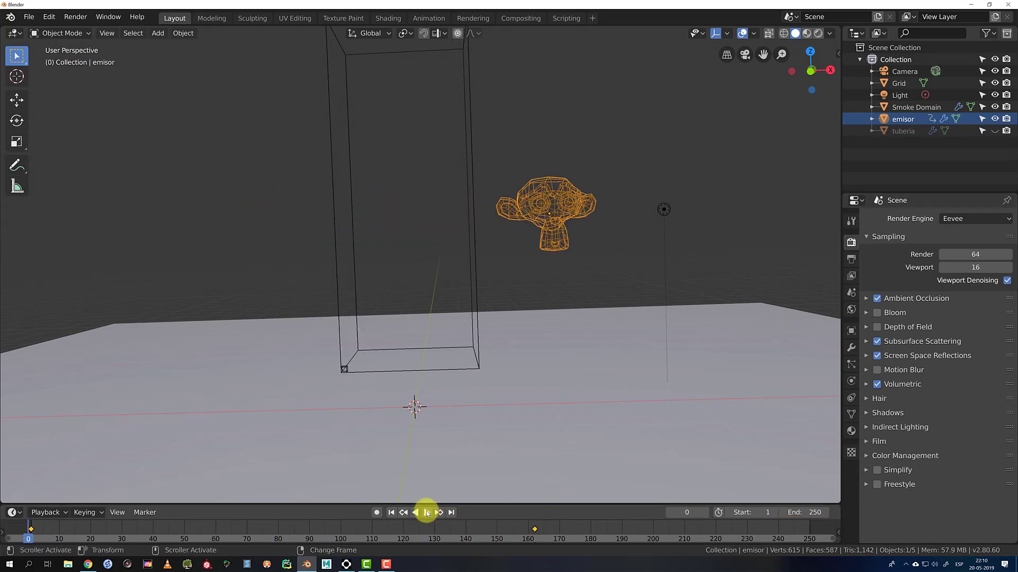
{"action": "left_click", "coordinate": [428, 513]}
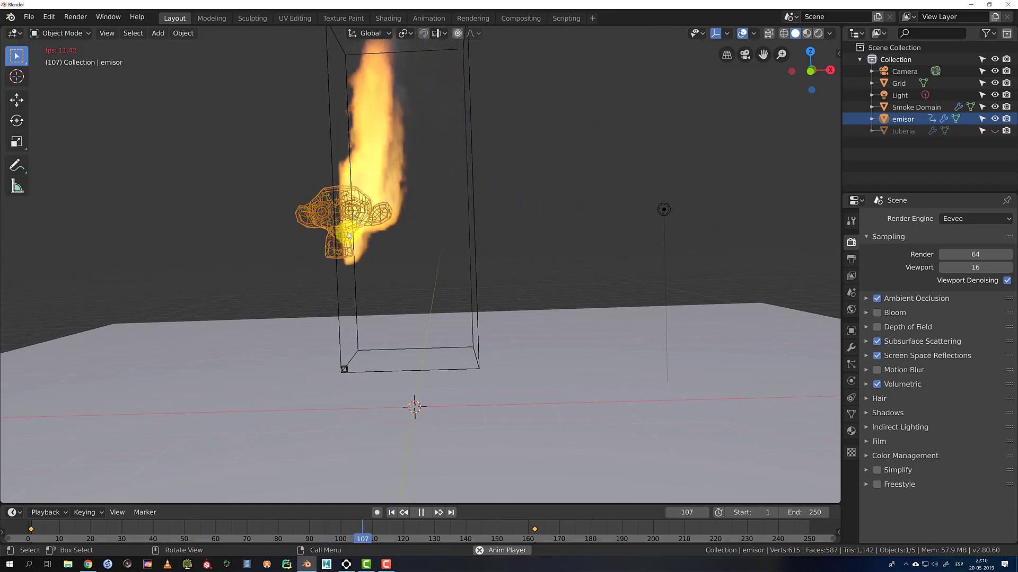
{"action": "left_click", "coordinate": [421, 512]}
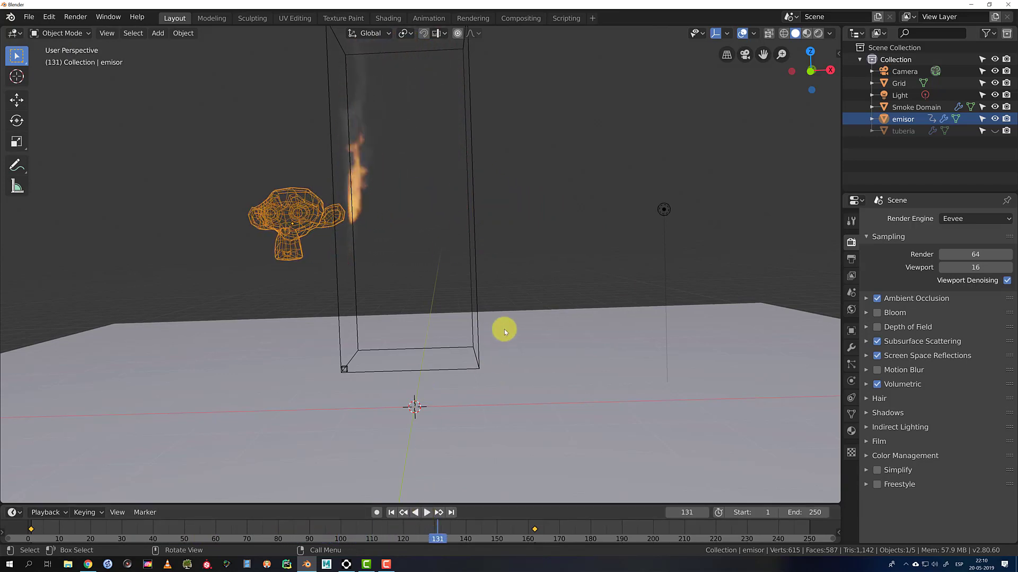
Undo the emisor's two keyframes and its move across the domain, returning to frame 1
{"action": "key", "text": "Up"}
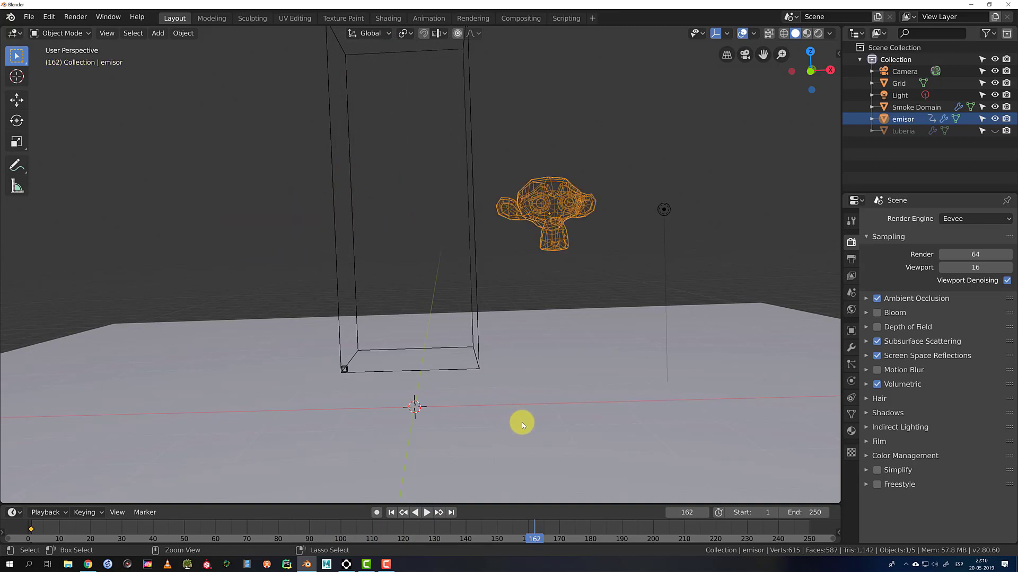
{"action": "key", "text": "shift+Left"}
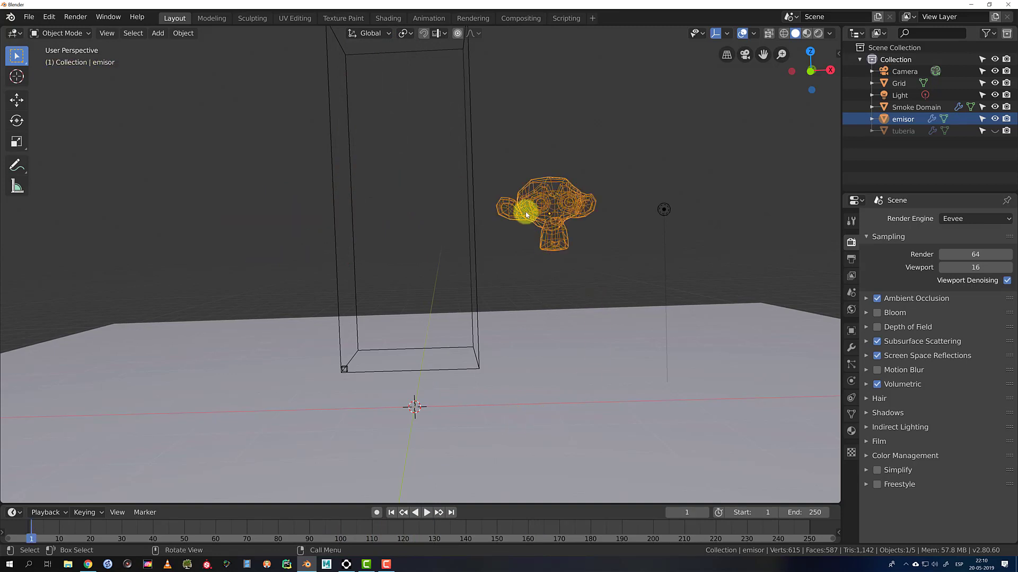
Move the emisor about -2.03 m along X, back inside the smoke domain
{"action": "key", "text": "g"}
{"action": "key", "text": "z"}
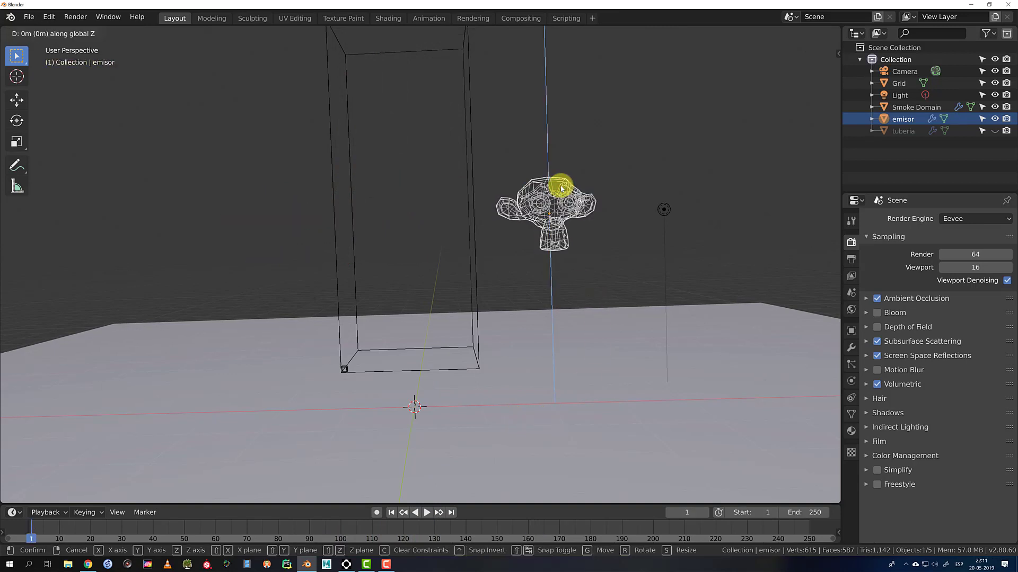
{"action": "key", "text": "x"}
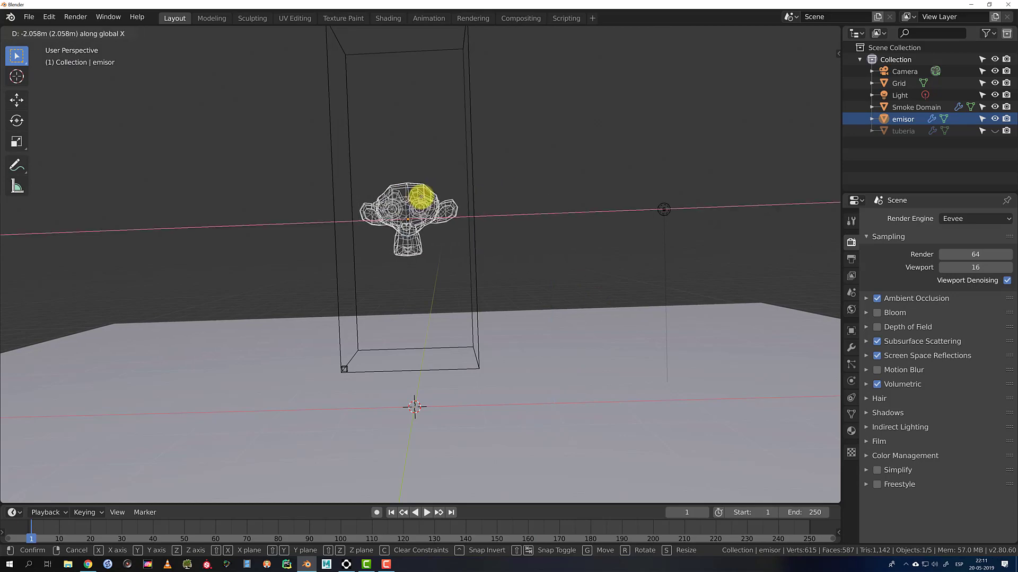
{"action": "left_click", "coordinate": [416, 197]}
Lower the emisor along Z to just above the base of the smoke domain and nudge it slightly along negative X
{"action": "middle_click_drag", "start_coordinate": [501, 186], "coordinate": [504, 217]}
{"action": "key", "text": "KP_Decimal"}
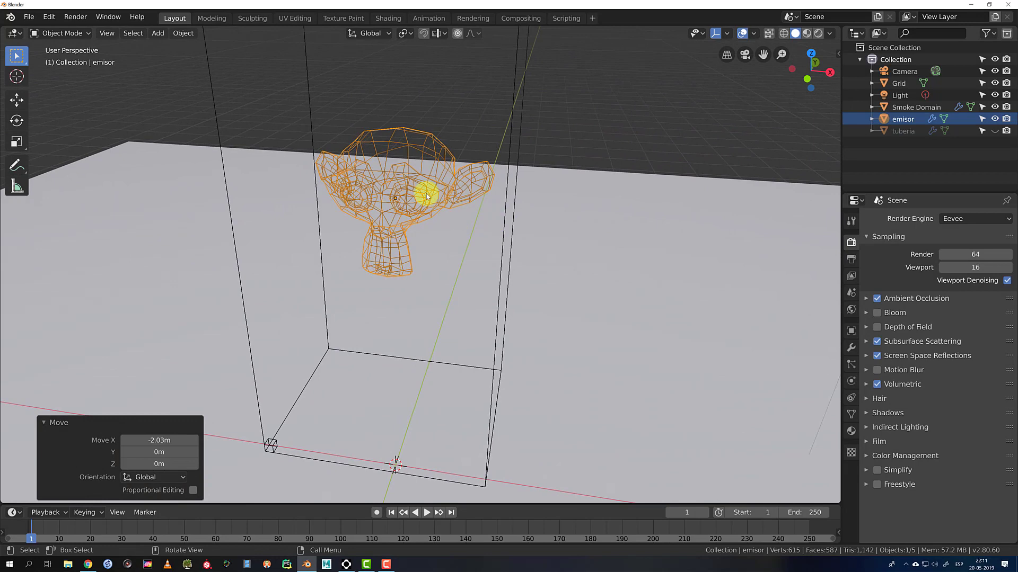
{"action": "key", "text": "g"}
{"action": "key", "text": "z"}
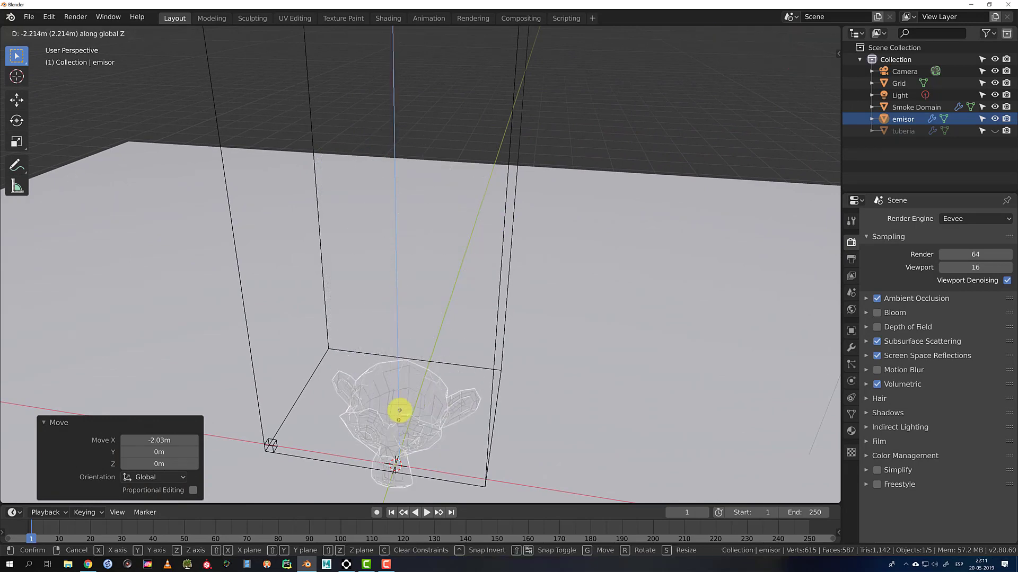
{"action": "left_click", "coordinate": [391, 345]}
{"action": "mouse_move", "coordinate": [469, 227]}
{"action": "middle_mouse_down"}
{"action": "mouse_move", "coordinate": [458, 233]}
{"action": "mouse_move", "coordinate": [479, 228]}
{"action": "mouse_move", "coordinate": [467, 228]}
{"action": "middle_mouse_up"}
{"action": "left_click", "coordinate": [455, 227]}
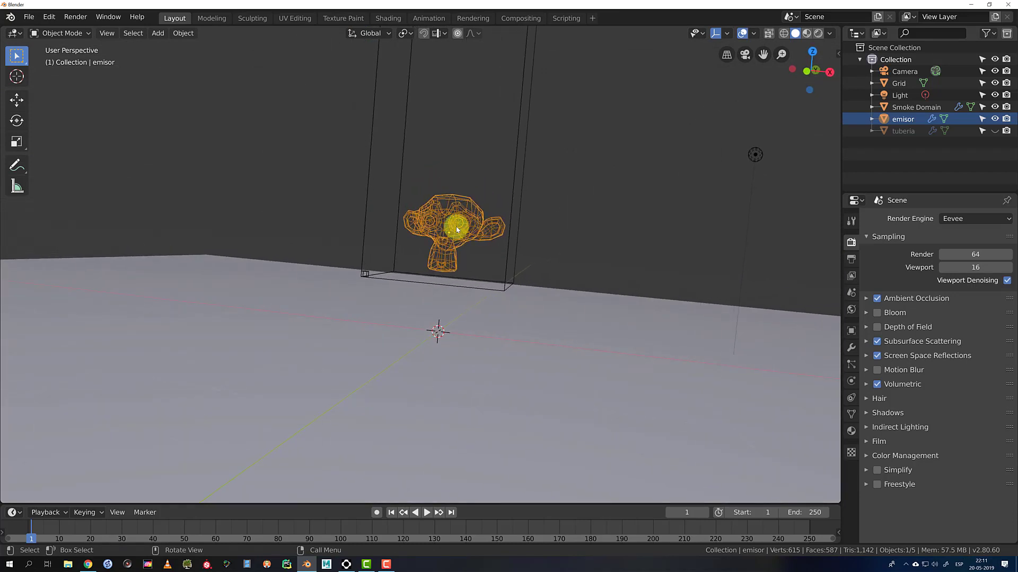
{"action": "key", "text": "g"}
{"action": "key", "text": "x"}
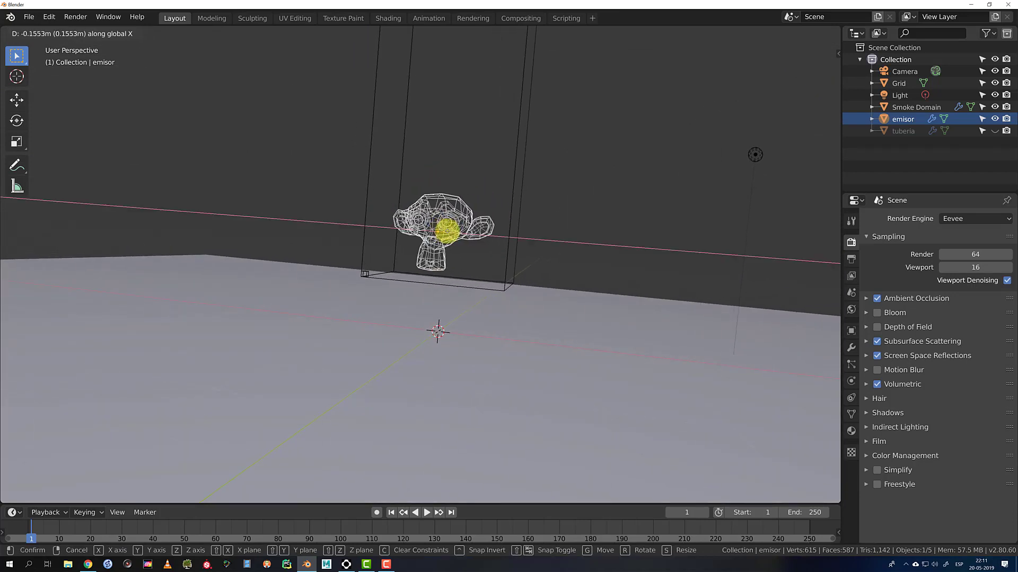
{"action": "left_click", "coordinate": [452, 230]}
Parent the Smoke Domain to the emisor with the Object option
{"action": "left_click", "coordinate": [561, 196]}
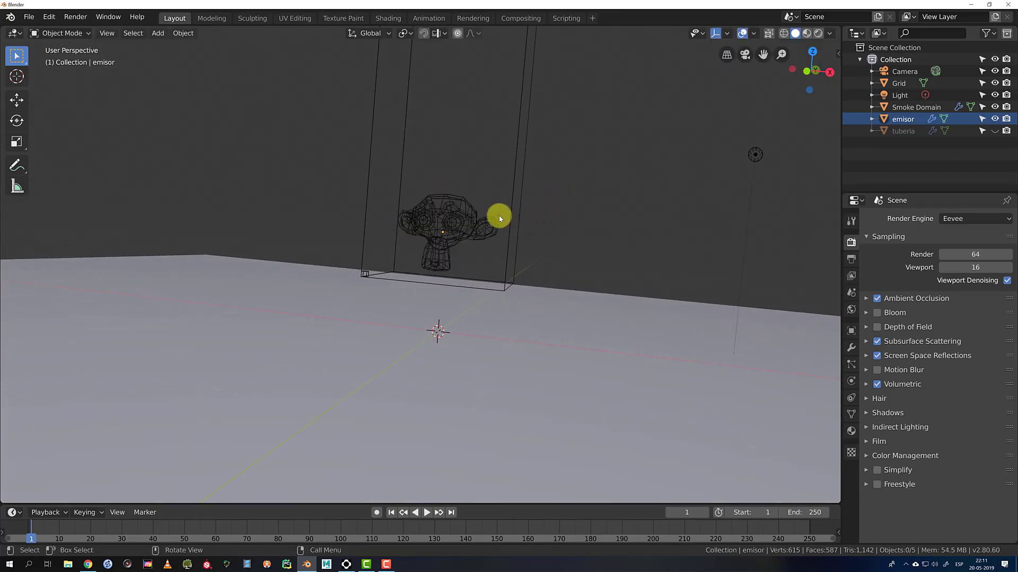
{"action": "left_click", "coordinate": [468, 215]}
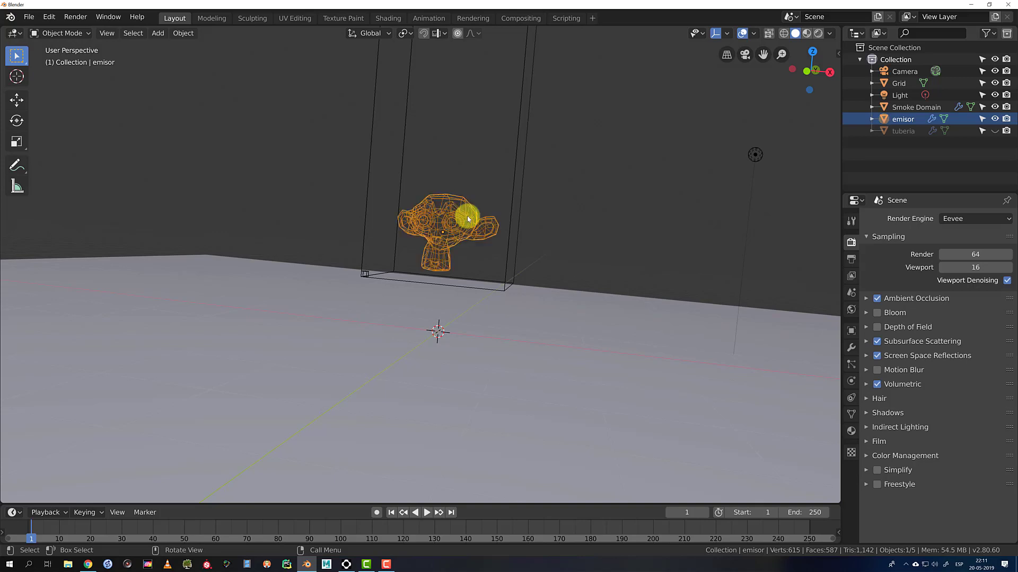
{"action": "left_click", "coordinate": [512, 207]}
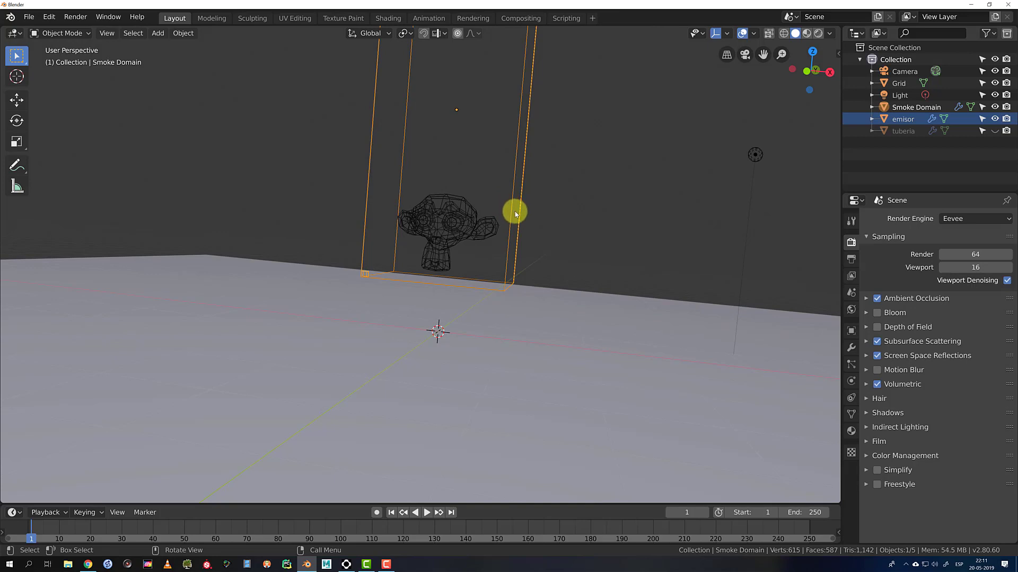
{"action": "left_click", "coordinate": [449, 223], "text": "shift"}
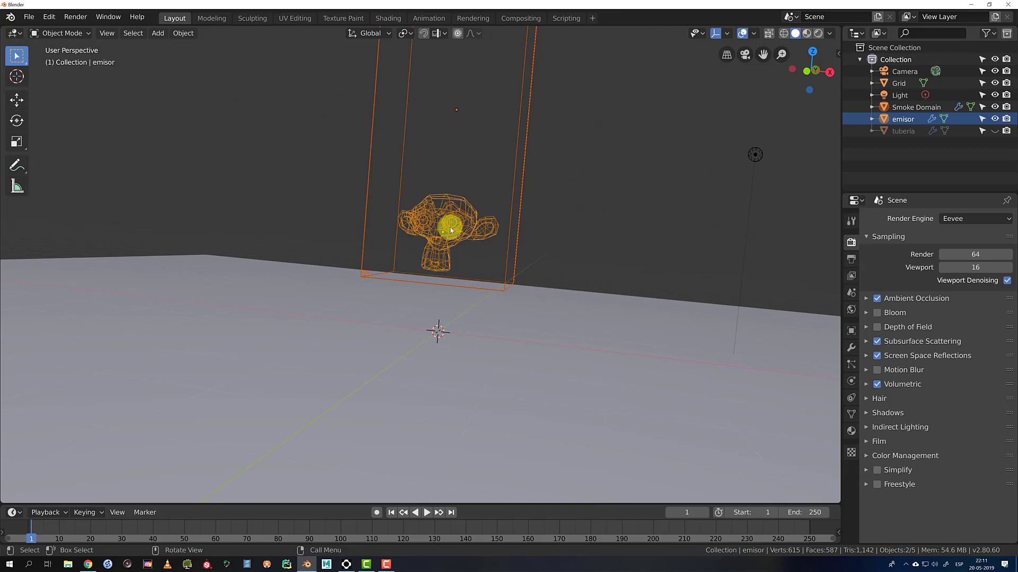
{"action": "key", "text": "ctrl+p"}
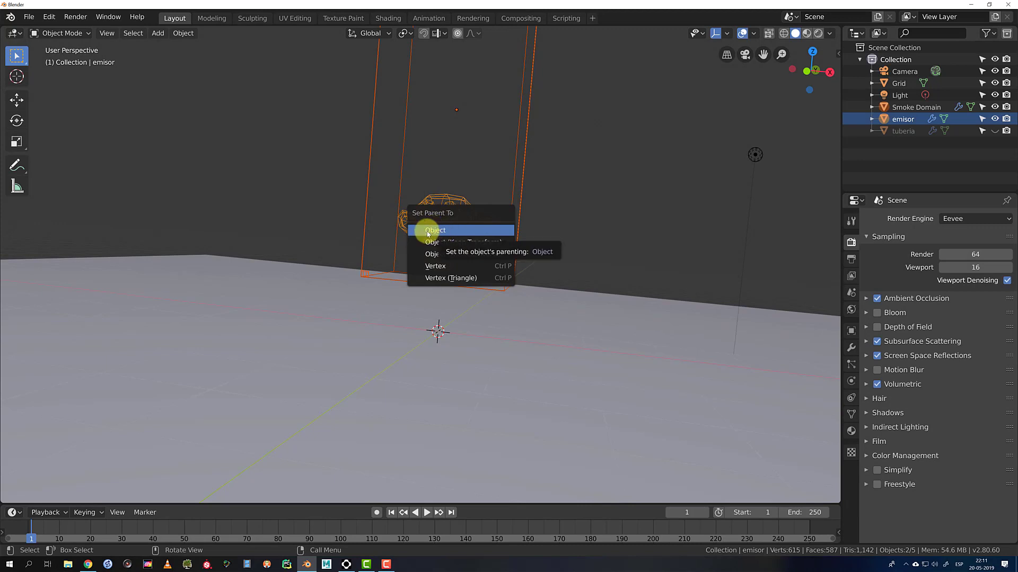
{"action": "left_click", "coordinate": [438, 231]}
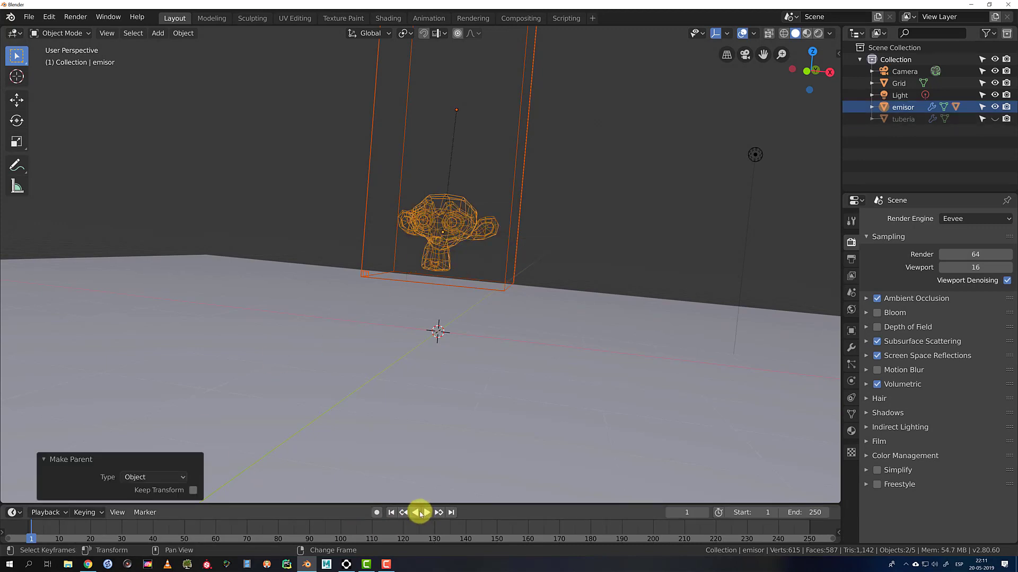
Test moving the emisor to check that the smoke domain follows it, and cancel the move
{"action": "left_click", "coordinate": [470, 211]}
{"action": "key", "text": "g"}
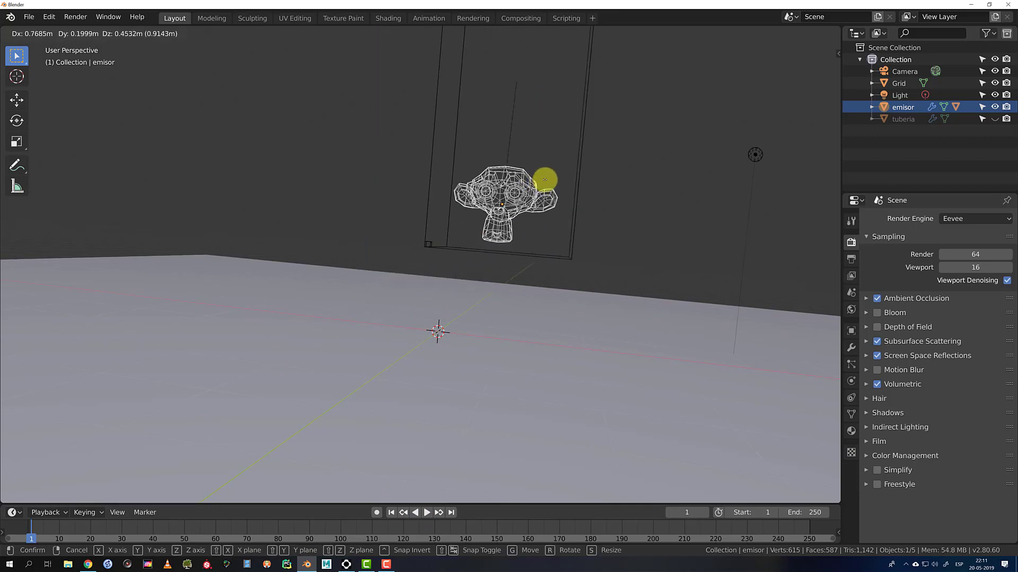
{"action": "right_click", "coordinate": [480, 197]}
Unhide the tuberia pipe and parent the emisor to it with the Object option
{"action": "scroll", "coordinate": [473, 220], "scroll_direction": "down", "scroll_amount": 6}
{"action": "scroll", "coordinate": [473, 219], "scroll_direction": "up", "scroll_amount": 2}
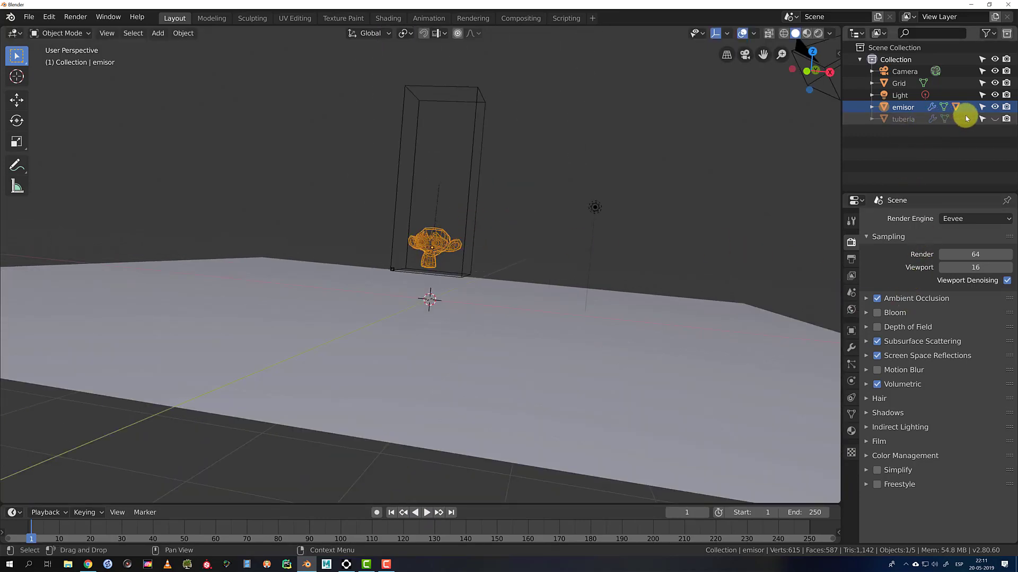
{"action": "left_click", "coordinate": [995, 119]}
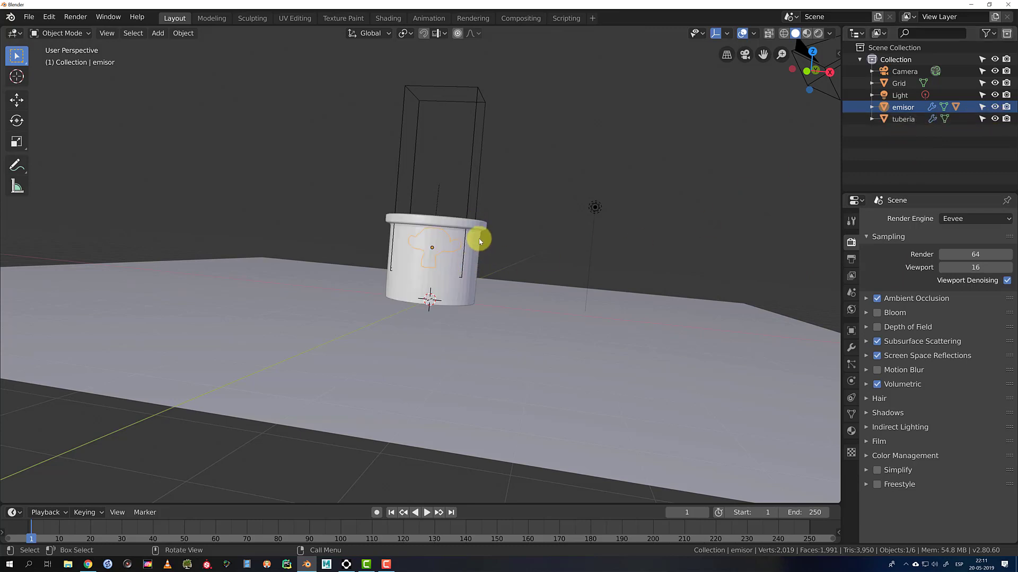
{"action": "left_click", "coordinate": [455, 255]}
{"action": "middle_click_drag", "start_coordinate": [454, 255], "coordinate": [433, 361]}
{"action": "left_click", "coordinate": [435, 359]}
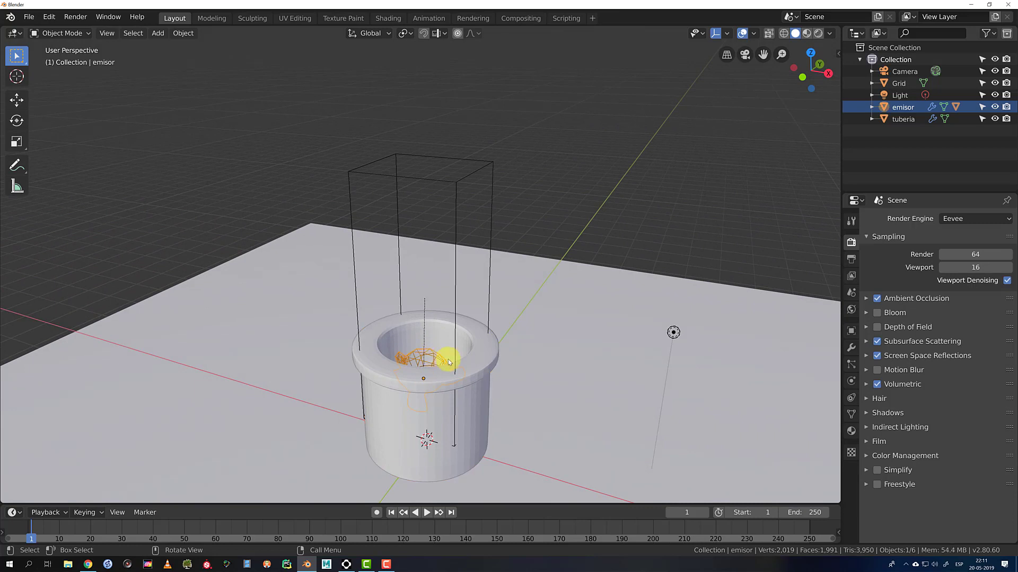
{"action": "left_click", "coordinate": [477, 364], "text": "shift"}
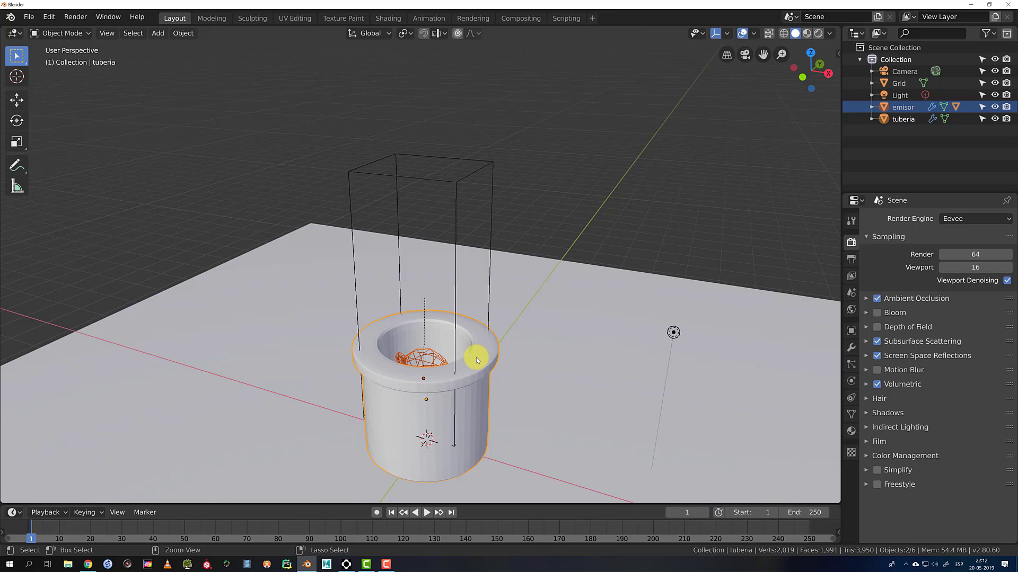
{"action": "key", "text": "ctrl+p"}
{"action": "left_click", "coordinate": [476, 360]}
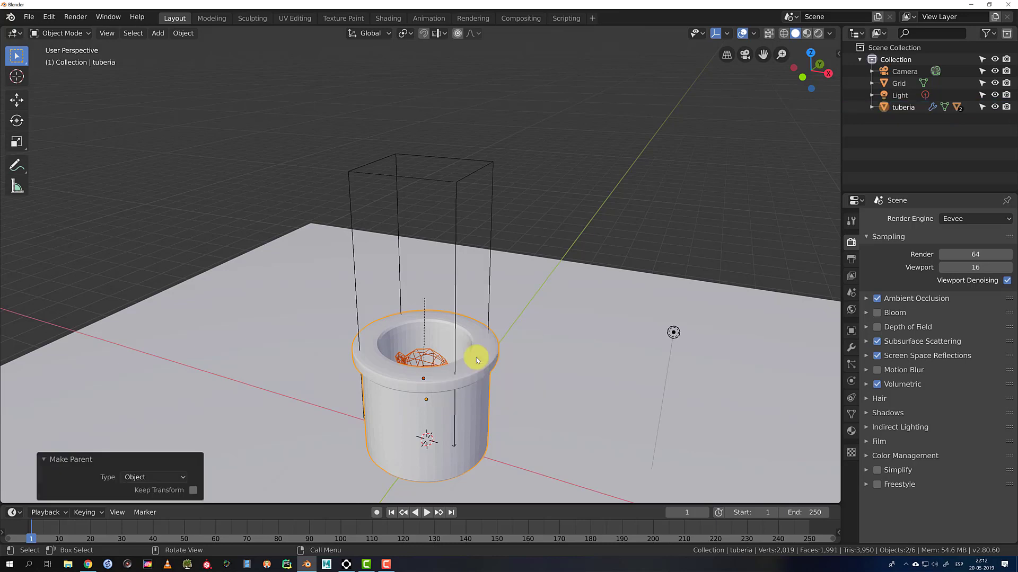
Test moving the tuberia pipe alone to check that the emitter and smoke domain follow it
{"action": "left_click", "coordinate": [424, 435]}
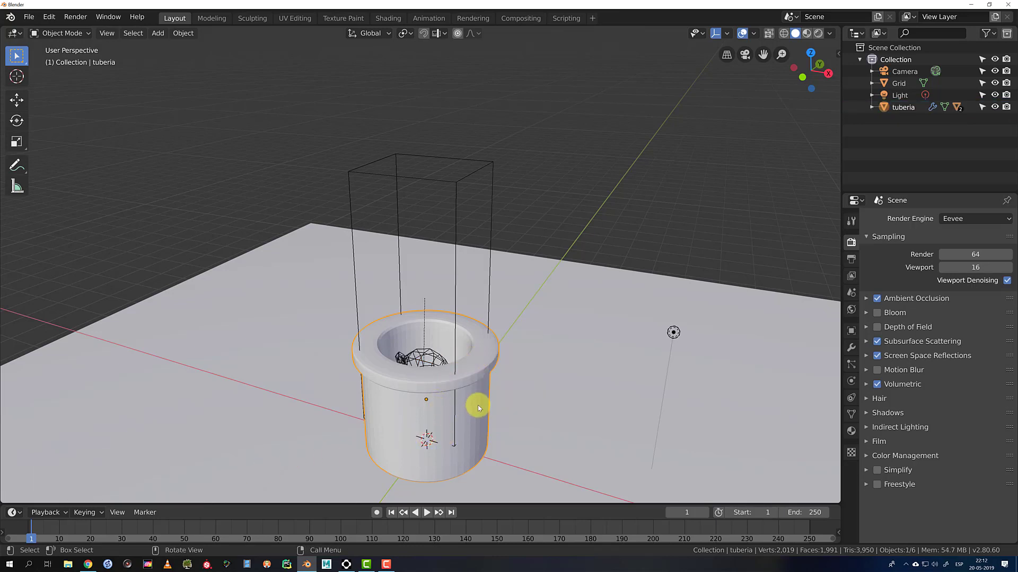
{"action": "key", "text": "g"}
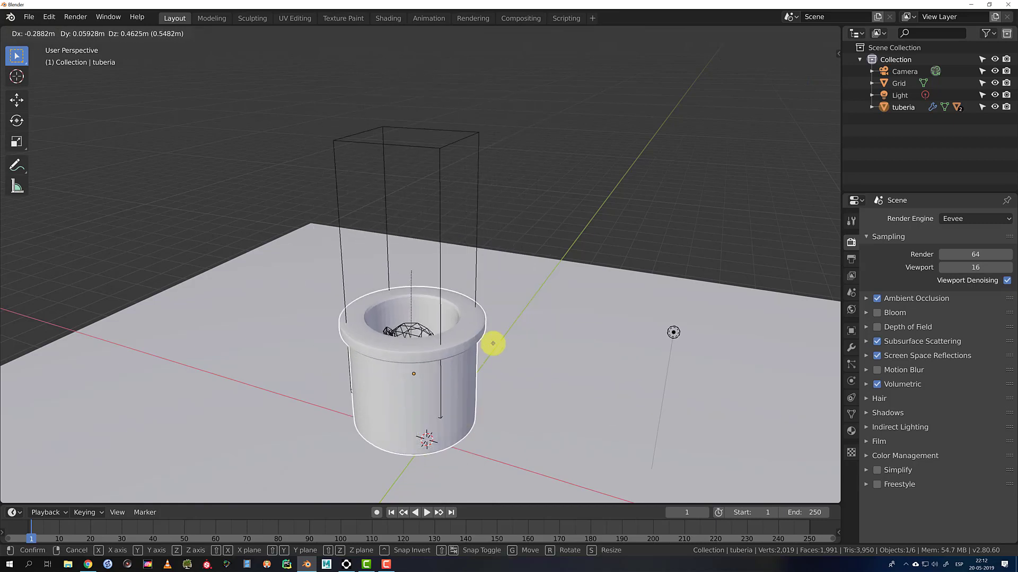
{"action": "left_click", "coordinate": [475, 371]}
{"action": "scroll", "coordinate": [501, 337], "scroll_direction": "down", "scroll_amount": 5}
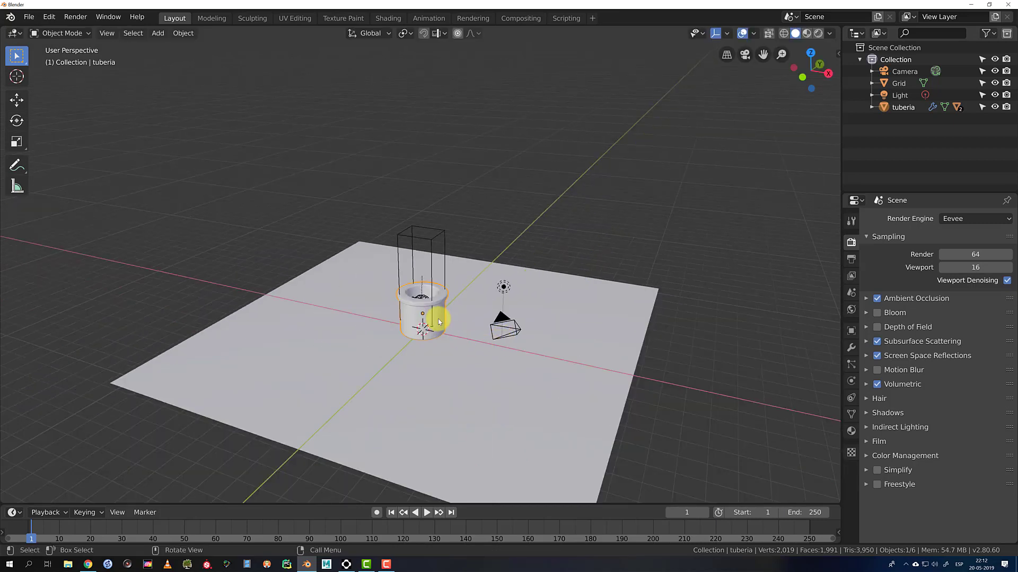
Rotate the tuberia pipe about 85° around the global Y axis and raise it about 1.24 m above the ground plane
{"action": "key", "text": "r"}
{"action": "key", "text": "x"}
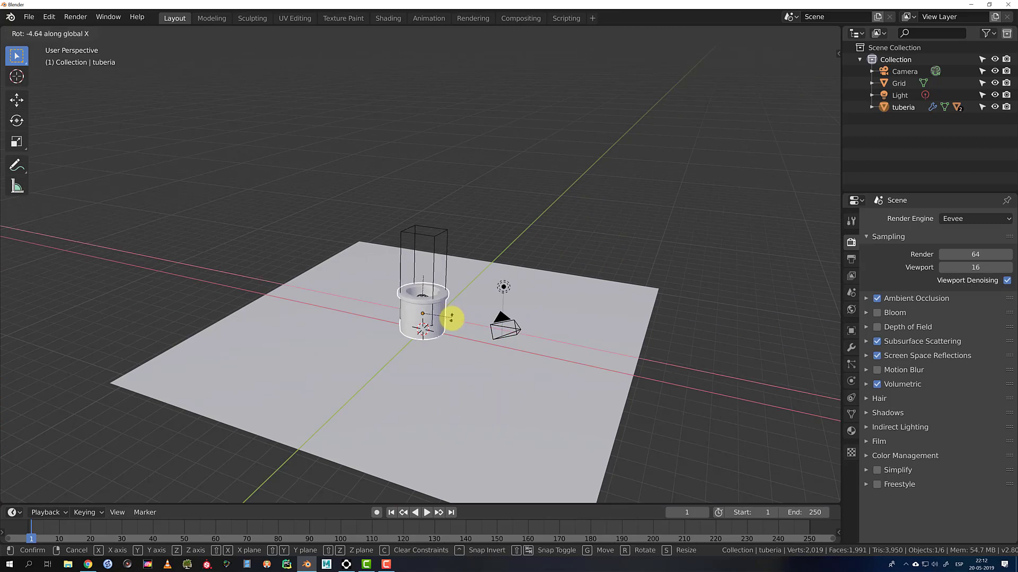
{"action": "key", "text": "y"}
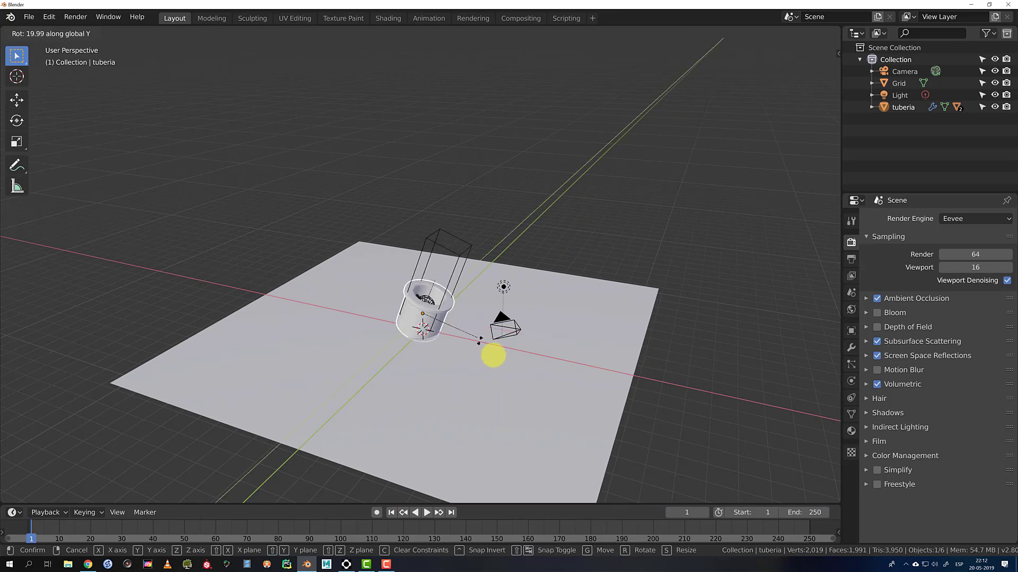
{"action": "left_click", "coordinate": [419, 428]}
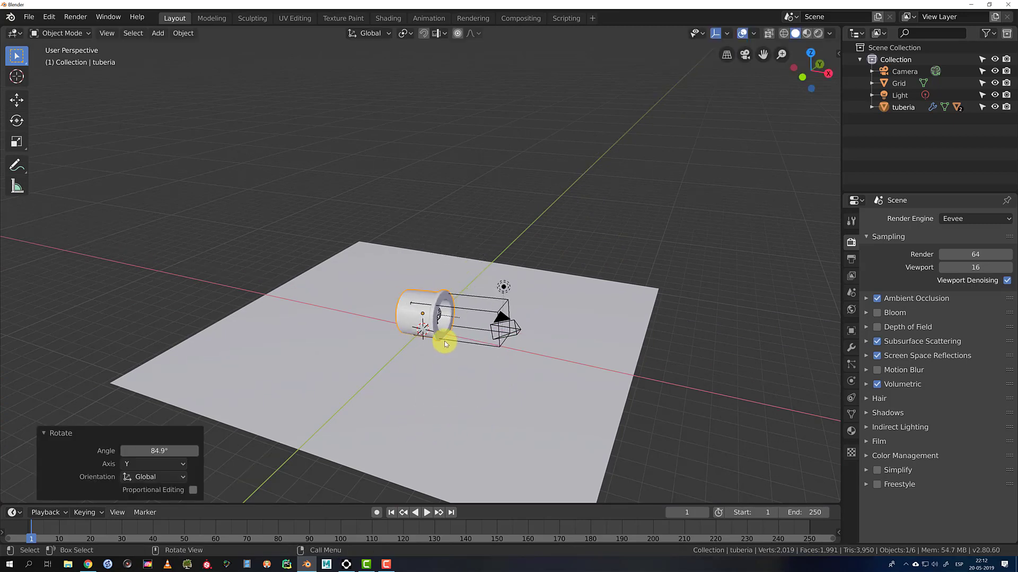
{"action": "key", "text": "g"}
{"action": "left_click", "coordinate": [442, 300]}
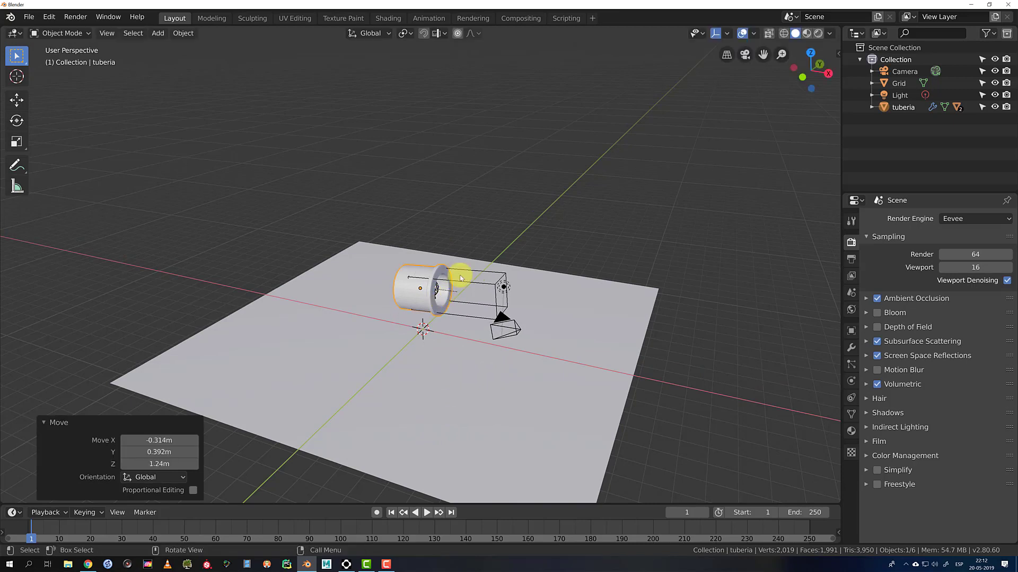
Play the simulation with the pipe lying on its side to examine the fire coming out of its mouth
{"action": "left_click", "coordinate": [465, 238]}
{"action": "key", "text": "KP_0"}
{"action": "scroll", "coordinate": [460, 250], "scroll_direction": "up", "scroll_amount": 4}
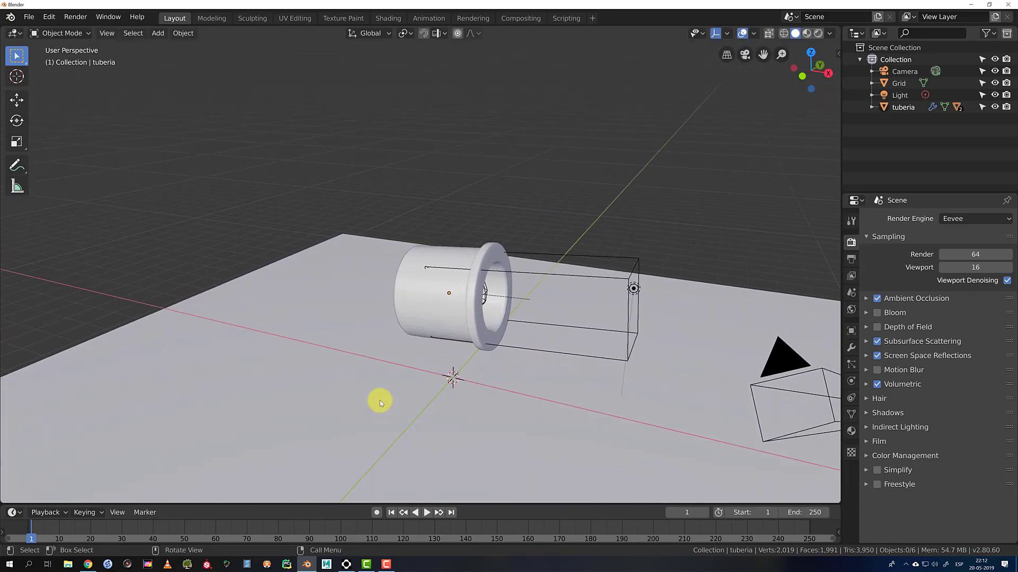
{"action": "left_click", "coordinate": [426, 512]}
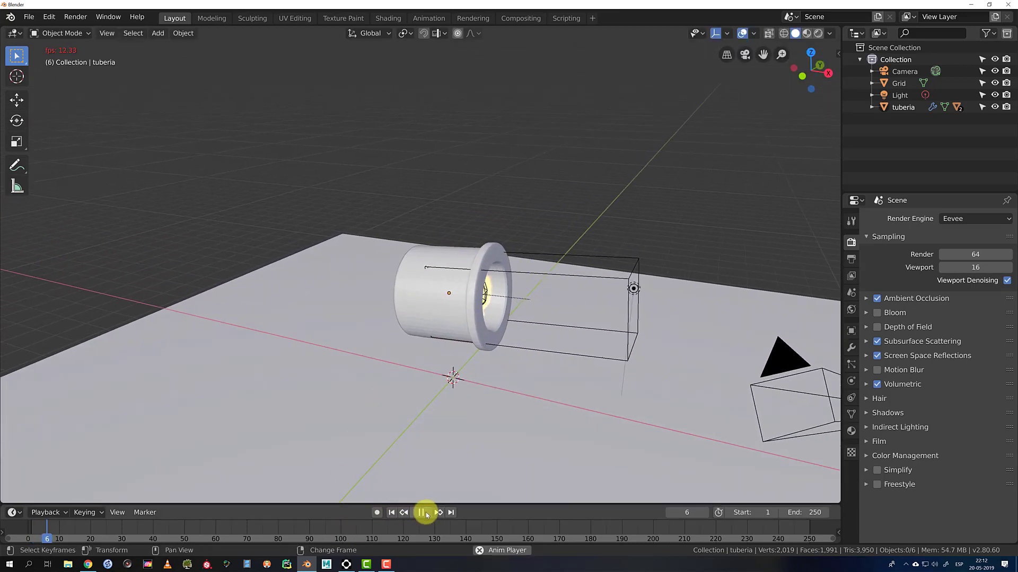
{"action": "left_click", "coordinate": [427, 513]}
{"action": "middle_click_drag", "start_coordinate": [501, 286], "coordinate": [485, 310]}
{"action": "scroll", "coordinate": [488, 361], "scroll_direction": "up", "scroll_amount": 2}
{"action": "left_click", "coordinate": [426, 515]}
{"action": "left_click", "coordinate": [426, 515]}
{"action": "scroll", "coordinate": [546, 339], "scroll_direction": "down", "scroll_amount": 1}
Go back to frame 0 and move the tuberia pipe about 5.44 m along the X axis
{"action": "left_click", "coordinate": [479, 318]}
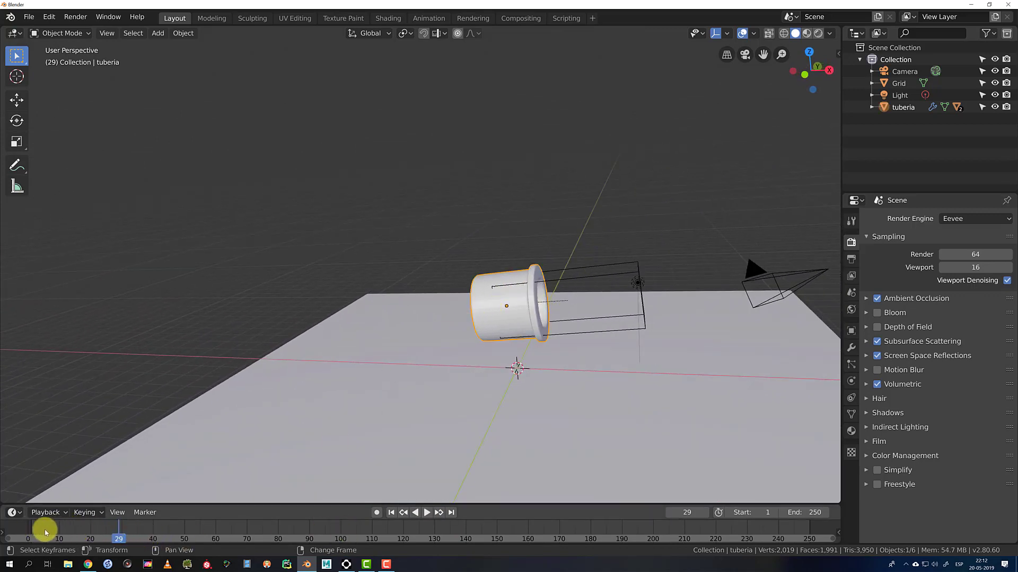
{"action": "right_click_drag", "start_coordinate": [43, 531], "coordinate": [21, 531]}
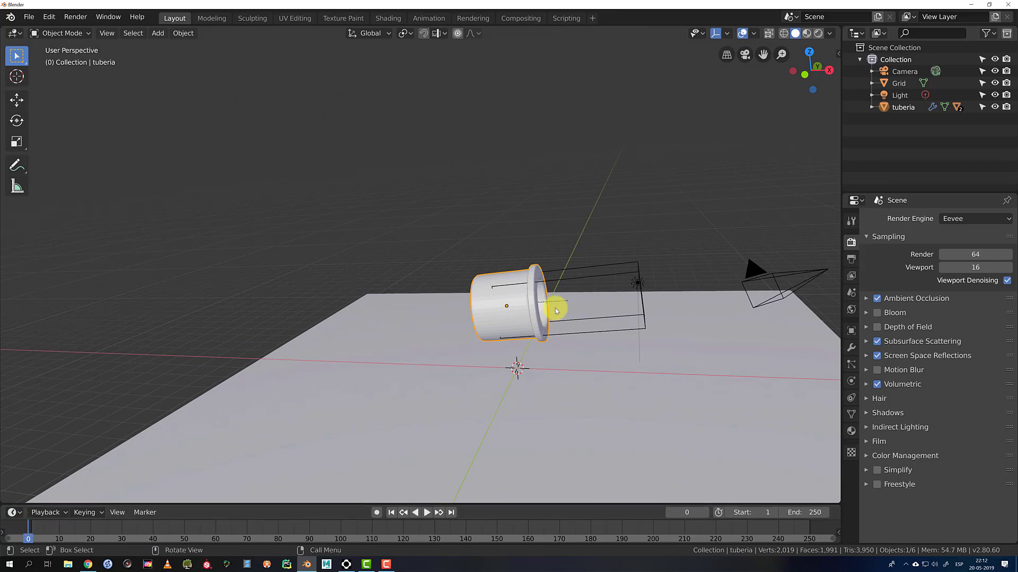
{"action": "key", "text": "g"}
{"action": "key", "text": "x"}
{"action": "left_click", "coordinate": [721, 295]}
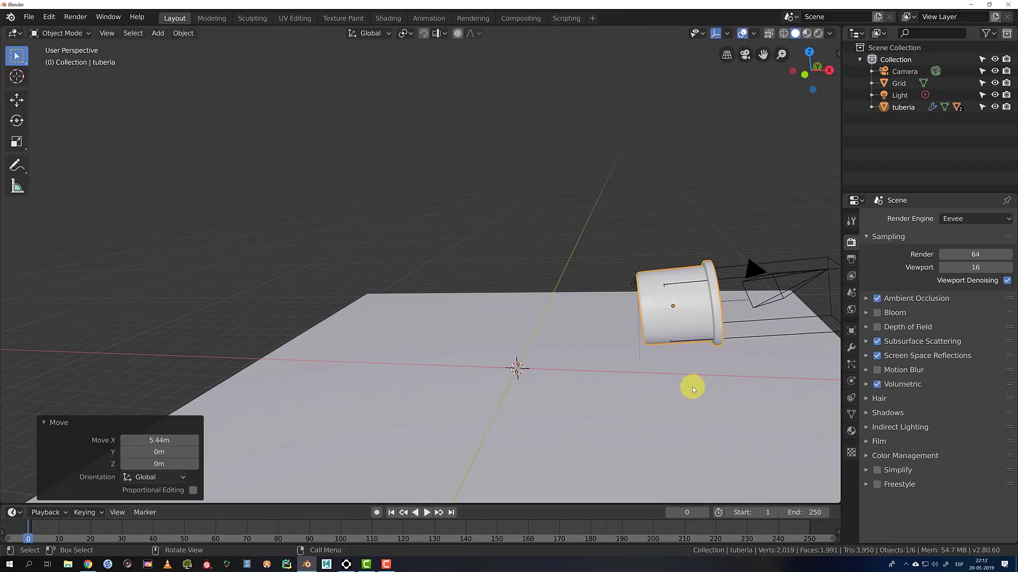
{"action": "key", "text": "ctrl+p"}
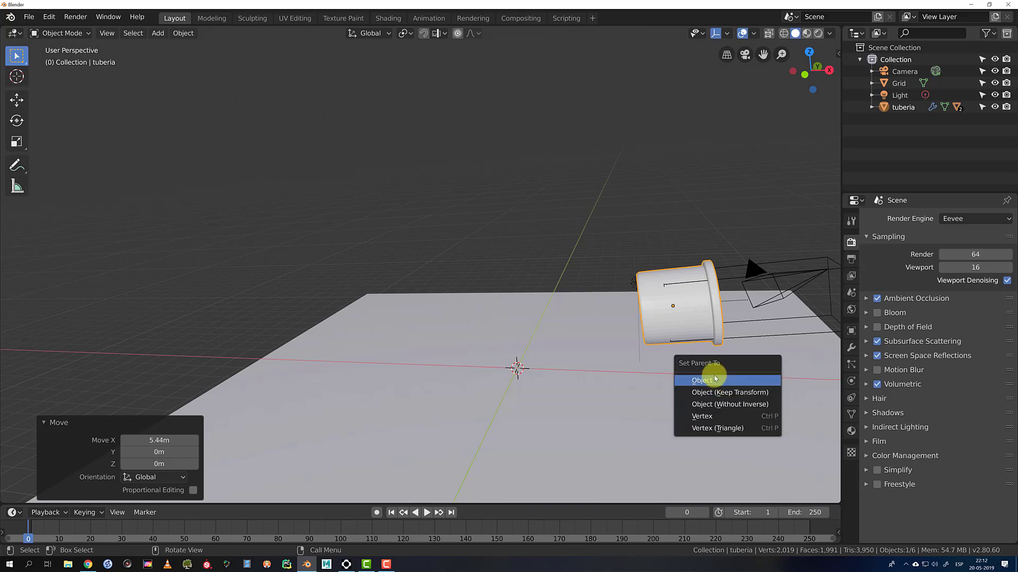
{"action": "left_click", "coordinate": [718, 381]}
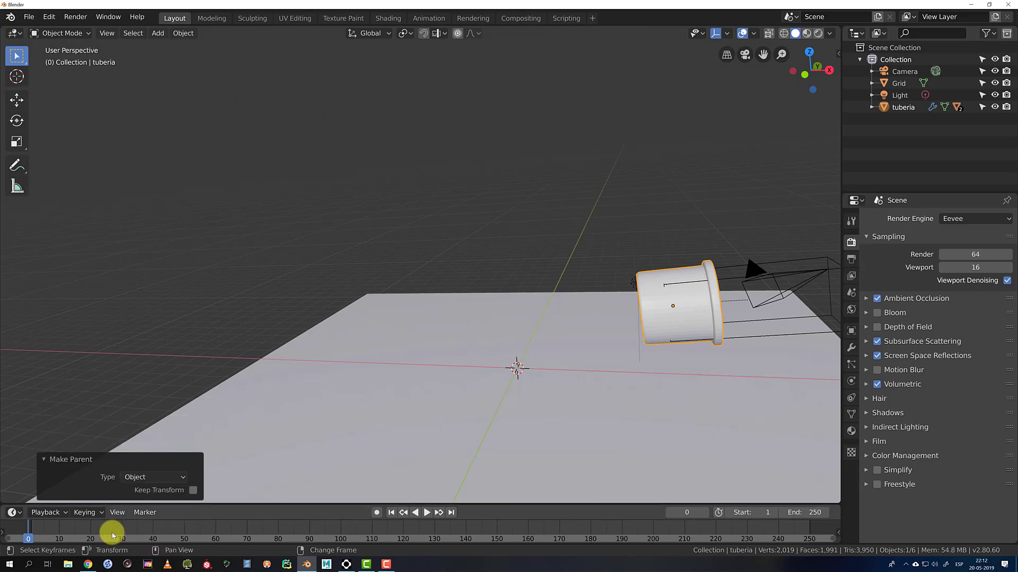
{"action": "left_click_drag", "start_coordinate": [109, 530], "coordinate": [392, 526]}
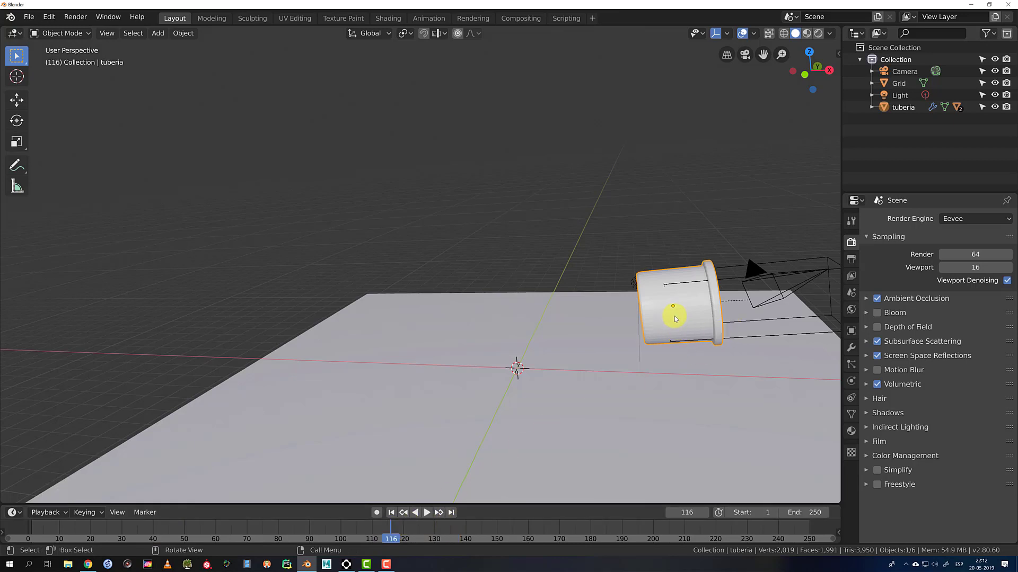
{"action": "key", "text": "g"}
{"action": "key", "text": "x"}
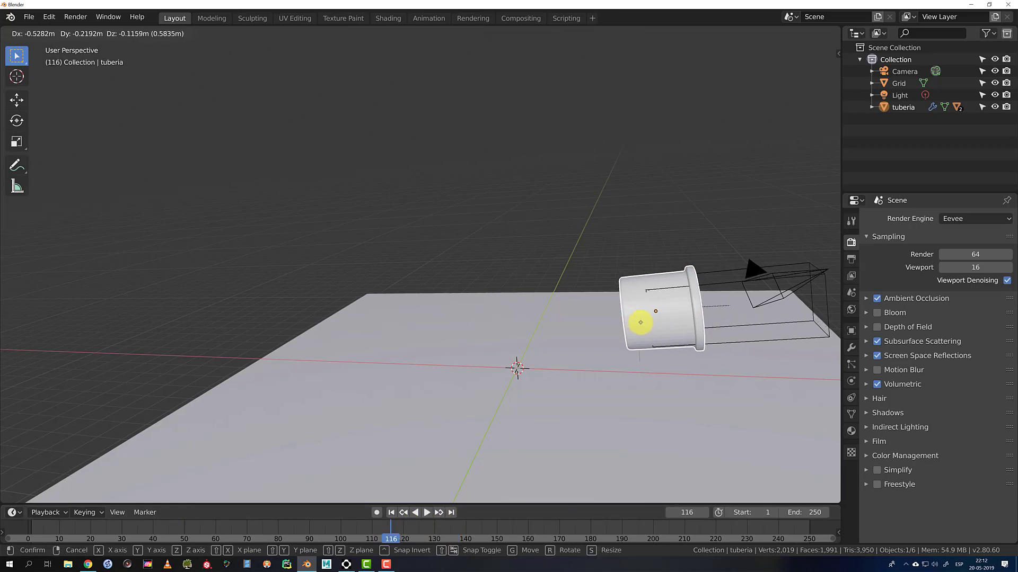
{"action": "left_click", "coordinate": [351, 316]}
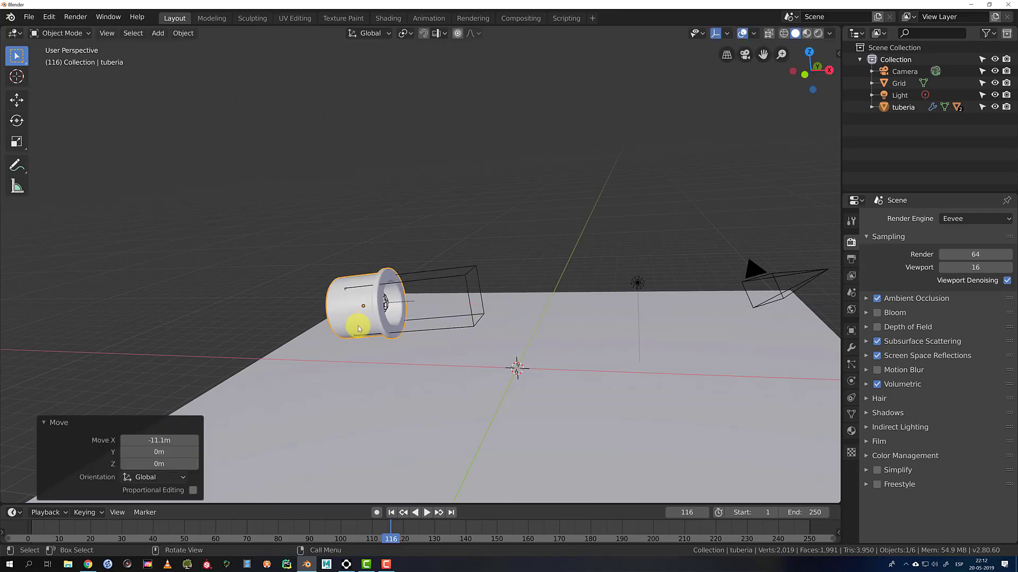
{"action": "key", "text": "ctrl+p"}
{"action": "left_click", "coordinate": [383, 347]}
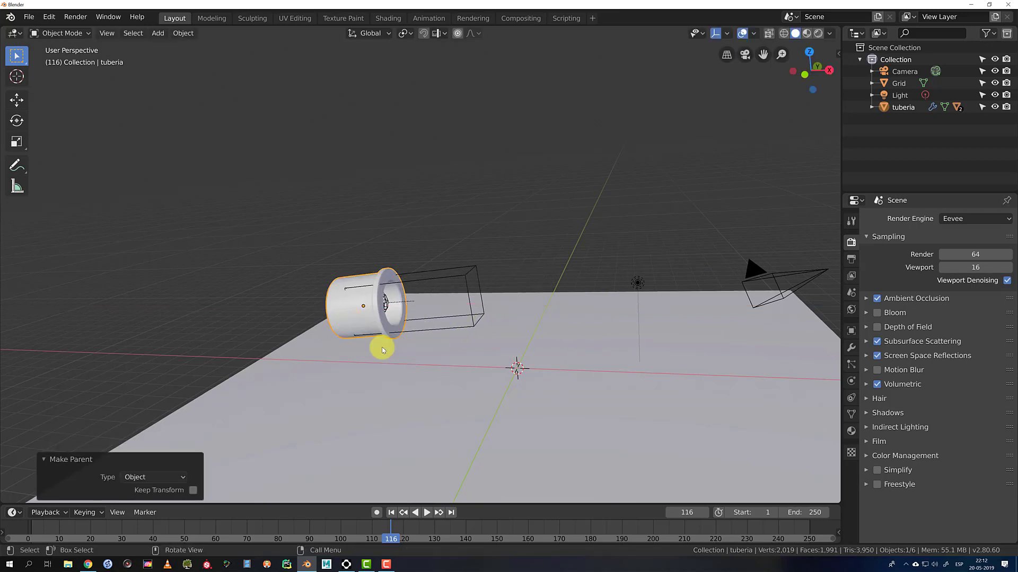
{"action": "key", "text": "ctrl+z"}
{"action": "key", "text": "ctrl+z"}
{"action": "key", "text": "ctrl+z"}
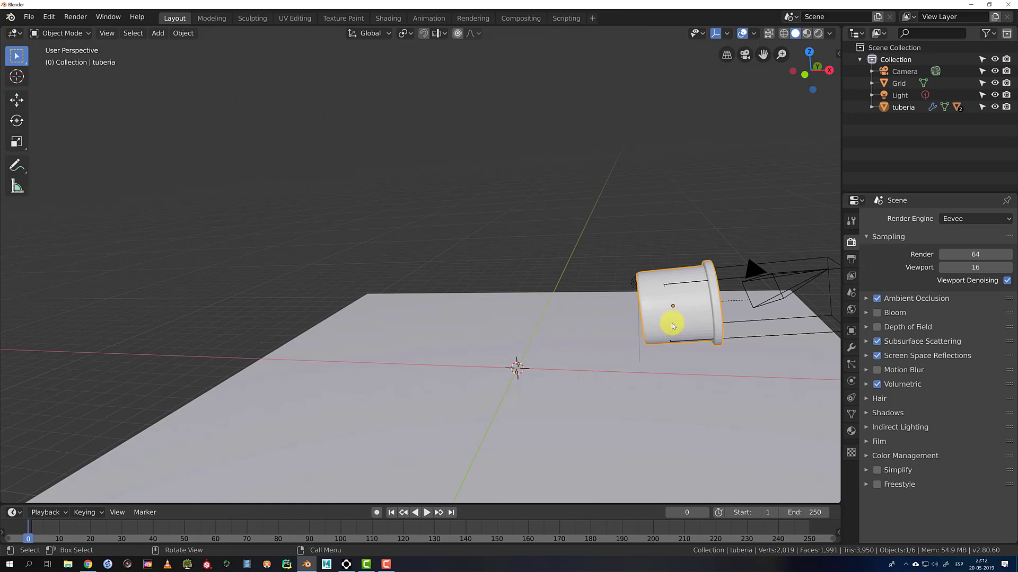
Animate the tuberia pipe with a keyframe at frame 0 and a Location keyframe at frame 101, moved about -10 m along X
{"action": "key", "text": "i"}
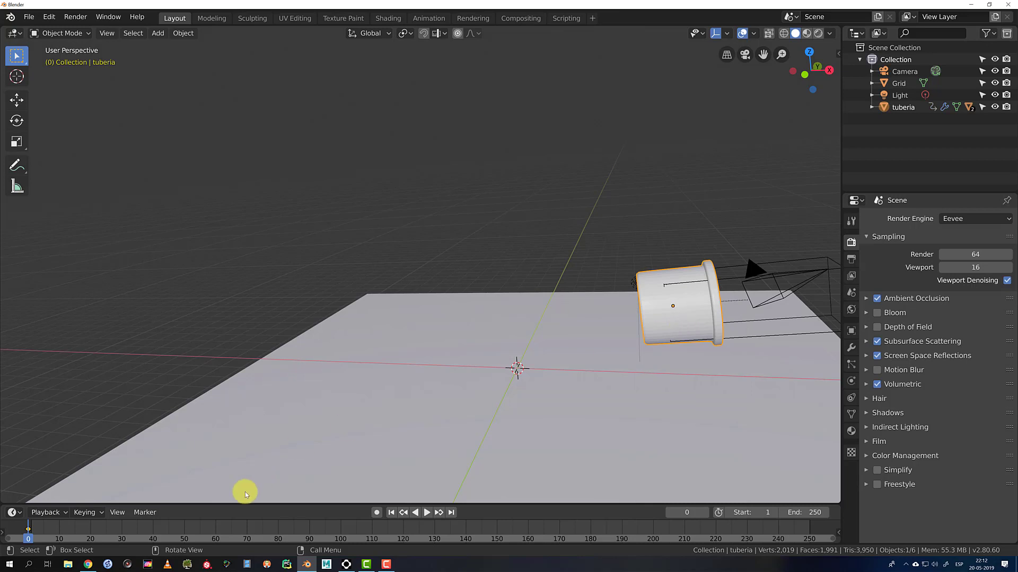
{"action": "left_click_drag", "start_coordinate": [305, 527], "coordinate": [344, 527]}
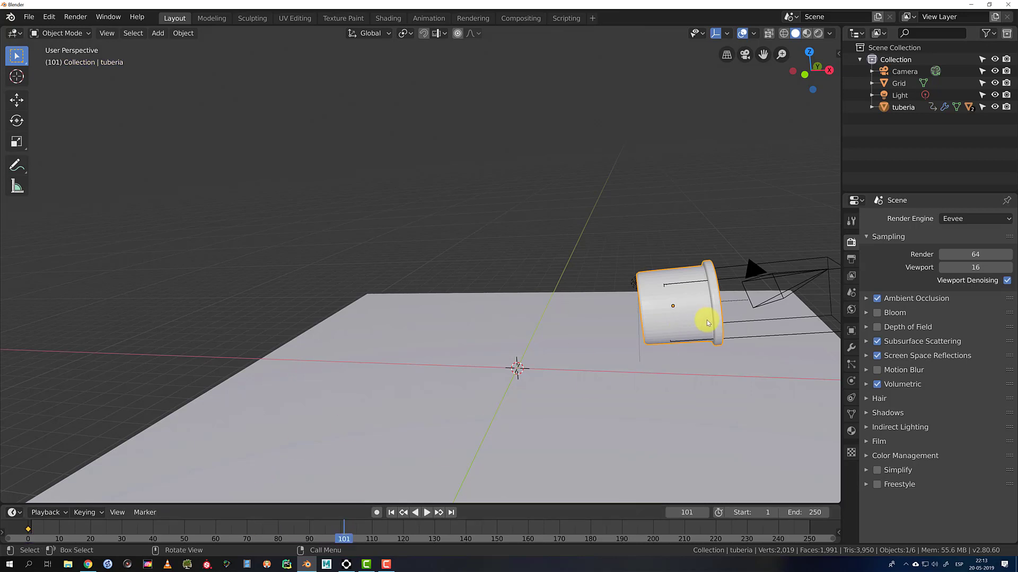
{"action": "key", "text": "g"}
{"action": "key", "text": "z"}
{"action": "key", "text": "x"}
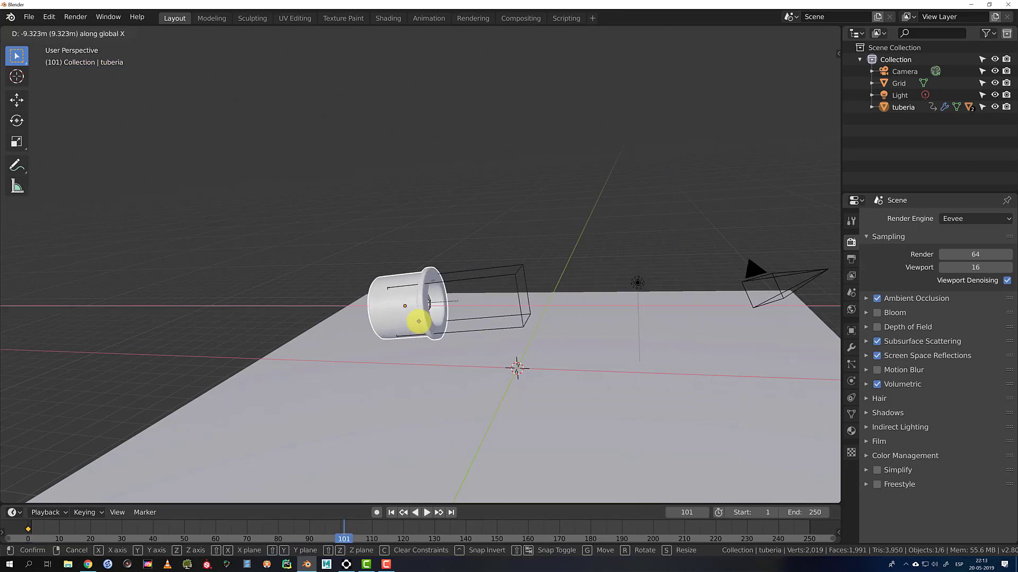
{"action": "left_click", "coordinate": [419, 330]}
{"action": "key", "text": "i"}
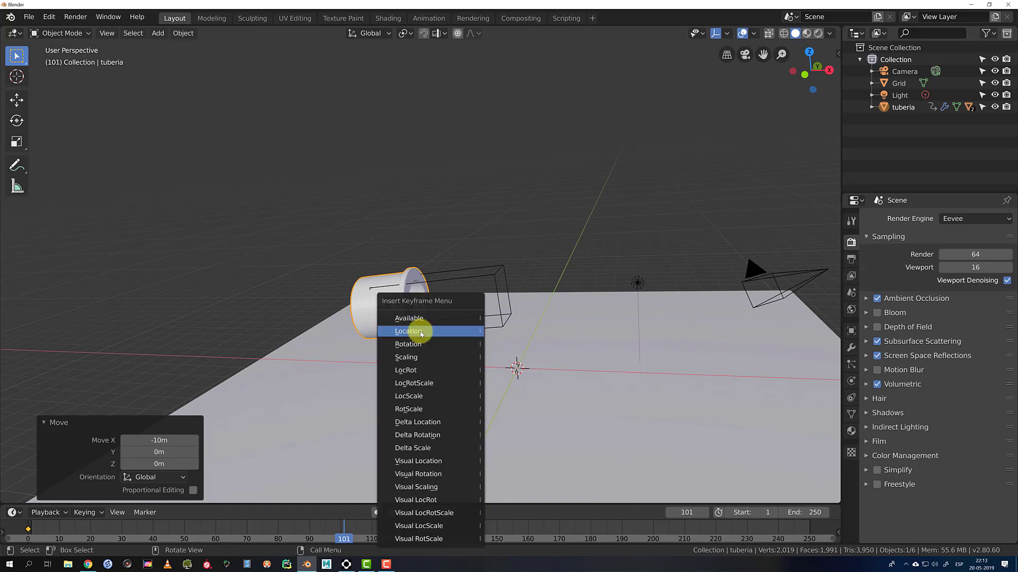
{"action": "left_click", "coordinate": [422, 332]}
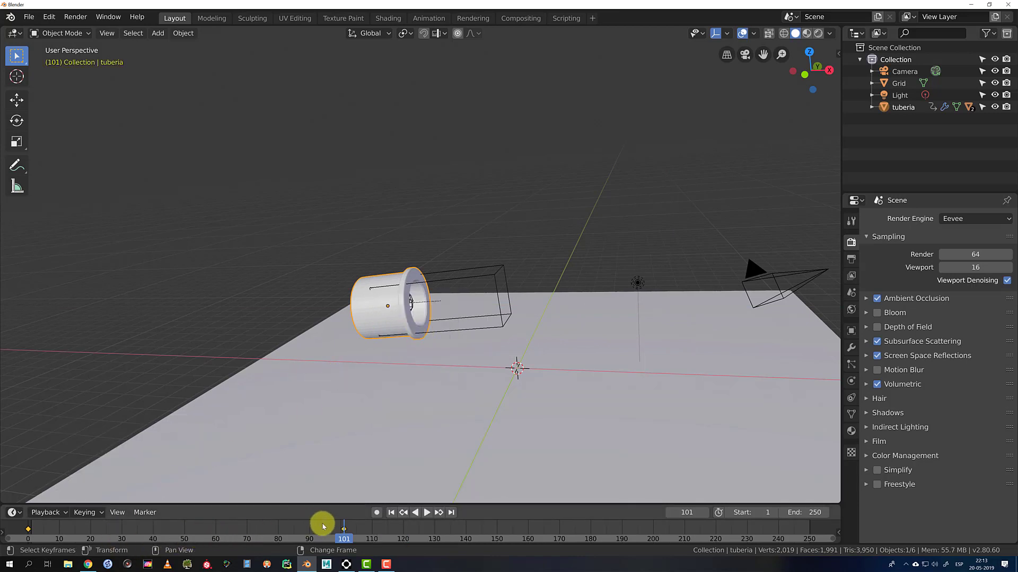
Play the animation from frame 1 to check the pipe's motion and fire, stopping at frame 92
{"action": "right_click_drag", "start_coordinate": [323, 524], "coordinate": [28, 537]}
{"action": "left_click", "coordinate": [391, 512]}
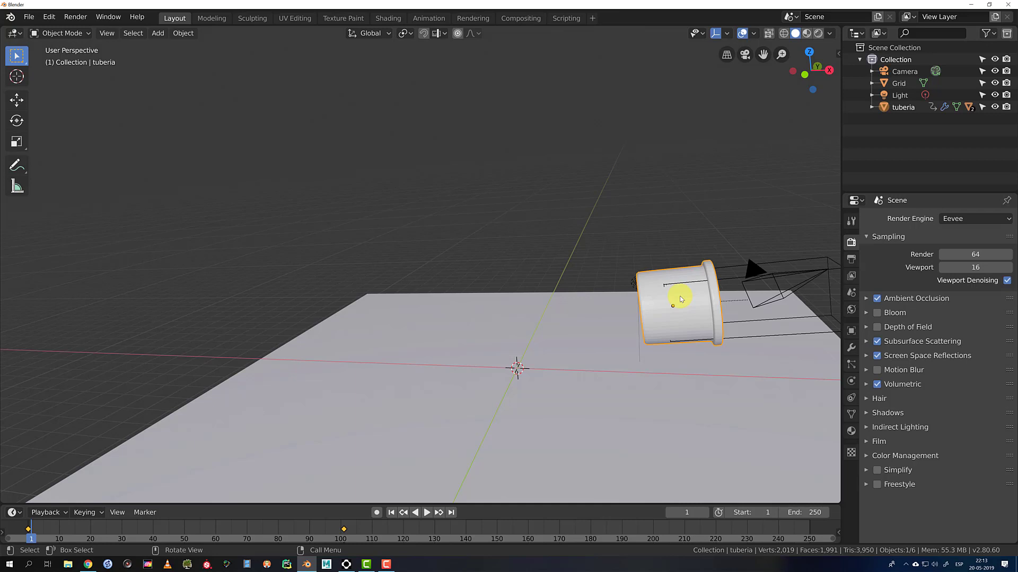
{"action": "left_click", "coordinate": [428, 513]}
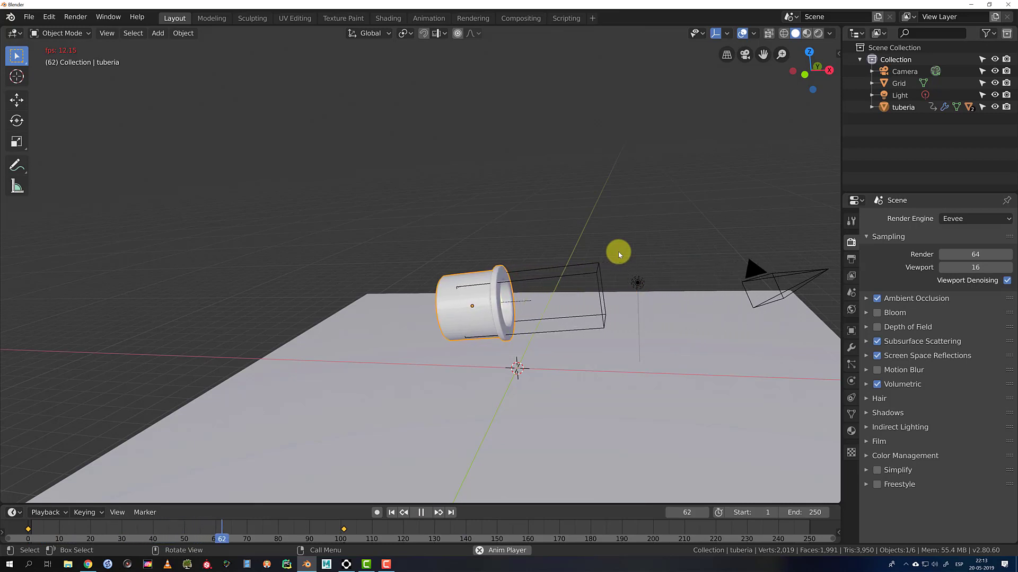
{"action": "left_click", "coordinate": [421, 513]}
Move the emisor about 0.7 m along the X axis toward the mouth of the pipe
{"action": "left_click", "coordinate": [417, 302]}
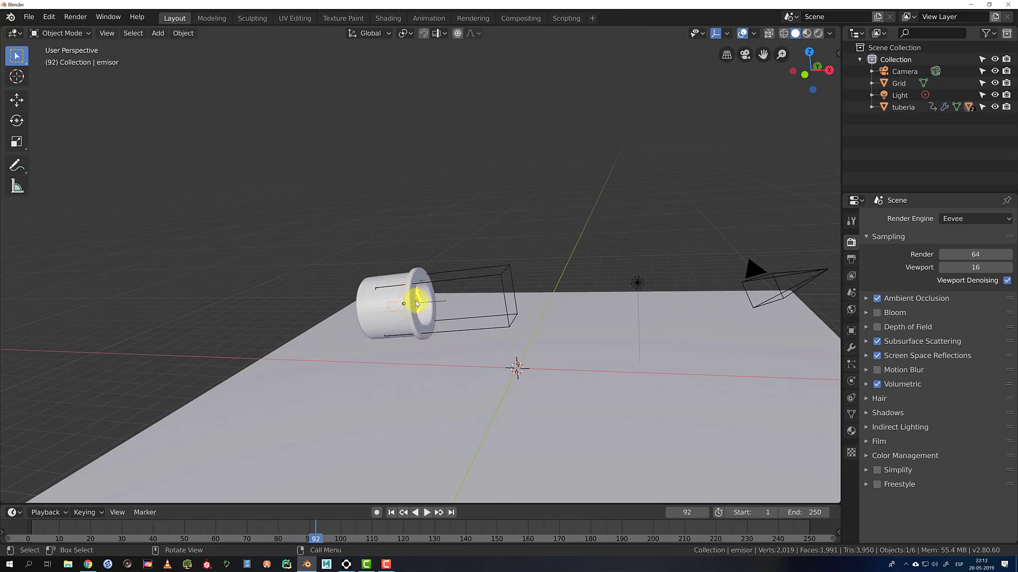
{"action": "scroll", "coordinate": [422, 302], "scroll_direction": "up", "scroll_amount": 6}
{"action": "scroll", "coordinate": [427, 301], "scroll_direction": "down", "scroll_amount": 4}
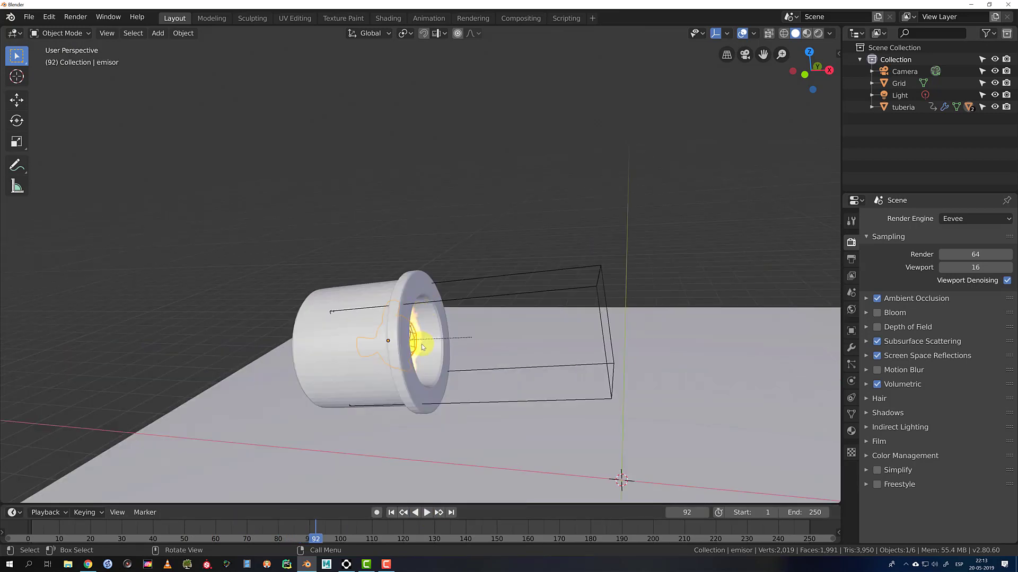
{"action": "key", "text": "g"}
{"action": "key", "text": "x"}
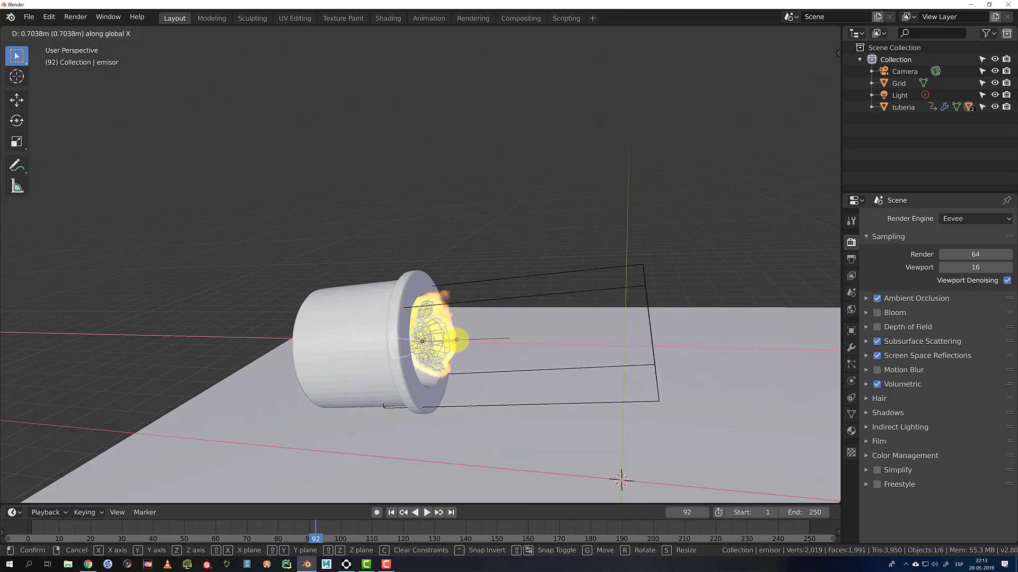
{"action": "left_click", "coordinate": [464, 340]}
{"action": "left_click", "coordinate": [516, 239]}
Lower the emisor about 0.12 m along the Z axis and scale it uniformly by about 1.119
{"action": "left_click", "coordinate": [429, 333]}
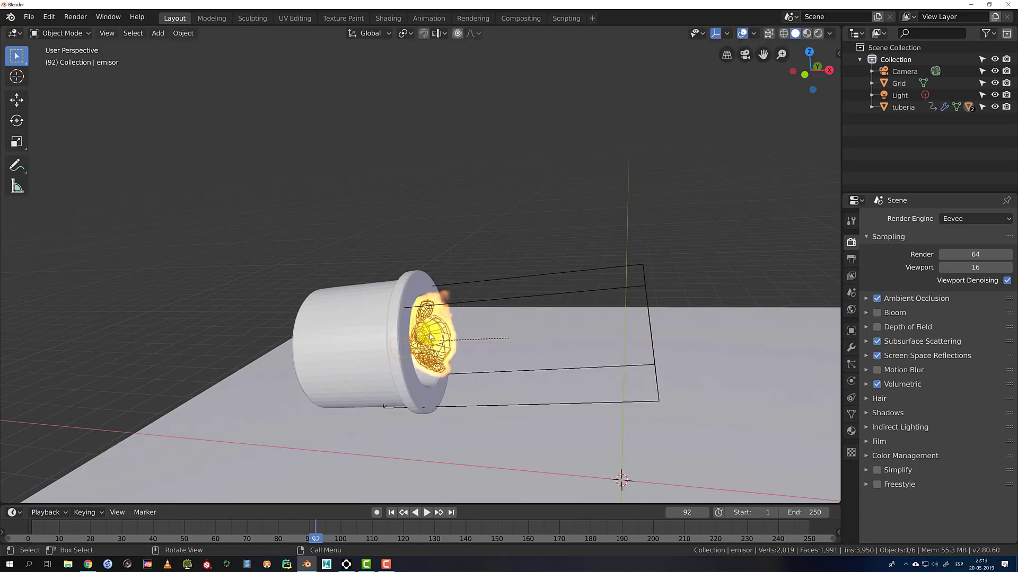
{"action": "key", "text": "g"}
{"action": "key", "text": "z"}
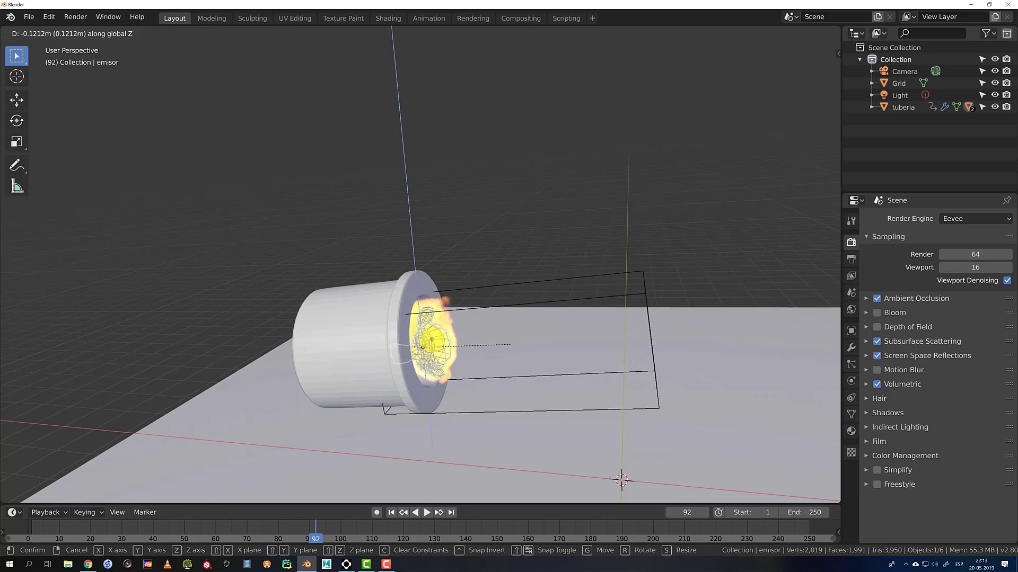
{"action": "left_click", "coordinate": [492, 241]}
{"action": "key", "text": "s"}
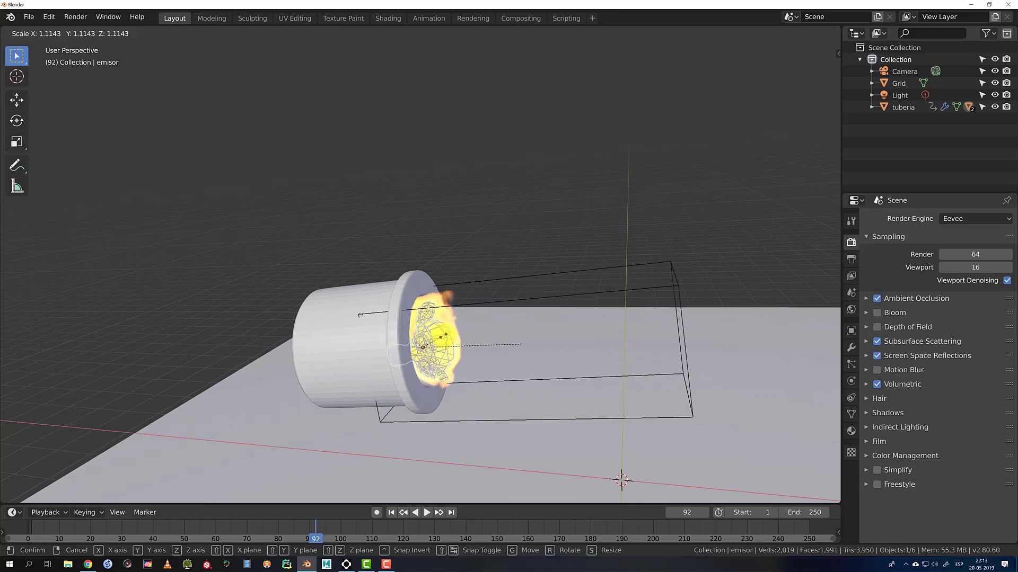
{"action": "left_click", "coordinate": [483, 279]}
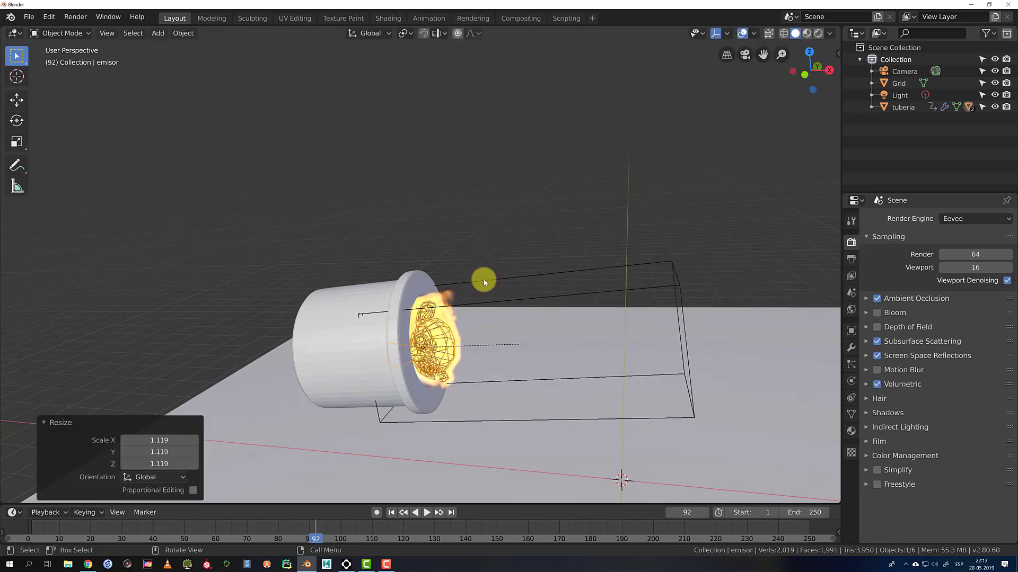
{"action": "left_click", "coordinate": [519, 200]}
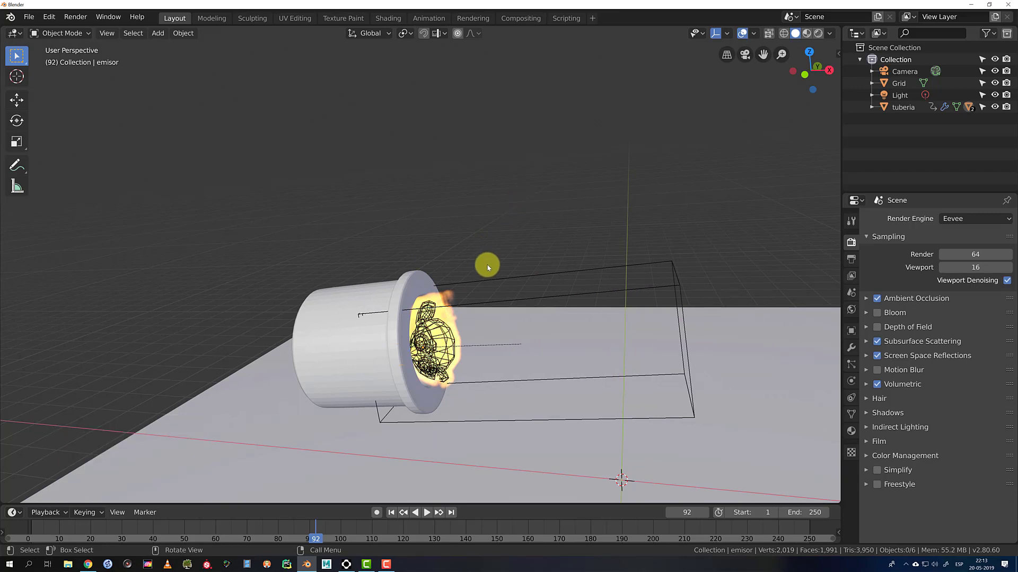
Replay the animation from frame 1 to check the fire from the repositioned emitter, stopping at frame 99
{"action": "middle_click_drag", "start_coordinate": [565, 325], "coordinate": [507, 374]}
{"action": "left_click", "coordinate": [391, 512]}
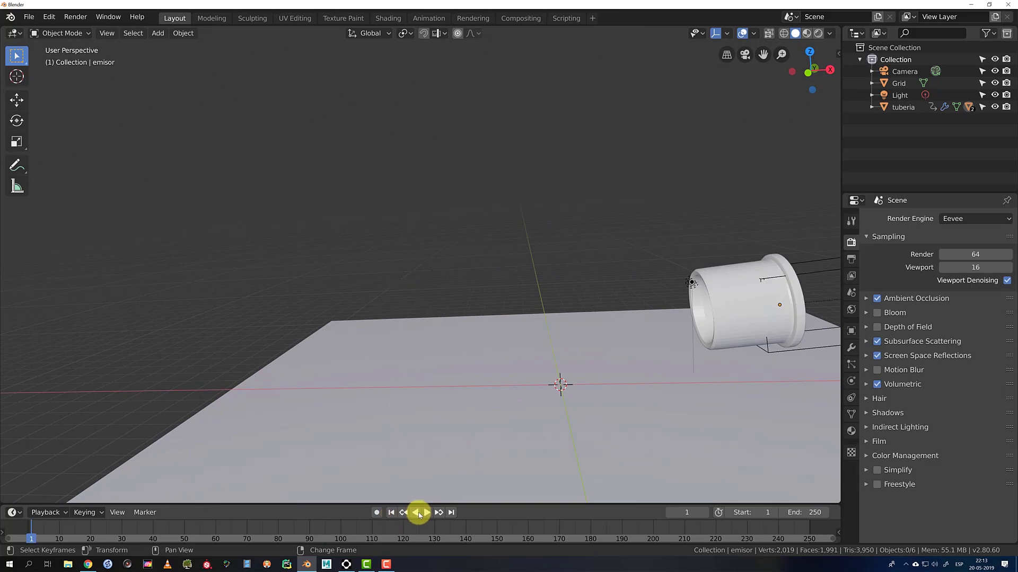
{"action": "left_click", "coordinate": [424, 512]}
{"action": "middle_click_drag", "start_coordinate": [518, 336], "coordinate": [520, 278]}
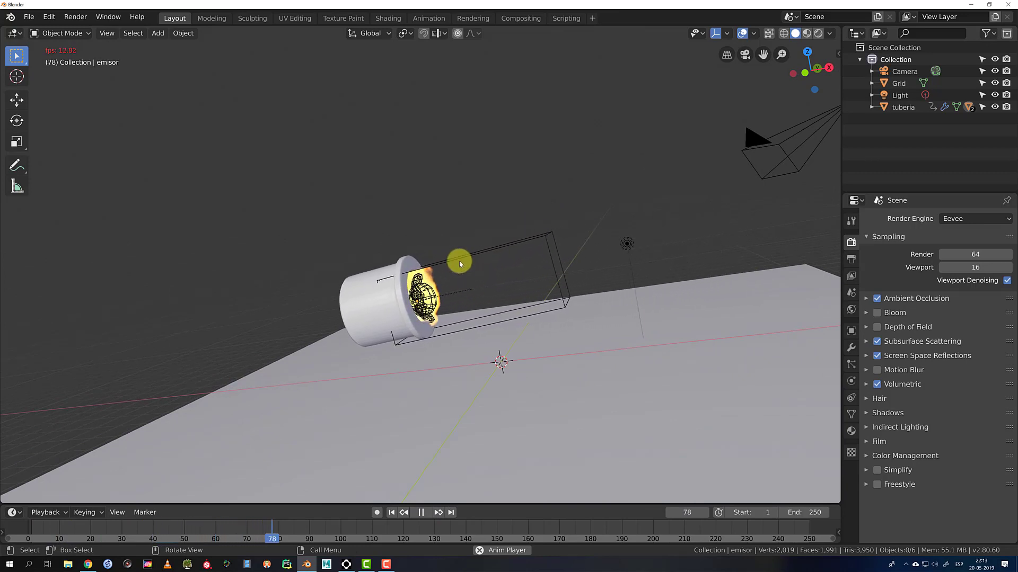
{"action": "left_click", "coordinate": [420, 512]}
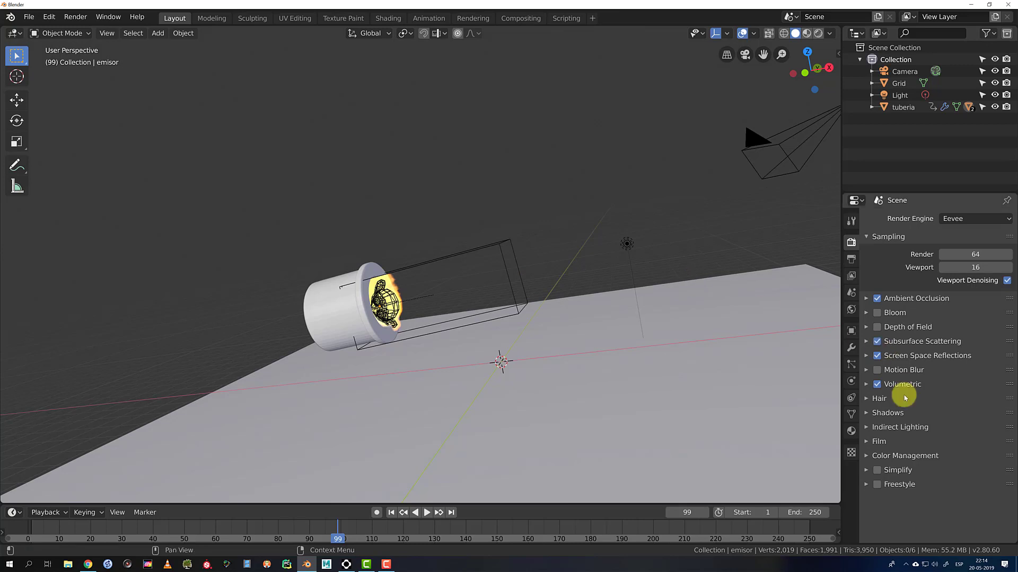
{"action": "left_click", "coordinate": [474, 253]}
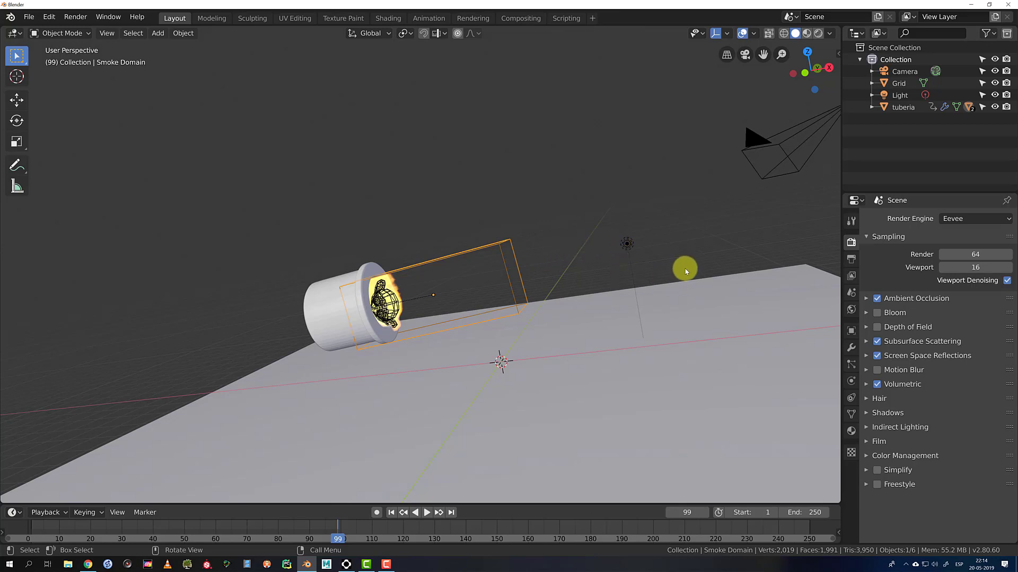
{"action": "key", "text": "alt+Tab"}
{"action": "key", "text": "alt+Tab"}
{"action": "key", "text": "alt+Tab"}
{"action": "key", "text": "alt+Tab"}
{"action": "key", "text": "alt+Tab"}
{"action": "key", "text": "alt+Tab"}
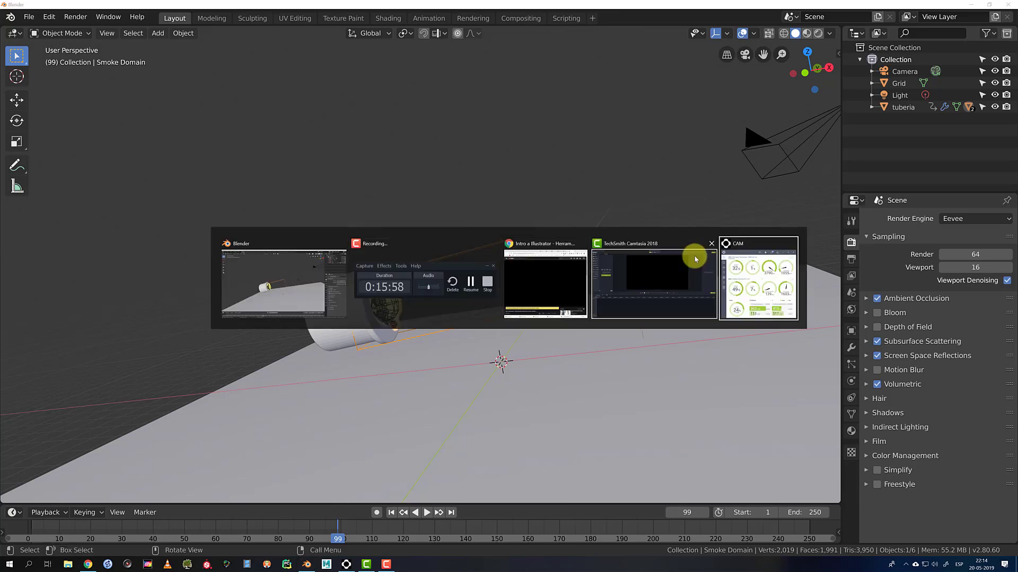
{"action": "left_click", "coordinate": [796, 481]}
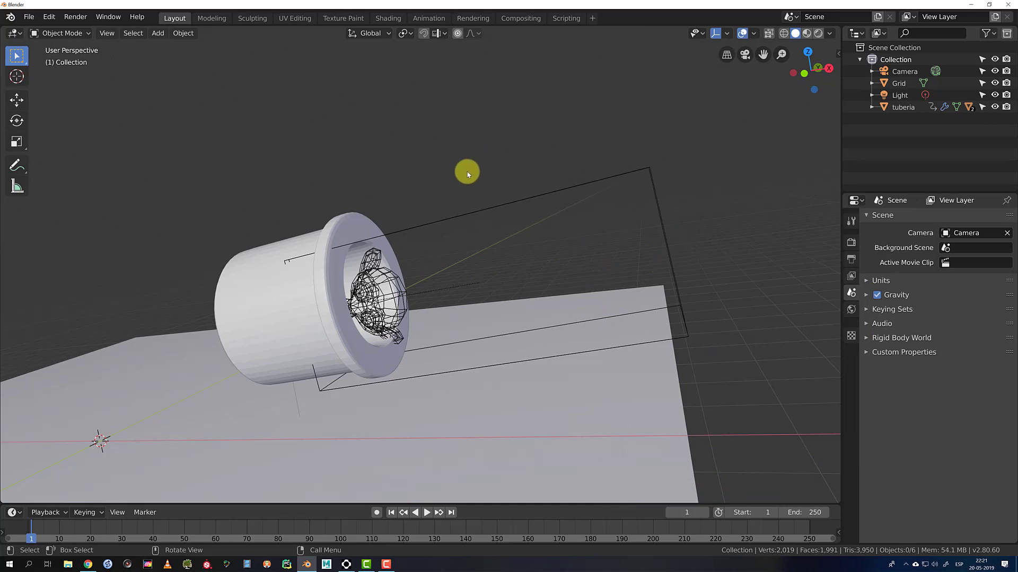
Add a Wind force field at the world origin and raise its strength to about 36
{"action": "key", "text": "shift+a"}
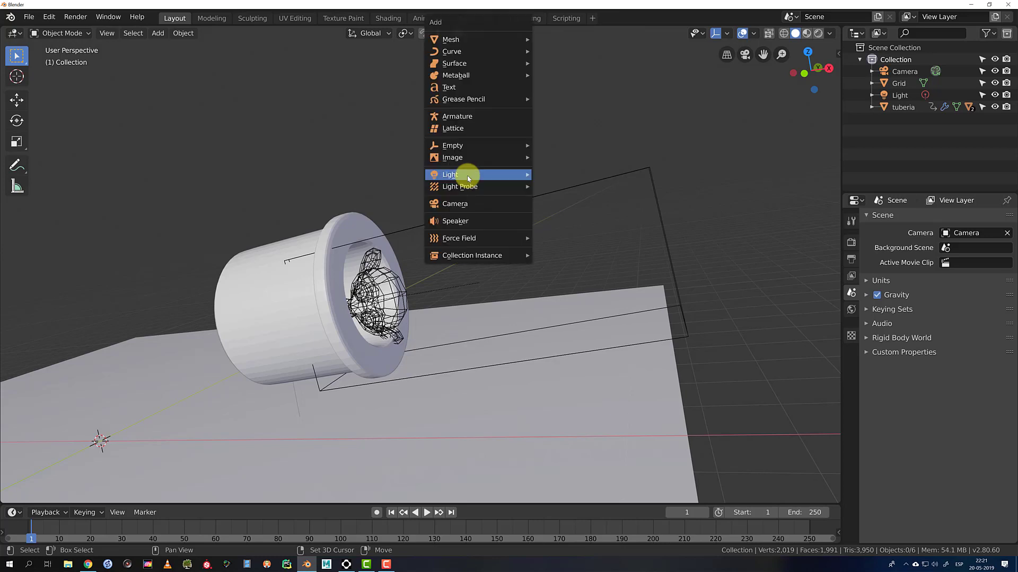
{"action": "mouse_move", "coordinate": [464, 40]}
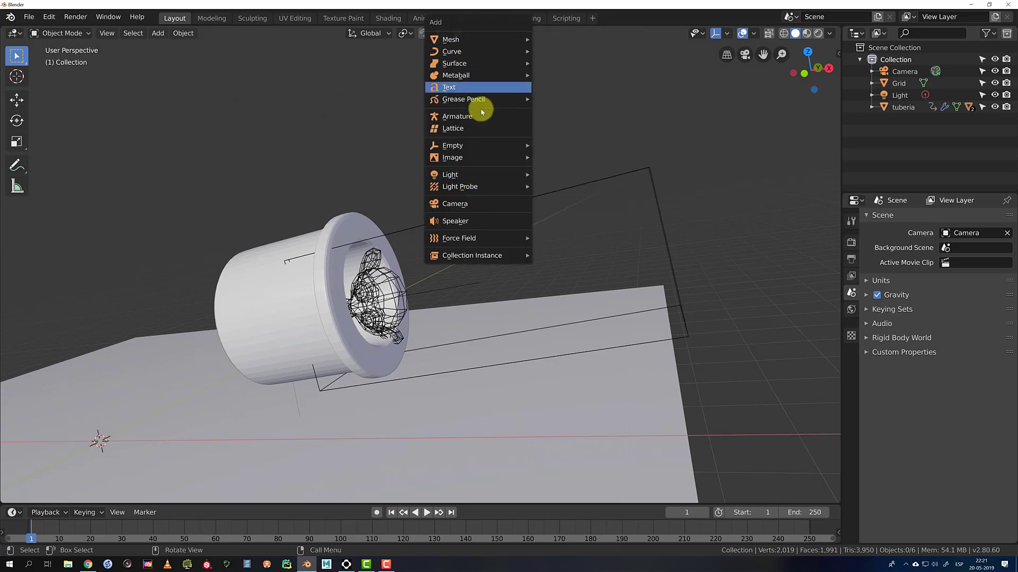
{"action": "mouse_move", "coordinate": [482, 244]}
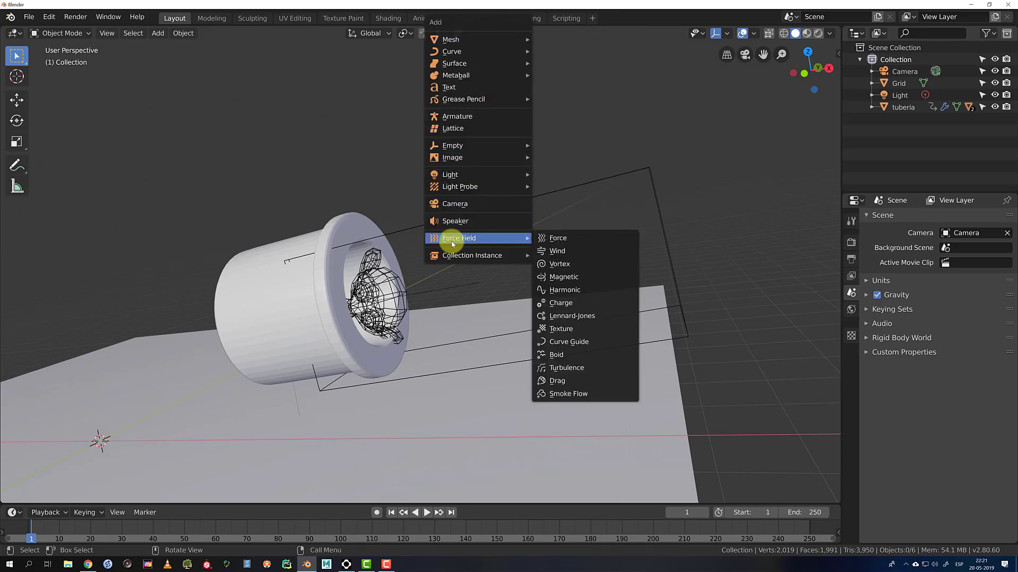
{"action": "left_click", "coordinate": [557, 252]}
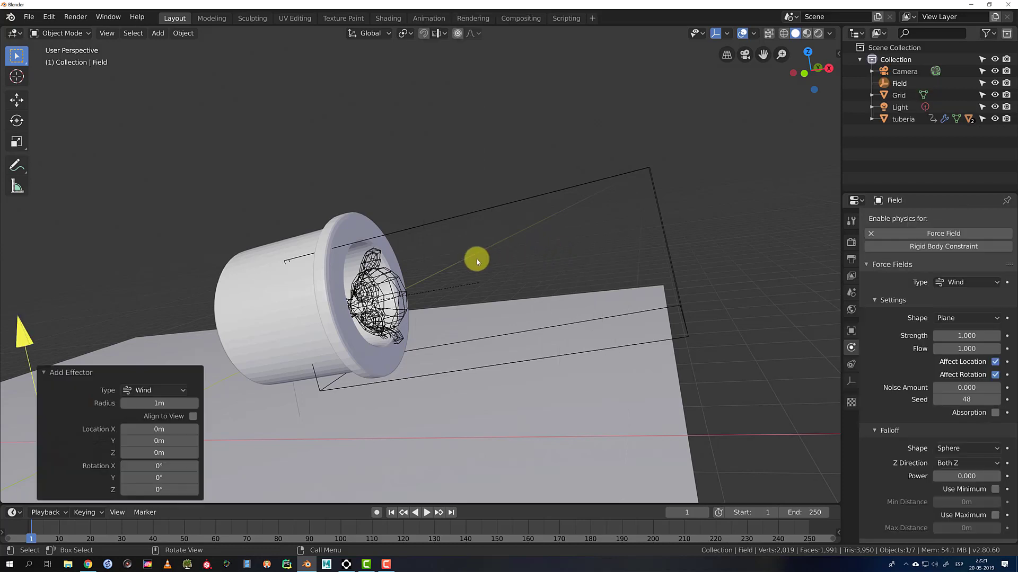
{"action": "scroll", "coordinate": [450, 309], "scroll_direction": "down", "scroll_amount": 5}
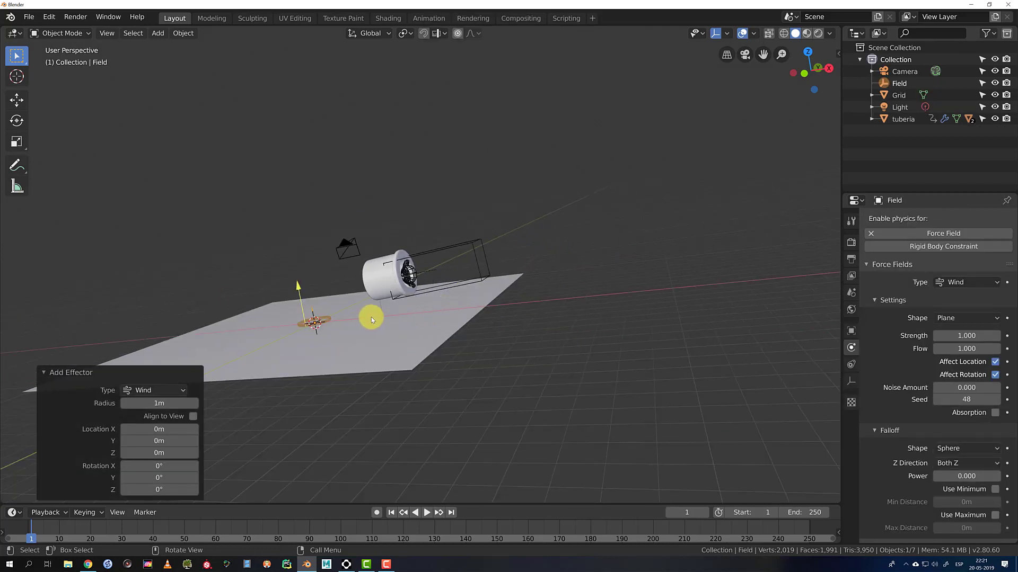
{"action": "scroll", "coordinate": [371, 319], "scroll_direction": "up", "scroll_amount": 2}
{"action": "mouse_move", "coordinate": [217, 300]}
{"action": "left_mouse_down"}
{"action": "mouse_move", "coordinate": [220, 272]}
{"action": "mouse_move", "coordinate": [221, 285]}
{"action": "left_mouse_up"}
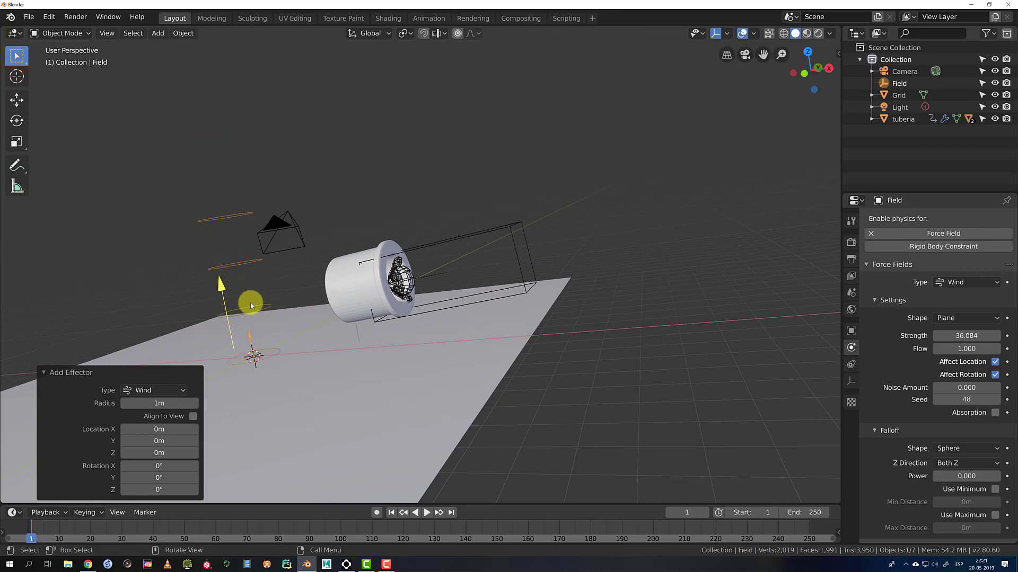
In a quad view, rotate the wind field about 83.9° in the front view and move it about 5.73 m along X and 1.91 m along Z into the pipe
{"action": "key", "text": "ctrl+alt+q"}
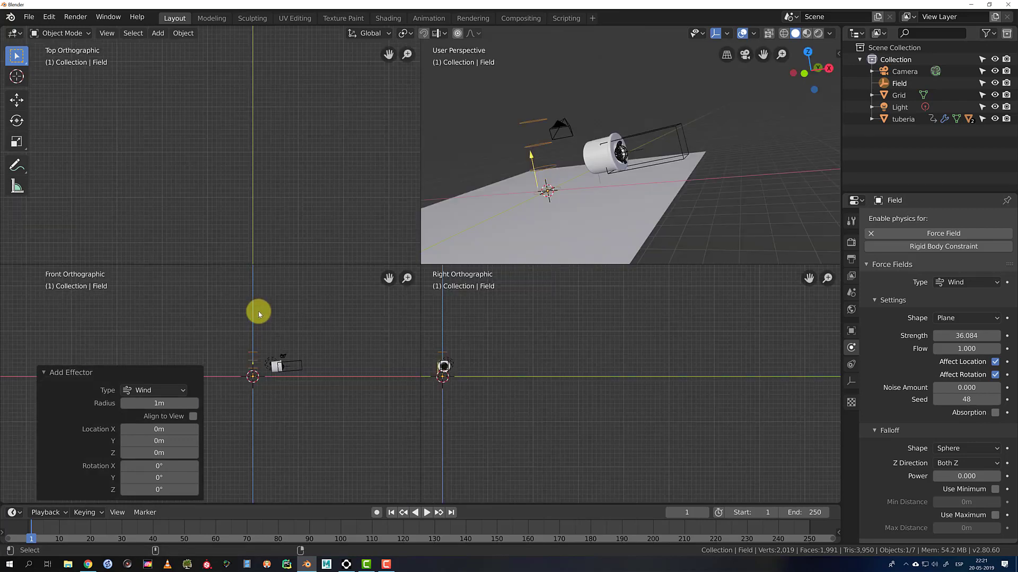
{"action": "scroll", "coordinate": [249, 386], "scroll_direction": "up", "scroll_amount": 2}
{"action": "key", "text": "r"}
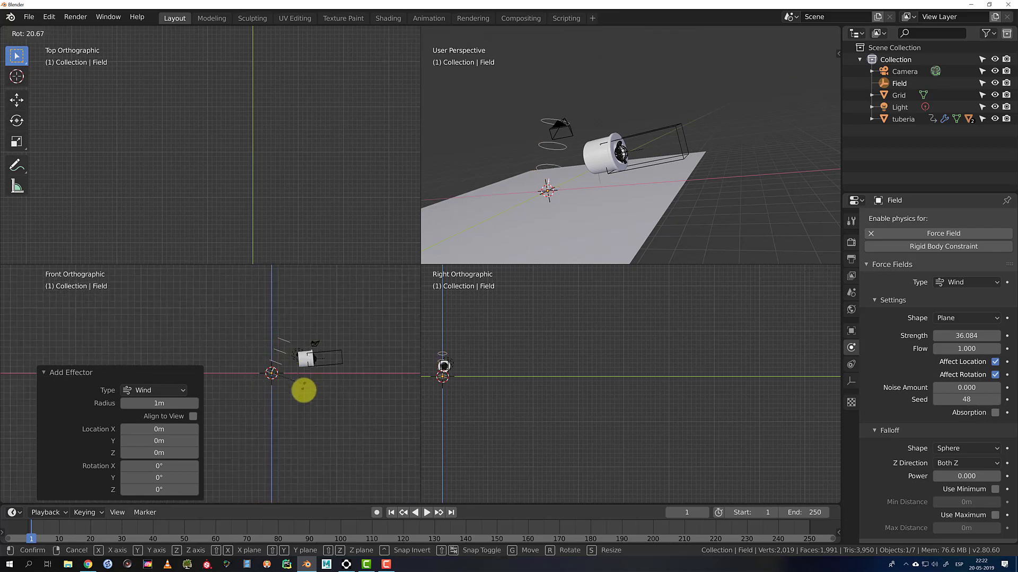
{"action": "left_click", "coordinate": [284, 461]}
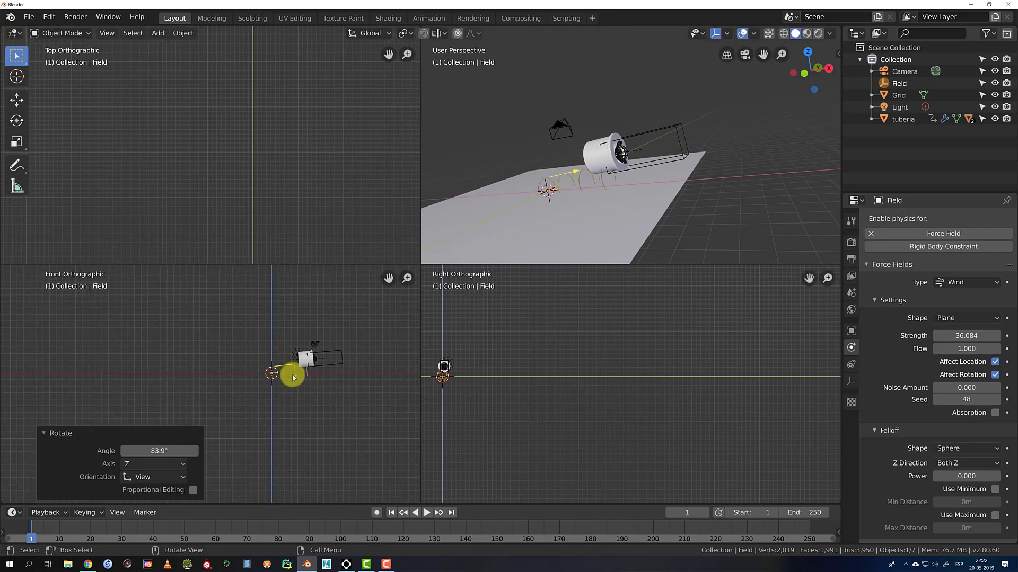
{"action": "key", "text": "g"}
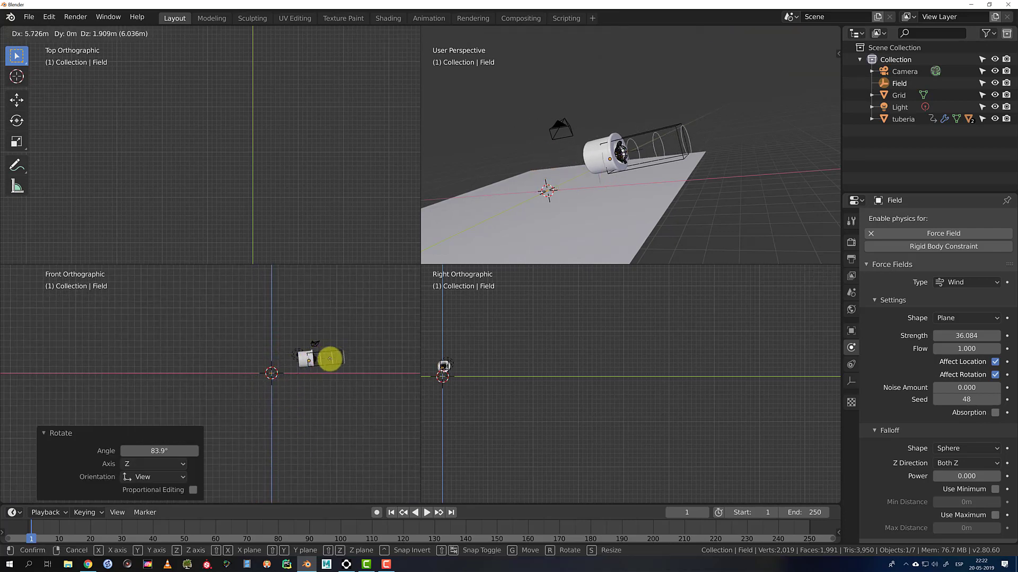
{"action": "left_click", "coordinate": [330, 359]}
Fine-tune the wind field inside the pipe: rotate it about 0.7° and shift it about -0.09 m along X and 0.18 m along Z
{"action": "scroll", "coordinate": [346, 373], "scroll_direction": "up", "scroll_amount": 3}
{"action": "middle_click_drag", "start_coordinate": [369, 373], "coordinate": [270, 388], "text": "shift"}
{"action": "scroll", "coordinate": [345, 380], "scroll_direction": "up", "scroll_amount": 3}
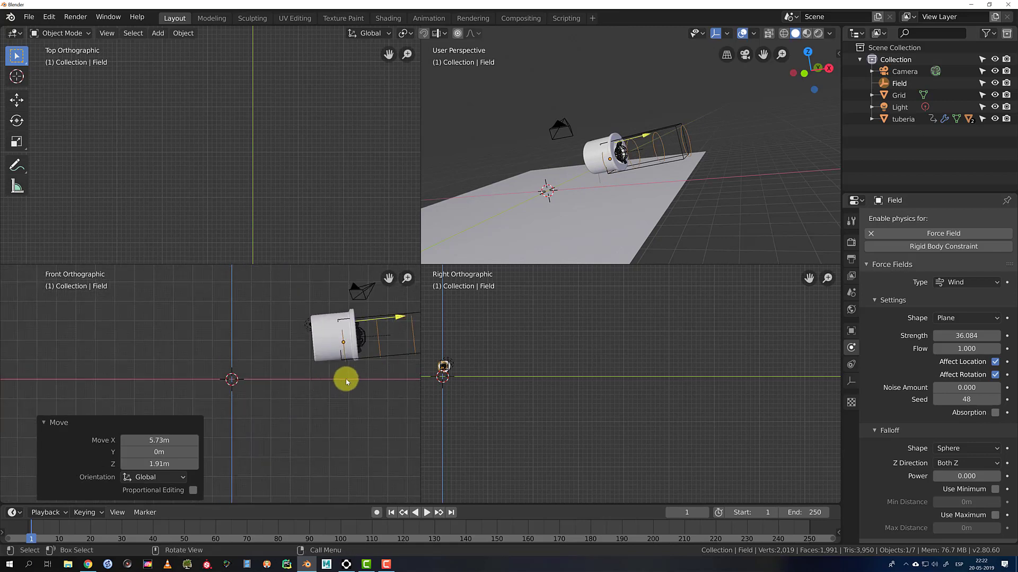
{"action": "middle_click_drag", "start_coordinate": [347, 381], "coordinate": [241, 460], "text": "shift"}
{"action": "scroll", "coordinate": [287, 420], "scroll_direction": "up", "scroll_amount": 3}
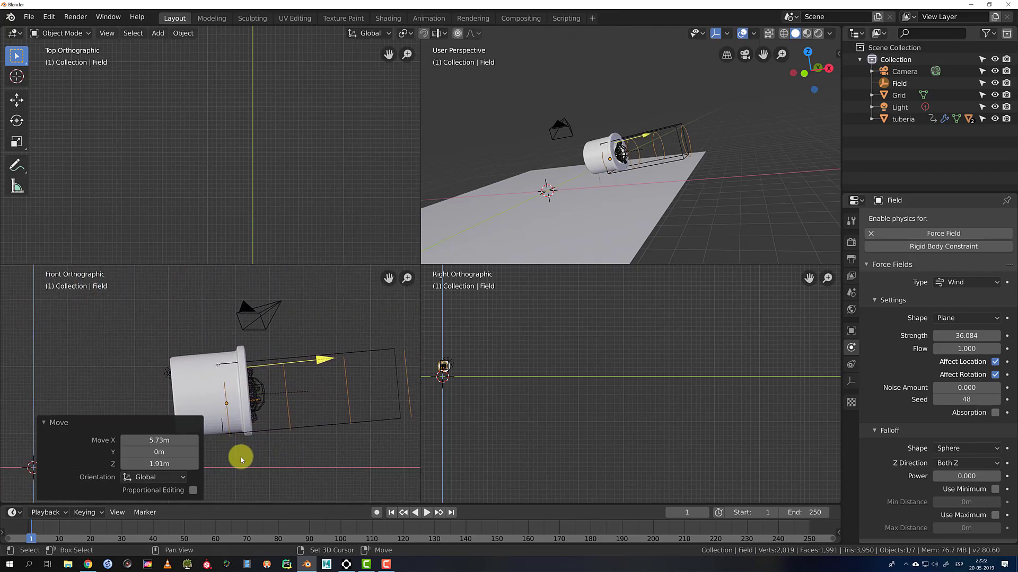
{"action": "key", "text": "r"}
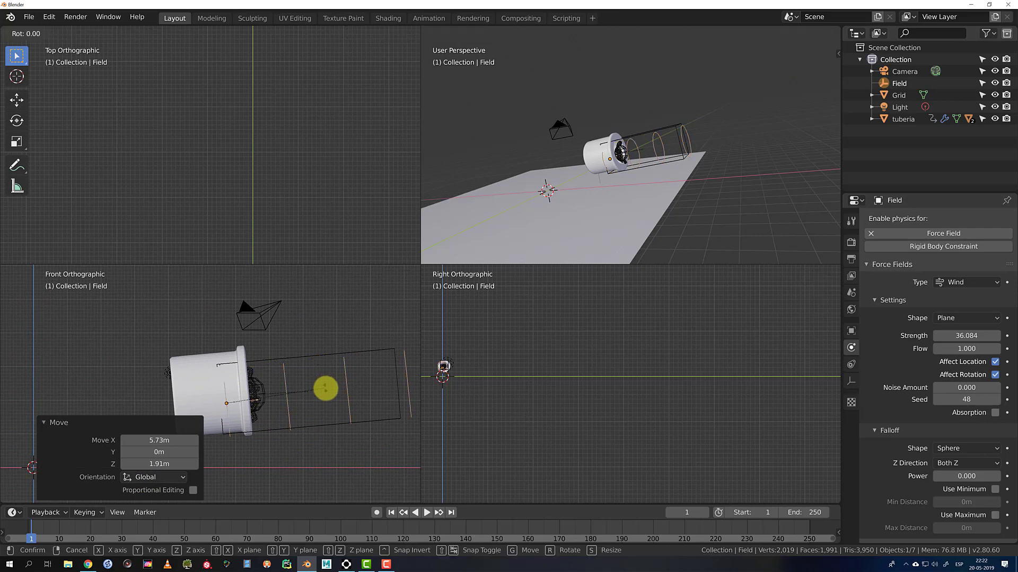
{"action": "left_click", "coordinate": [328, 391]}
{"action": "key", "text": "g"}
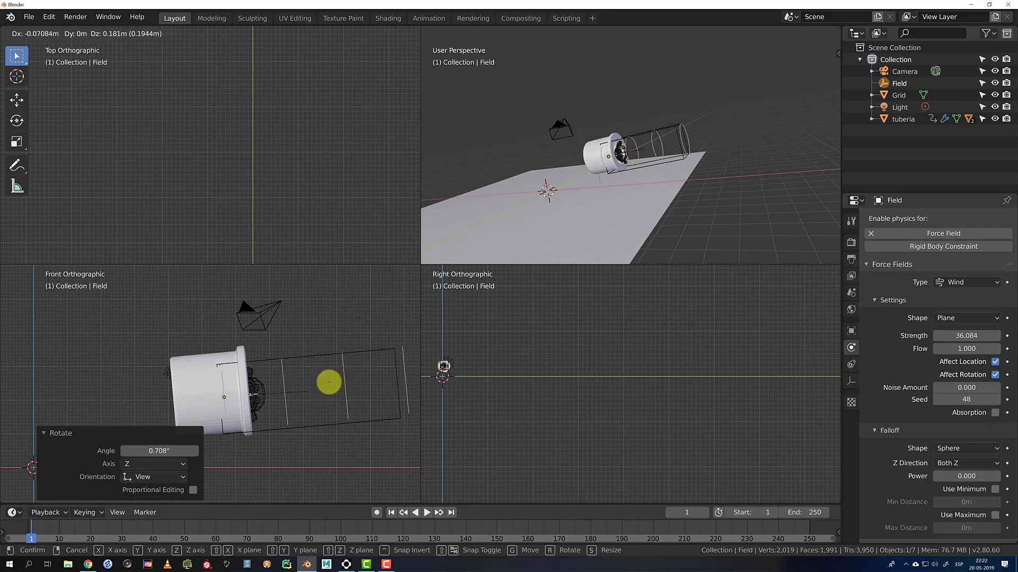
{"action": "left_click", "coordinate": [329, 384]}
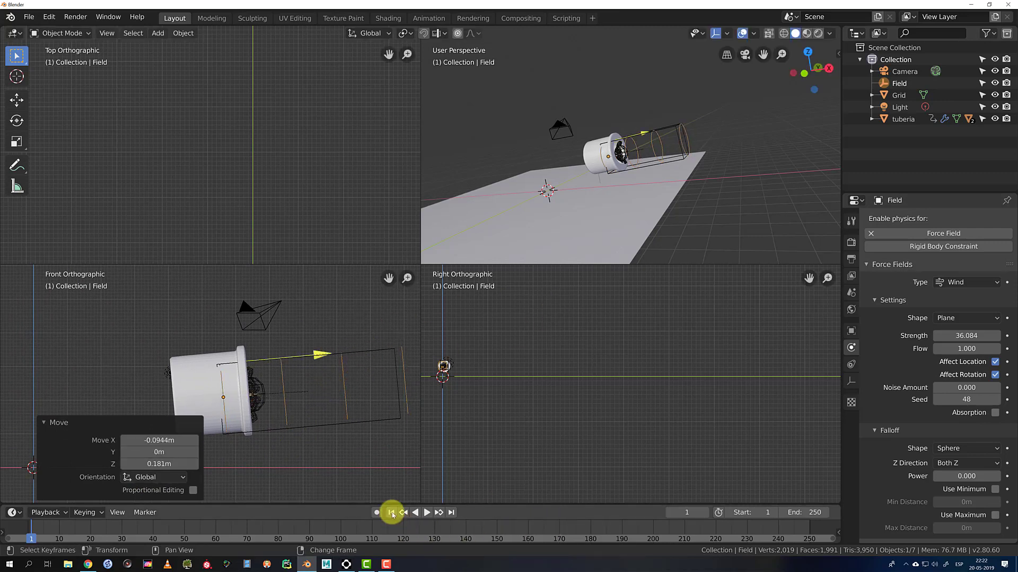
Play the animation from frame 1 to check how the wind drives the fire, stopping at frame 21
{"action": "left_click", "coordinate": [392, 512]}
{"action": "left_click", "coordinate": [427, 513]}
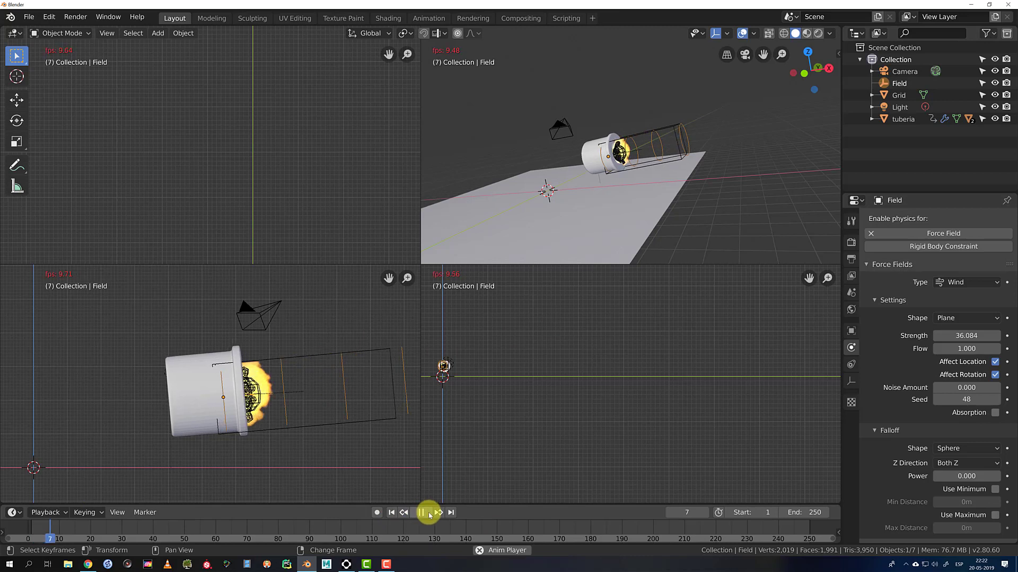
{"action": "left_click", "coordinate": [426, 513]}
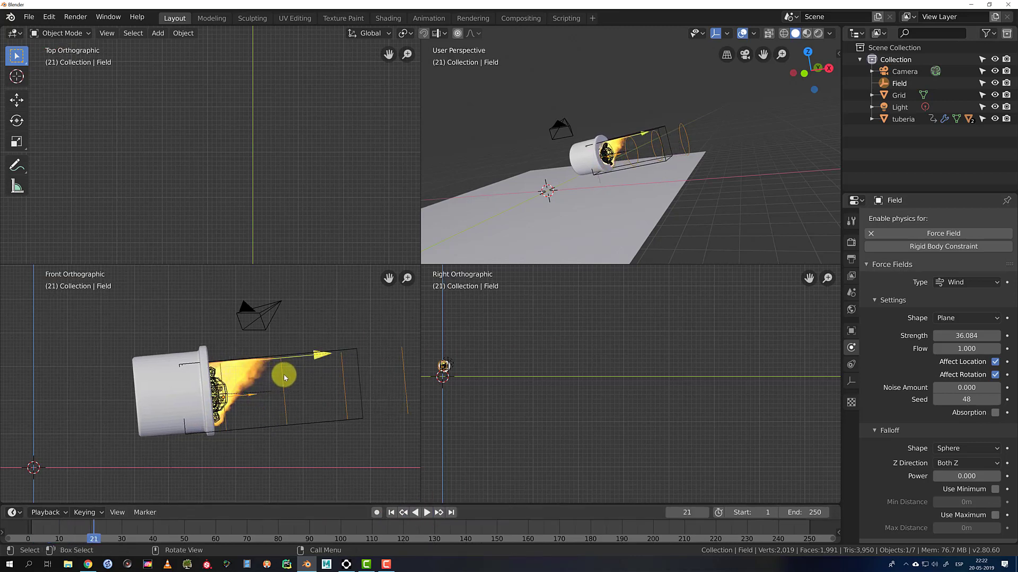
Parent the wind field to the Smoke Domain with the Object option
{"action": "left_click", "coordinate": [358, 352]}
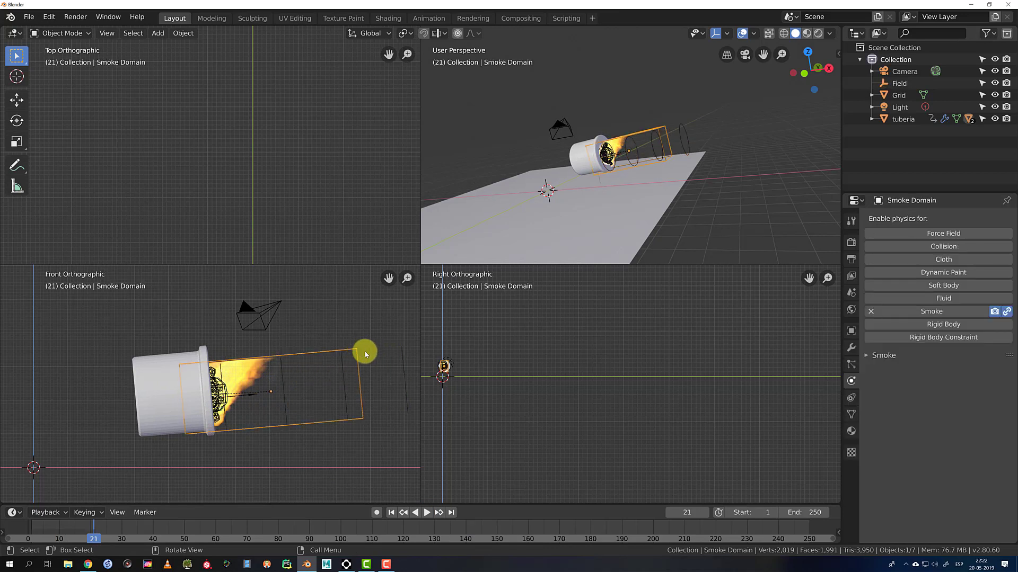
{"action": "left_click", "coordinate": [403, 360]}
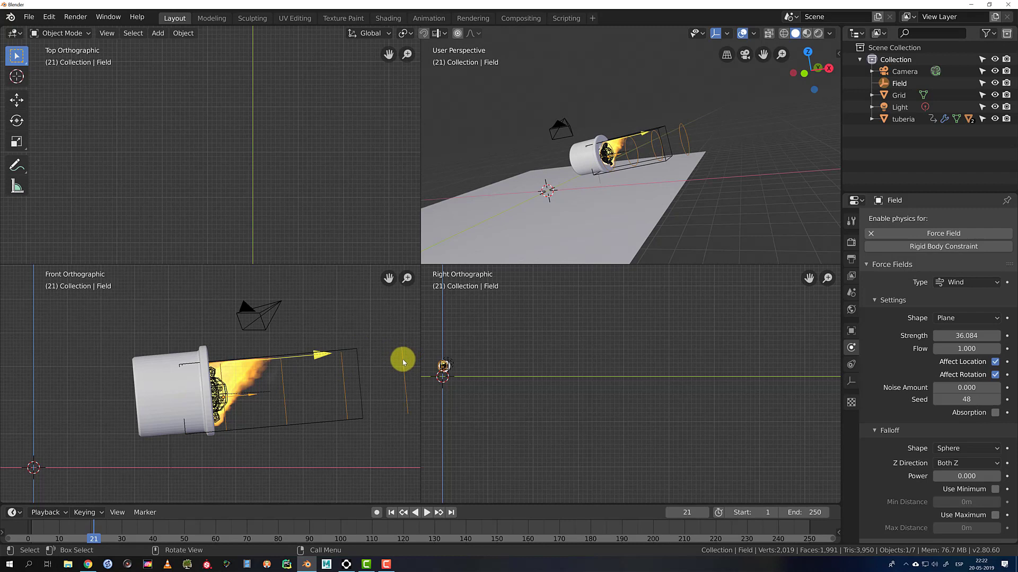
{"action": "left_click", "coordinate": [357, 351]}
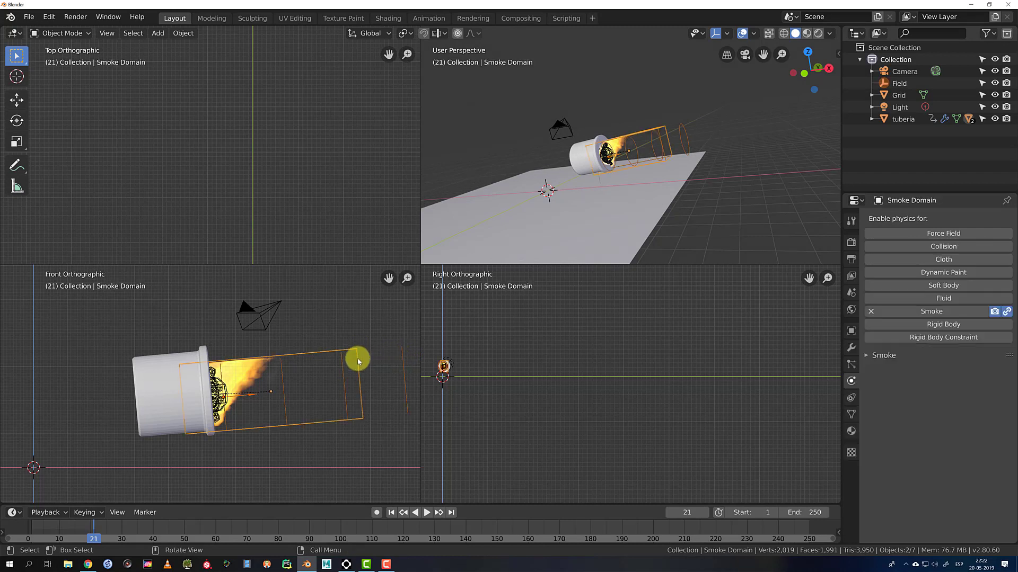
{"action": "left_click", "coordinate": [402, 352]}
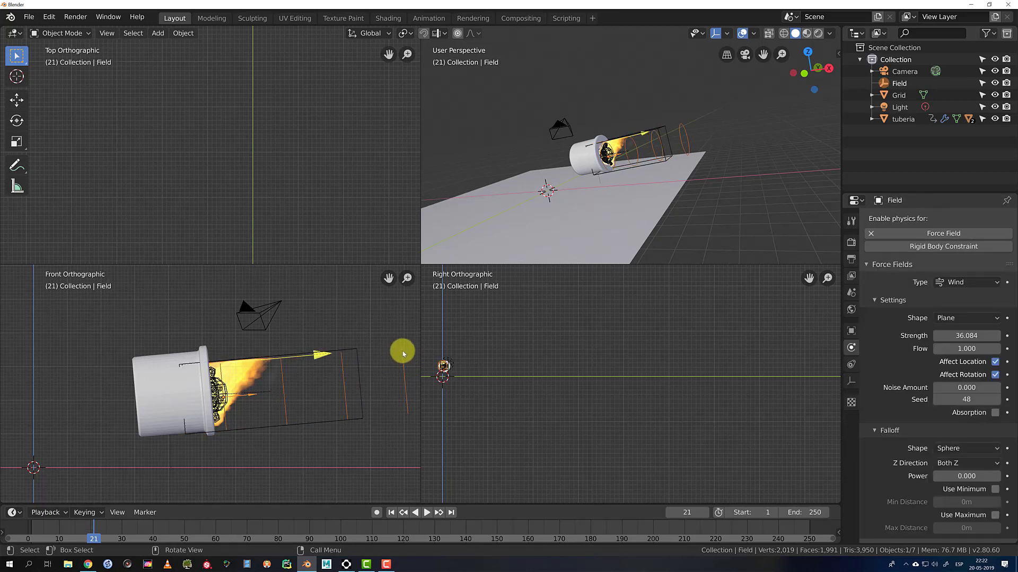
{"action": "left_click", "coordinate": [358, 354]}
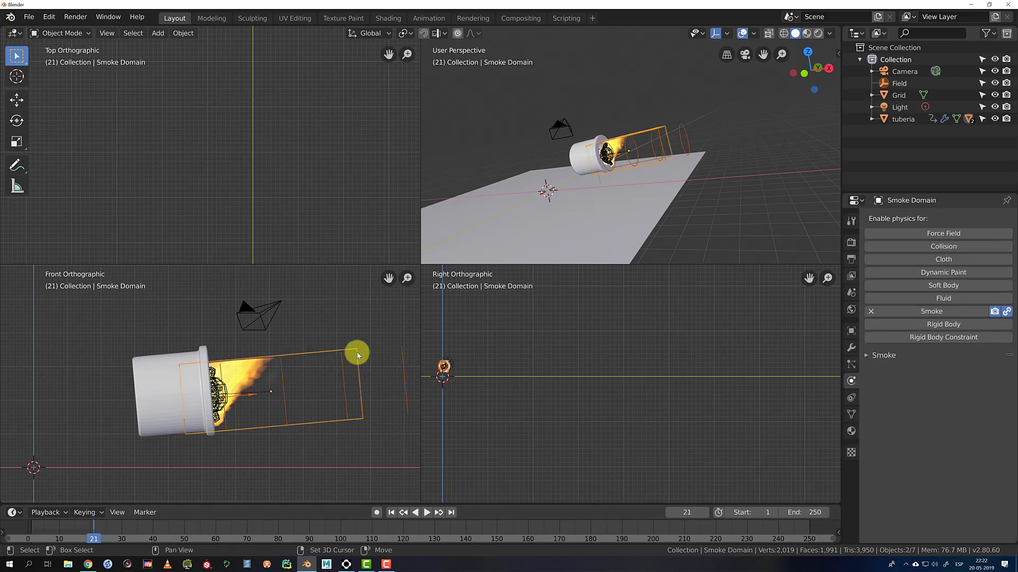
{"action": "left_click", "coordinate": [402, 352]}
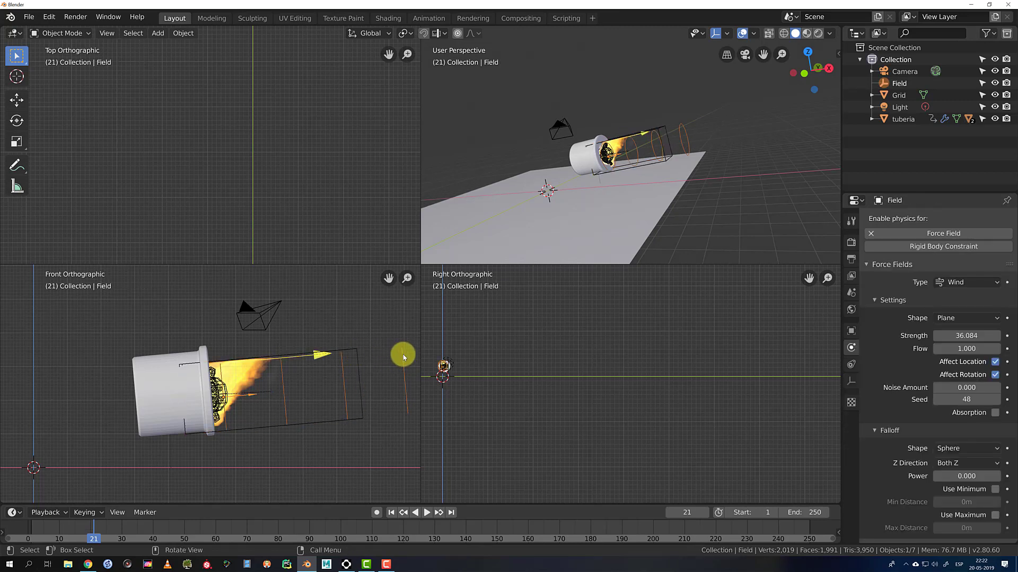
{"action": "left_click", "coordinate": [358, 358]}
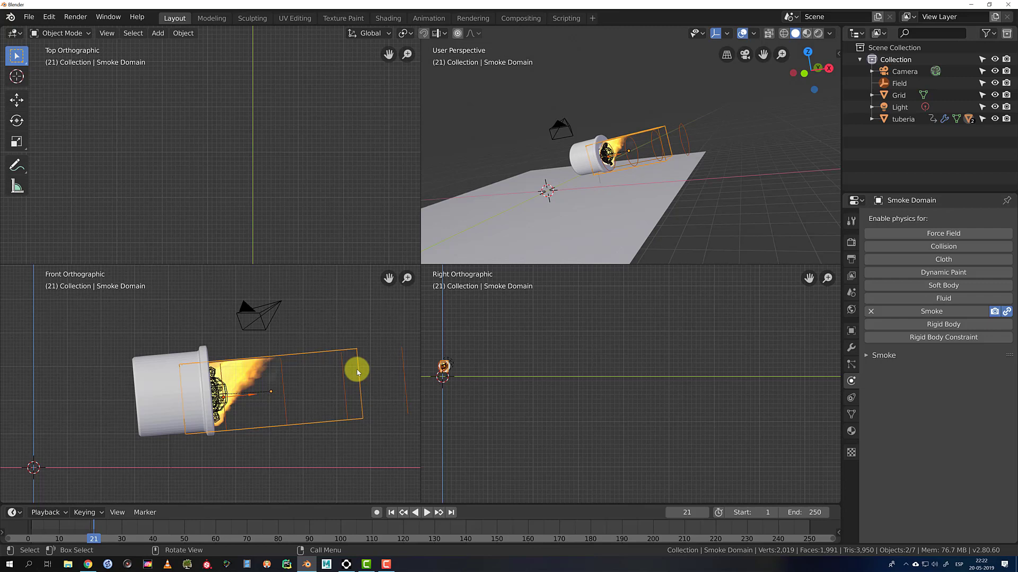
{"action": "key", "text": "ctrl+p"}
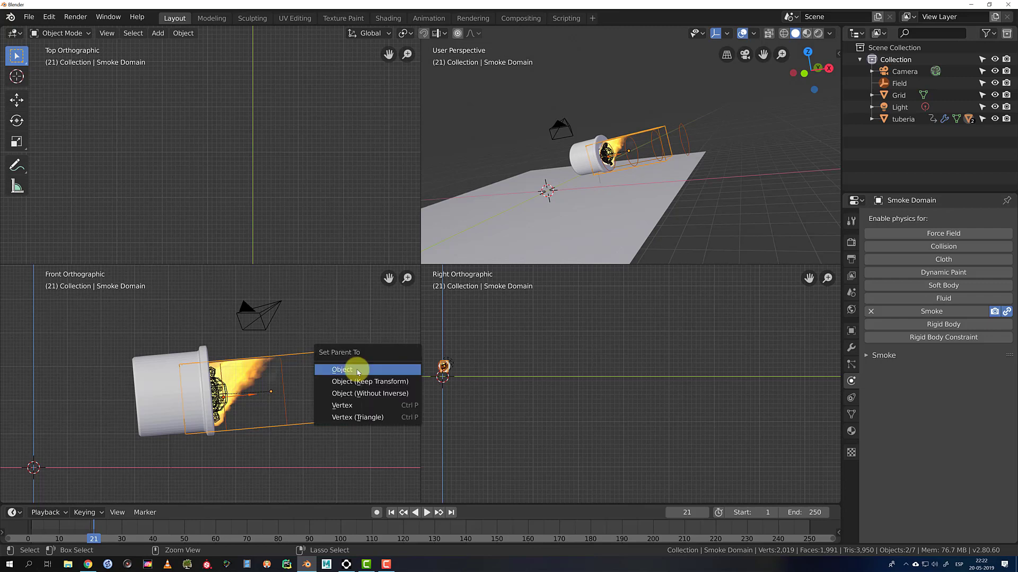
{"action": "left_click", "coordinate": [357, 373]}
Replay the animation from frame 1 to check that the parented wind field follows the pipe, stopping at frame 33
{"action": "left_click", "coordinate": [392, 513]}
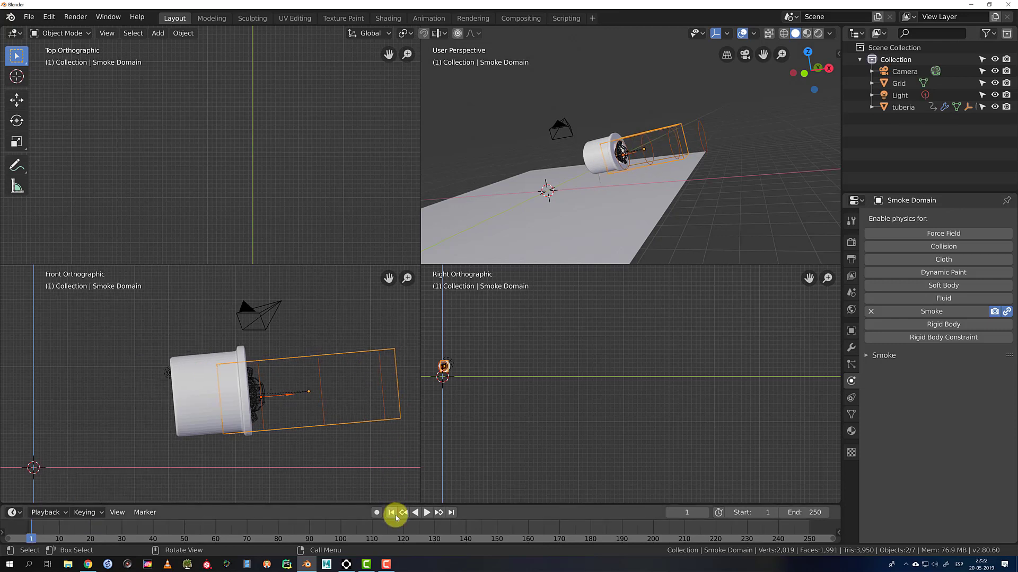
{"action": "left_click", "coordinate": [426, 512]}
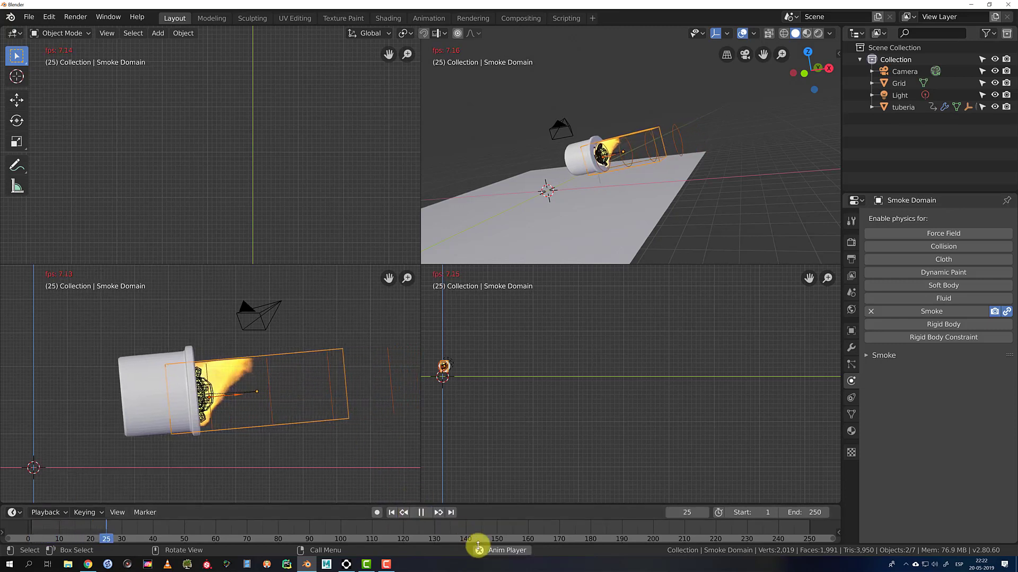
{"action": "left_click", "coordinate": [421, 513]}
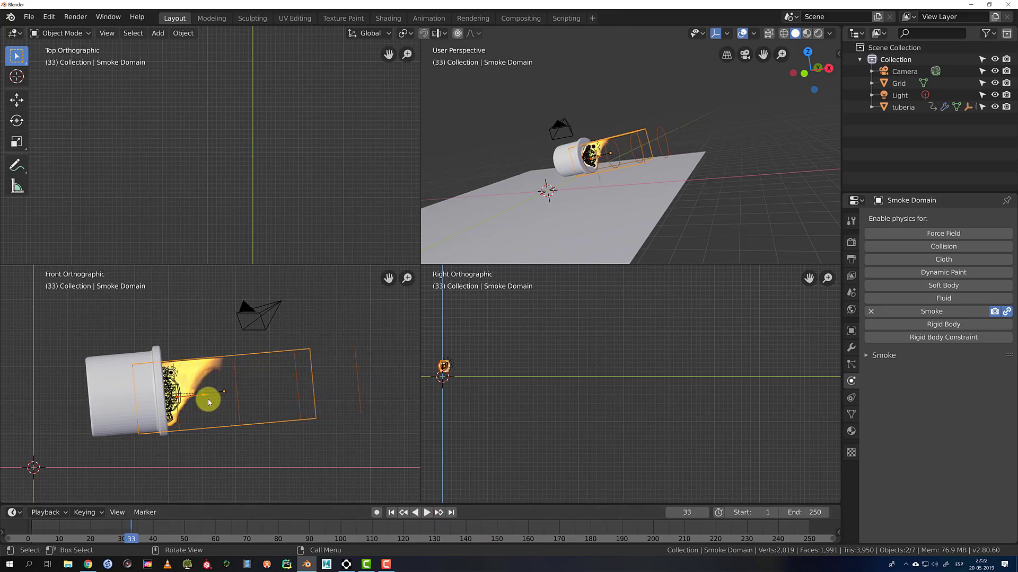
Rotate the wind field about 12° in the front view so that it blows slightly downward
{"action": "left_click", "coordinate": [177, 401]}
{"action": "key", "text": "r"}
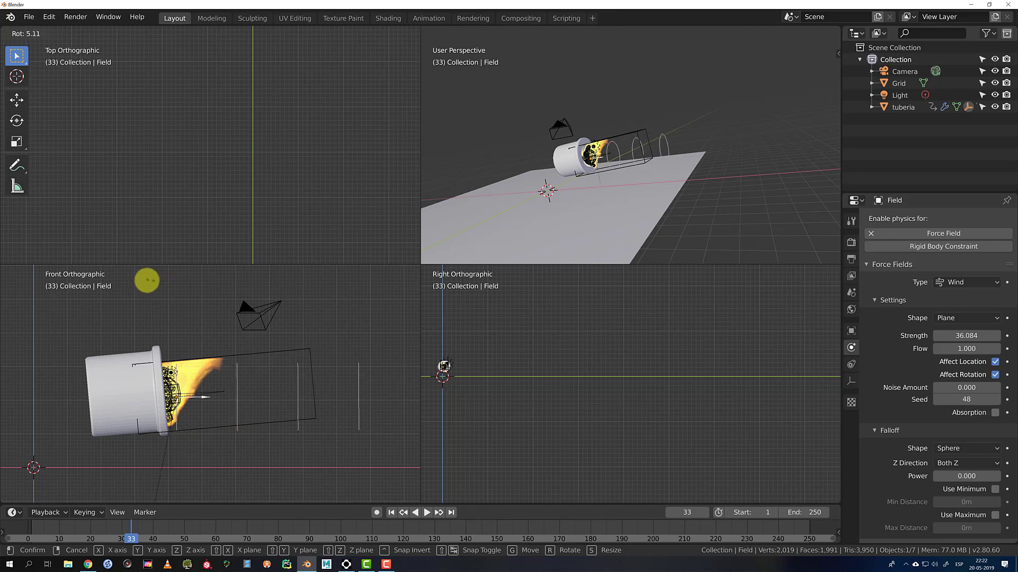
{"action": "left_click", "coordinate": [135, 281]}
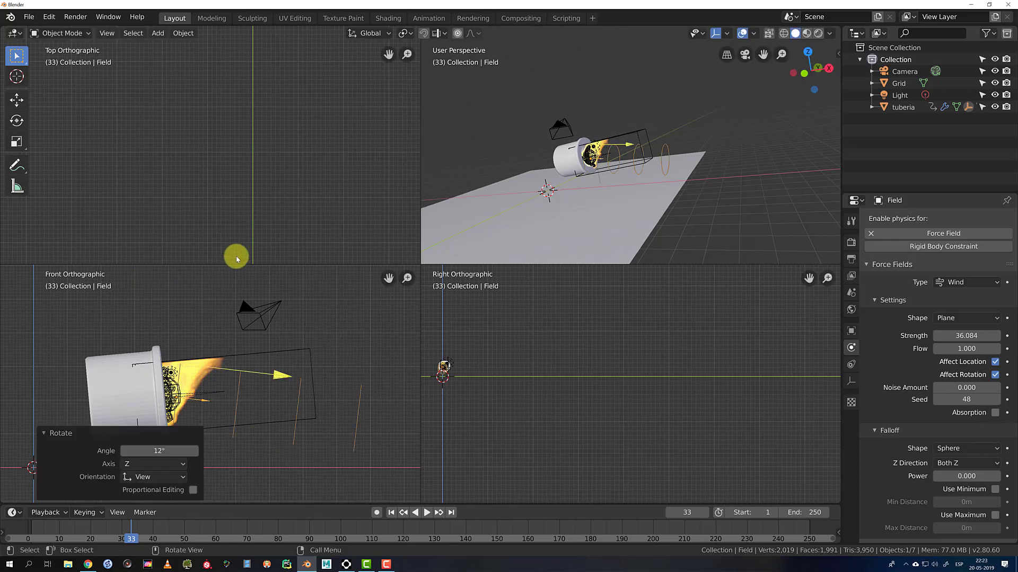
Replay the animation from frame 1 to check the fire with the tilted wind field, stopping at frame 31
{"action": "left_click", "coordinate": [391, 513]}
{"action": "left_click", "coordinate": [426, 513]}
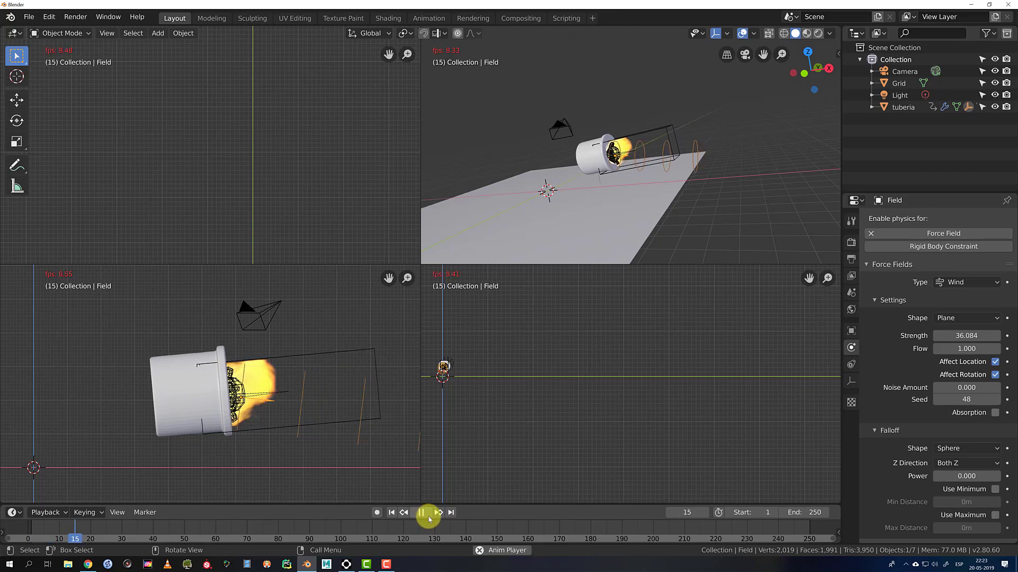
{"action": "left_click", "coordinate": [428, 513]}
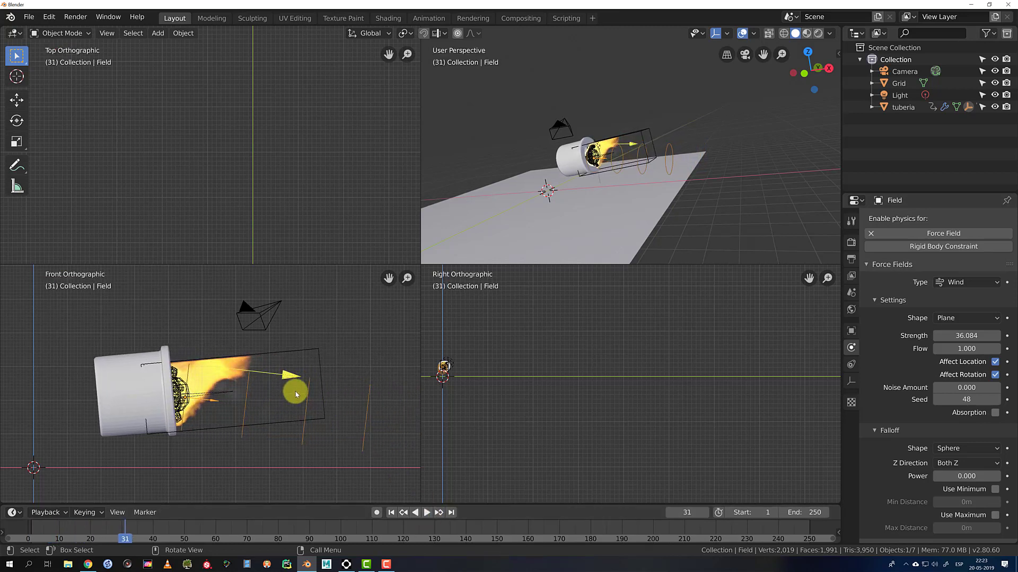
Rotate the wind field about 9° further downward in the front view and set its strength to 1000
{"action": "key", "text": "r"}
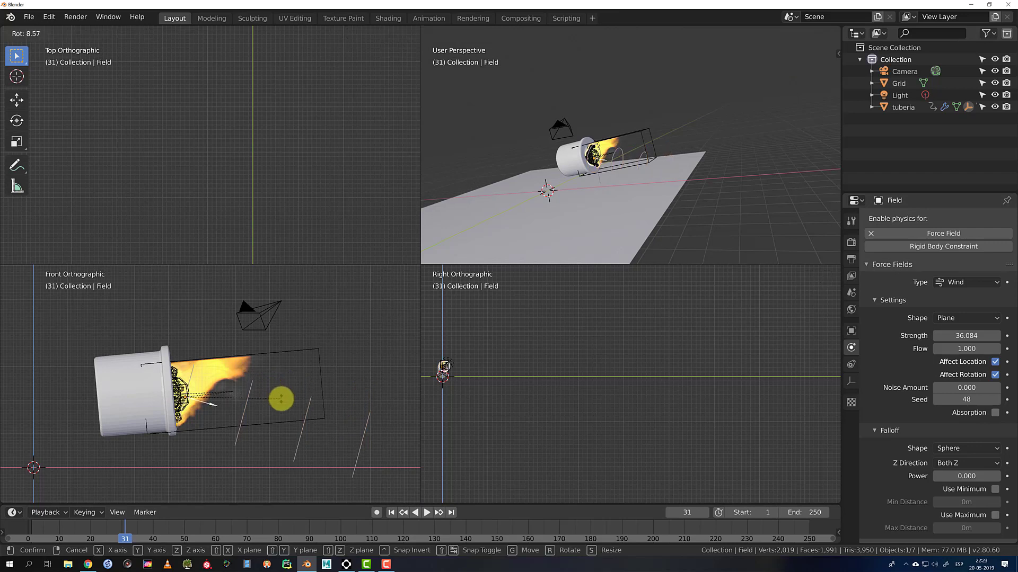
{"action": "left_click", "coordinate": [281, 398]}
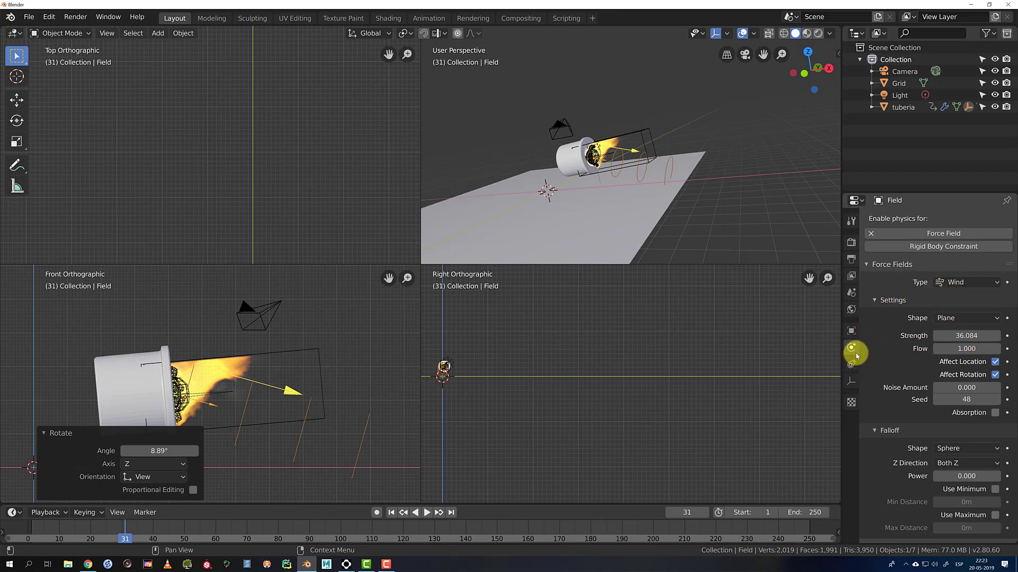
{"action": "left_click", "coordinate": [961, 335]}
{"action": "key", "text": "Return"}
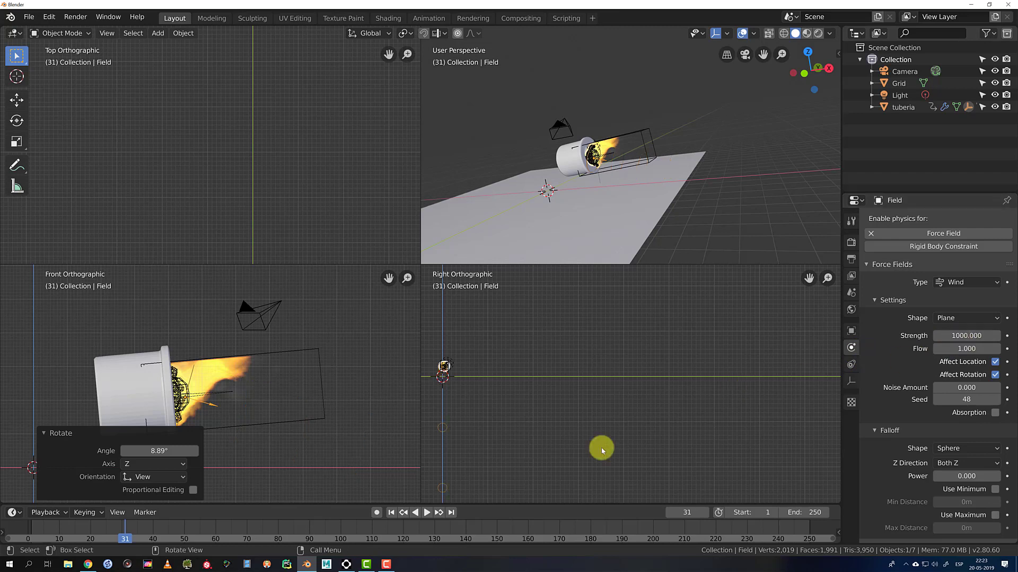
Replay the animation from frame 1 to check the fire with the stronger, steeper wind, stopping at frame 12
{"action": "left_click", "coordinate": [391, 512]}
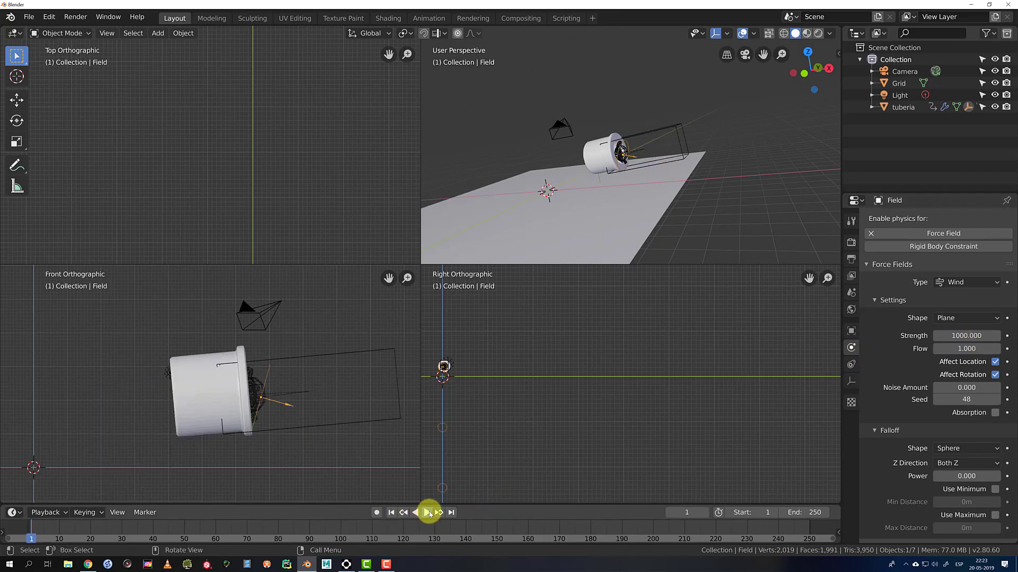
{"action": "left_click", "coordinate": [426, 513]}
{"action": "left_click", "coordinate": [426, 513]}
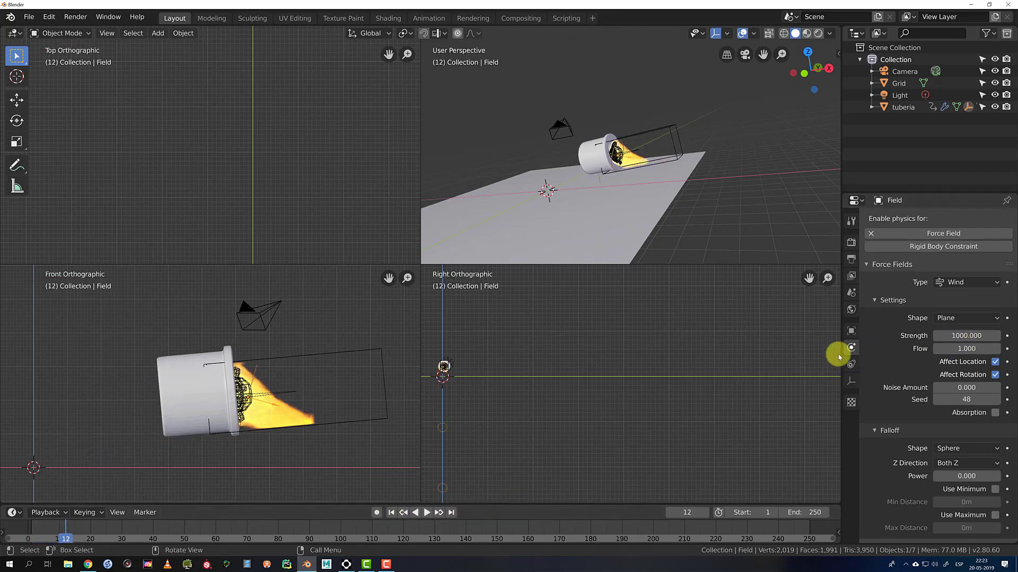
Set the wind strength to 500 and replay the animation from frame 1 to check the flames, stopping at frame 14
{"action": "left_click", "coordinate": [994, 341]}
{"action": "type", "text": "500"}
{"action": "key", "text": "Return"}
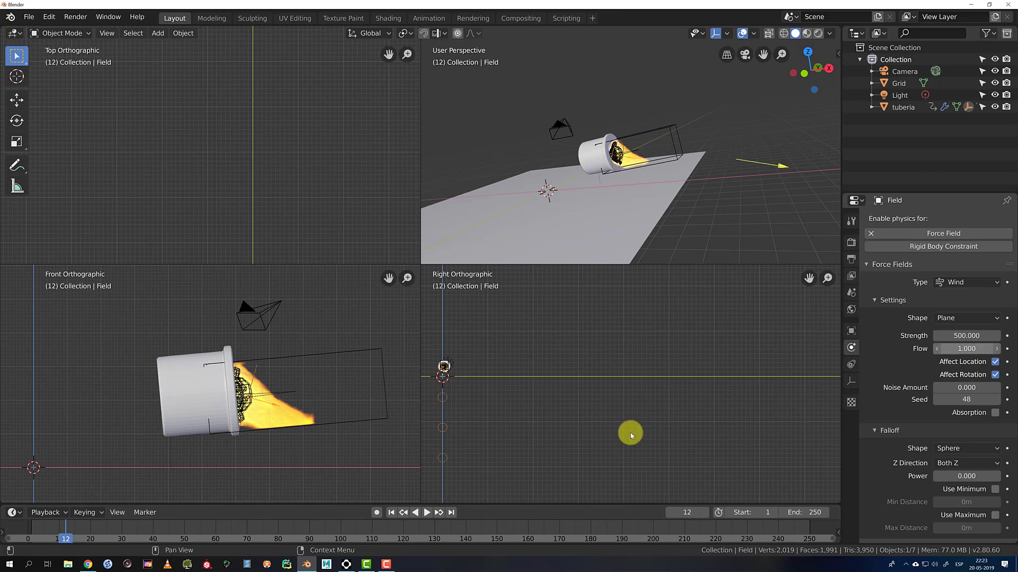
{"action": "left_click", "coordinate": [392, 512]}
{"action": "left_click", "coordinate": [427, 513]}
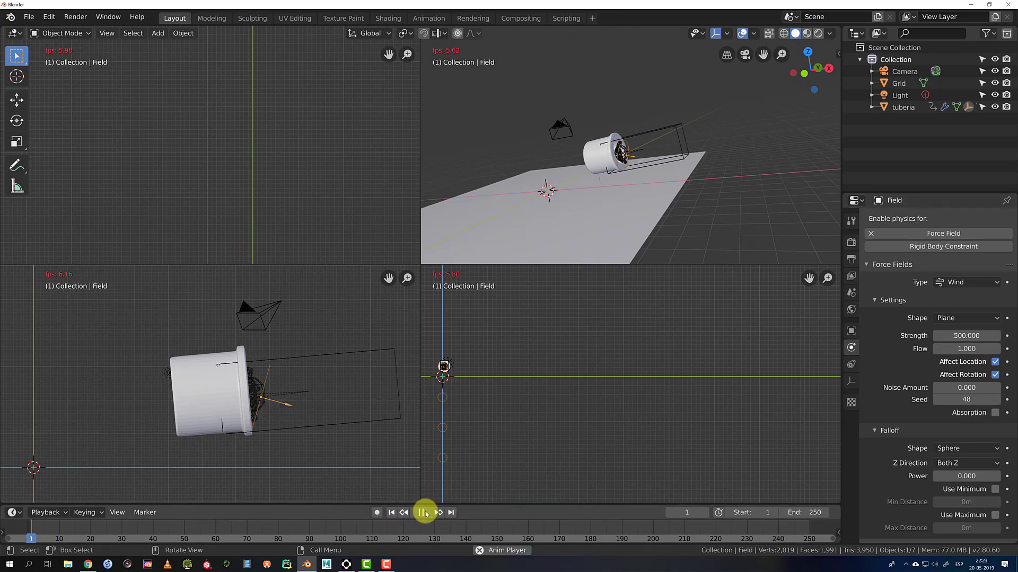
{"action": "left_click", "coordinate": [424, 513]}
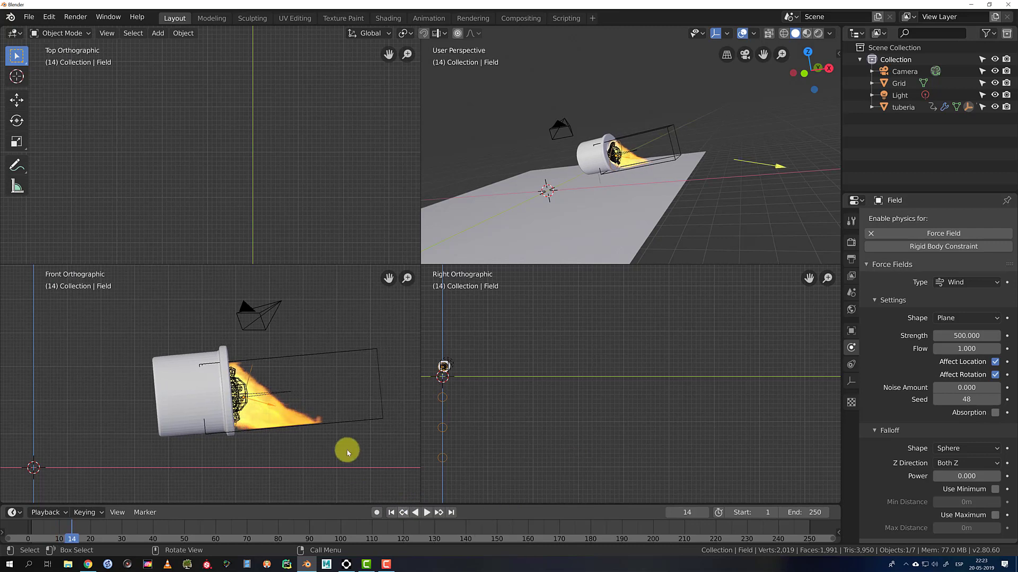
Rotate the wind field a few degrees upward in the front view and replay from frame 1, stopping at frame 12
{"action": "key", "text": "r"}
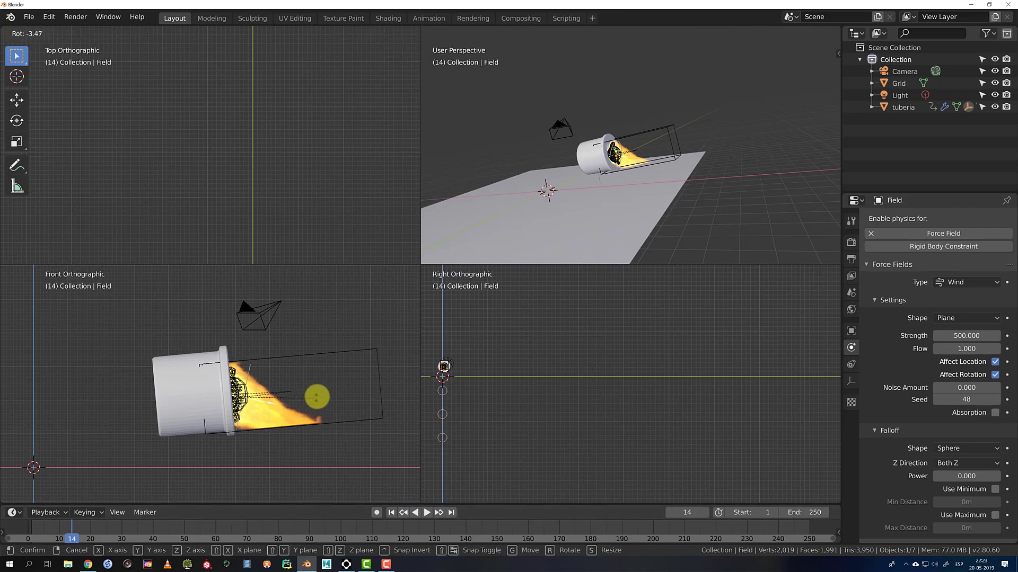
{"action": "left_click", "coordinate": [321, 393]}
{"action": "left_click", "coordinate": [393, 513]}
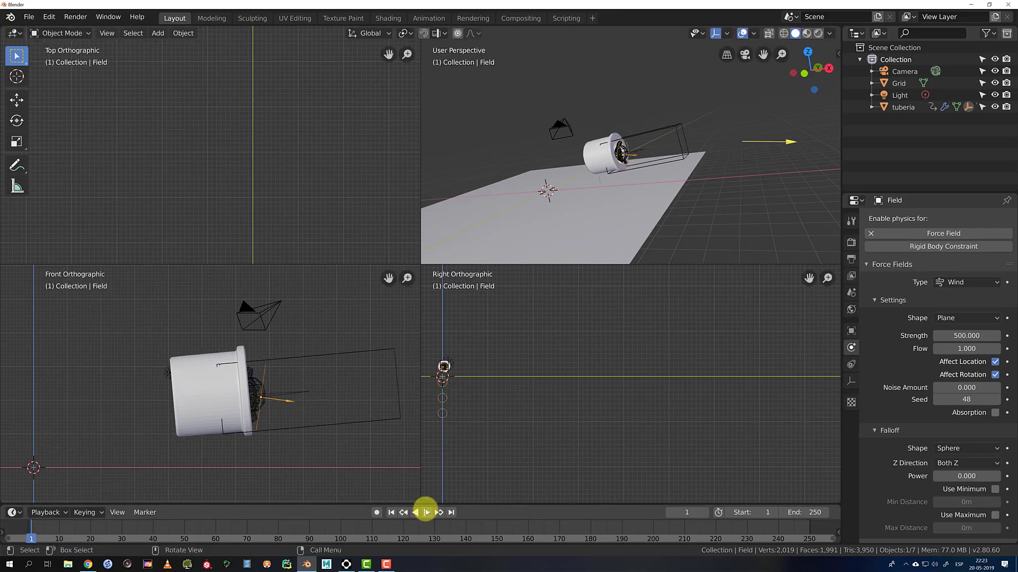
{"action": "left_click", "coordinate": [426, 513]}
{"action": "key", "text": "space"}
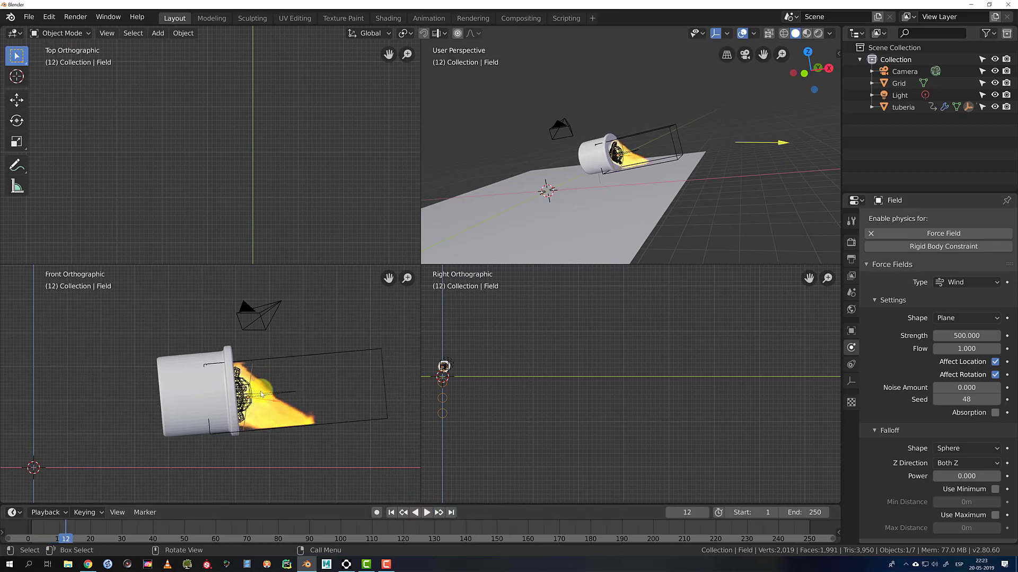
Rotate the wind field about 5° further upward in the front view and replay from frame 1, stopping at frame 10
{"action": "key", "text": "r"}
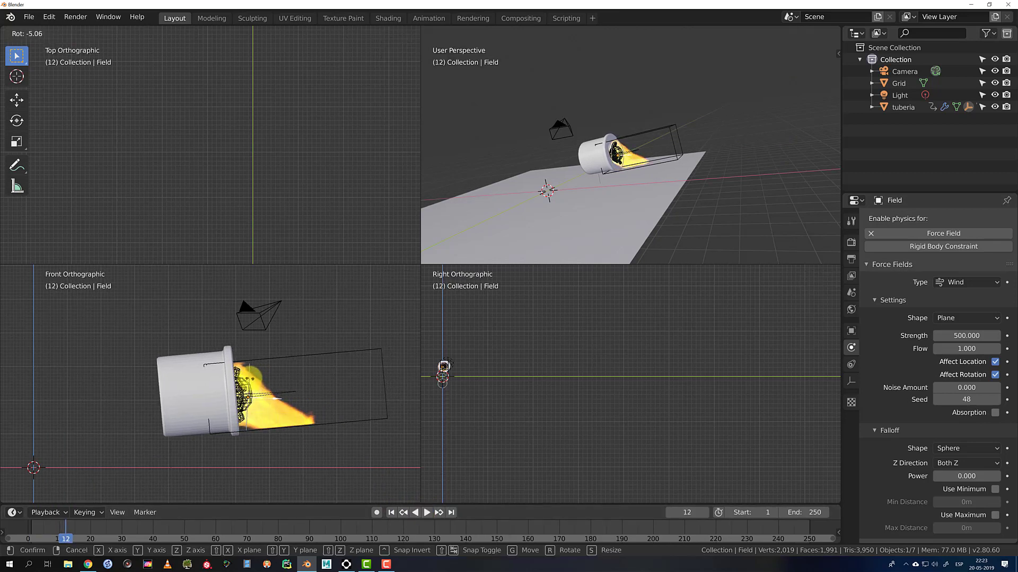
{"action": "left_click", "coordinate": [251, 380]}
{"action": "left_click", "coordinate": [392, 512]}
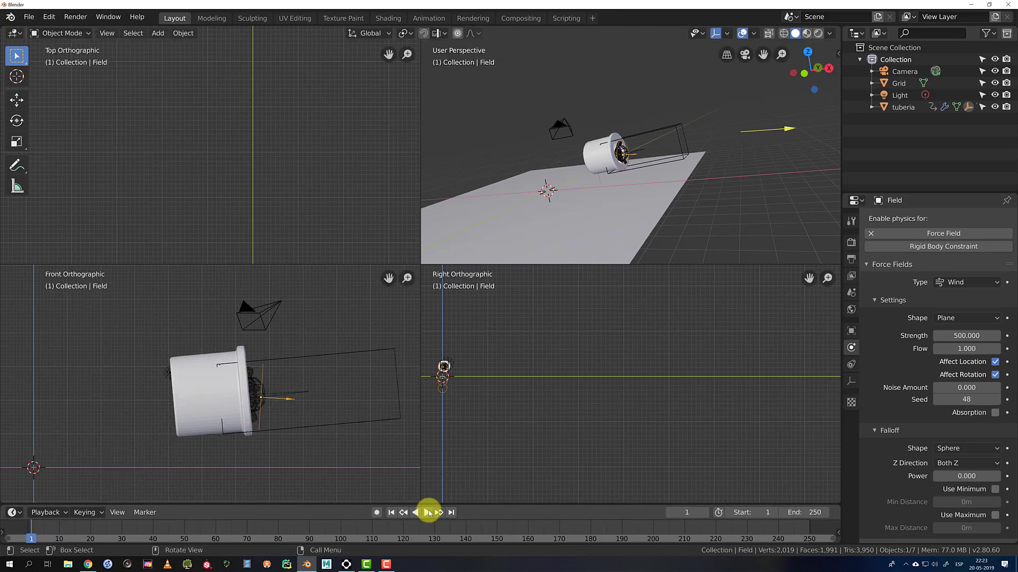
{"action": "left_click", "coordinate": [422, 513]}
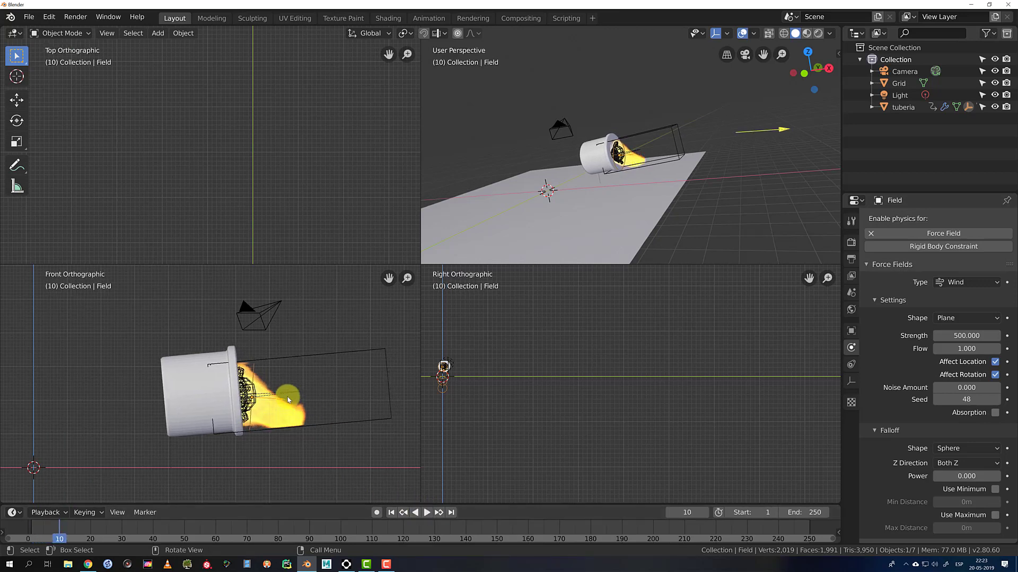
Rotate the wind field another 6° or so upward in the front view and replay from frame 1, stopping at frame 23
{"action": "key", "text": "r"}
{"action": "left_click", "coordinate": [292, 392]}
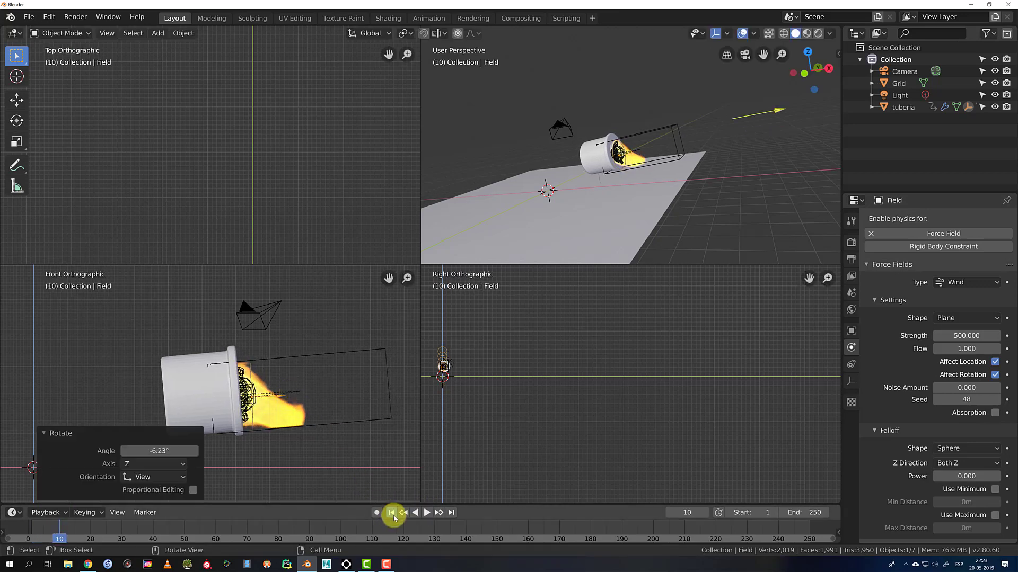
{"action": "left_click", "coordinate": [393, 513]}
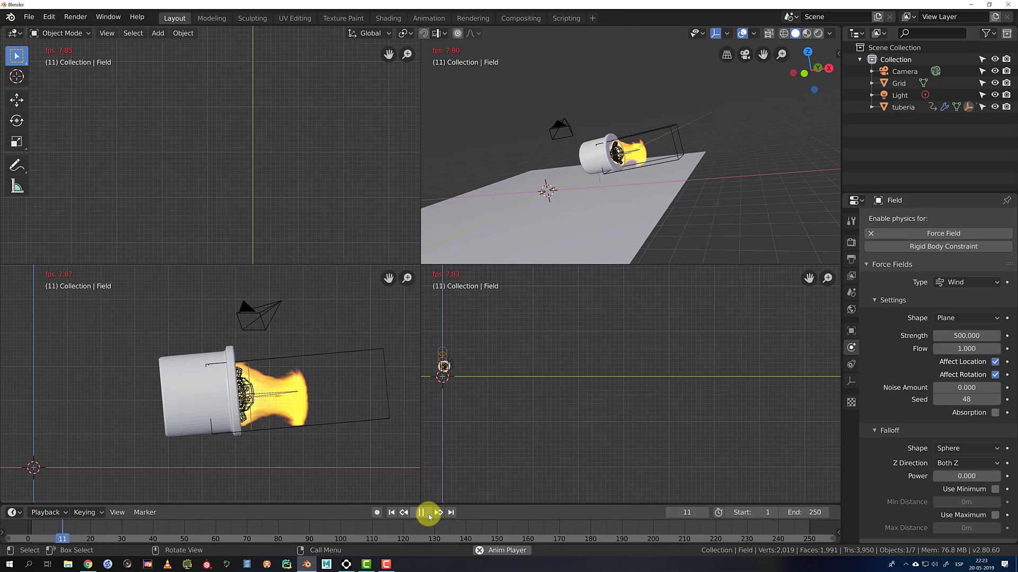
{"action": "left_click", "coordinate": [429, 516]}
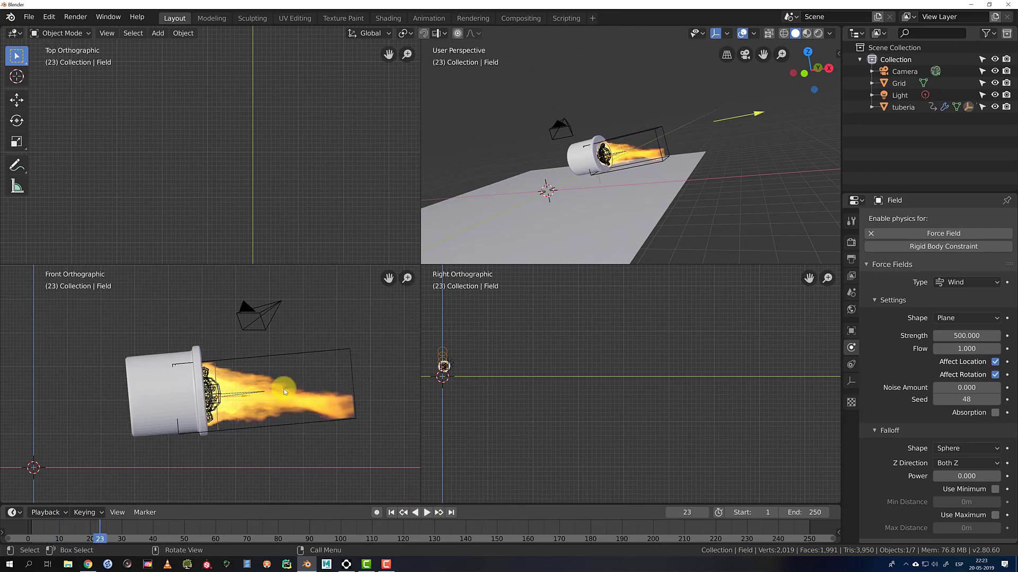
Tilt the wind field about 2.4° more upward in the front view and replay from frame 1, stopping at frame 12
{"action": "key", "text": "r"}
{"action": "left_click", "coordinate": [252, 390]}
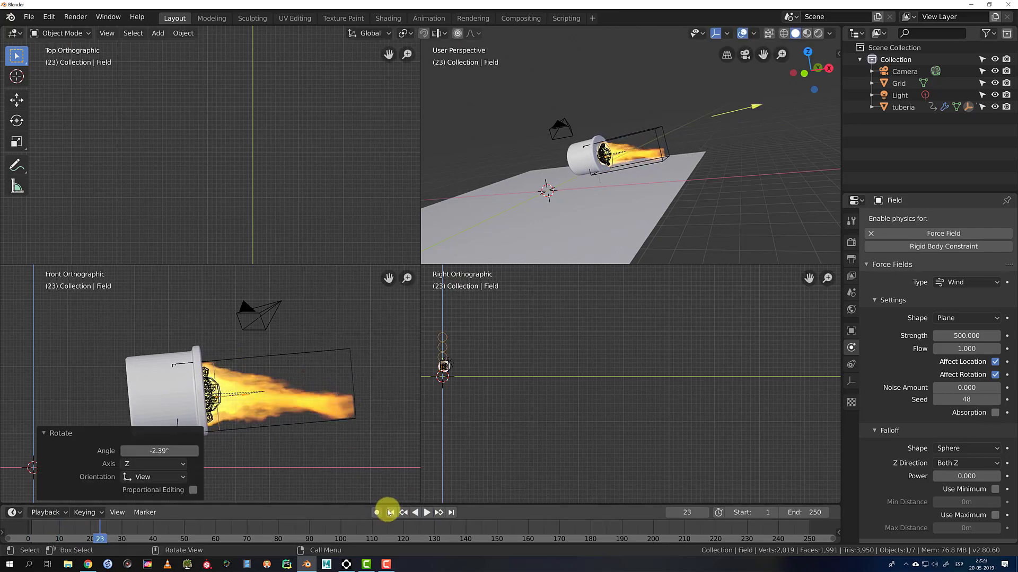
{"action": "left_click", "coordinate": [391, 512]}
{"action": "left_click", "coordinate": [427, 512]}
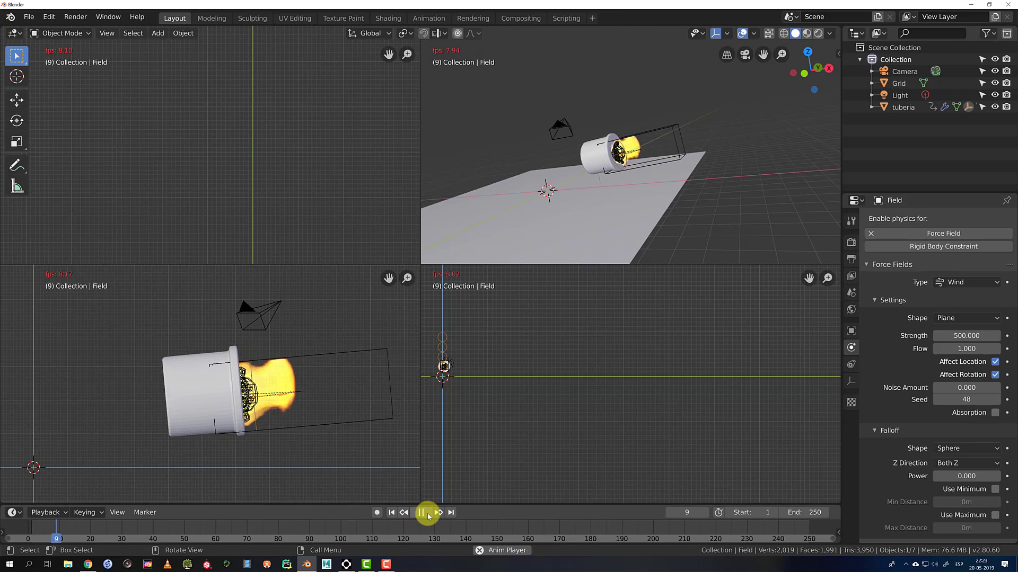
{"action": "key", "text": "space"}
Rotate the wind field about 2° back downward in the front view and replay from frame 1, stopping at frame 25
{"action": "key", "text": "r"}
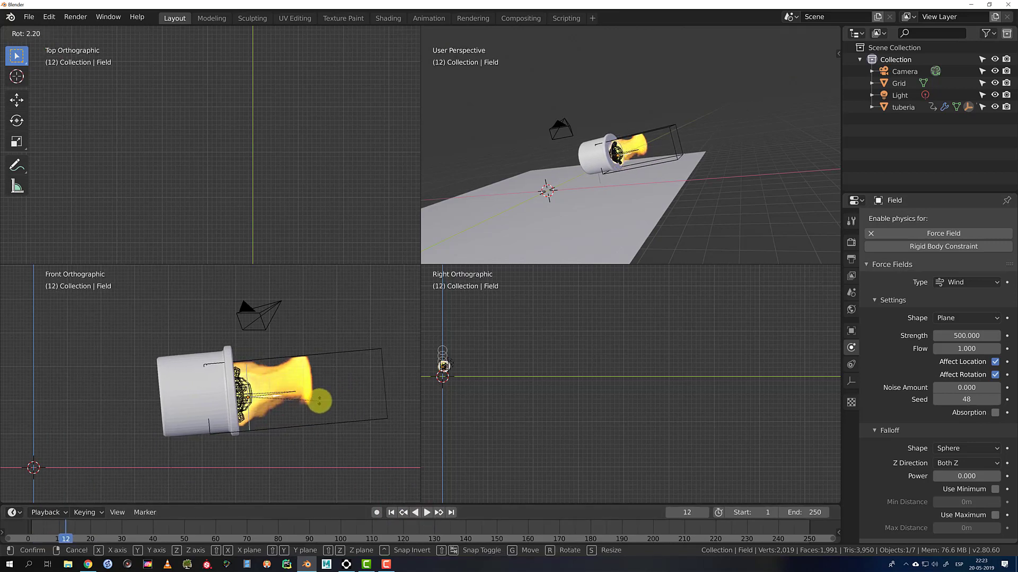
{"action": "left_click", "coordinate": [319, 402]}
{"action": "left_click", "coordinate": [391, 512]}
{"action": "left_click", "coordinate": [427, 513]}
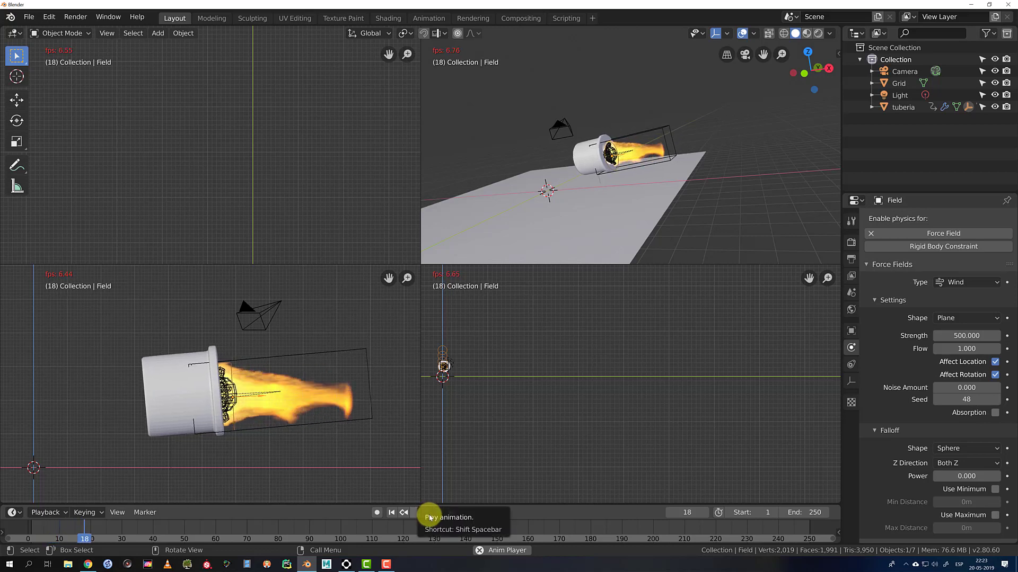
{"action": "key", "text": "space"}
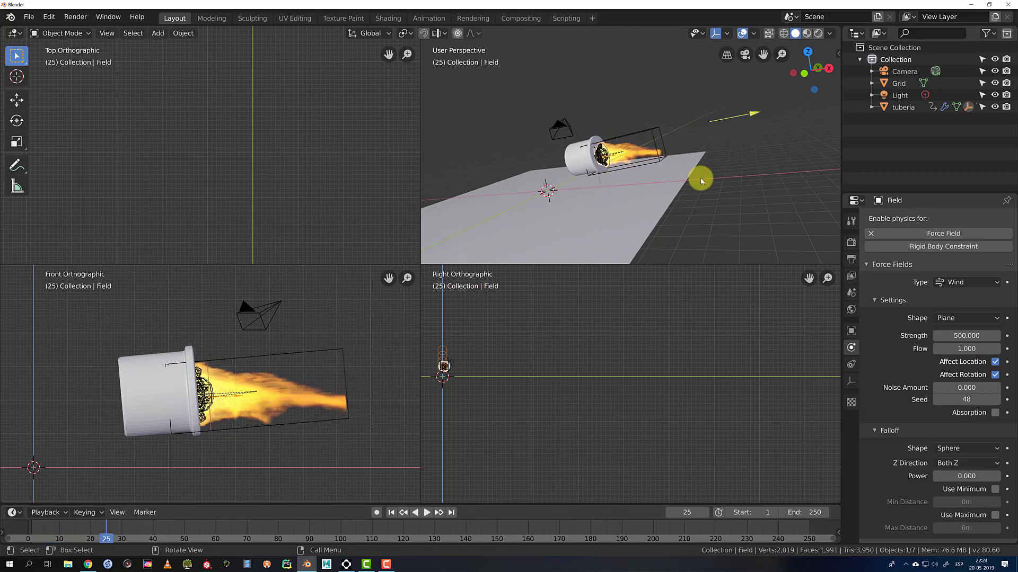
Maximize the perspective viewport and select the wind field at the pipe's mouth
{"action": "key", "text": "ctrl+space"}
{"action": "left_click", "coordinate": [360, 281]}
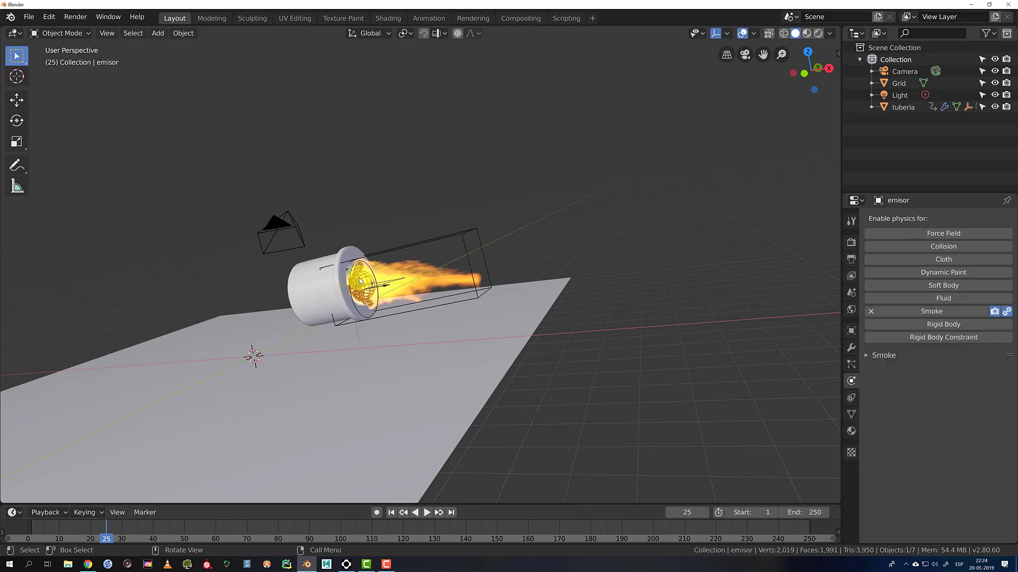
{"action": "left_click", "coordinate": [392, 288]}
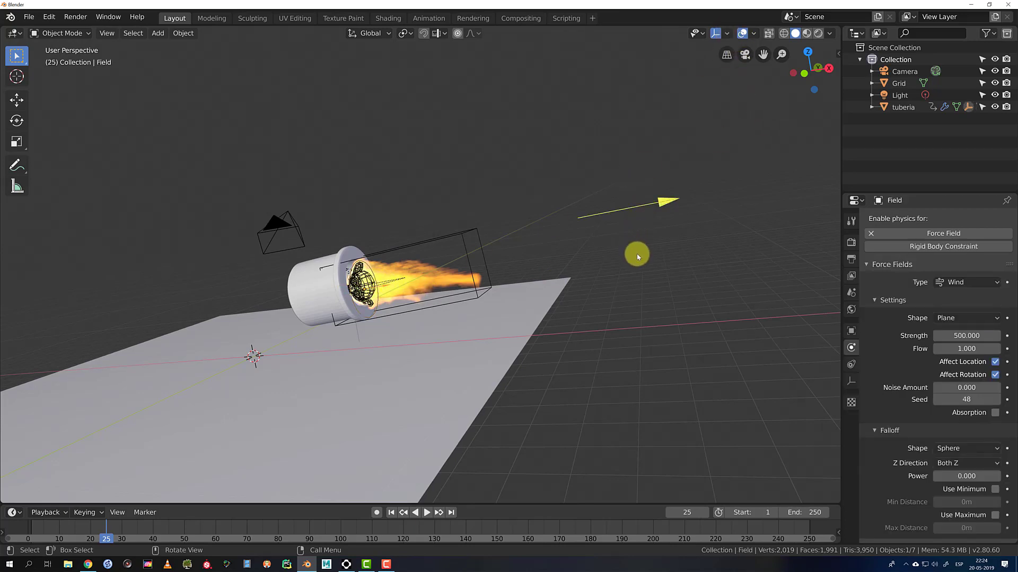
{"action": "middle_click_drag", "start_coordinate": [637, 255], "coordinate": [625, 258]}
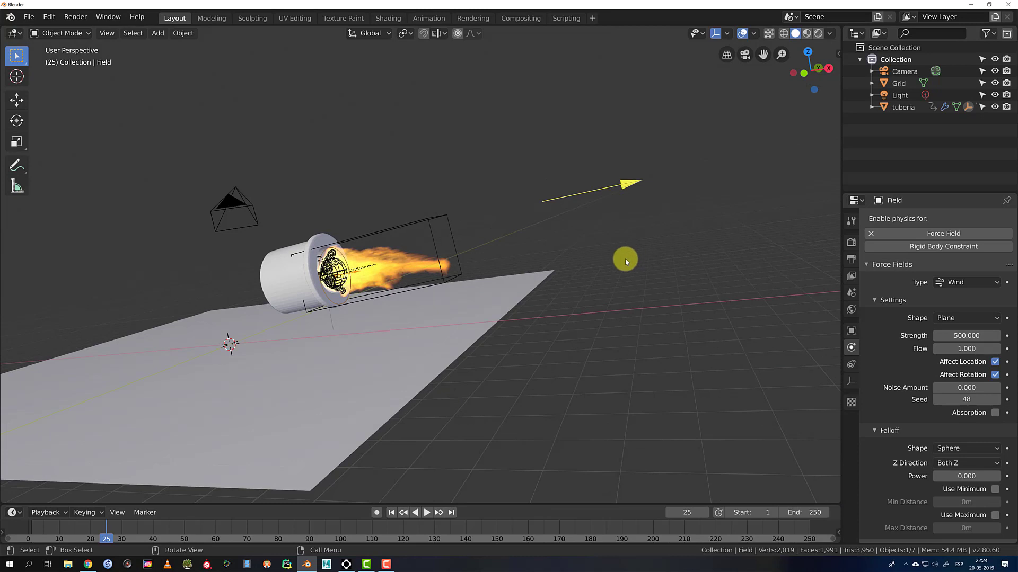
Replay the animation from frame 1 with the viewport overlays hidden to review the fire from several angles, stopping at frame 106
{"action": "left_click", "coordinate": [390, 512]}
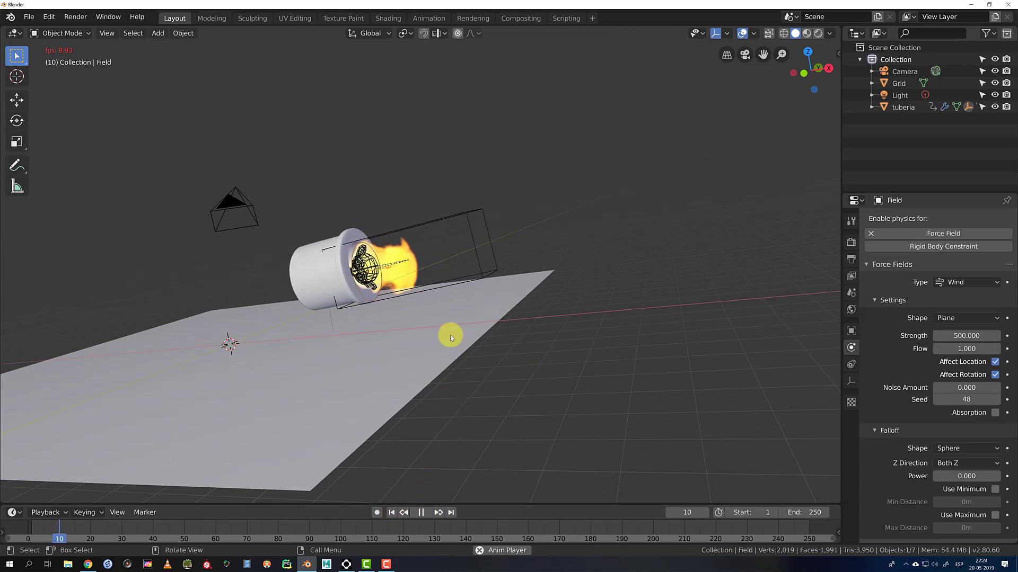
{"action": "middle_click_drag", "start_coordinate": [513, 345], "coordinate": [556, 330]}
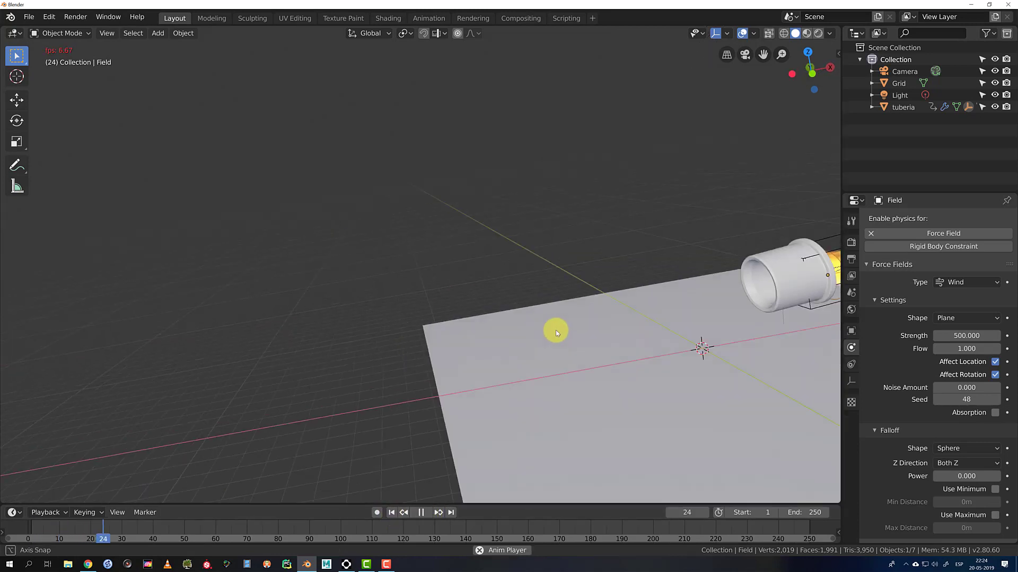
{"action": "middle_click_drag", "start_coordinate": [628, 292], "coordinate": [597, 267], "text": "shift"}
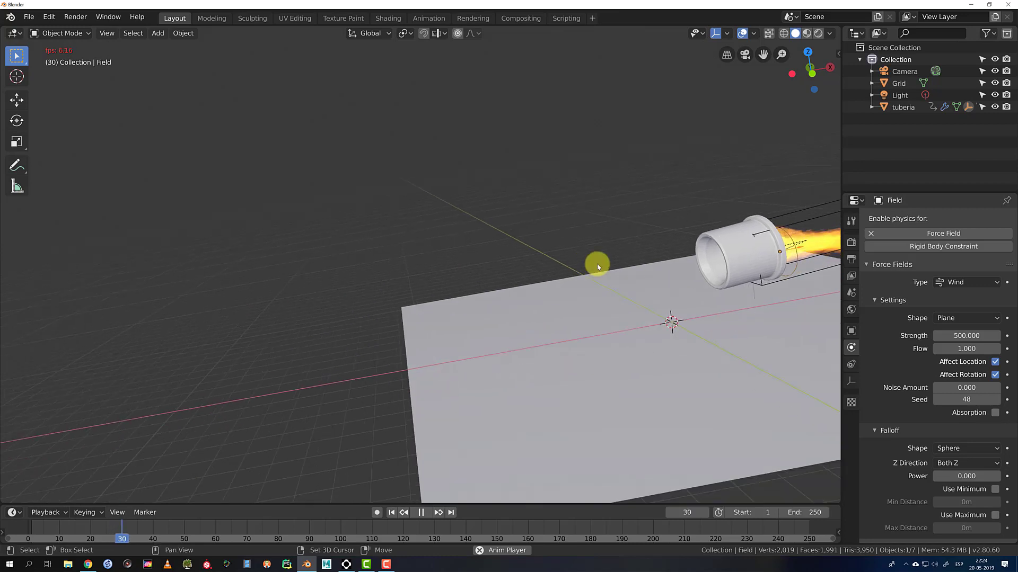
{"action": "left_click", "coordinate": [741, 33]}
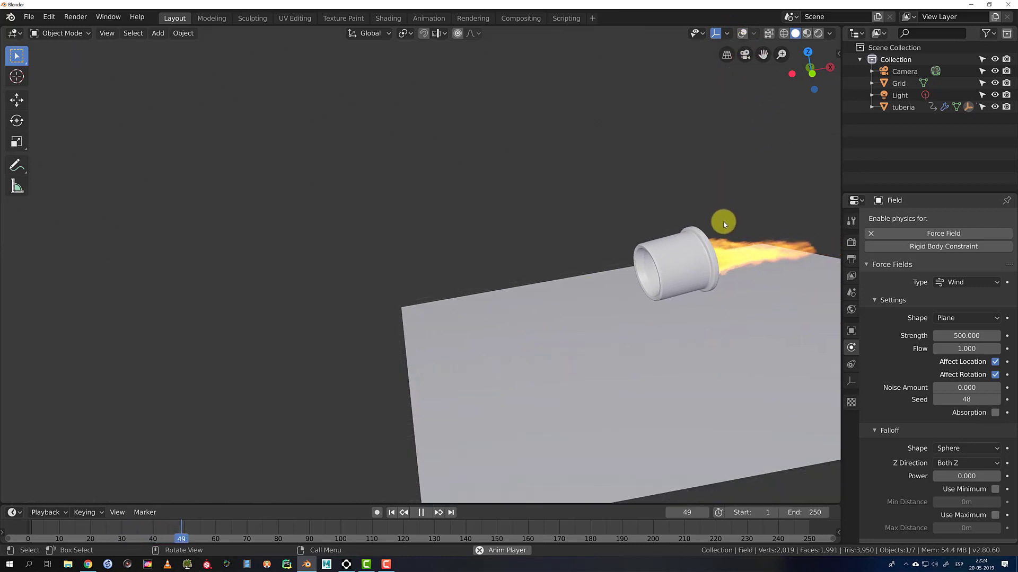
{"action": "middle_click_drag", "start_coordinate": [696, 224], "coordinate": [695, 229]}
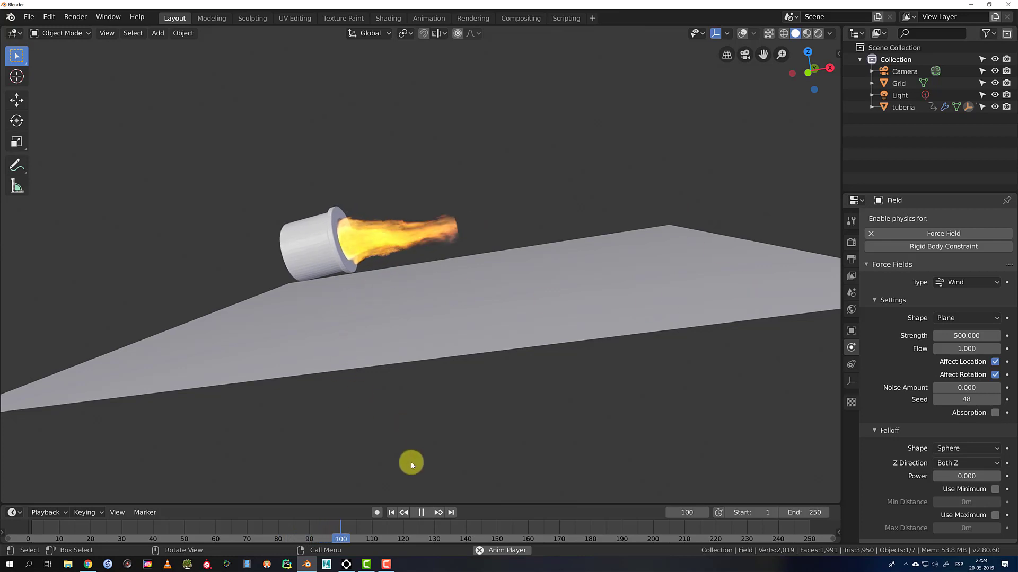
{"action": "left_click", "coordinate": [421, 512]}
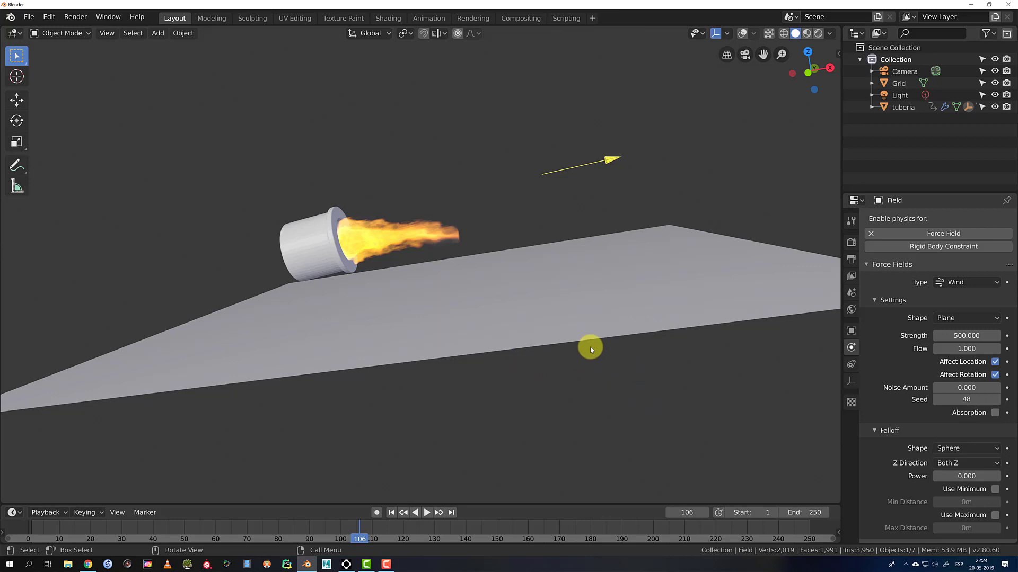
{"action": "key", "text": "alt+Tab"}
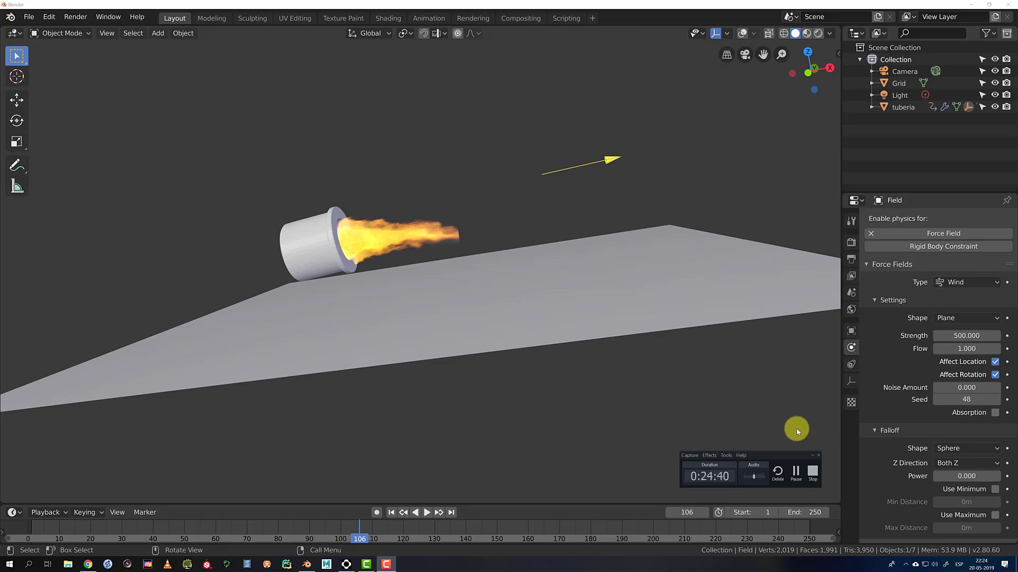